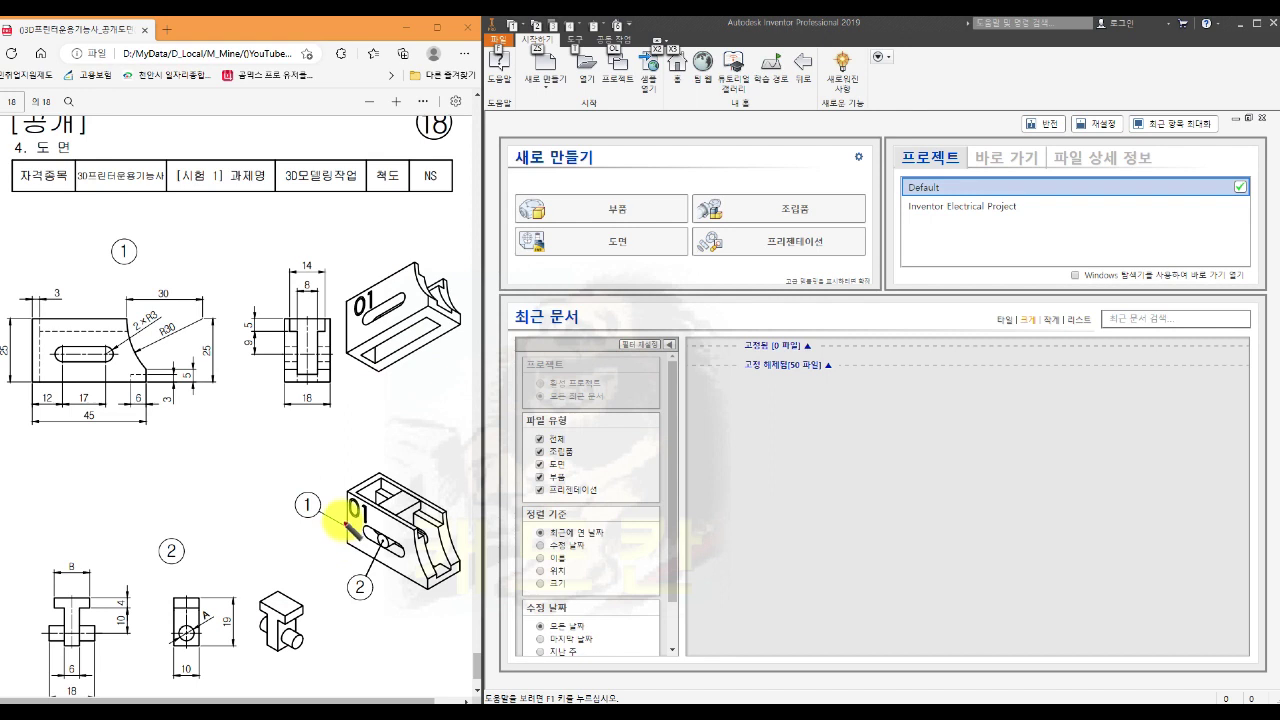
Study the part 1 drawing and mark the pin's centre lines and its 20 mm offset from the part's left end
mouse_move(344, 519)
mouse_down()
mouse_move(433, 566)
mouse_move(448, 558)
mouse_move(435, 575)
mouse_up()
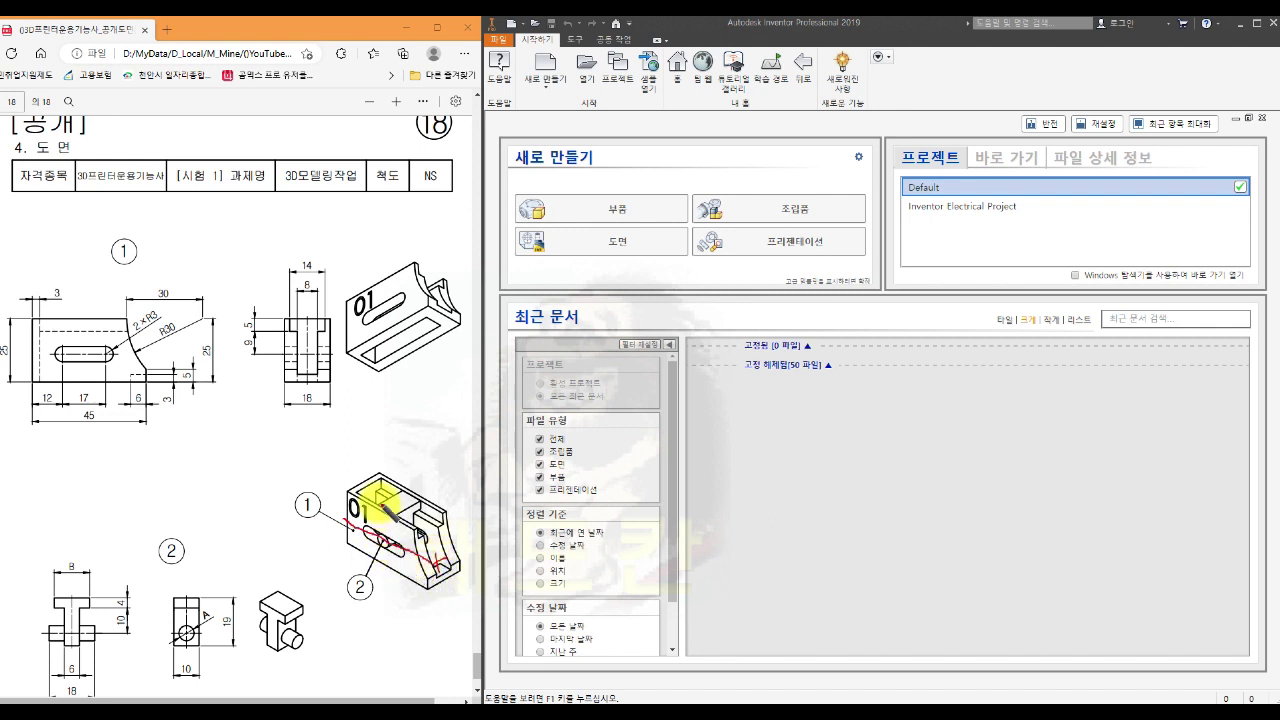
drag(383, 496, 389, 594)
drag(375, 461, 376, 472)
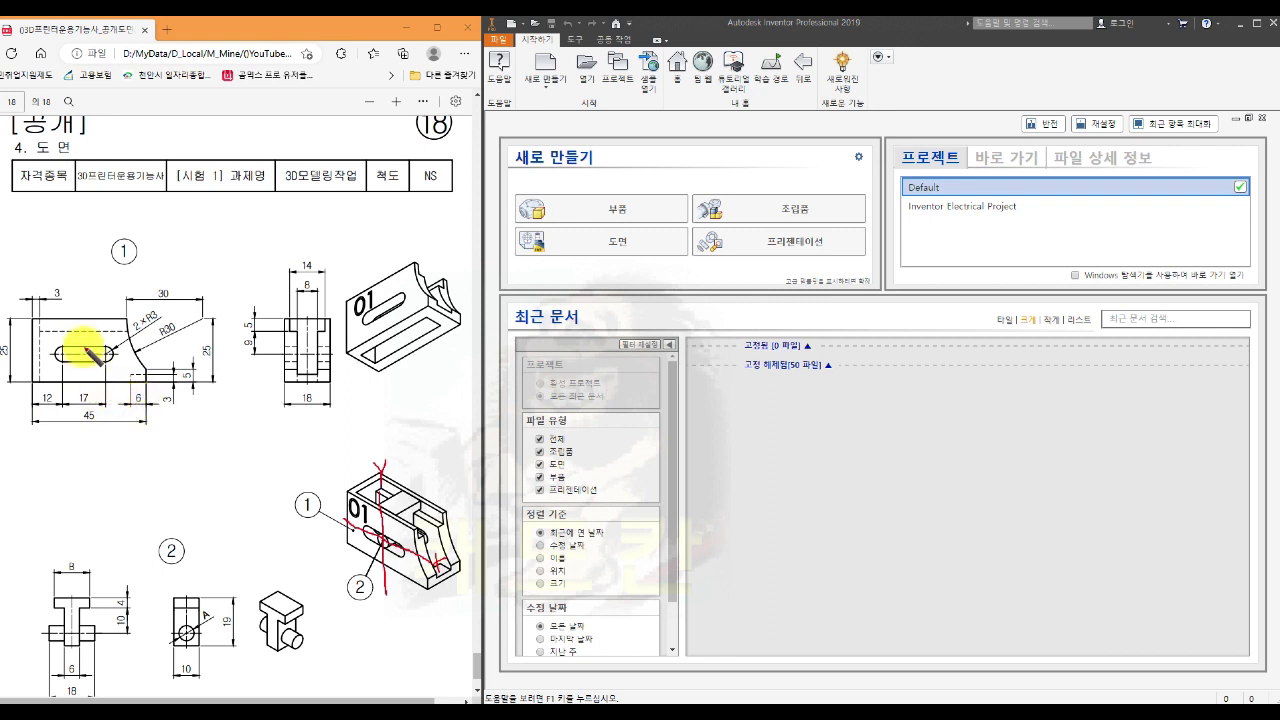
mouse_move(85, 312)
mouse_down()
mouse_move(88, 388)
mouse_move(70, 391)
mouse_move(98, 383)
mouse_move(101, 395)
mouse_up()
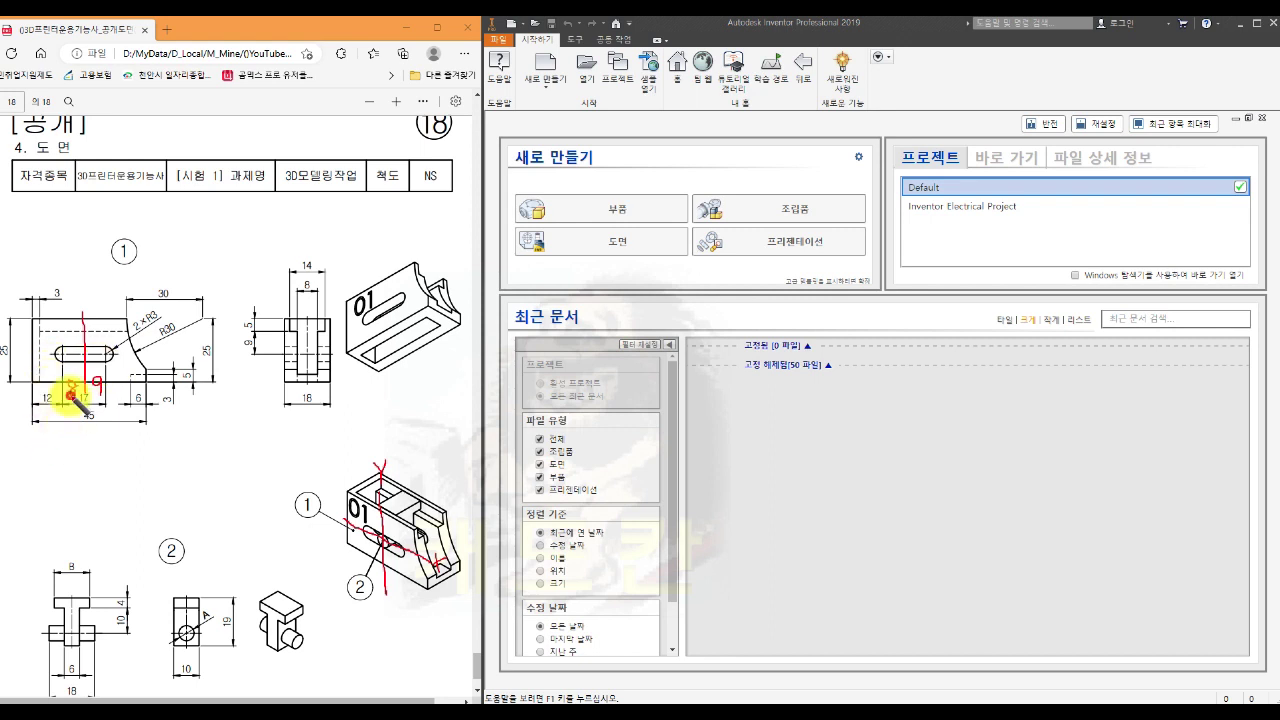
mouse_move(68, 438)
mouse_down()
mouse_move(46, 429)
mouse_move(51, 400)
mouse_move(46, 451)
mouse_move(64, 457)
mouse_up()
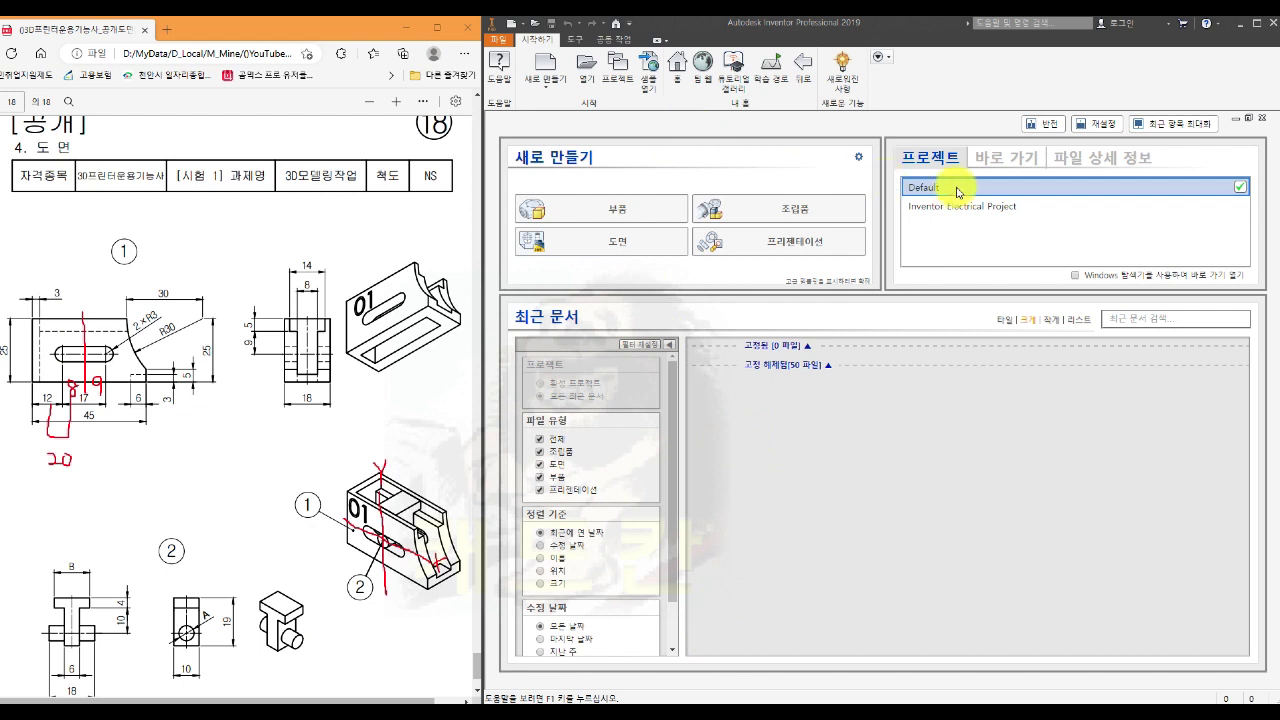
Check the default template settings and create a new part from the SM templates.ipt template in the Works folder
click(858, 157)
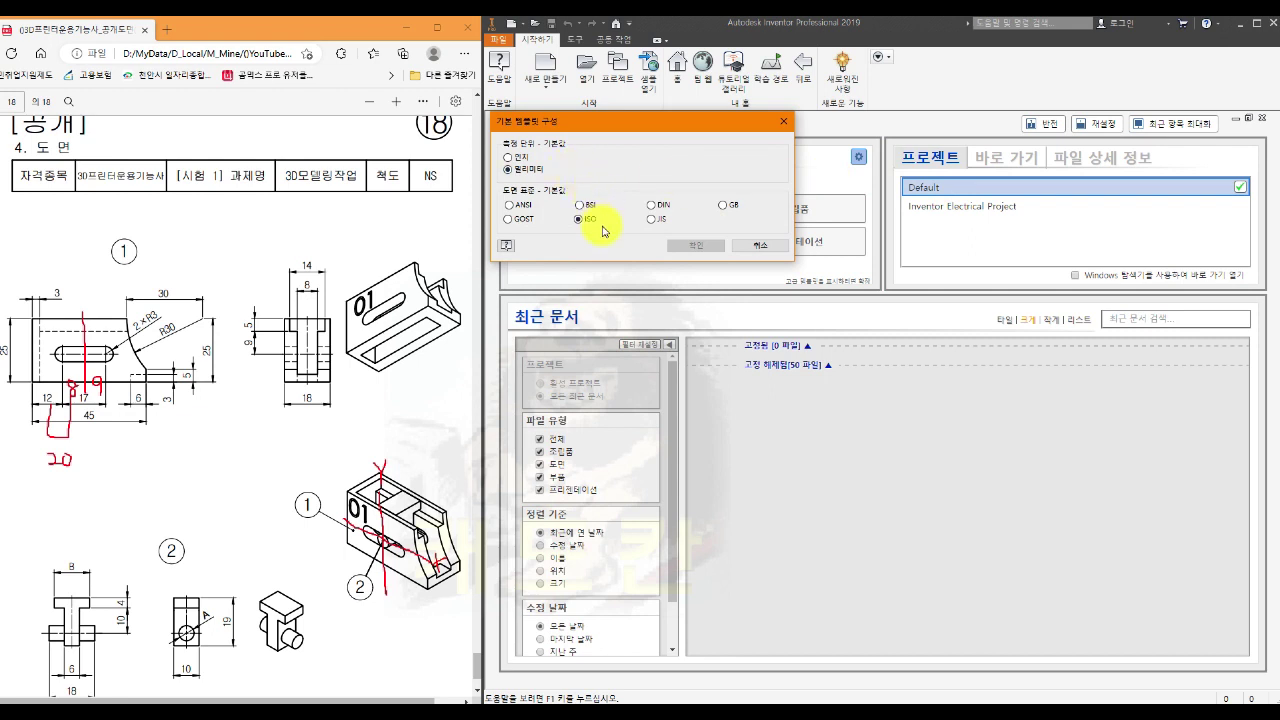
click(758, 246)
click(1261, 118)
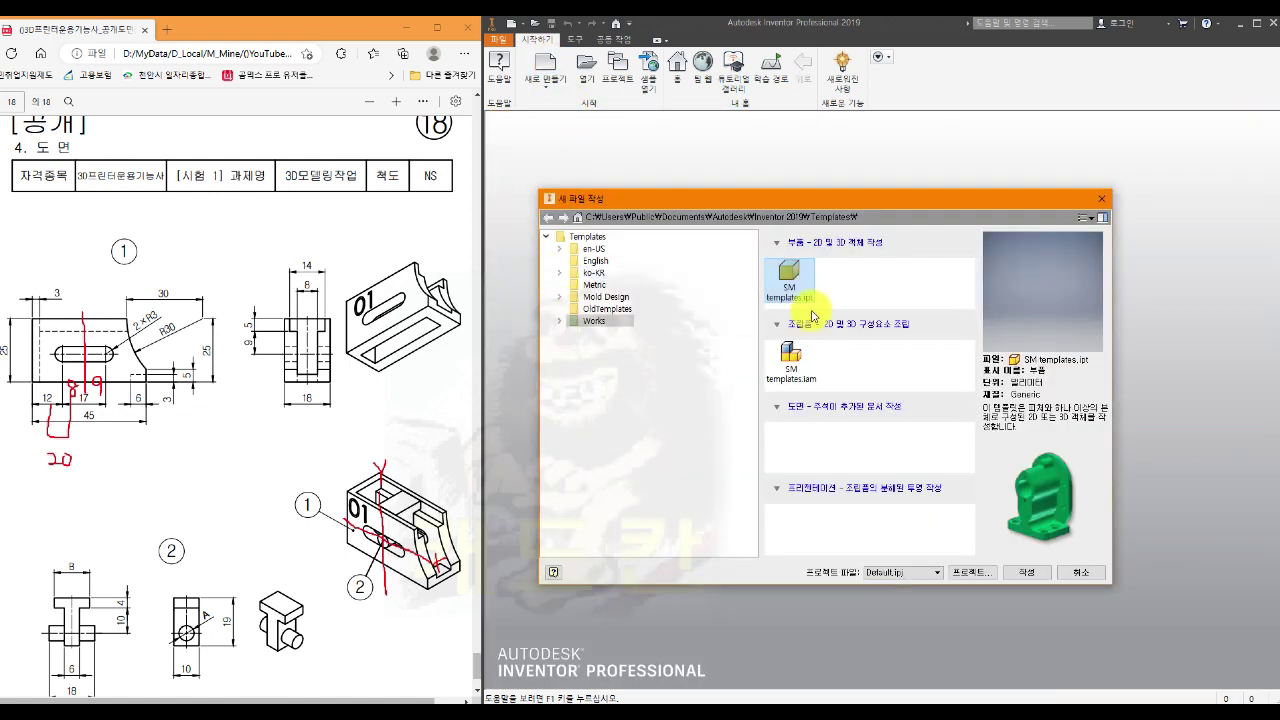
click(1026, 572)
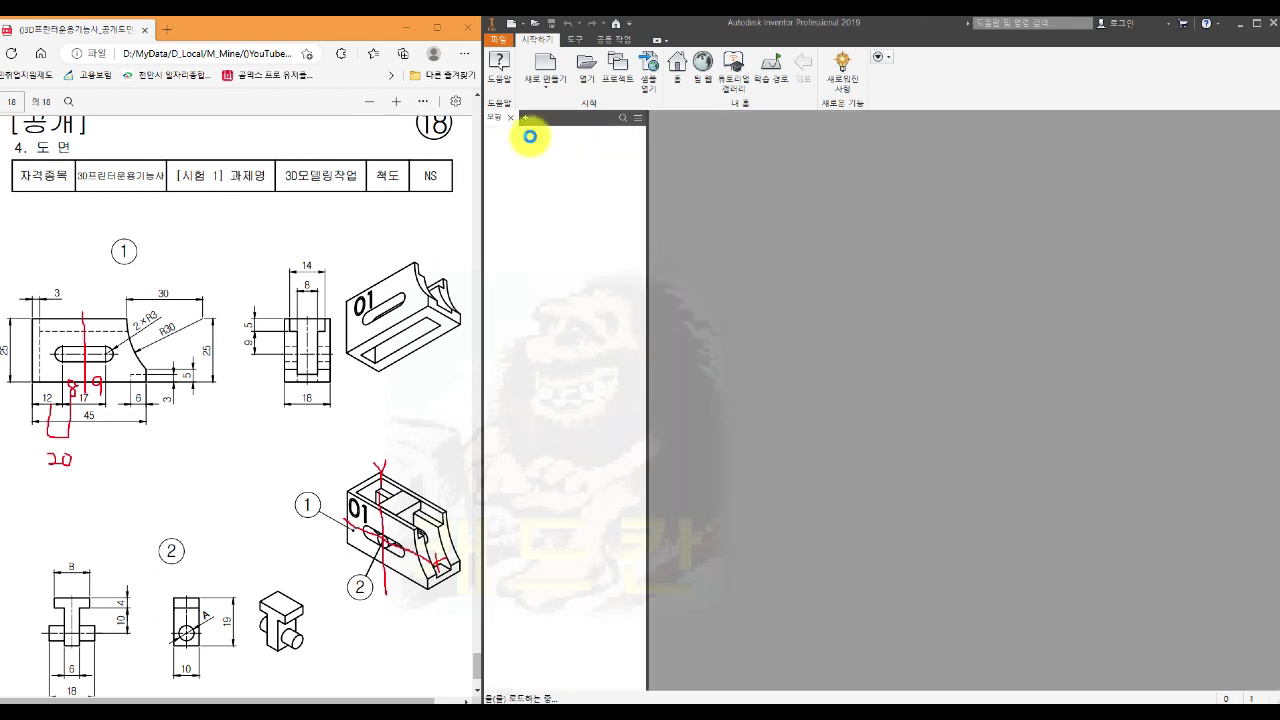
Save the part as 부품1.ipt in folder 18, replacing the existing file of that name
click(497, 44)
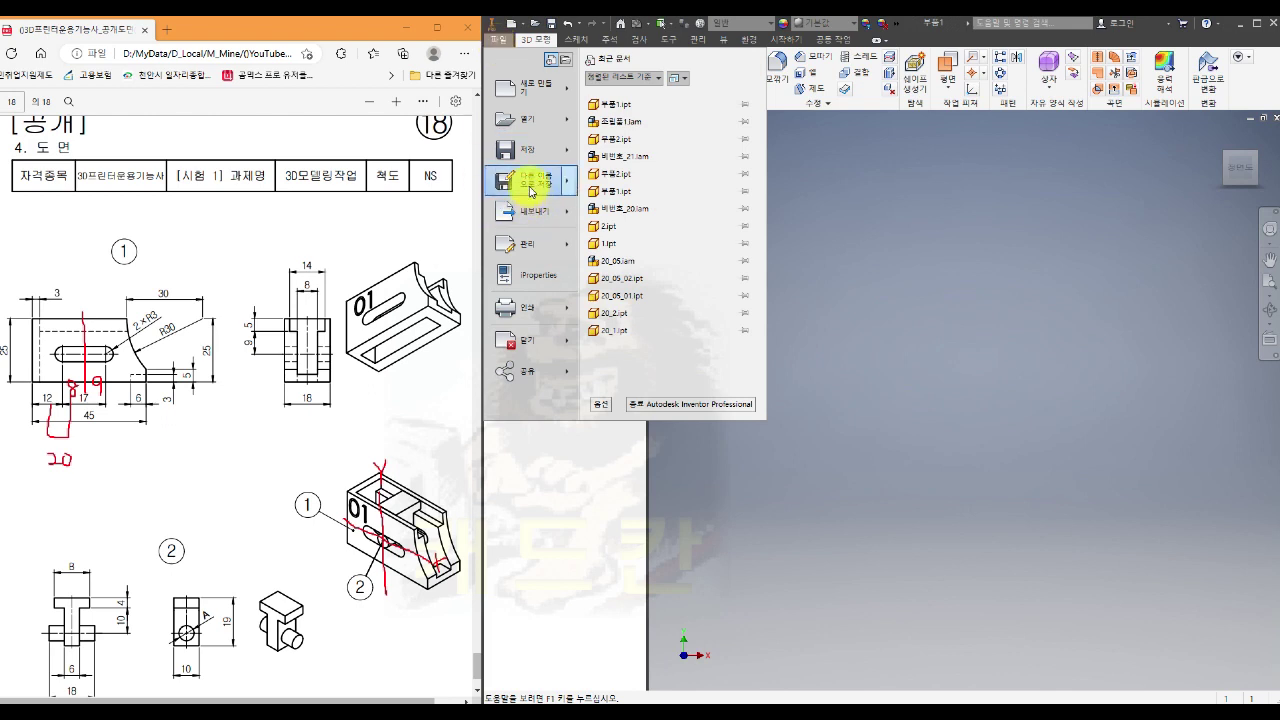
mouse_move(527, 180)
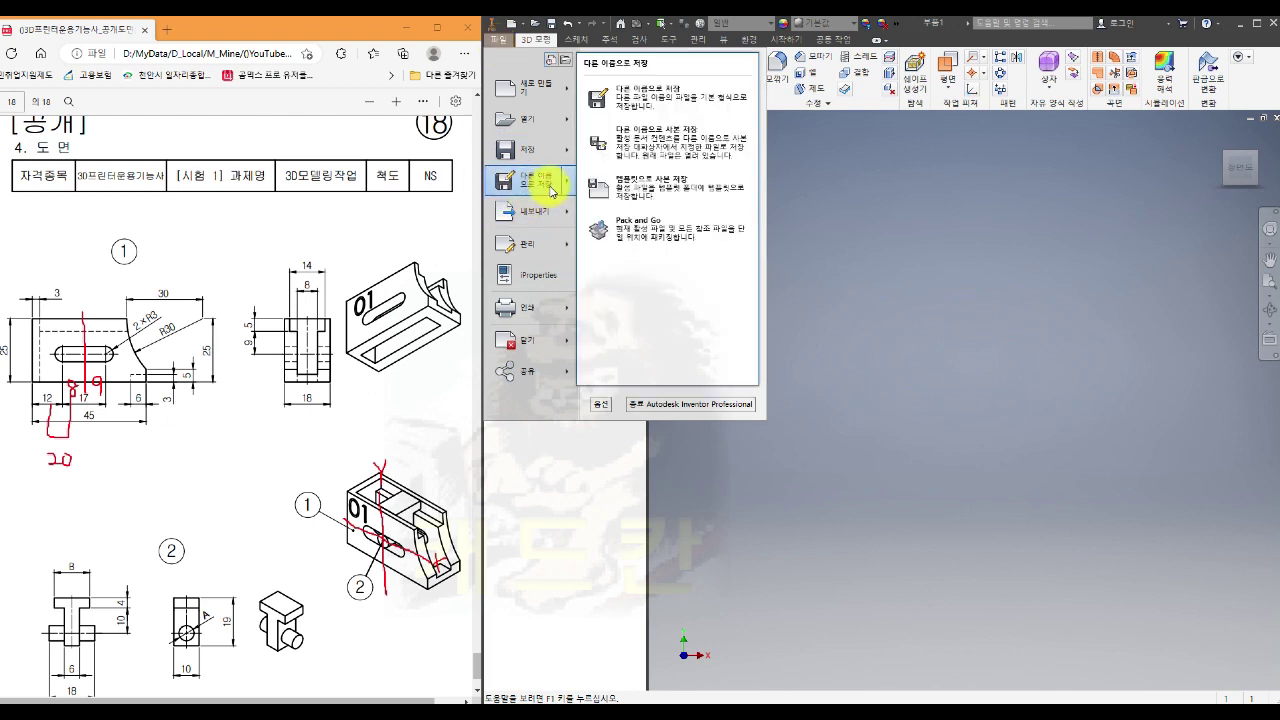
click(671, 101)
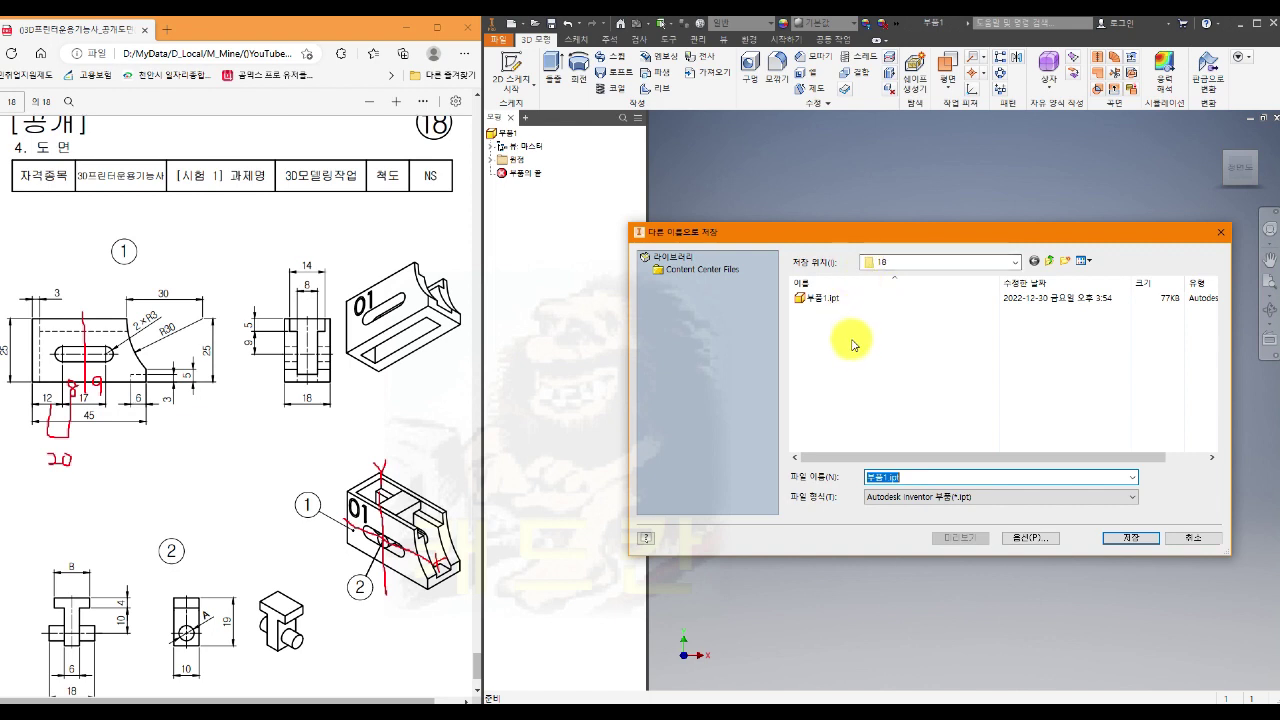
click(821, 300)
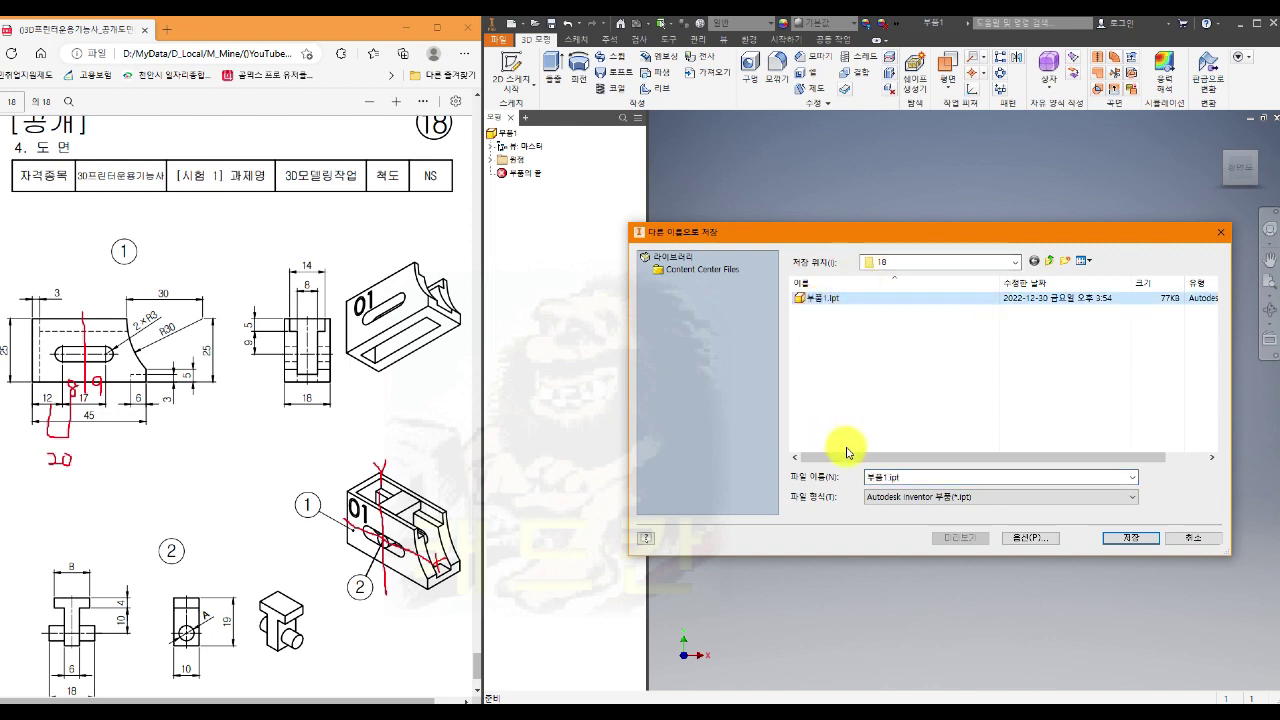
click(846, 477)
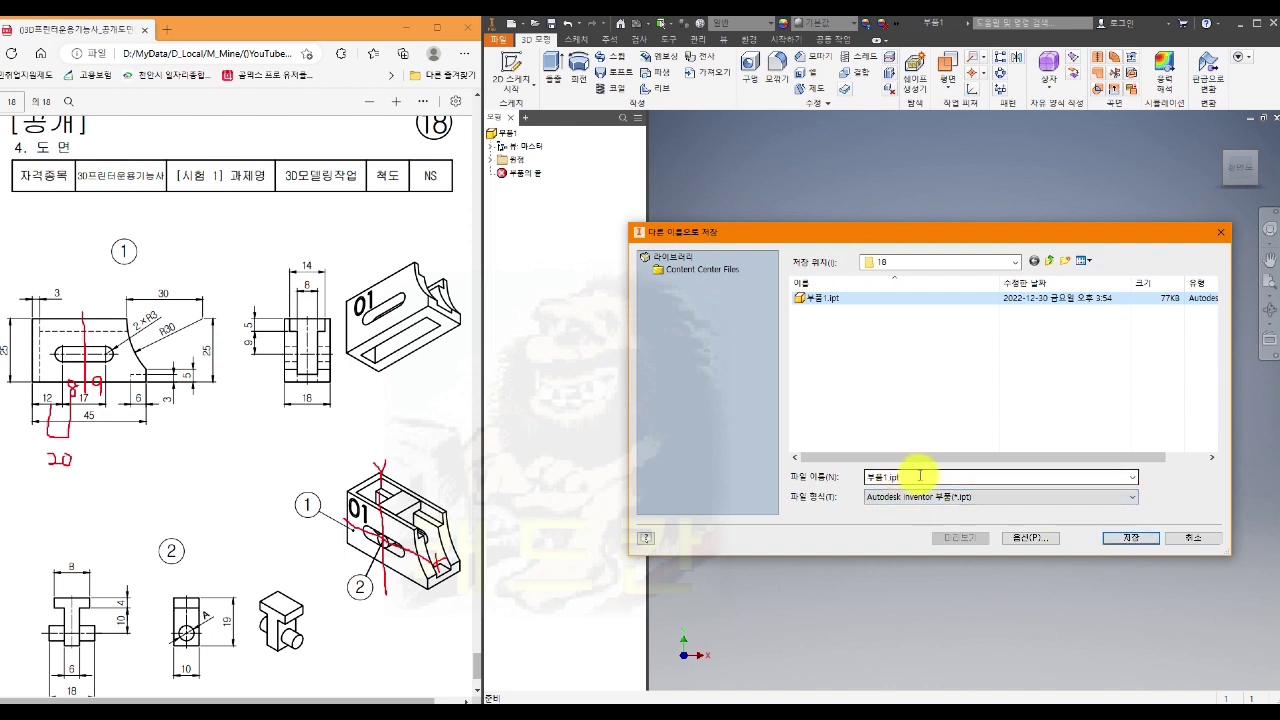
click(1127, 540)
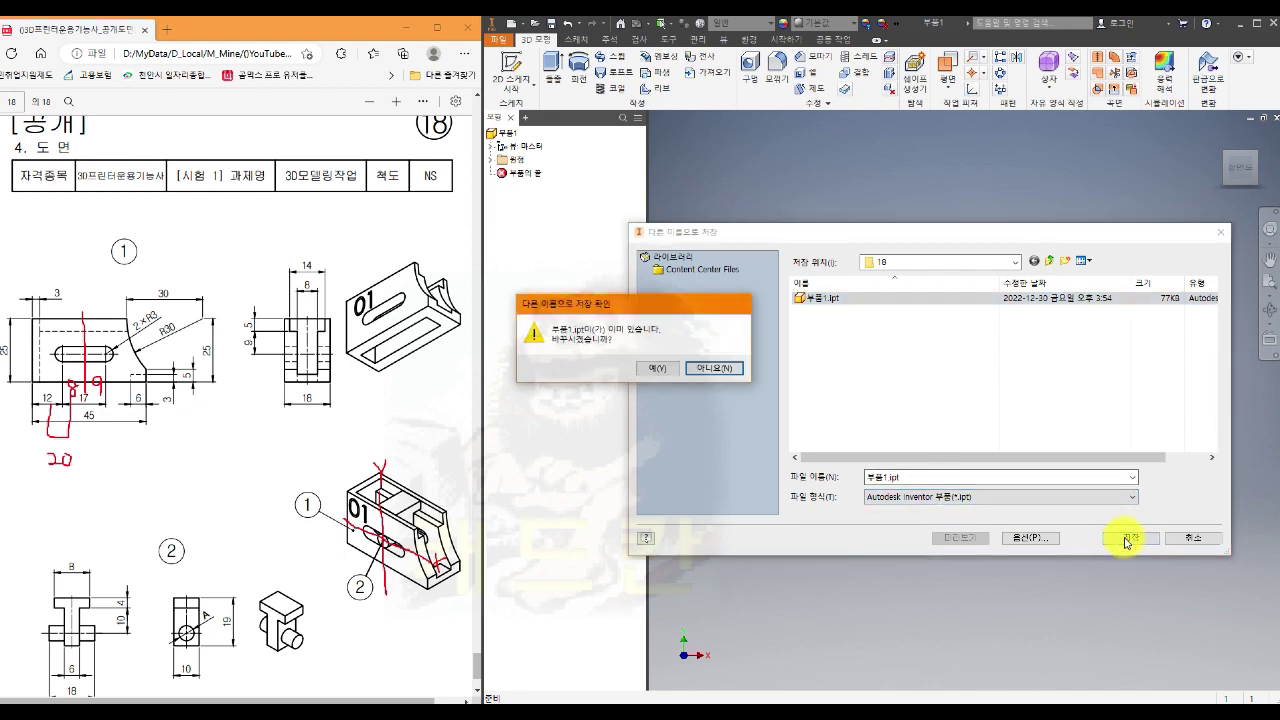
click(651, 372)
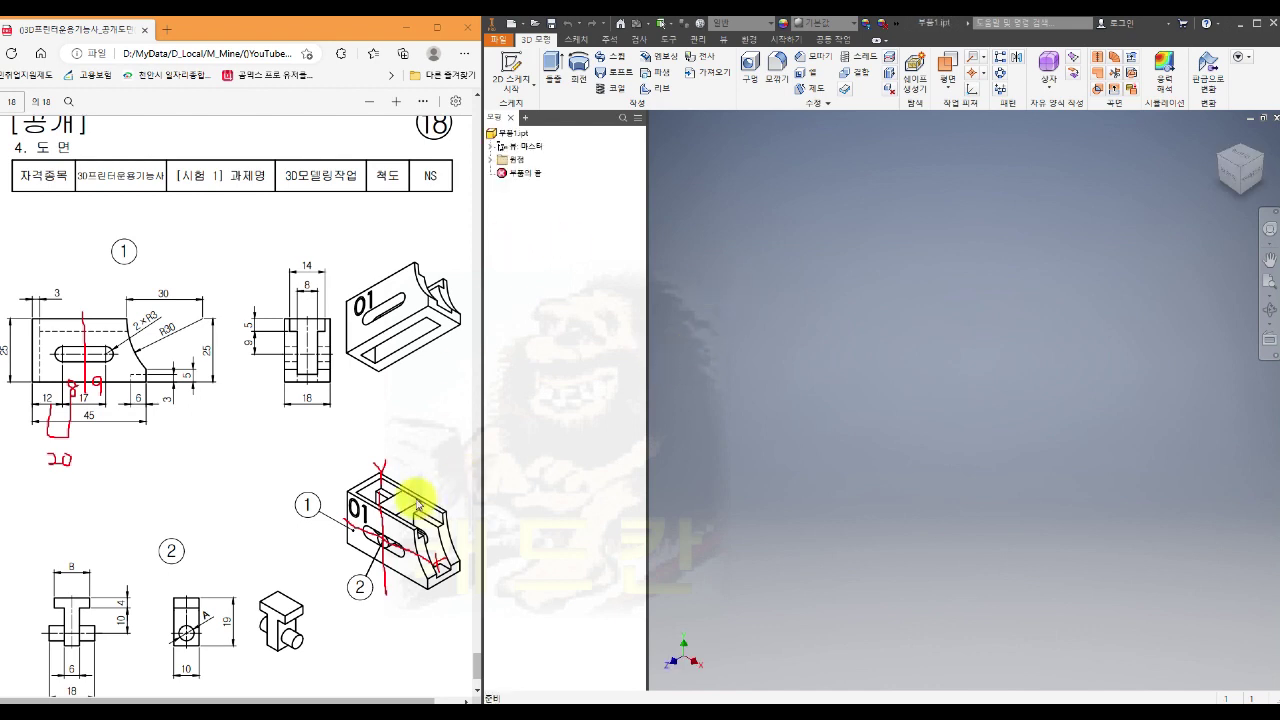
Start a new 2D sketch on the XY plane of the origin
click(490, 159)
click(536, 201)
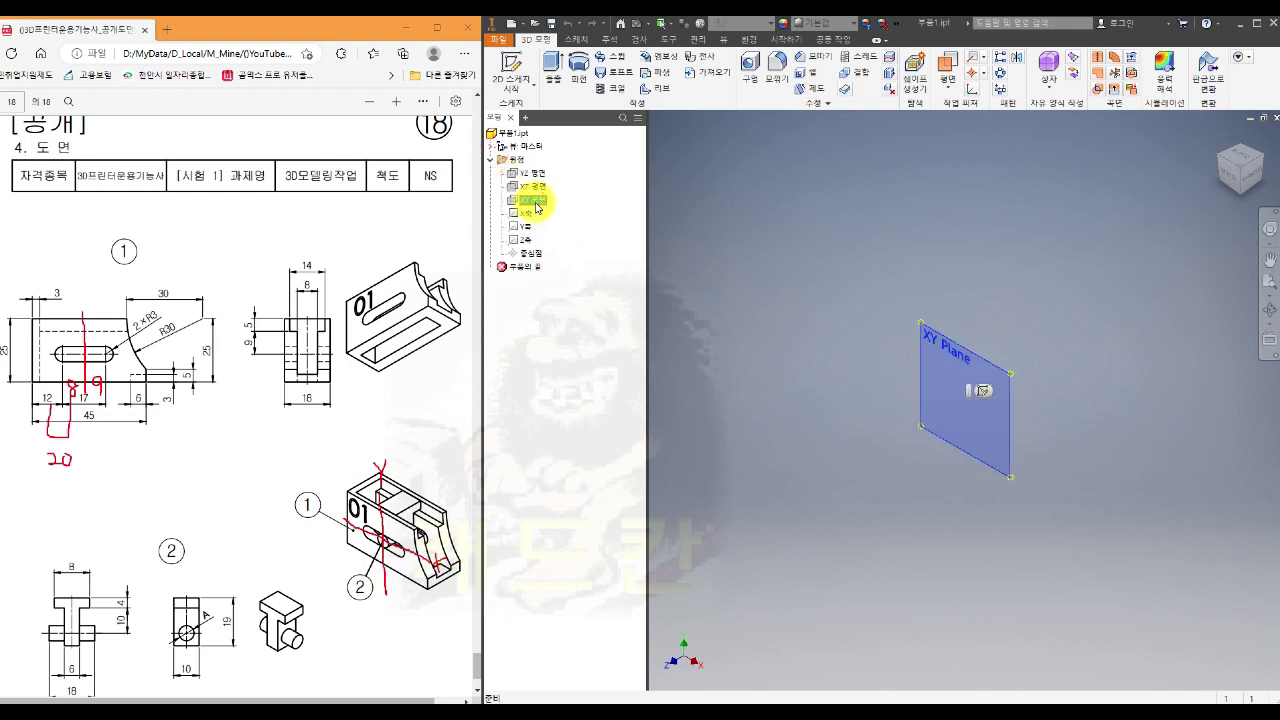
key(s)
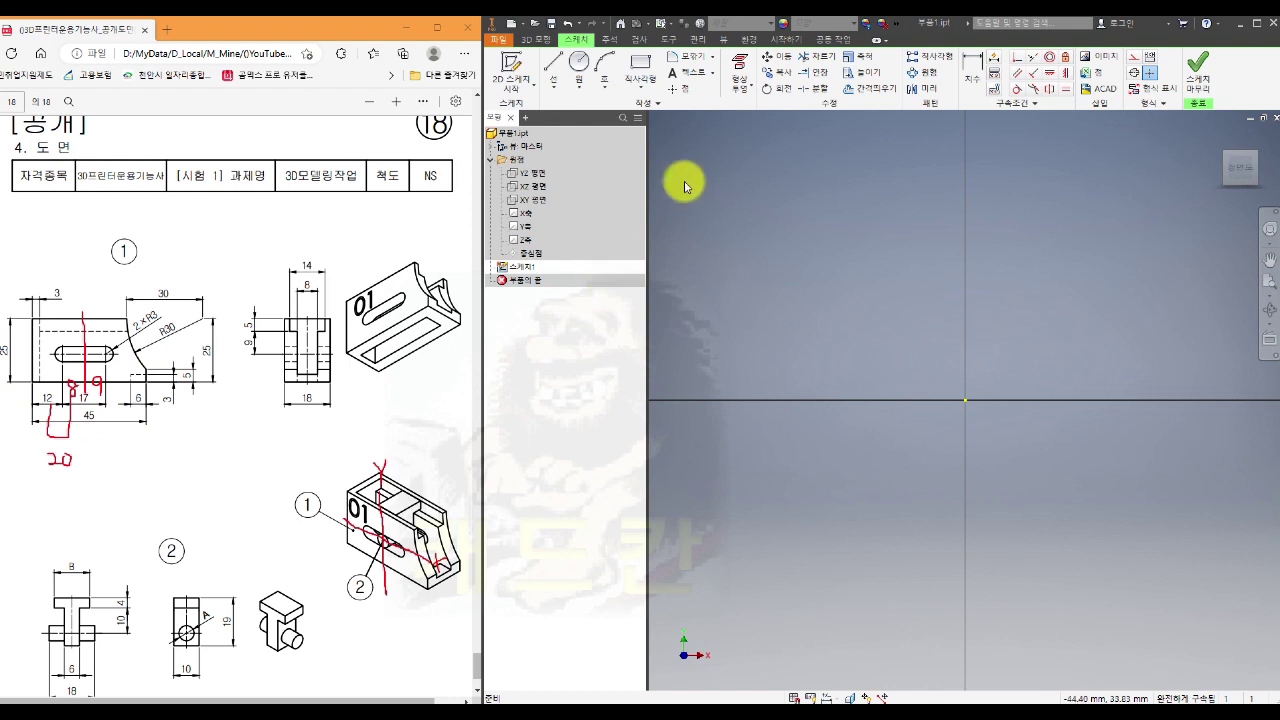
Draw a two-point rectangle 45 mm wide and 25 mm high around the sketch origin
click(640, 63)
click(867, 457)
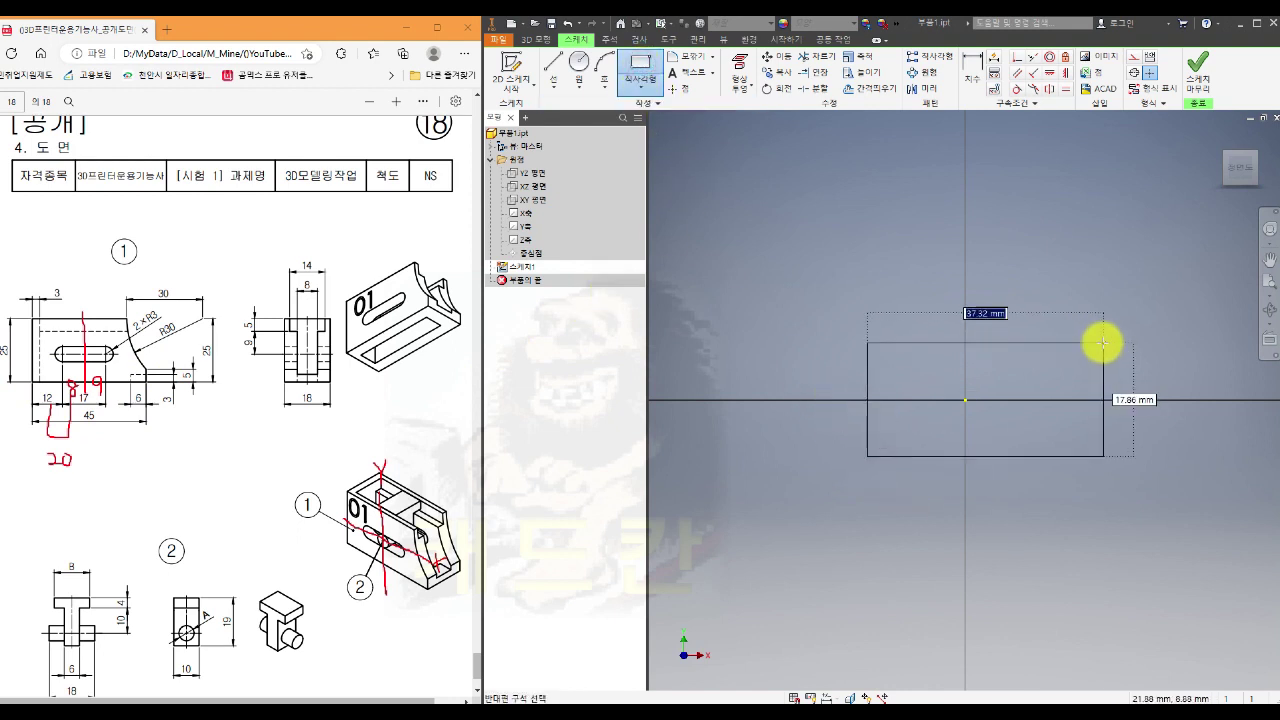
text(4)
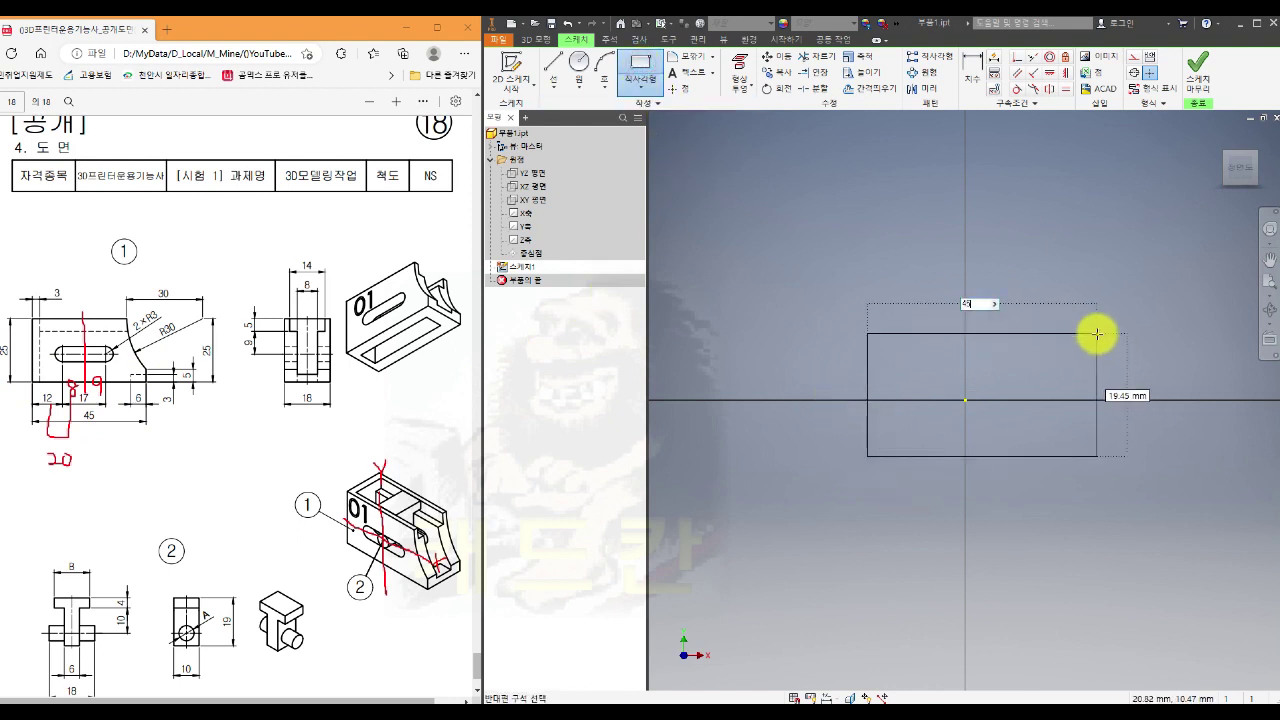
text(5)
key(Tab)
text(2)
key(Return)
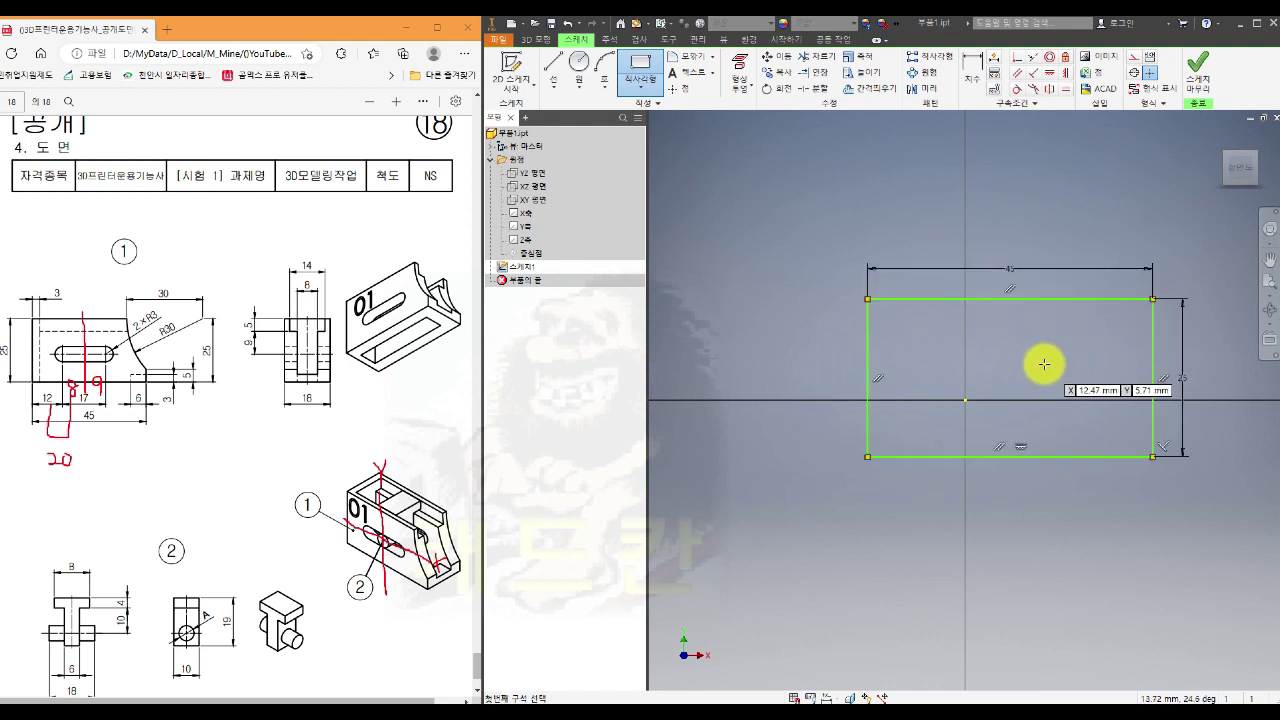
key(Escape)
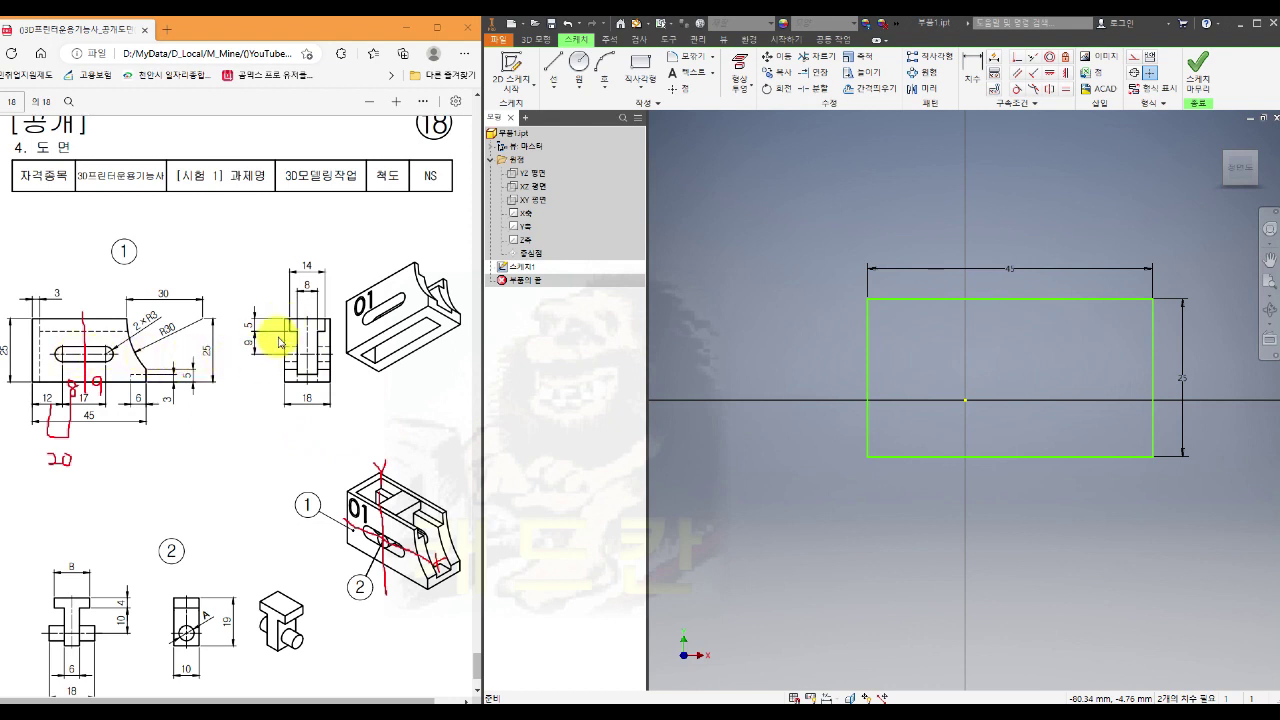
Dimension the distance from the rectangle's top edge to the origin as 14 mm
click(972, 70)
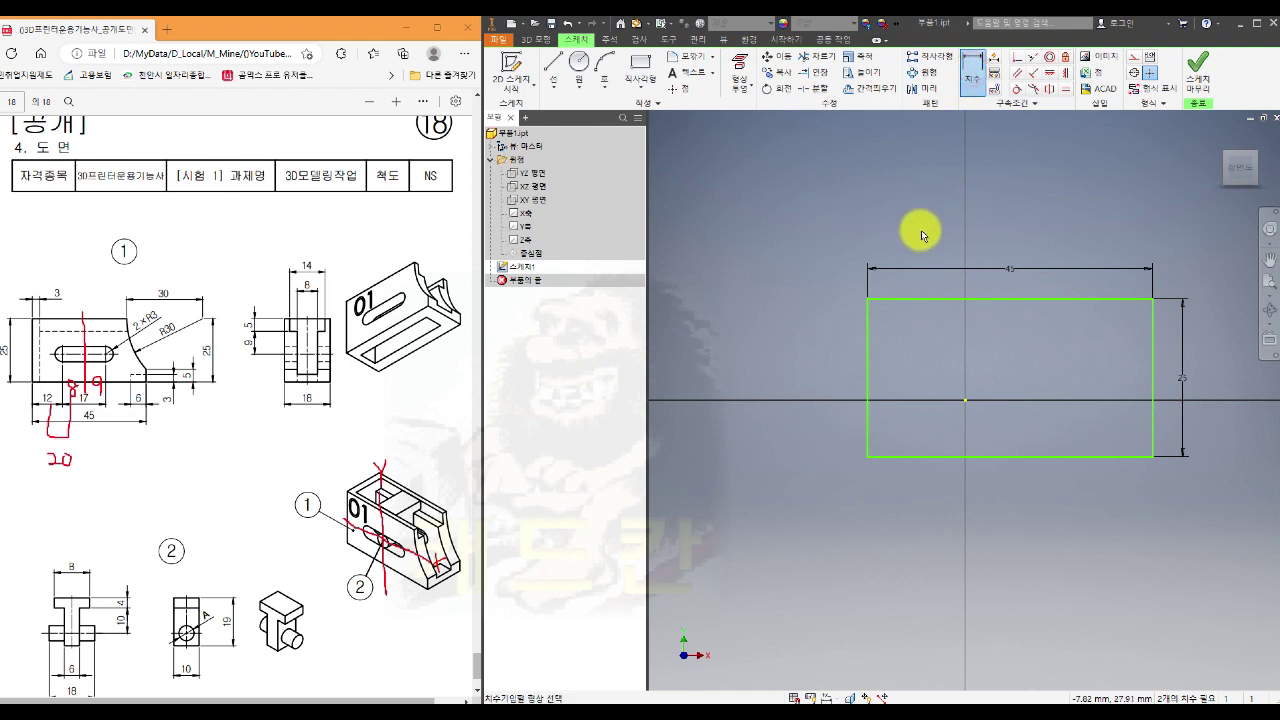
click(932, 298)
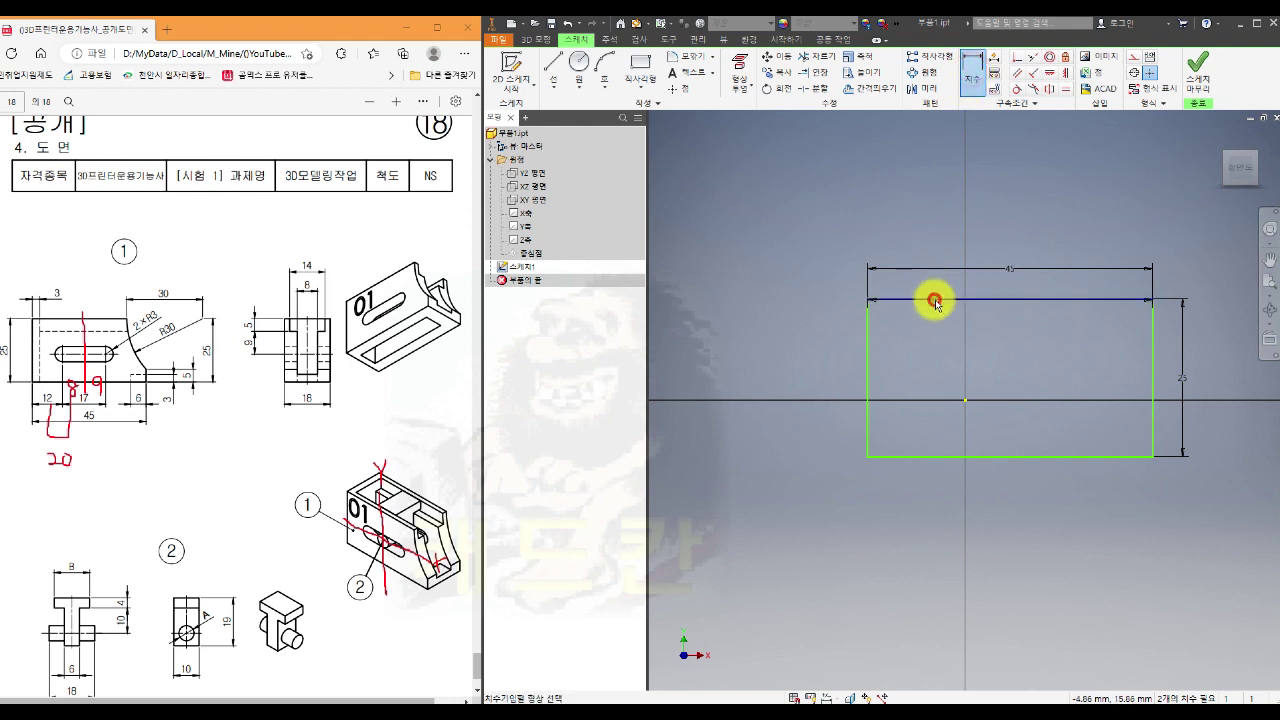
click(964, 400)
click(791, 362)
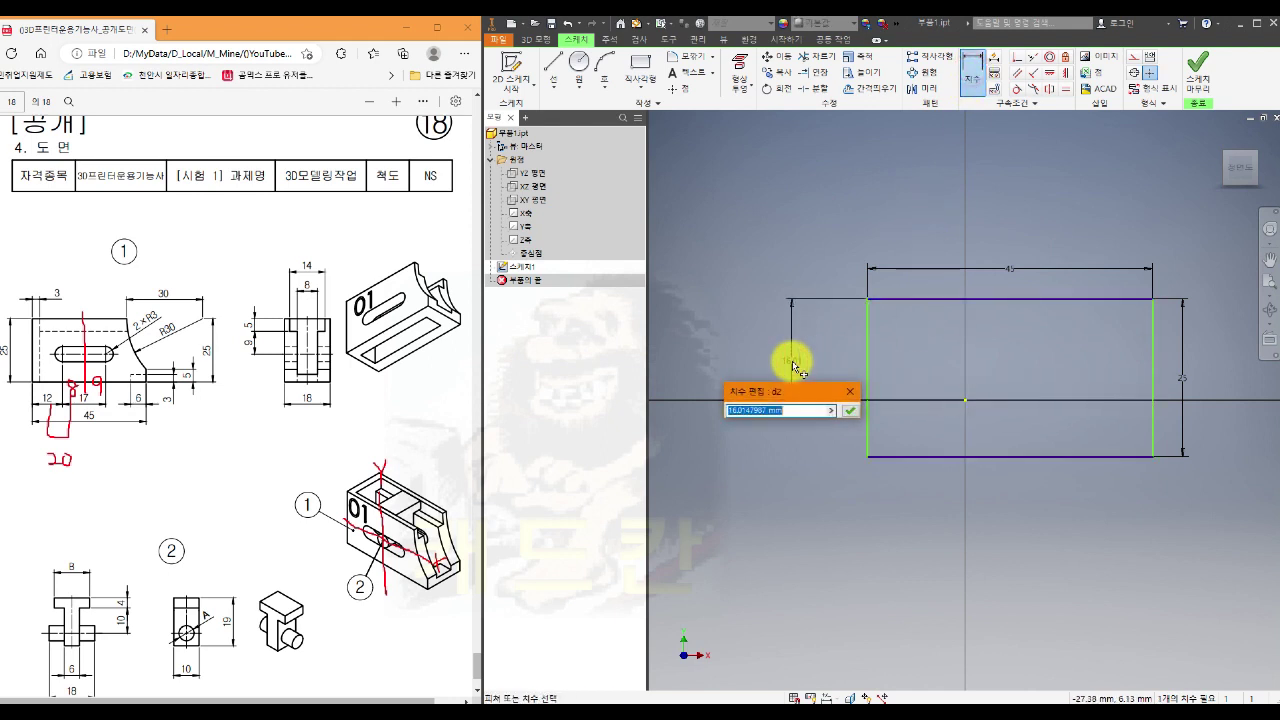
text(14)
key(Return)
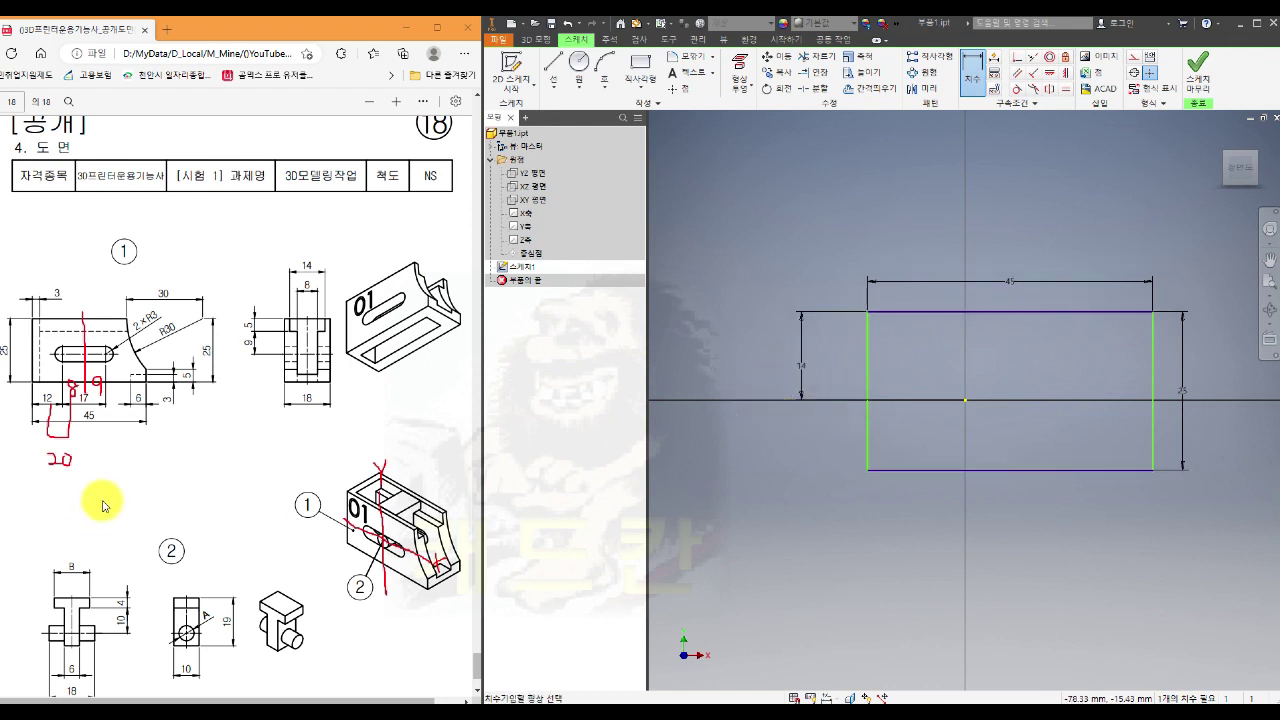
Dimension the distance from the rectangle's left edge to the origin as 20 mm
click(866, 440)
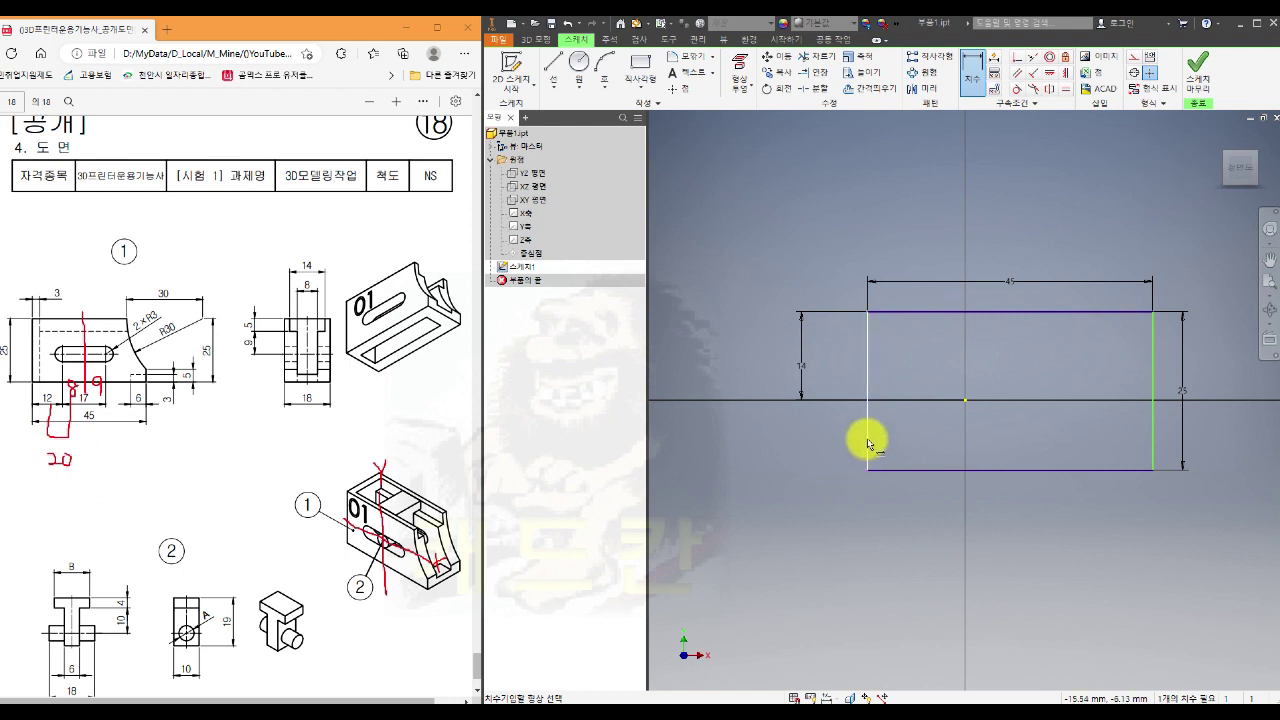
click(967, 402)
click(912, 521)
text(20)
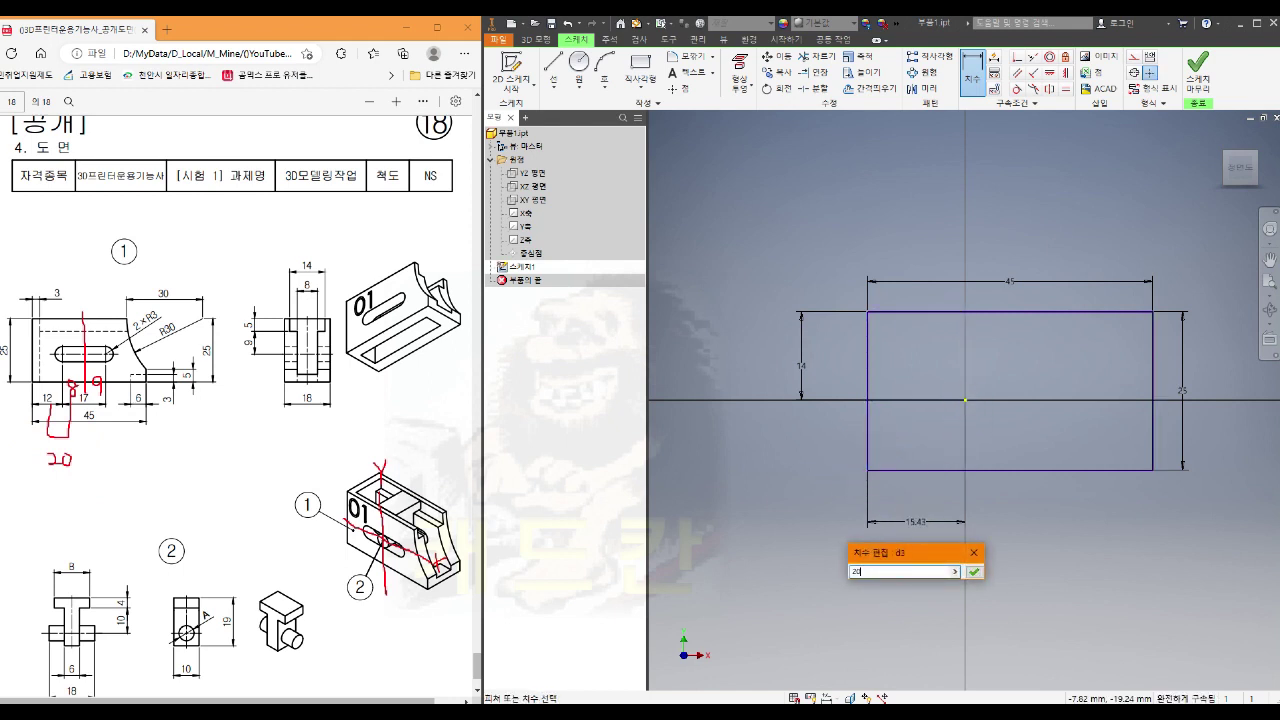
key(Return)
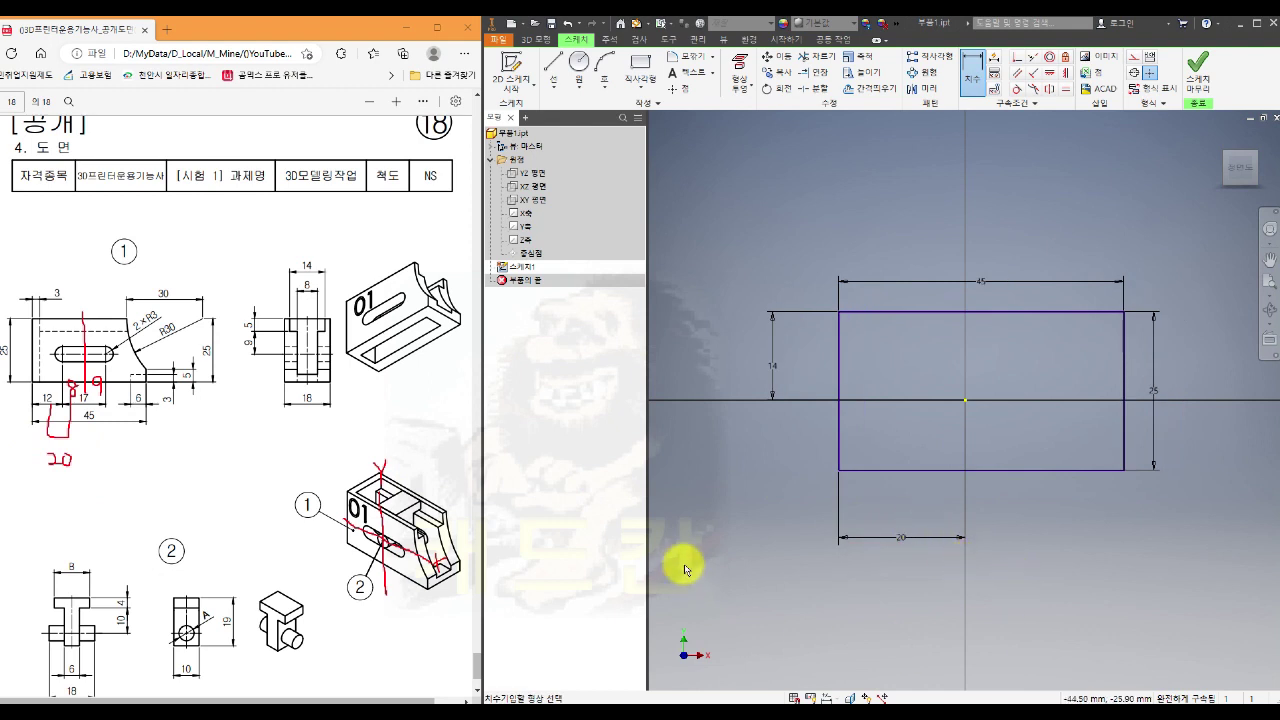
key(Escape)
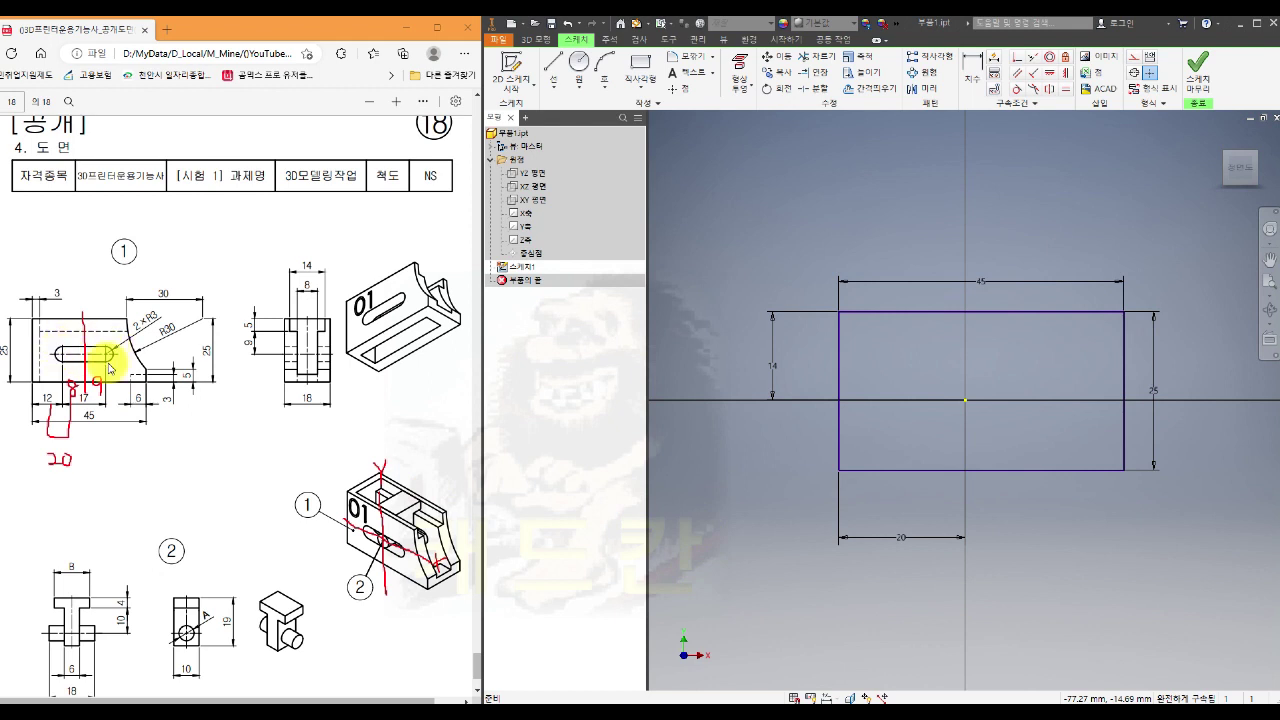
Draw a horizontal center-to-center slot inside the rectangle, with its centerline slightly below the origin
click(648, 88)
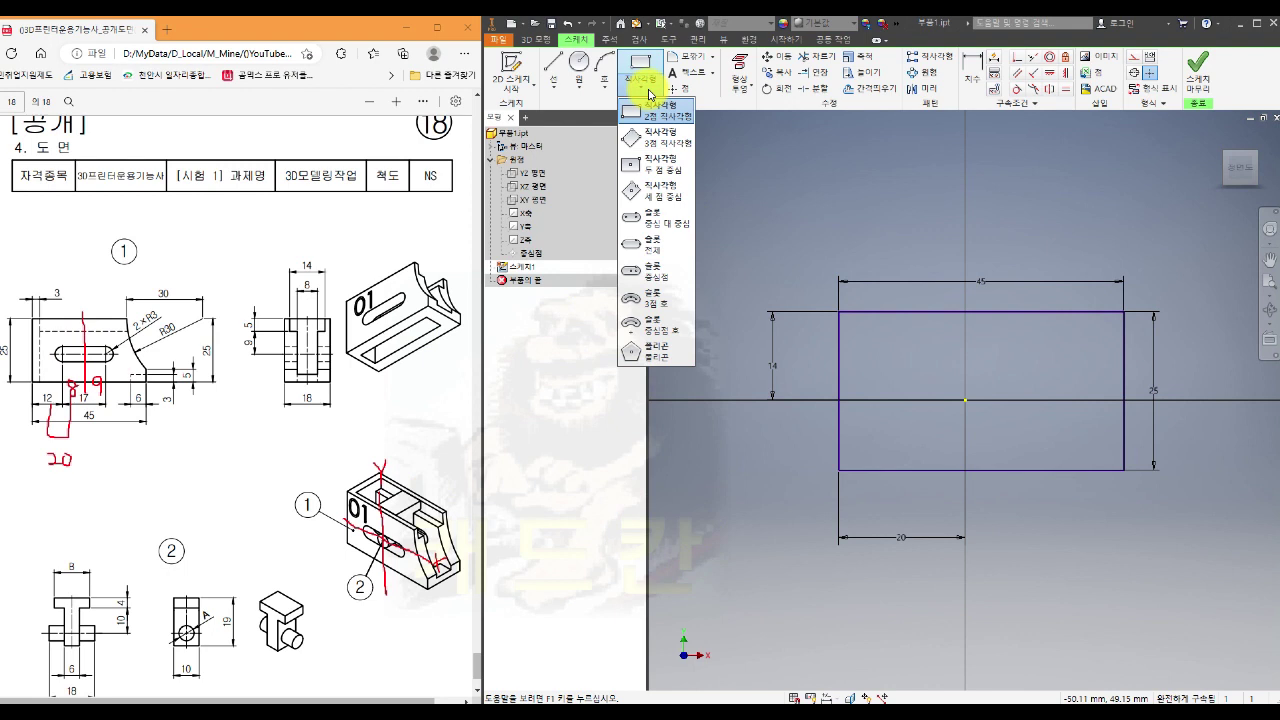
click(657, 222)
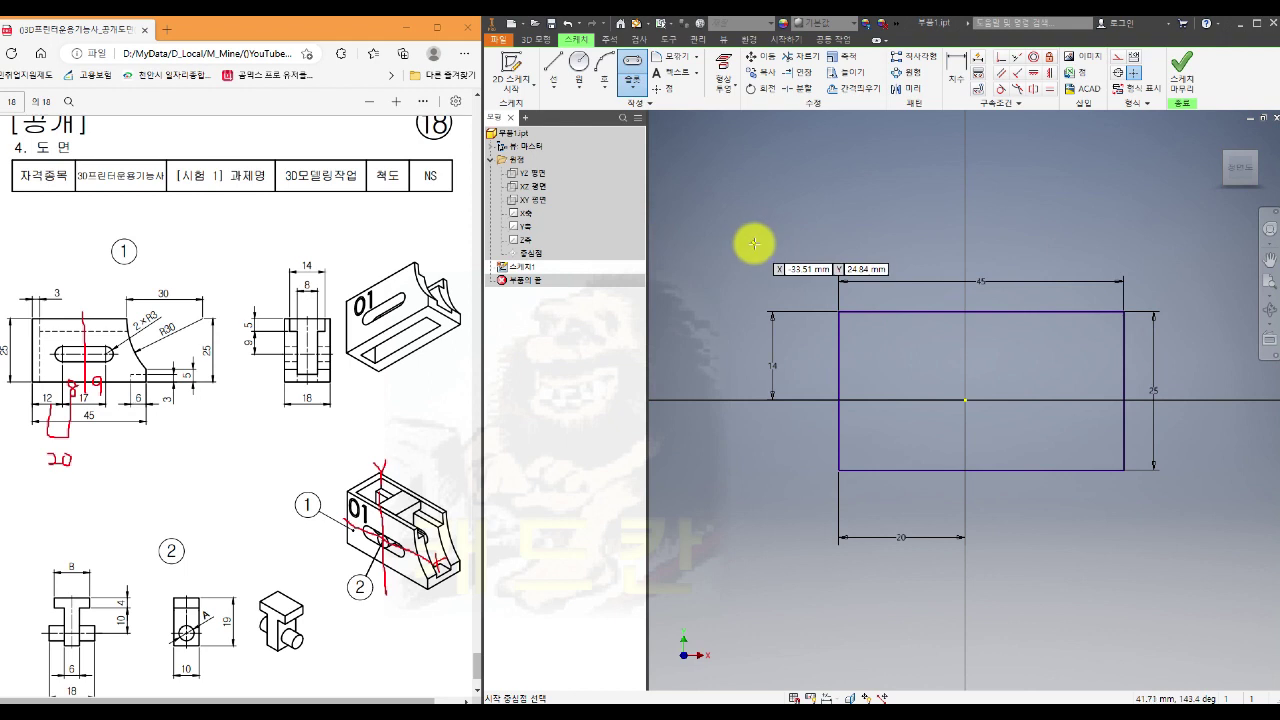
click(916, 410)
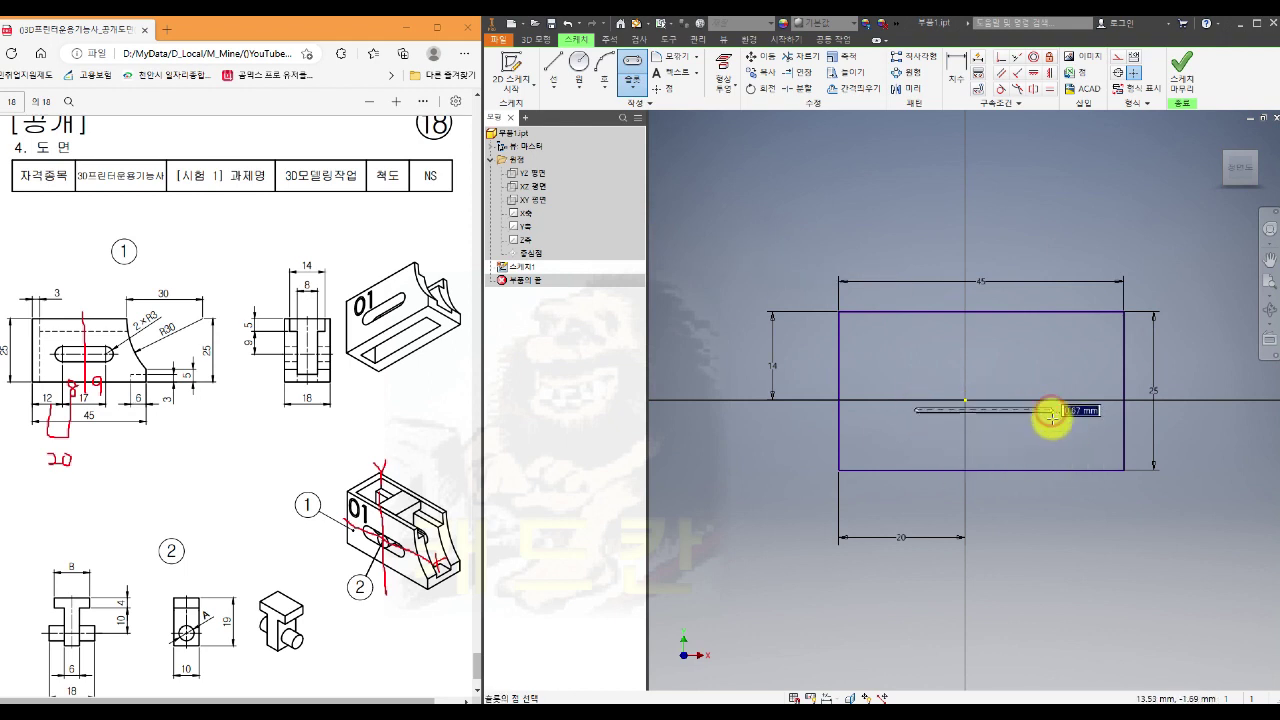
click(1052, 417)
click(1057, 432)
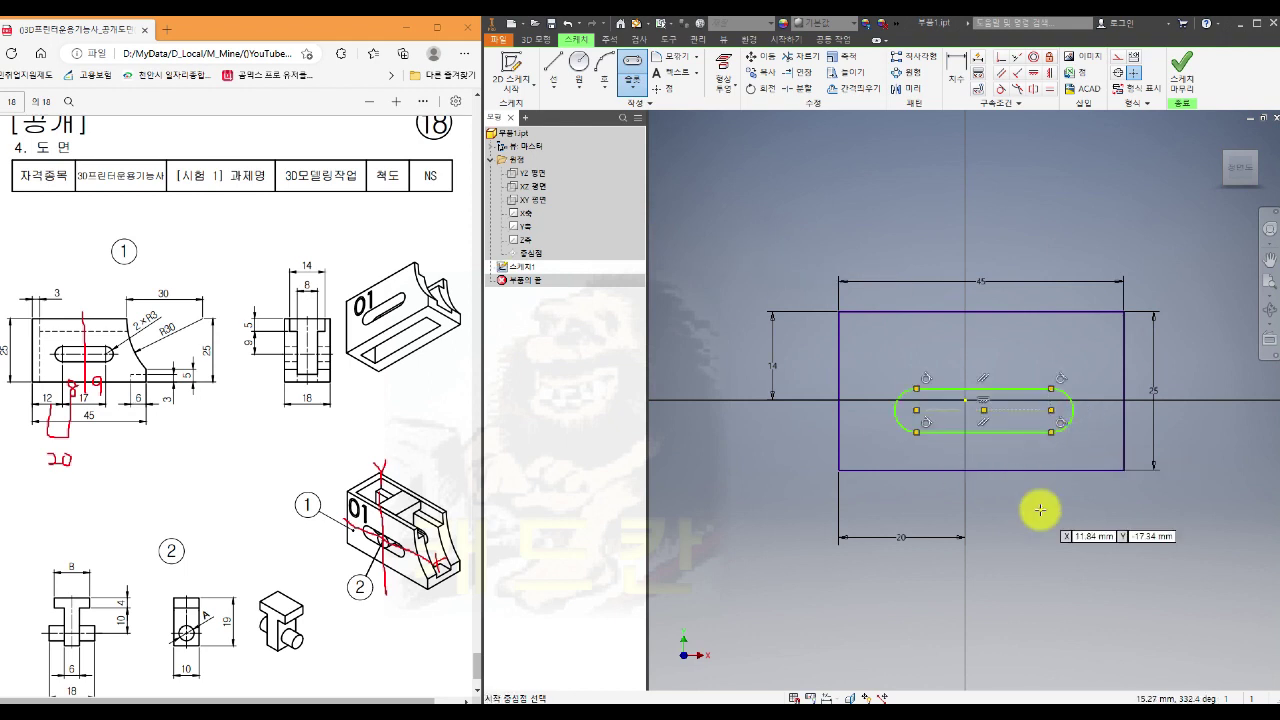
key(Escape)
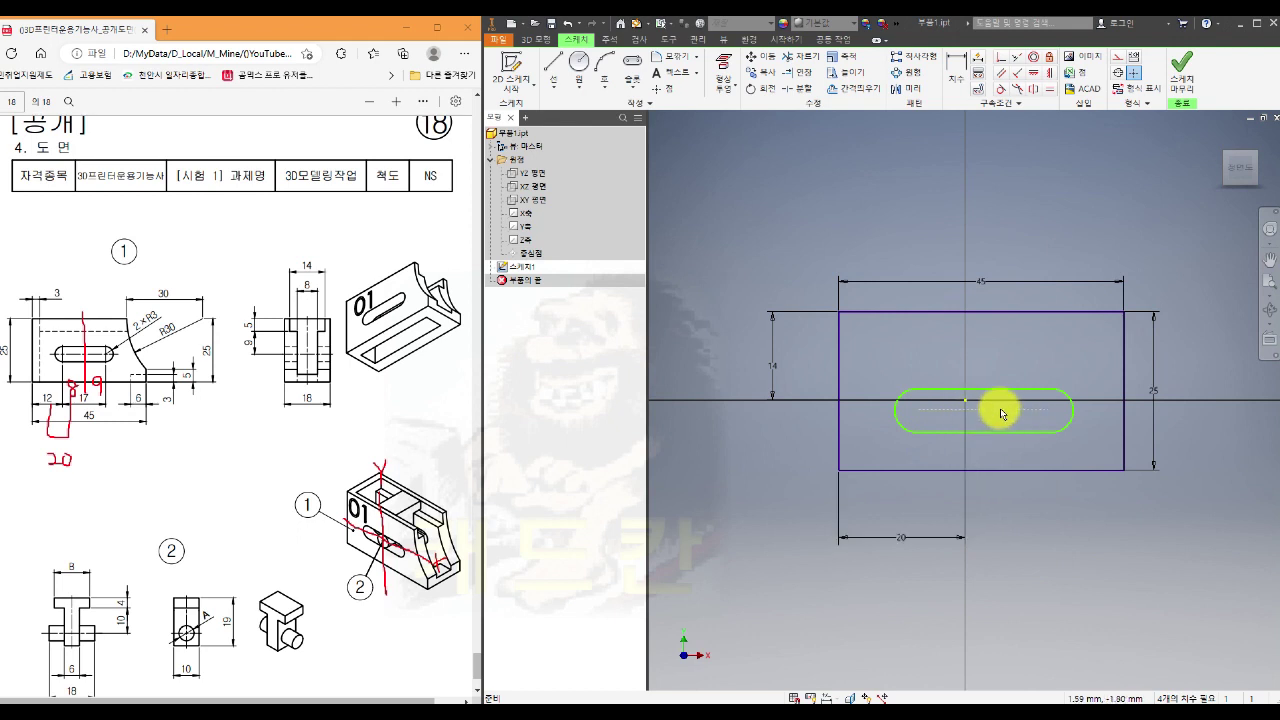
Apply a coincident constraint between the slot's centerline and the sketch origin
click(1001, 57)
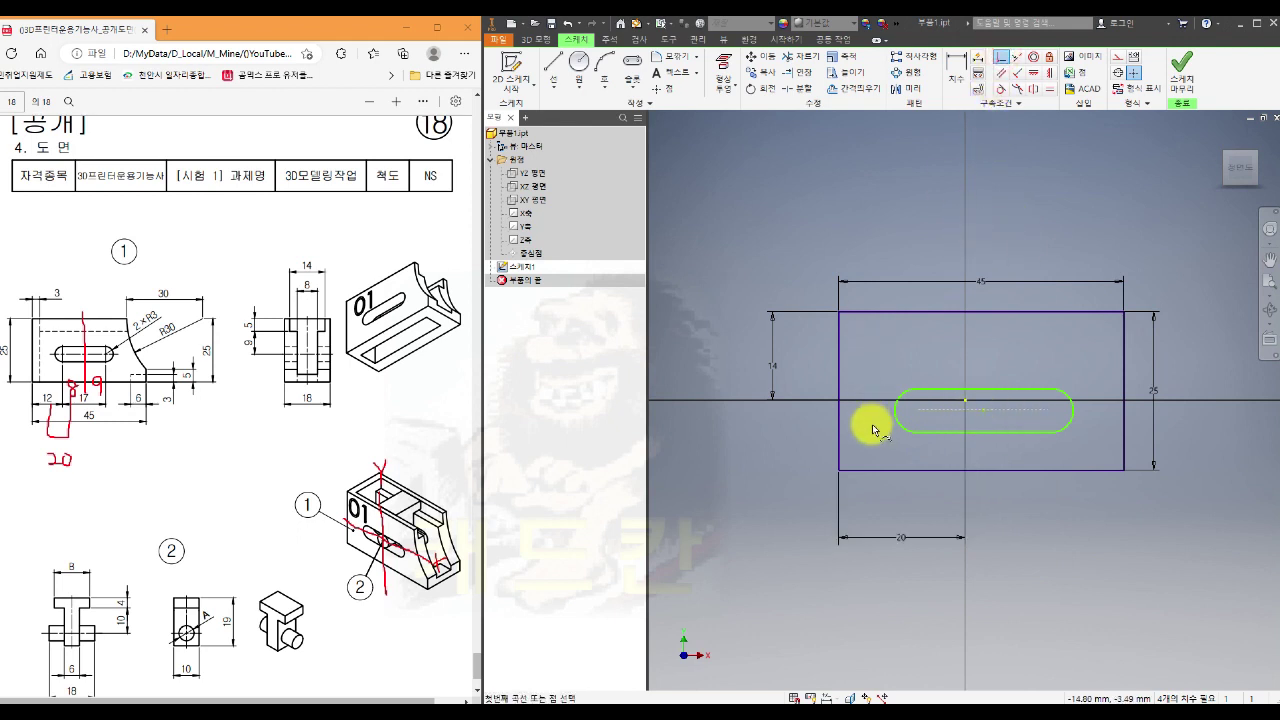
click(945, 408)
click(965, 398)
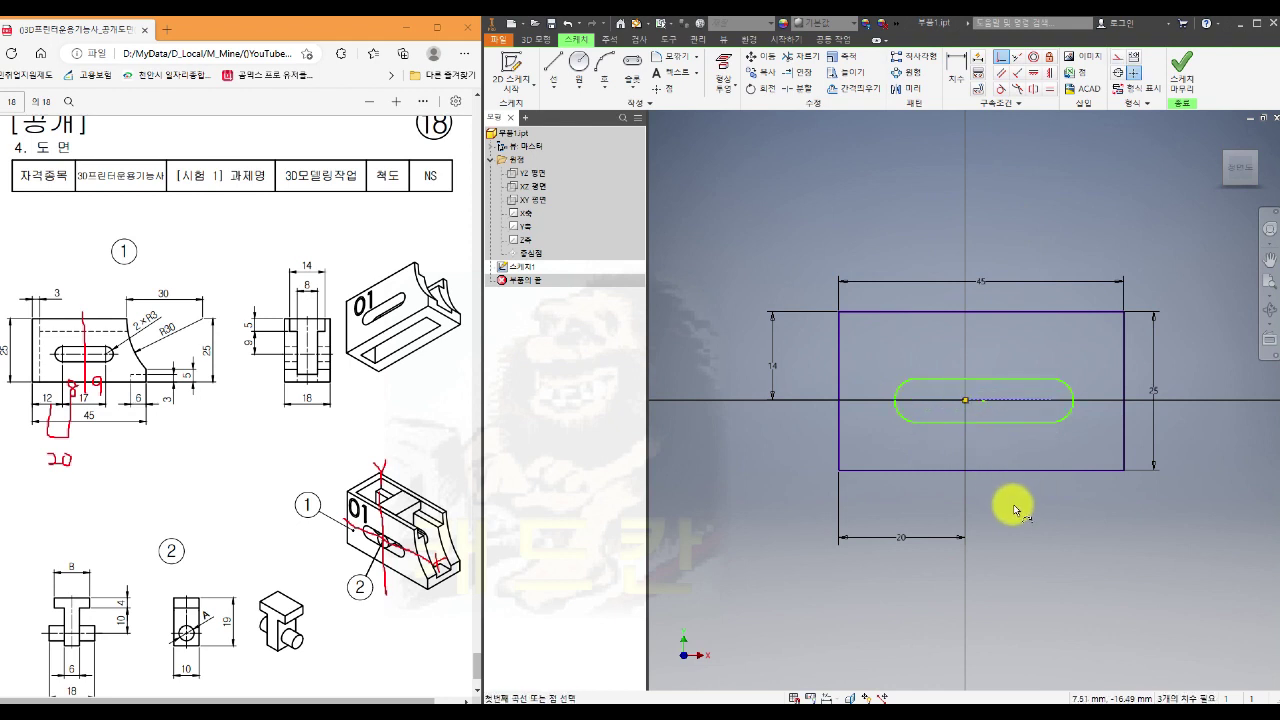
Dimension the distance from the rectangle's left edge to the slot's left arc center as 12 mm
key(Escape)
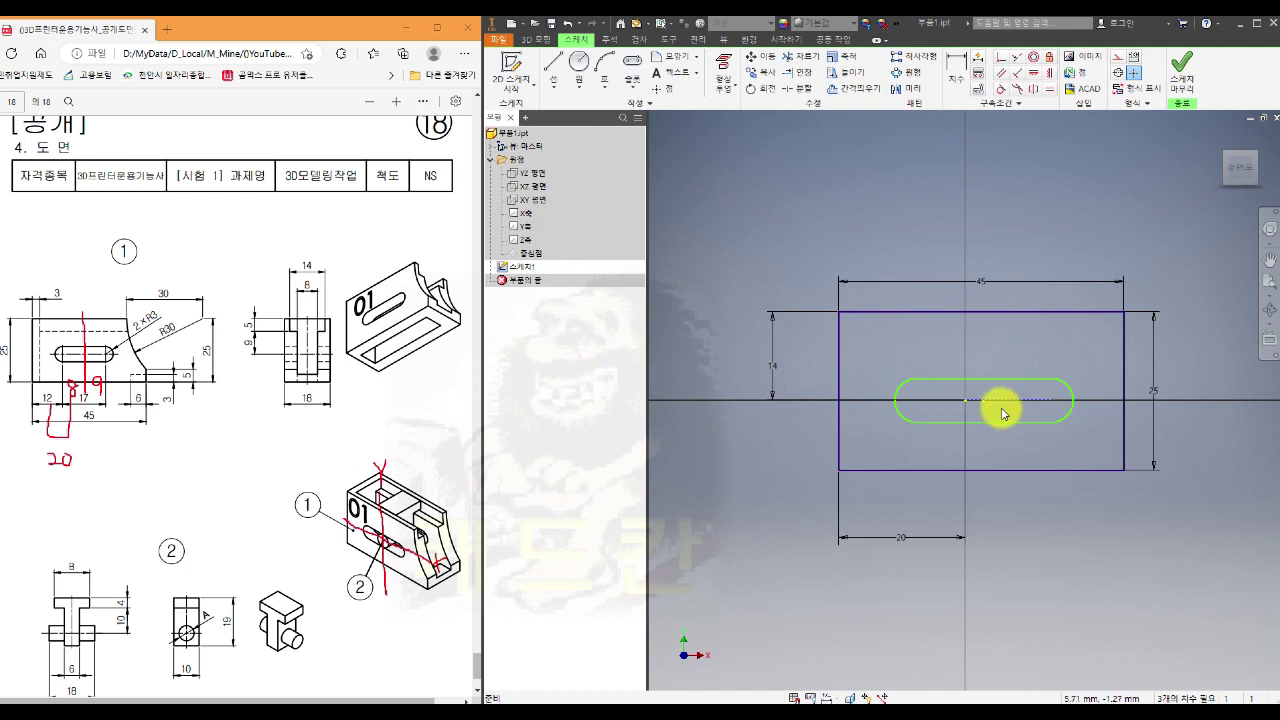
click(956, 72)
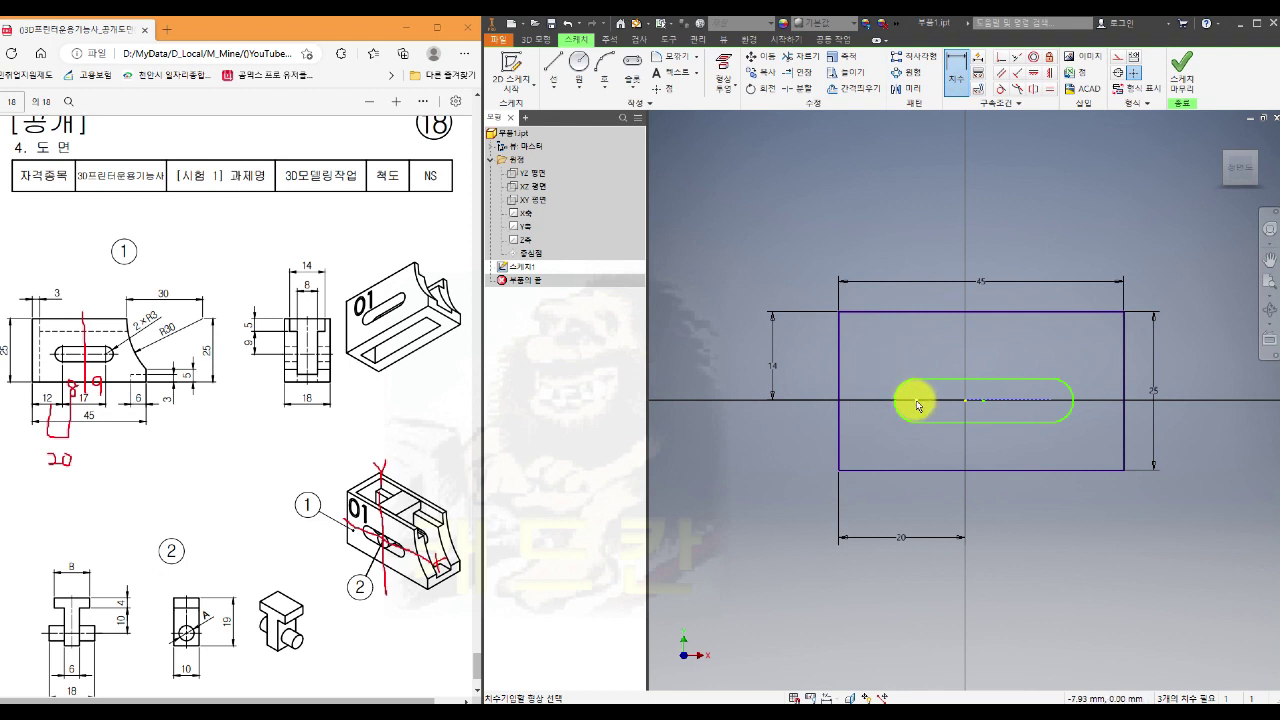
click(918, 404)
click(838, 410)
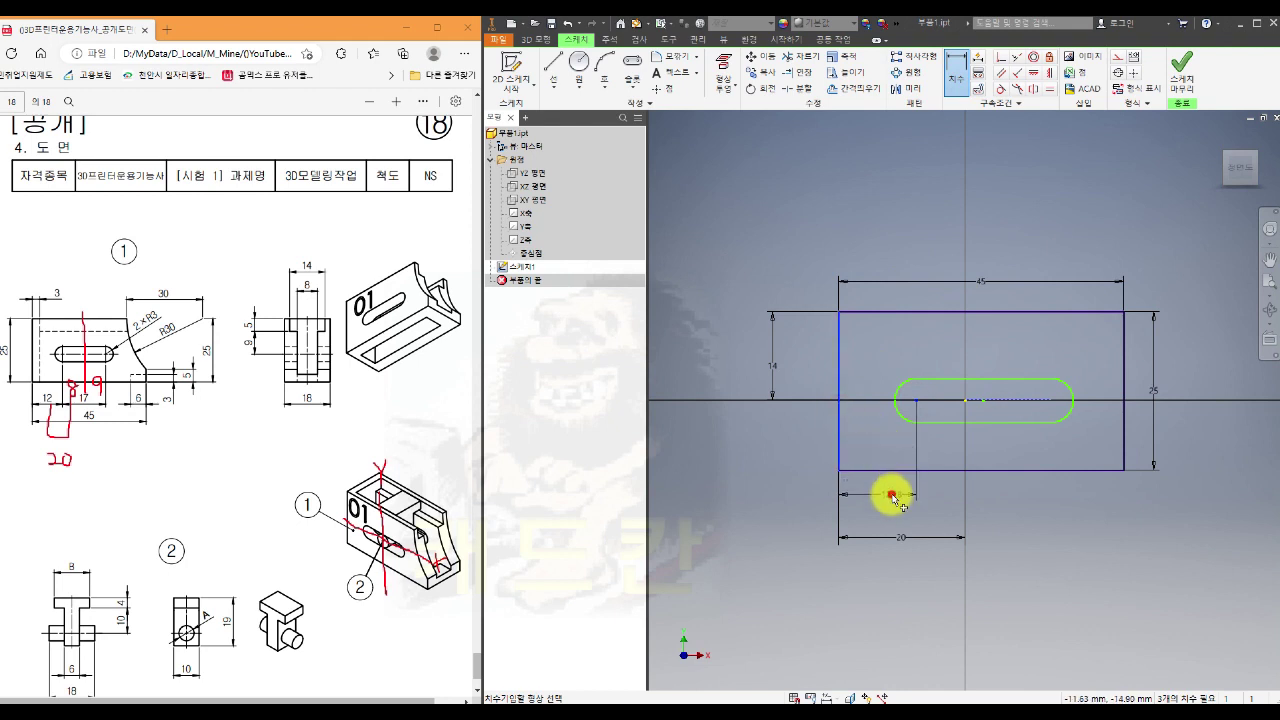
click(894, 498)
key(Return)
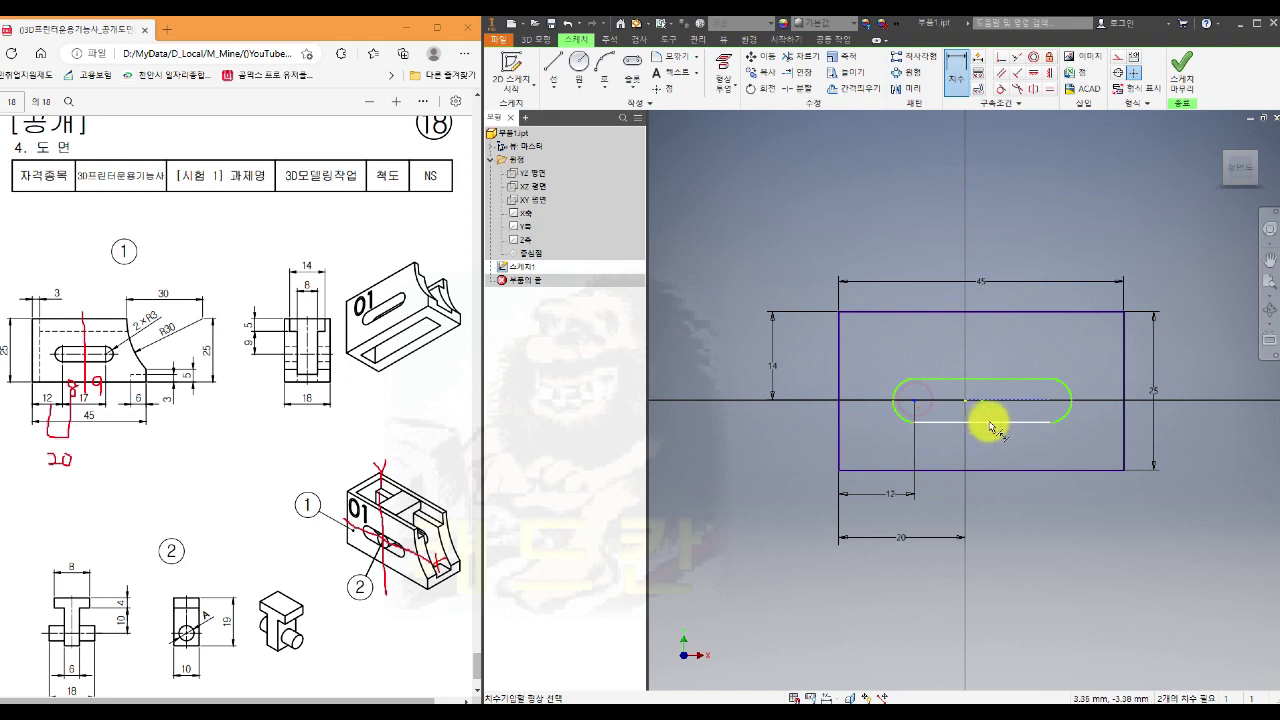
Dimension the distance between the slot's two arc centers as 17 mm
click(1052, 402)
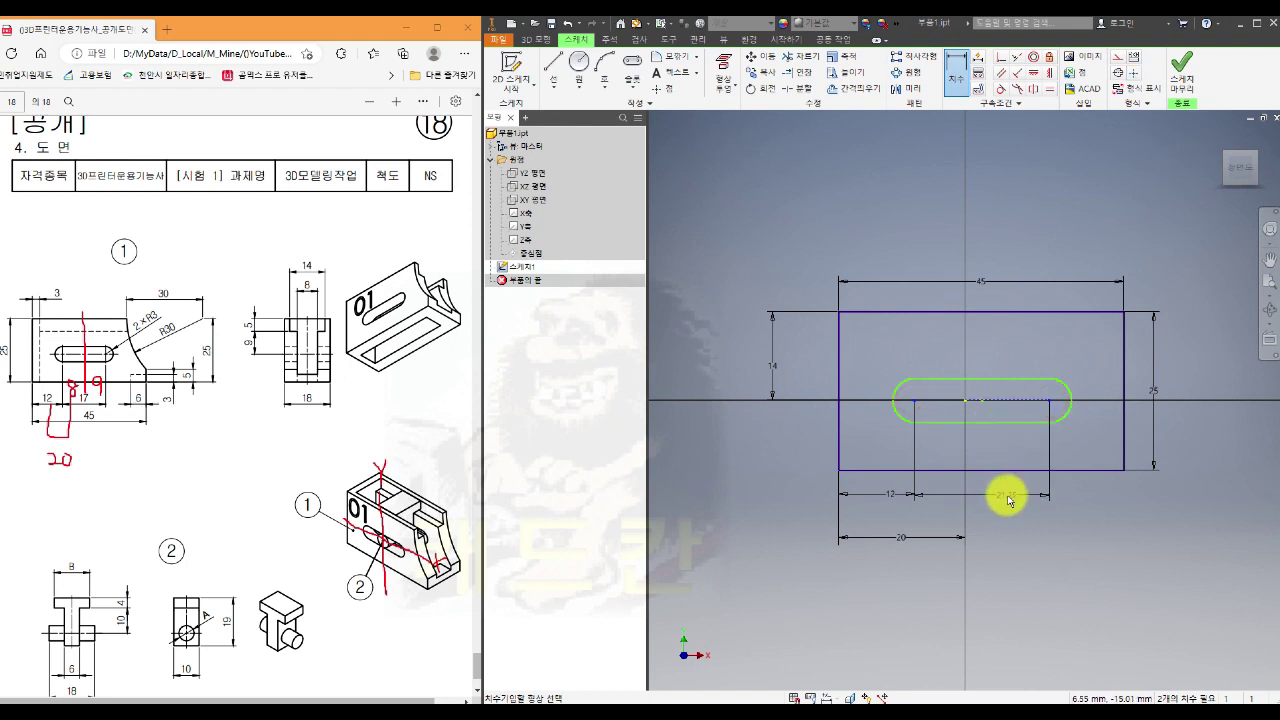
click(1006, 493)
text(17)
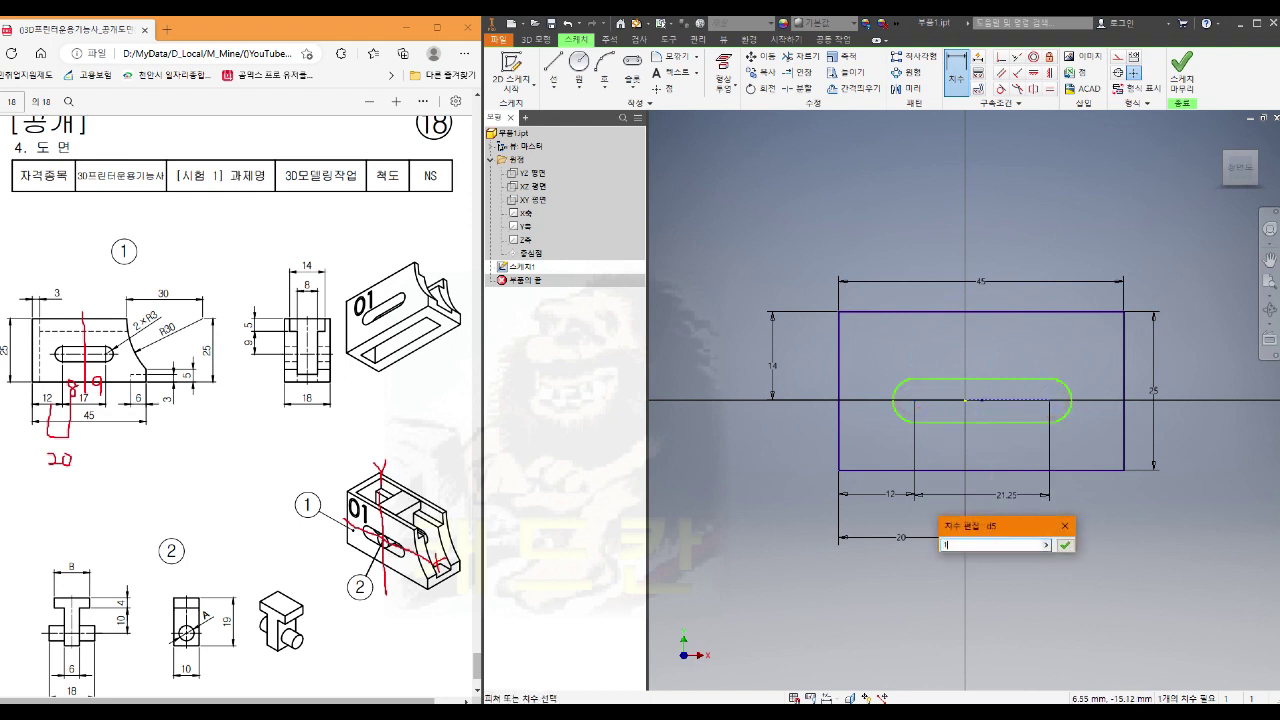
key(Return)
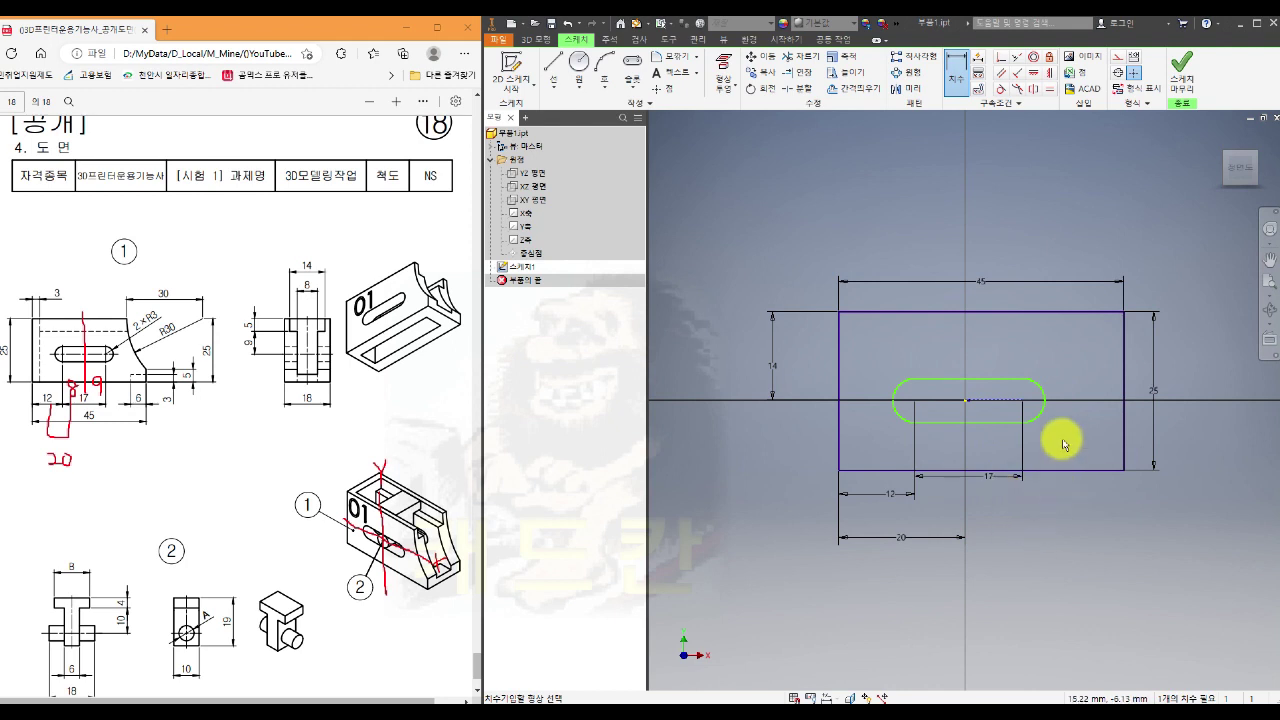
Dimension the radius of the slot's right end arc as 3 mm
click(1045, 397)
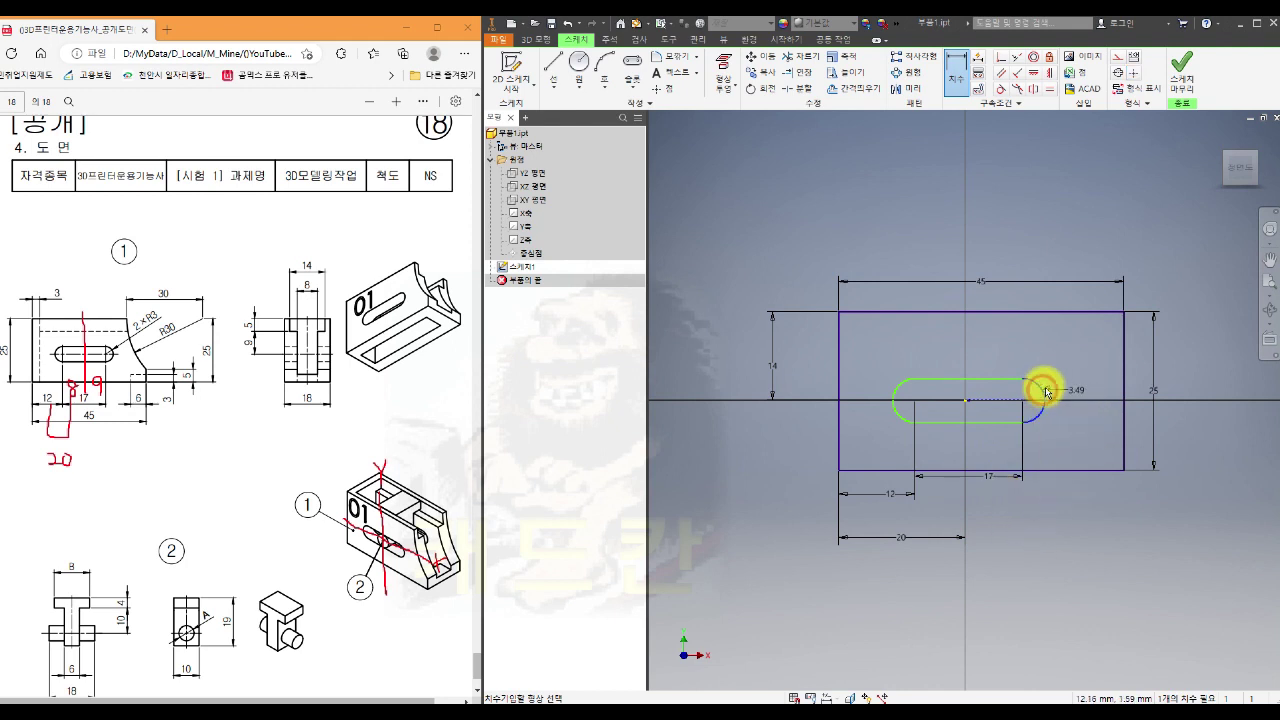
click(1060, 369)
text(3)
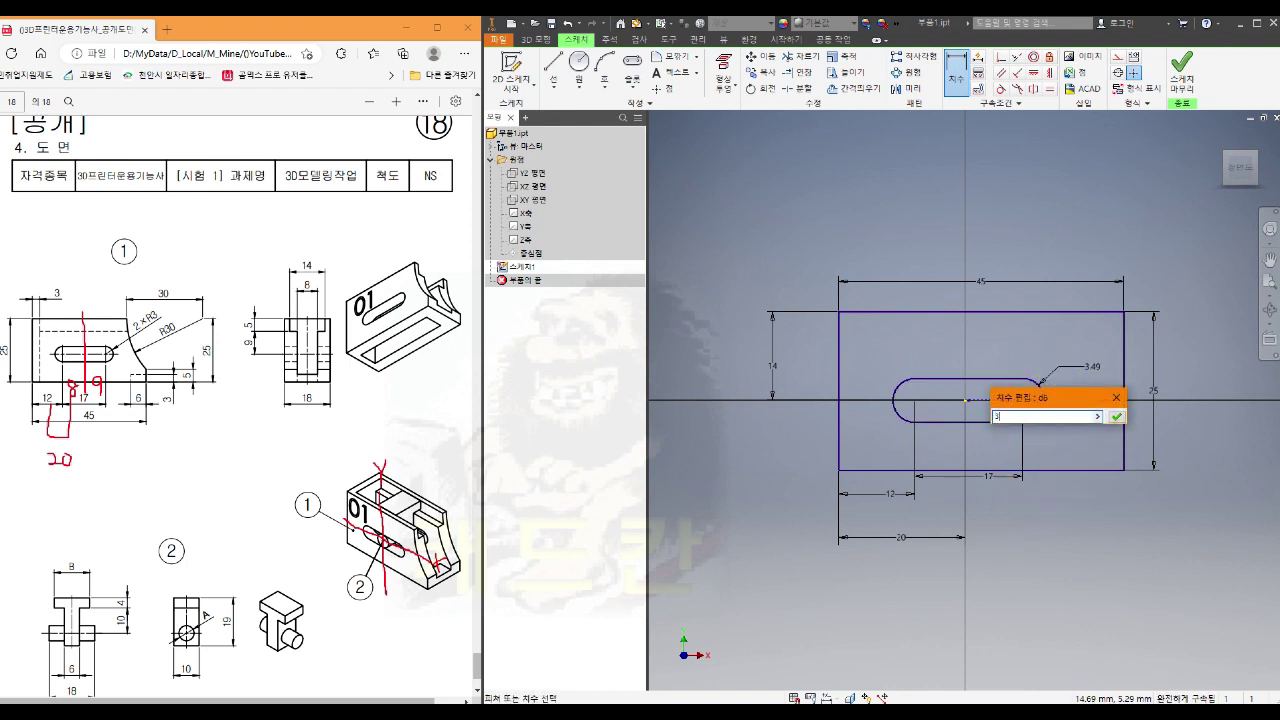
key(Return)
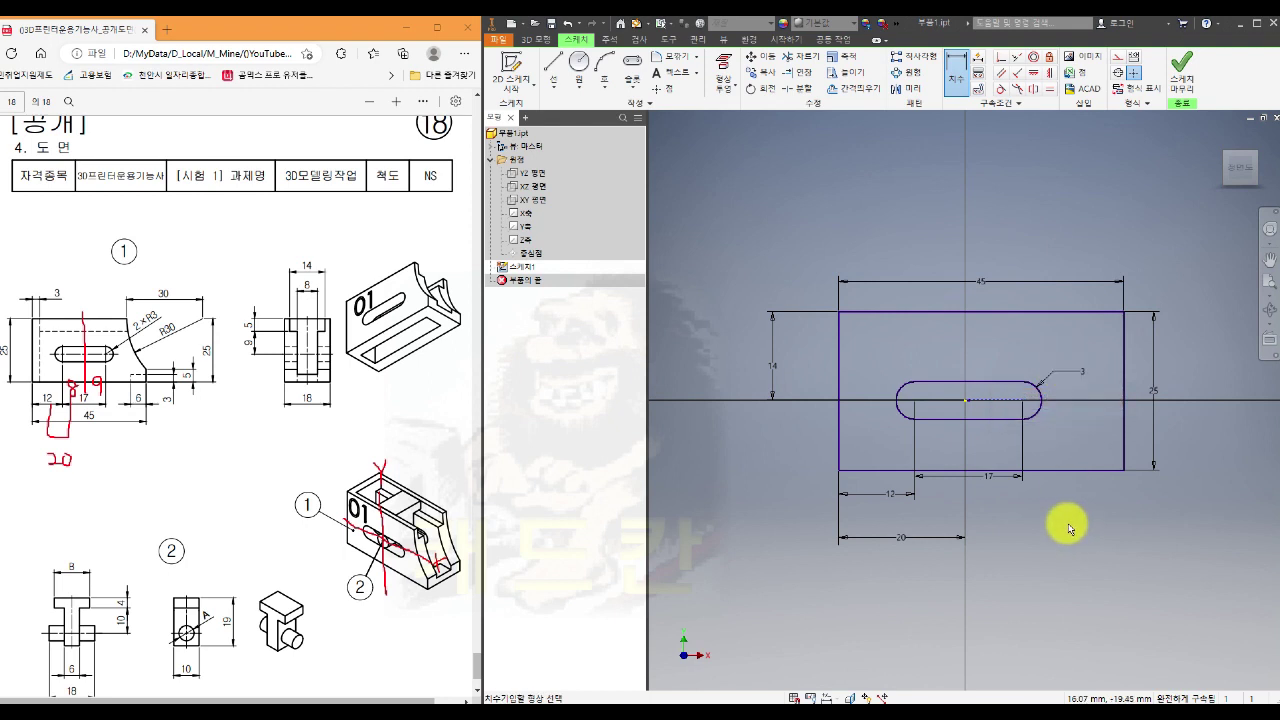
Draw a 30 mm radius center-point arc across the rectangle's upper-right corner and make its center coincident with the top edge
middle_drag(1069, 528, 978, 533)
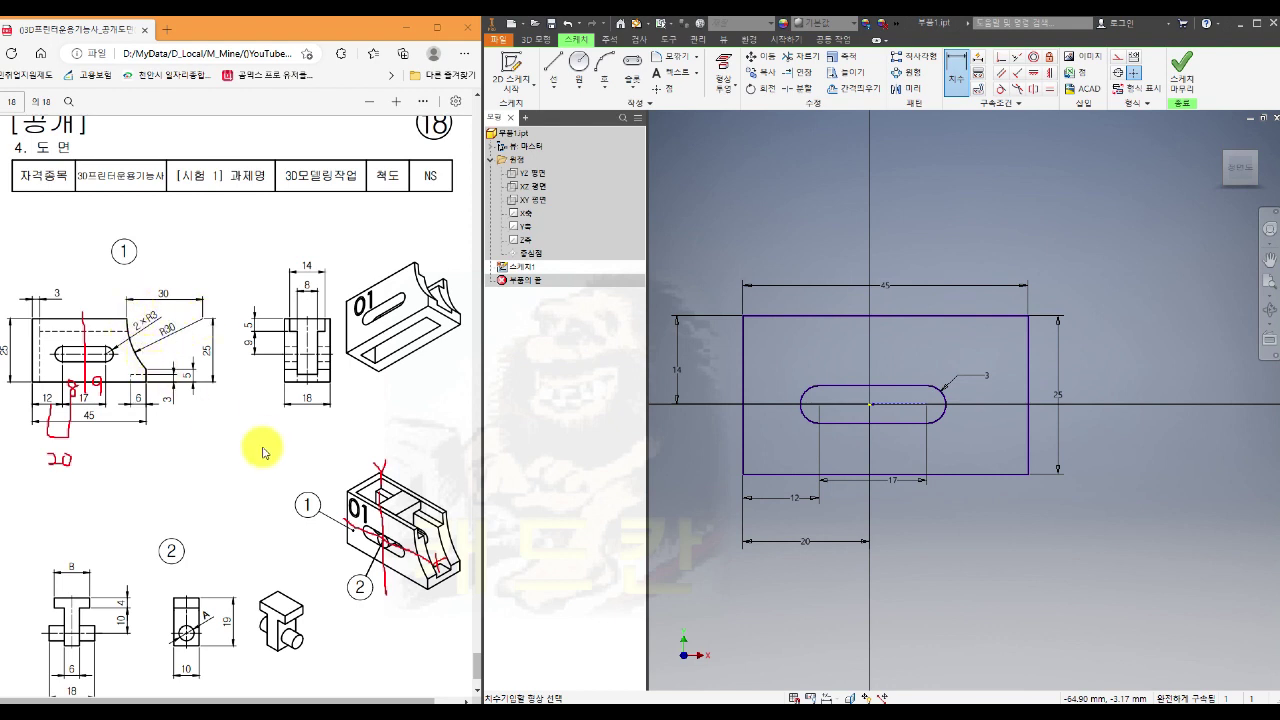
click(609, 92)
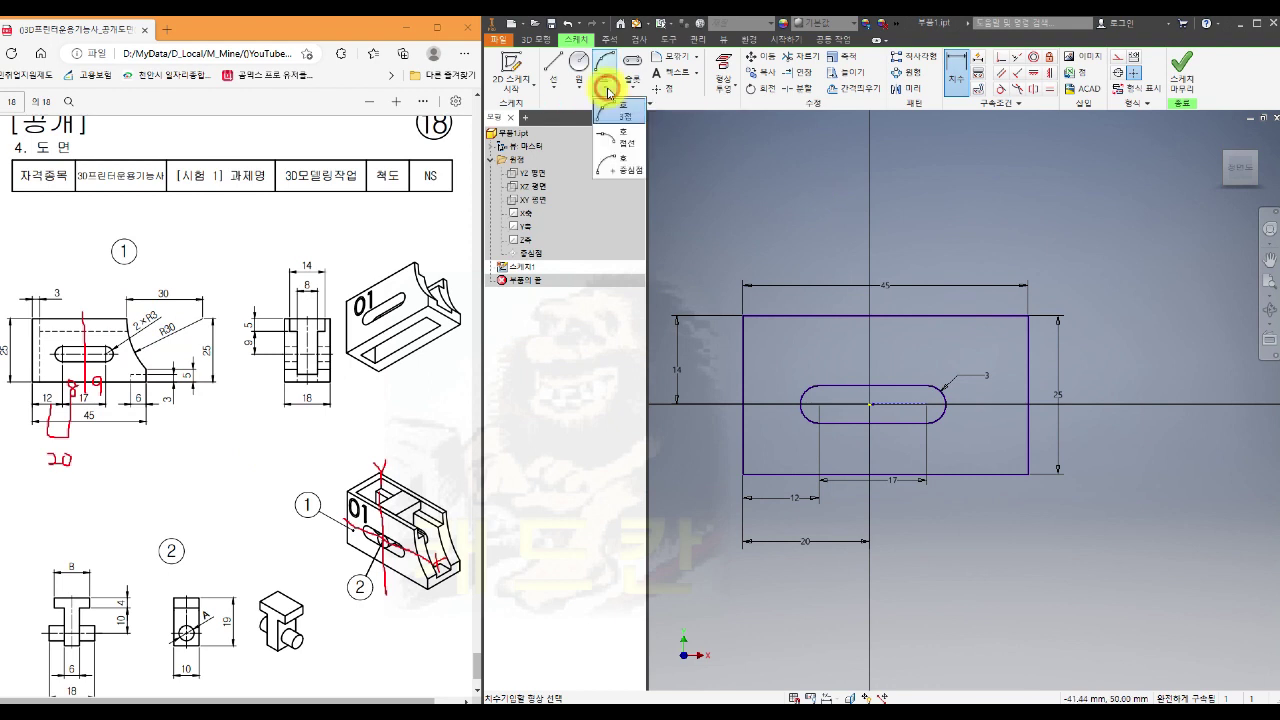
click(621, 172)
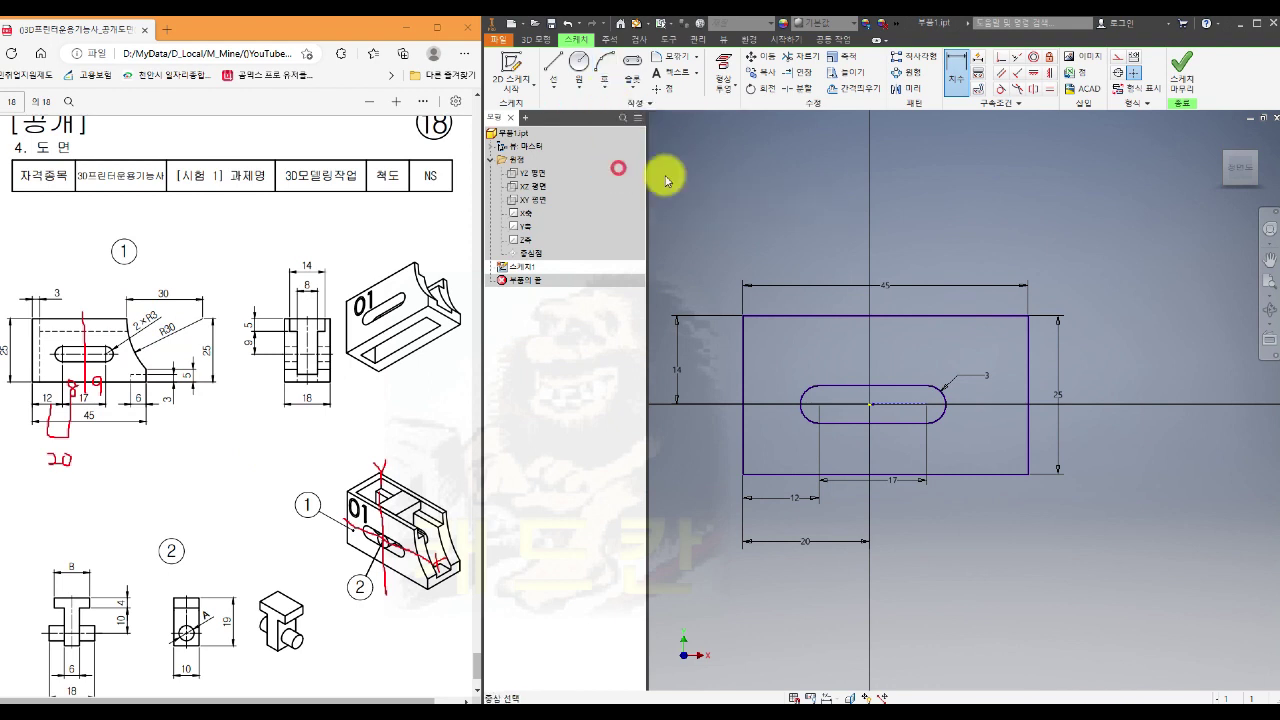
click(1175, 314)
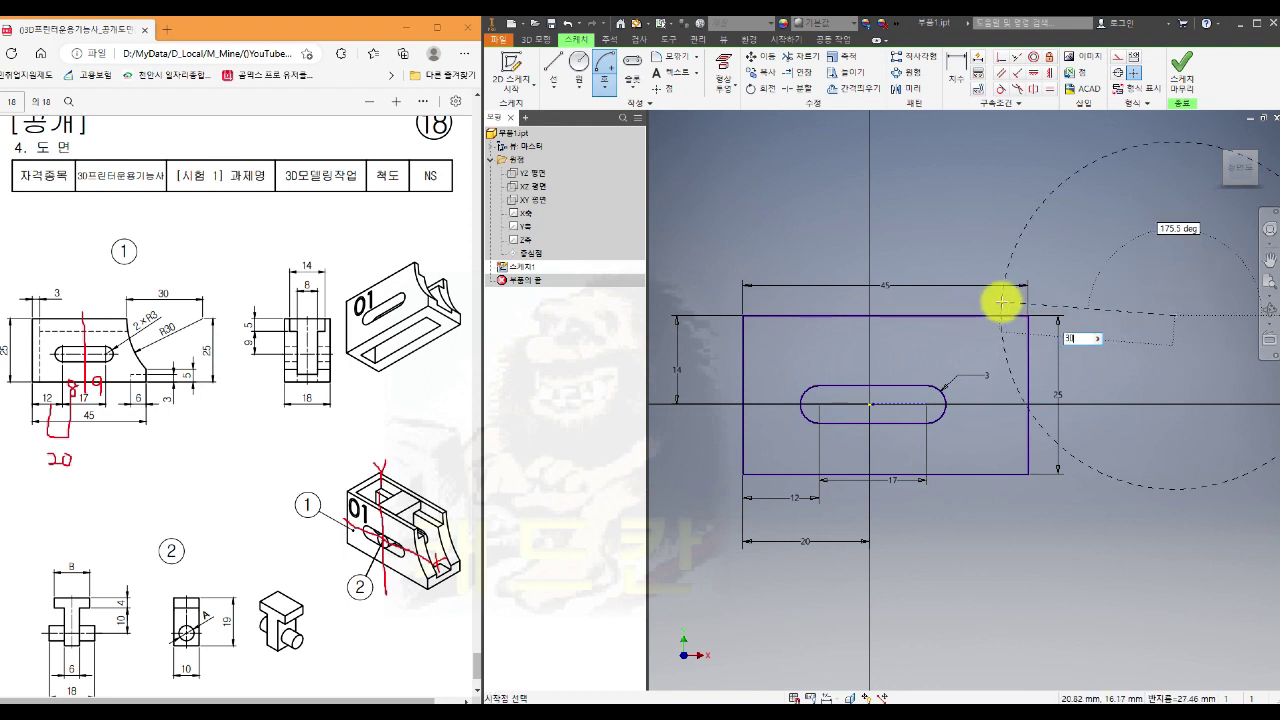
key(Tab)
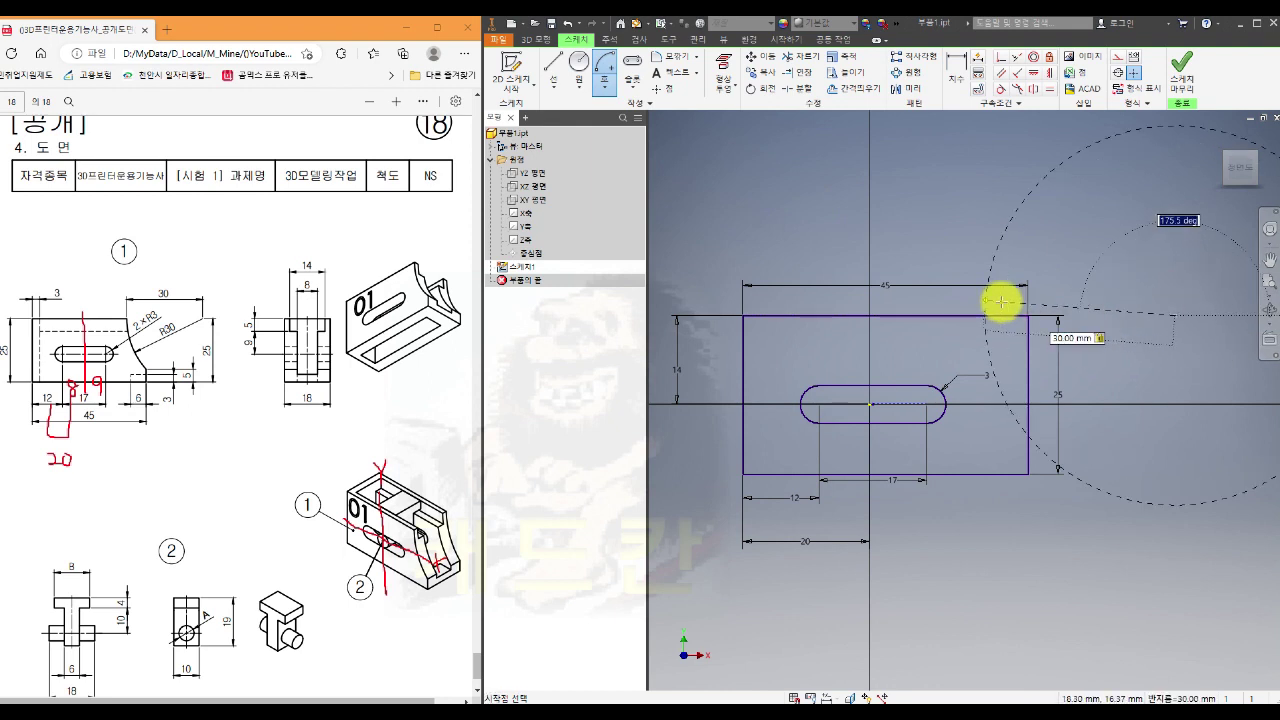
click(997, 232)
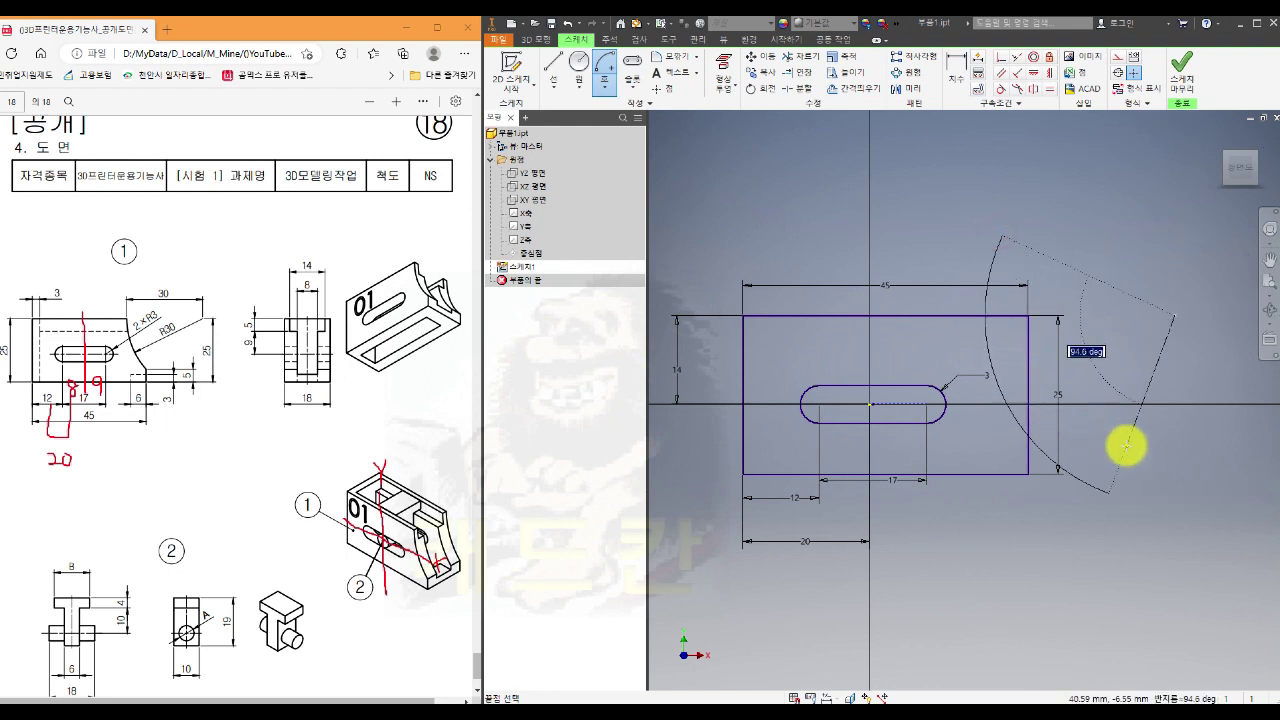
click(1126, 446)
key(Escape)
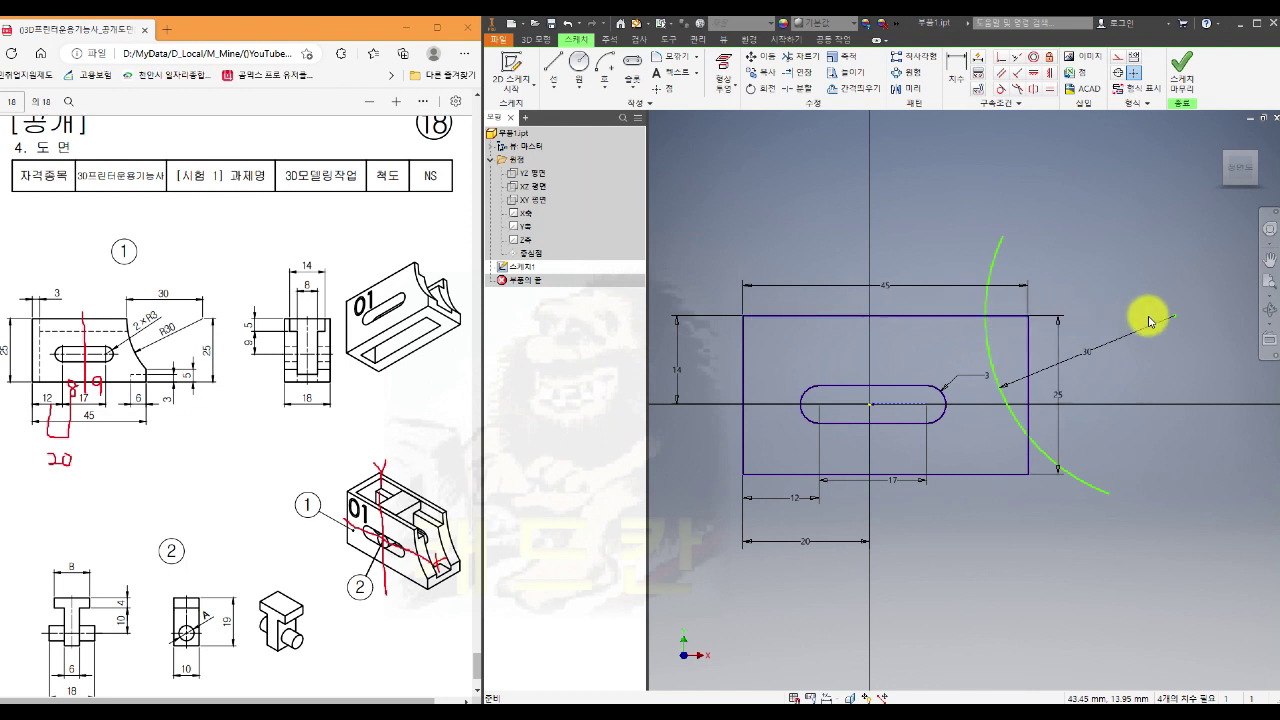
click(1003, 60)
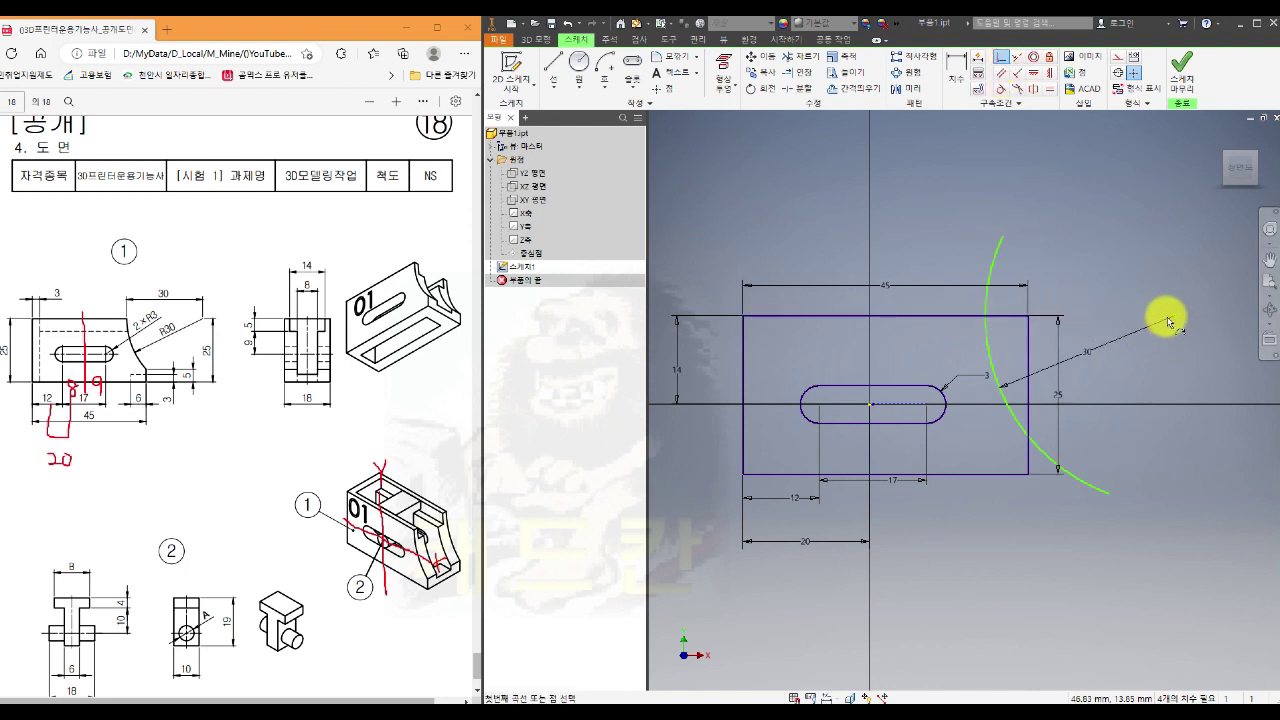
click(1019, 321)
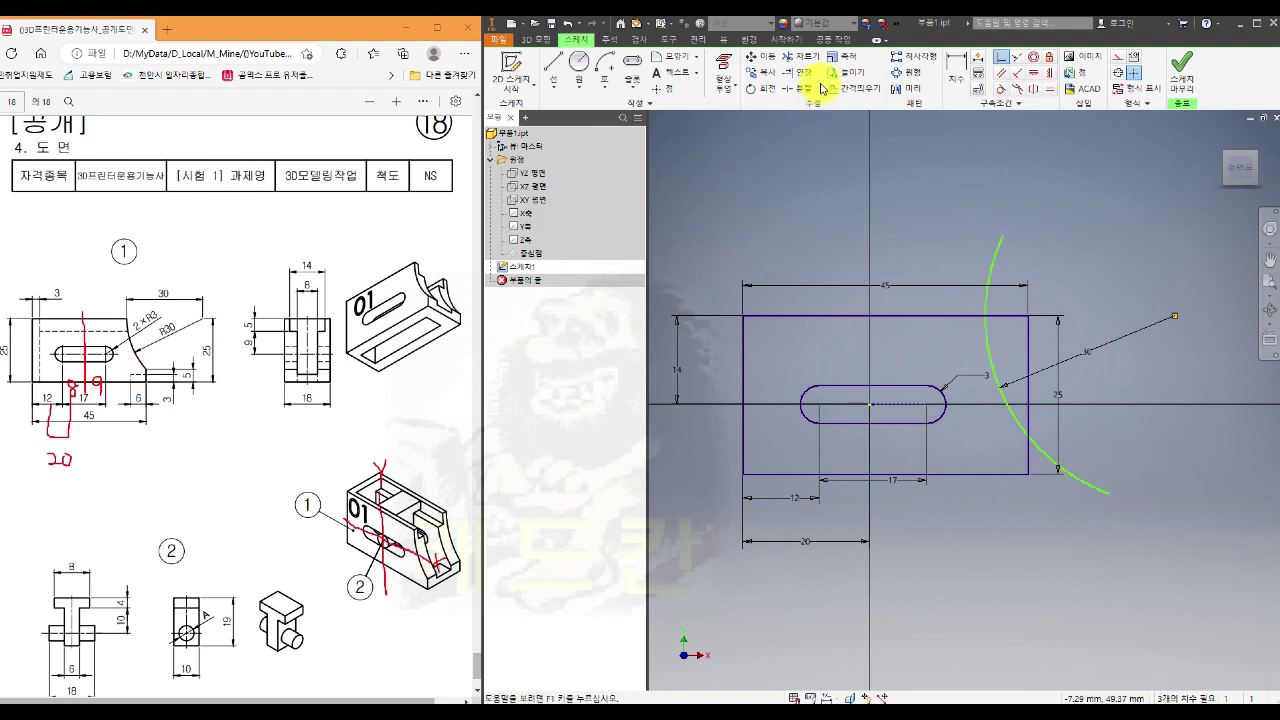
Trim both ends of the 30 mm arc that extend beyond the rectangle
click(800, 56)
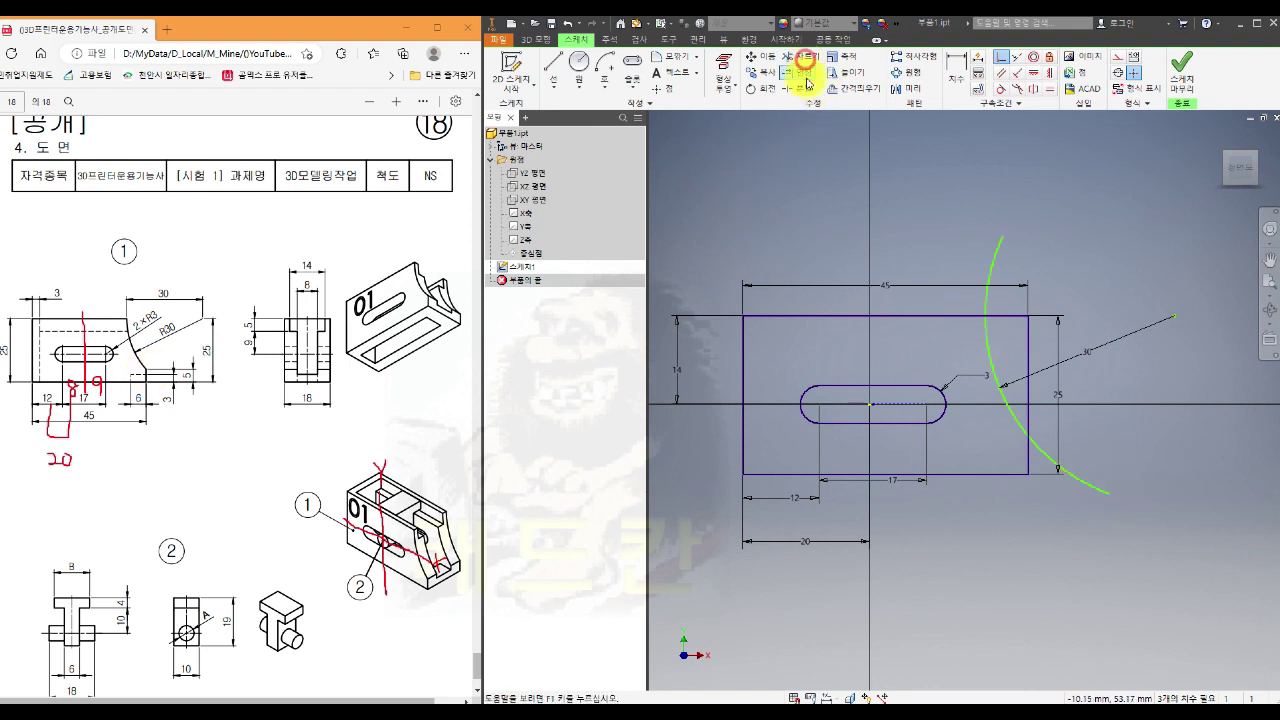
click(1000, 243)
click(1093, 482)
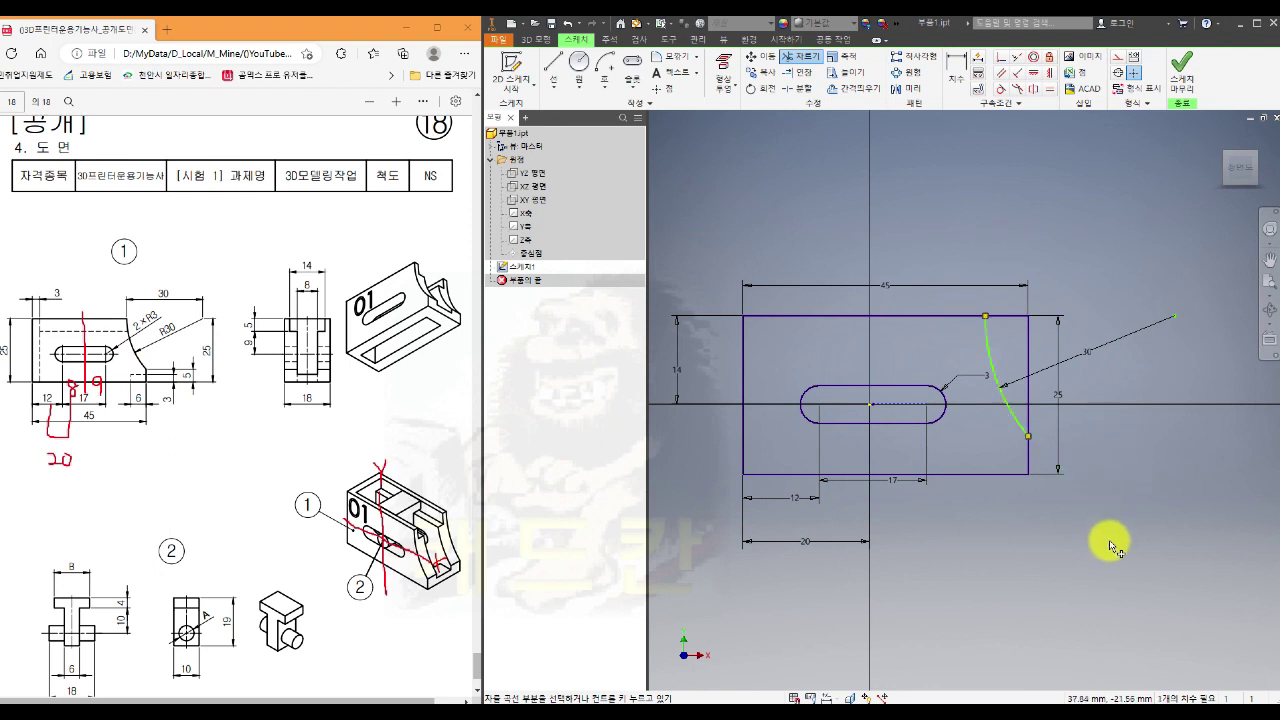
key(Escape)
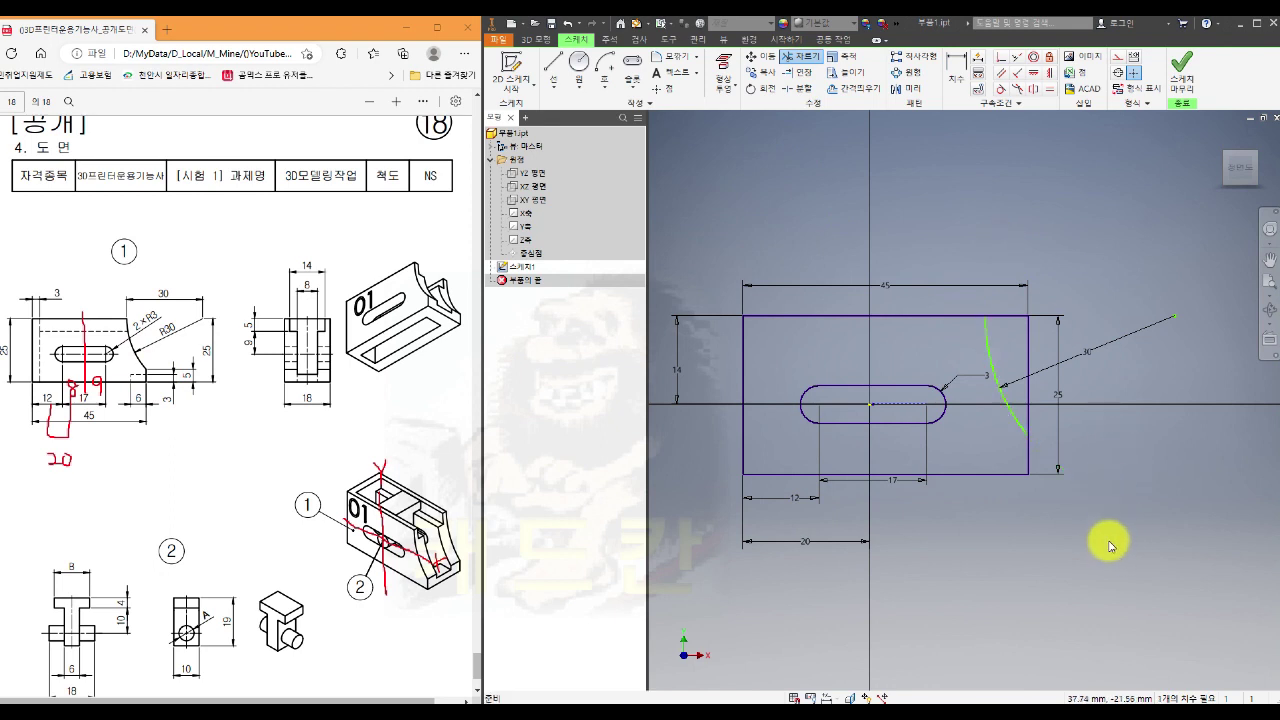
Dimension the height from the rectangle's bottom edge to the arc's lower endpoint as 5 mm
click(958, 72)
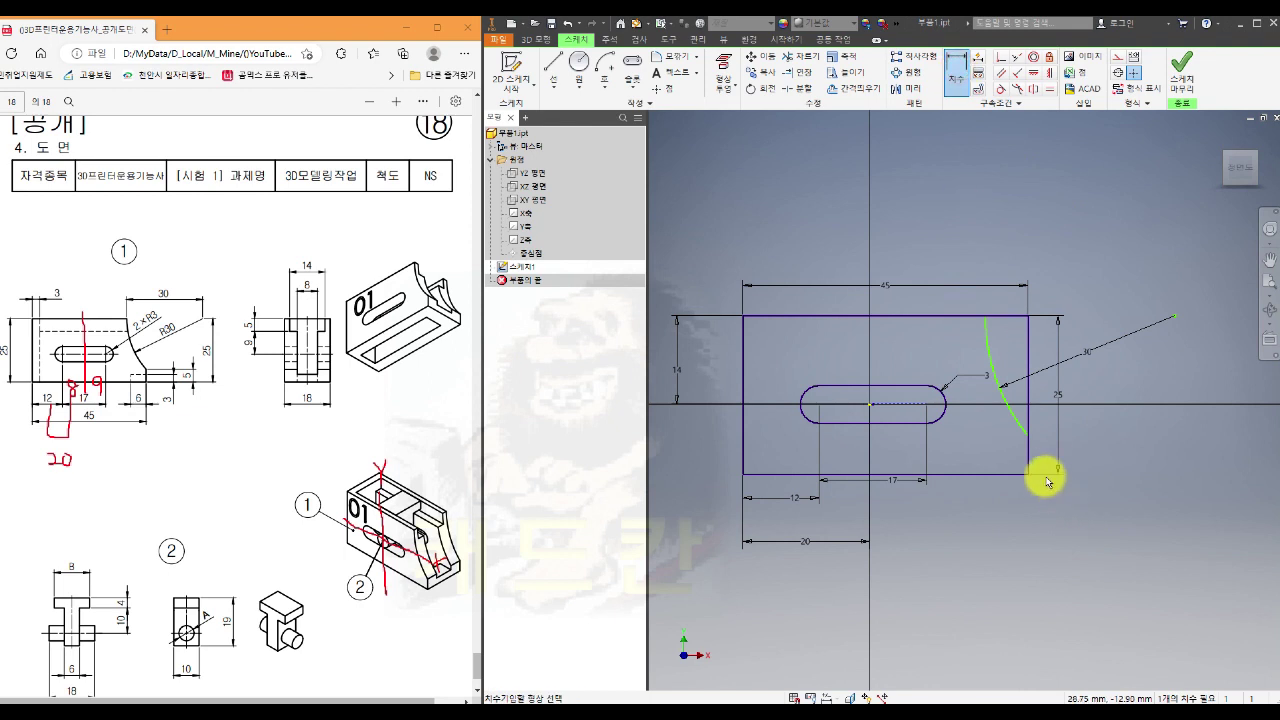
click(1030, 437)
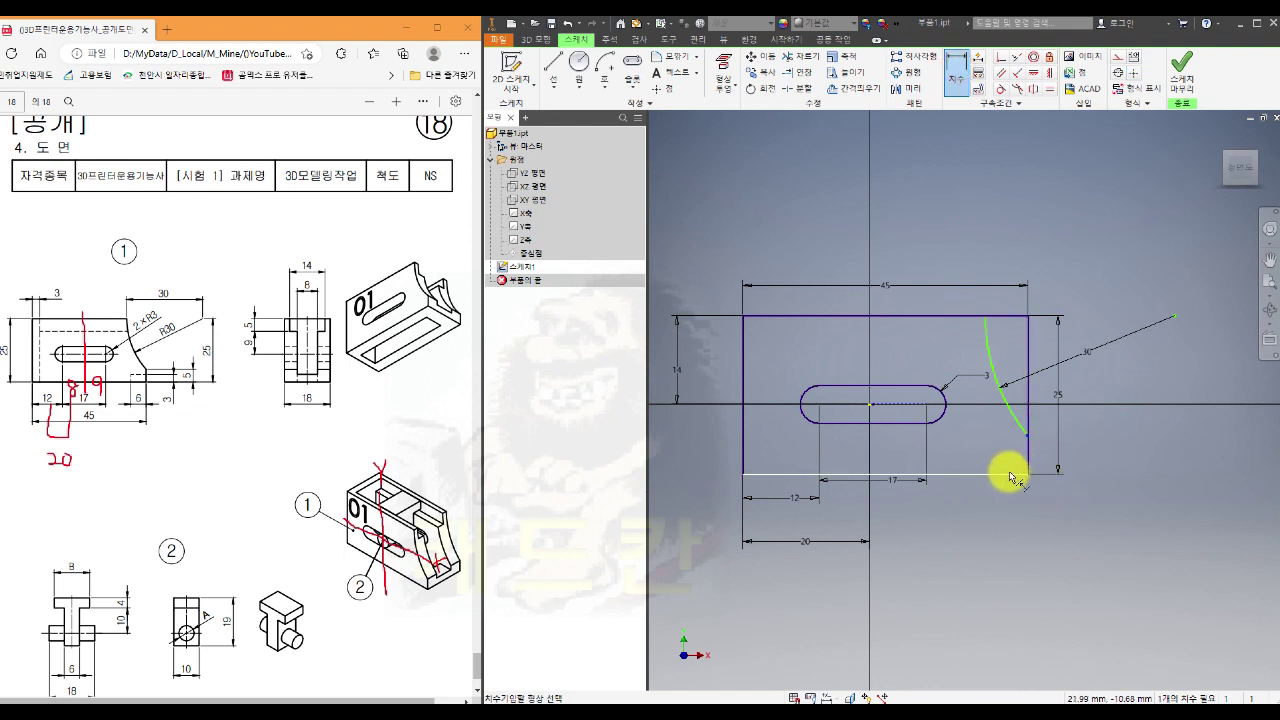
click(1008, 472)
click(1105, 460)
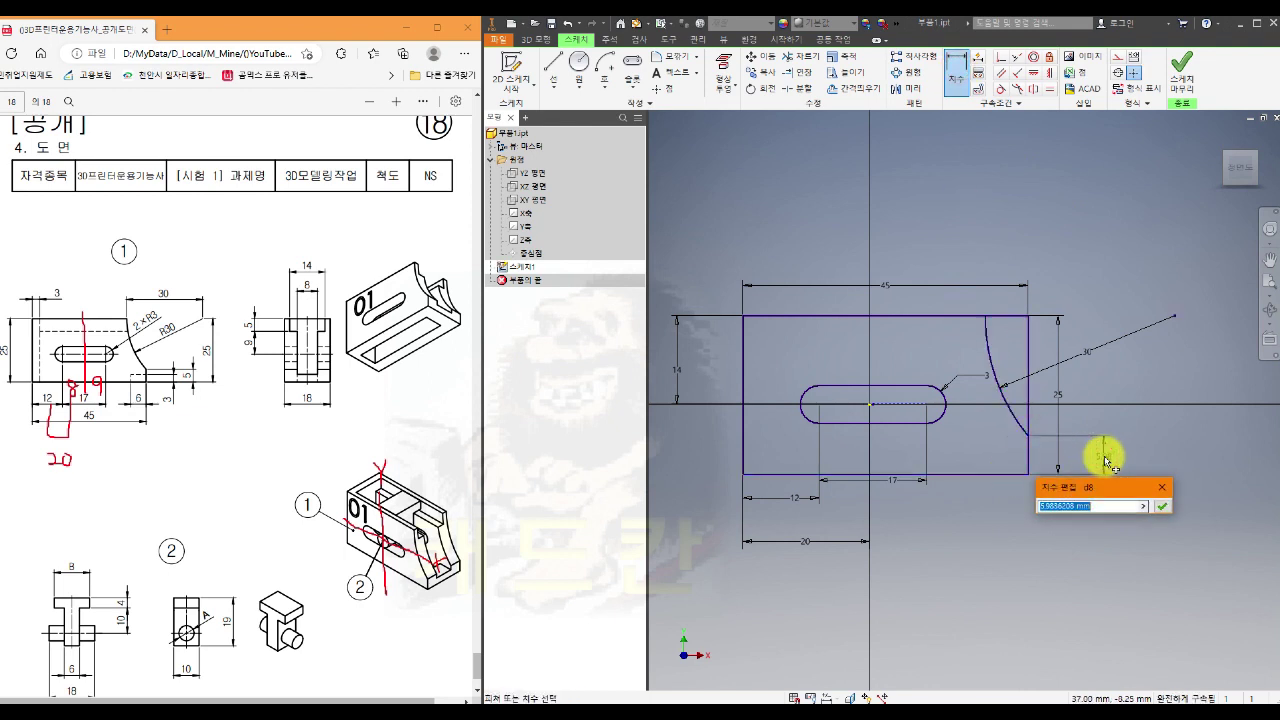
text(5)
key(Return)
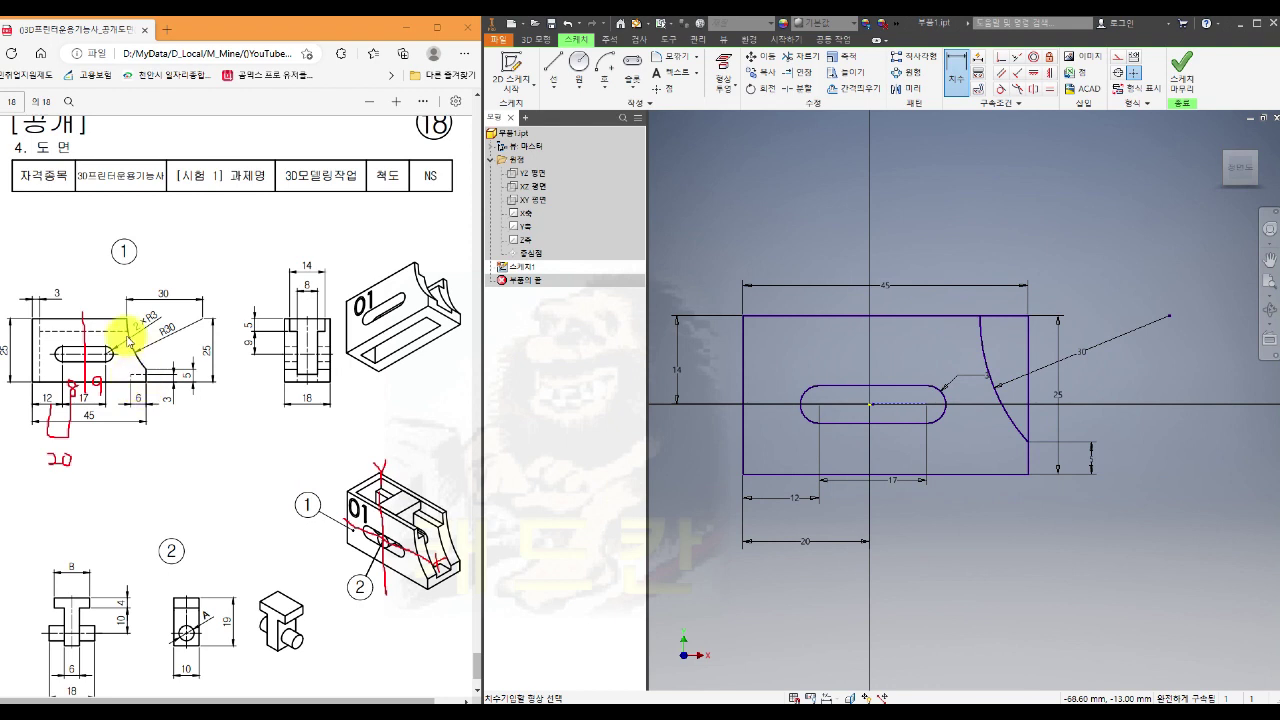
key(Escape)
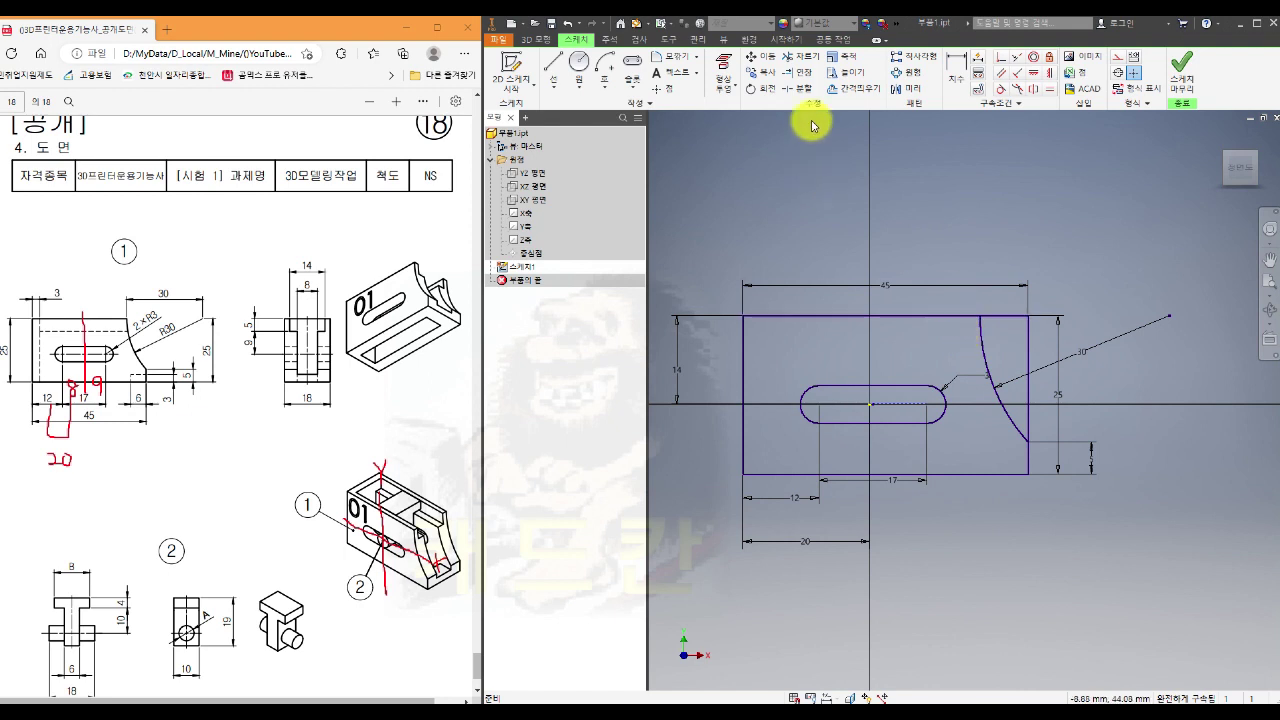
Split the rectangle's top and right edges at the points where the arc meets them
click(800, 88)
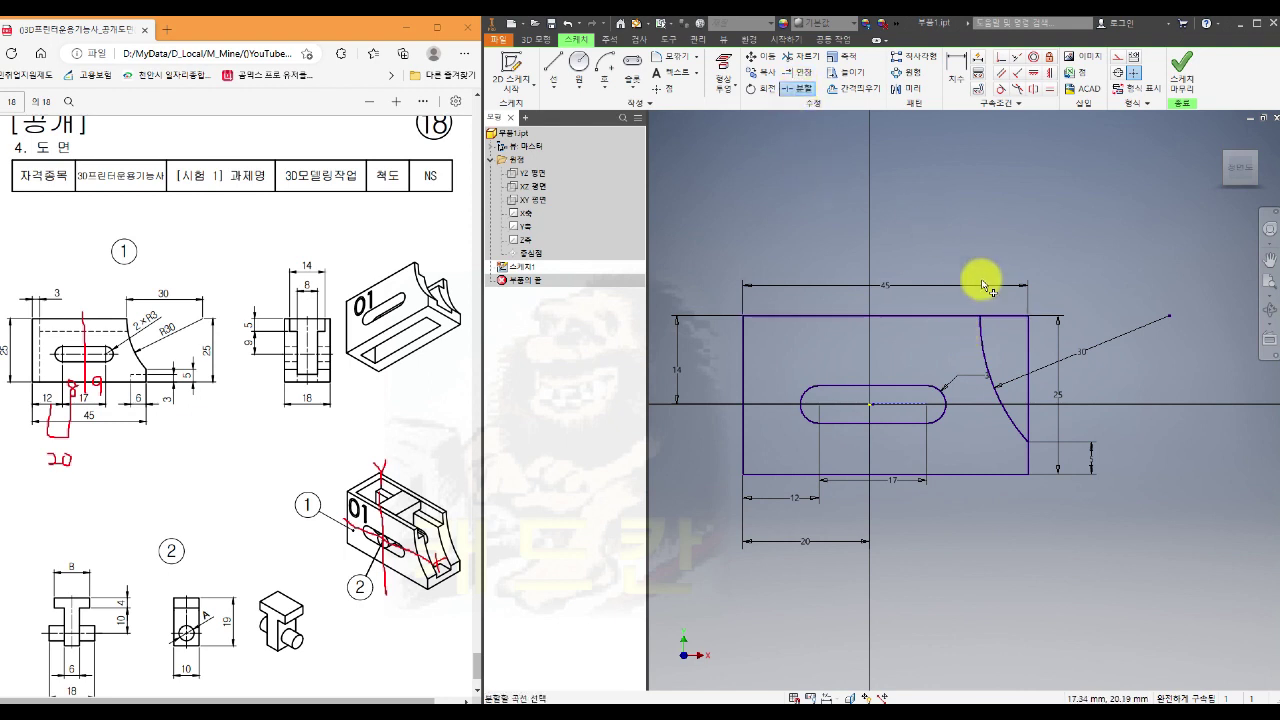
click(993, 319)
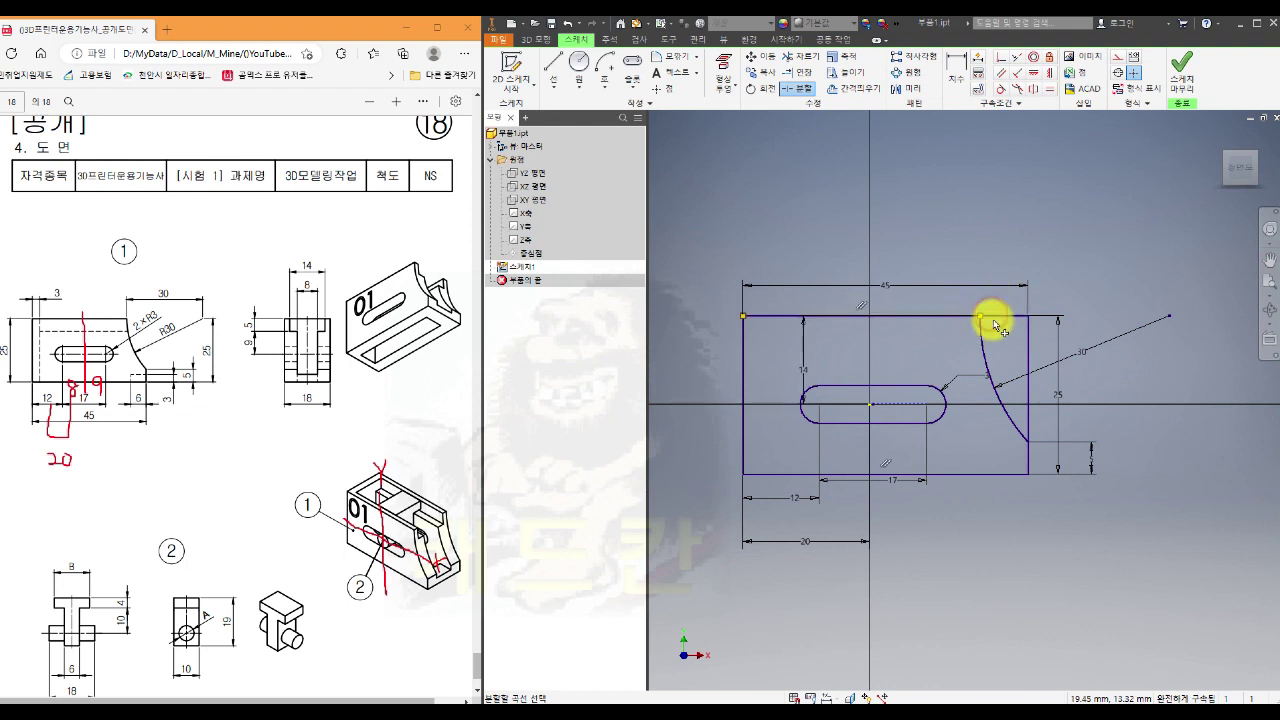
click(1030, 432)
key(Escape)
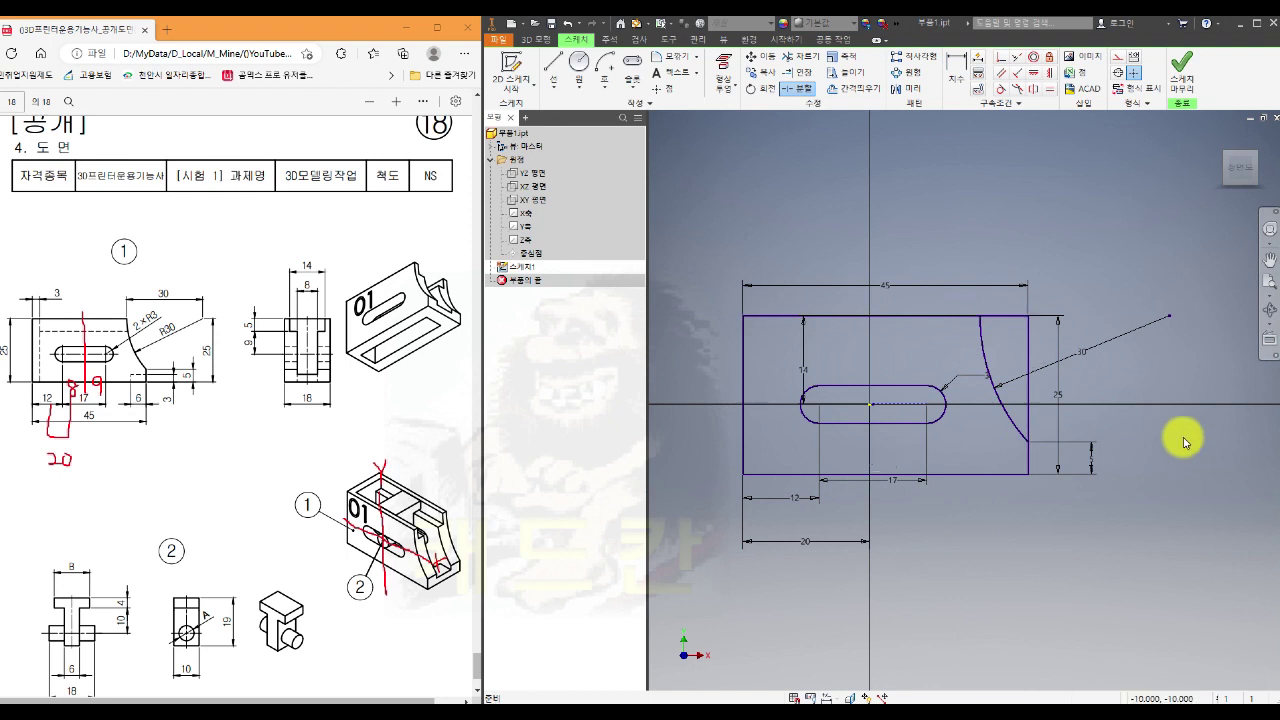
Convert the two upper-right corner segments outside the arc to construction lines
click(1031, 336)
ctrl+click(1010, 320)
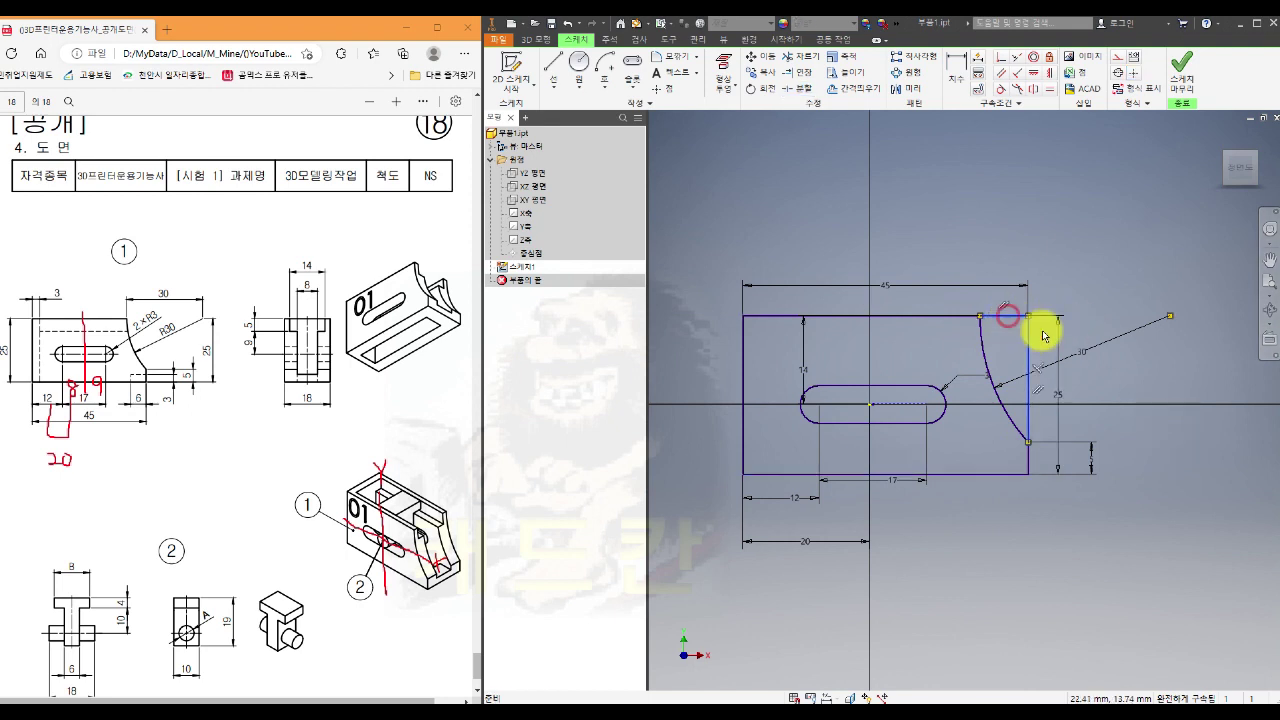
click(1117, 60)
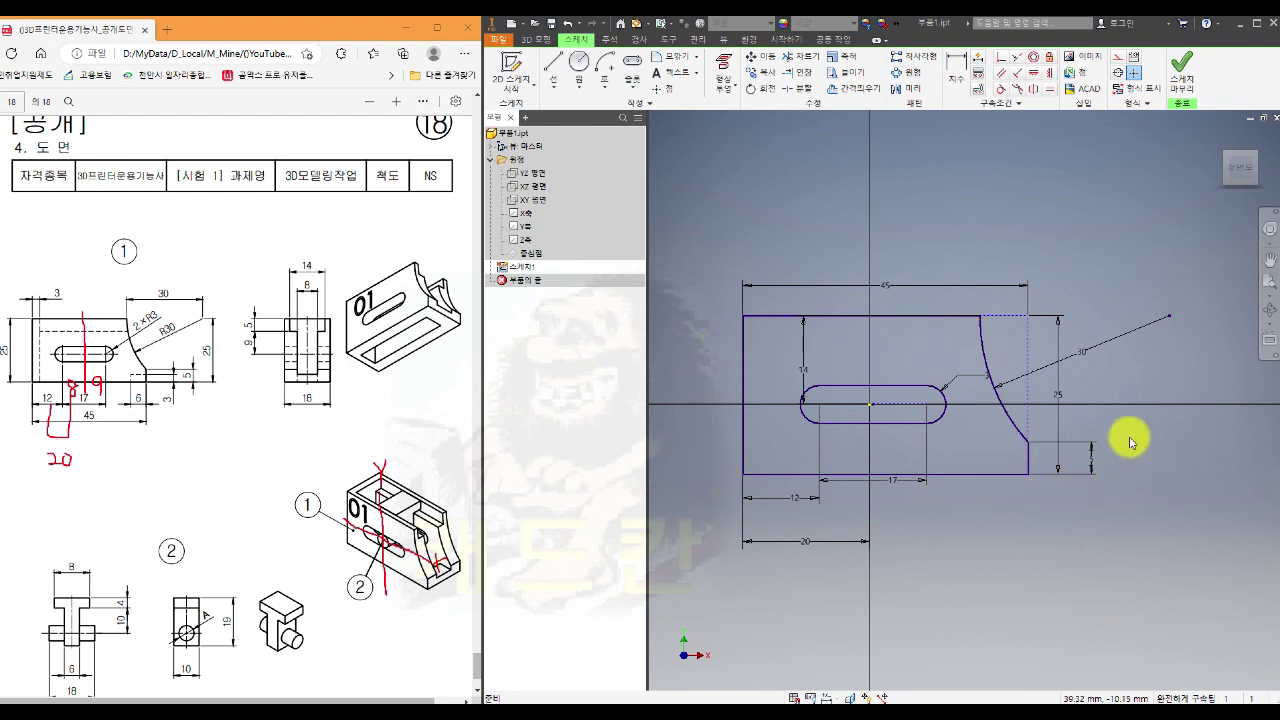
Finish the sketch and extrude the slotted profile symmetrically to a total width of 18 mm, leaving the slot open
click(1182, 70)
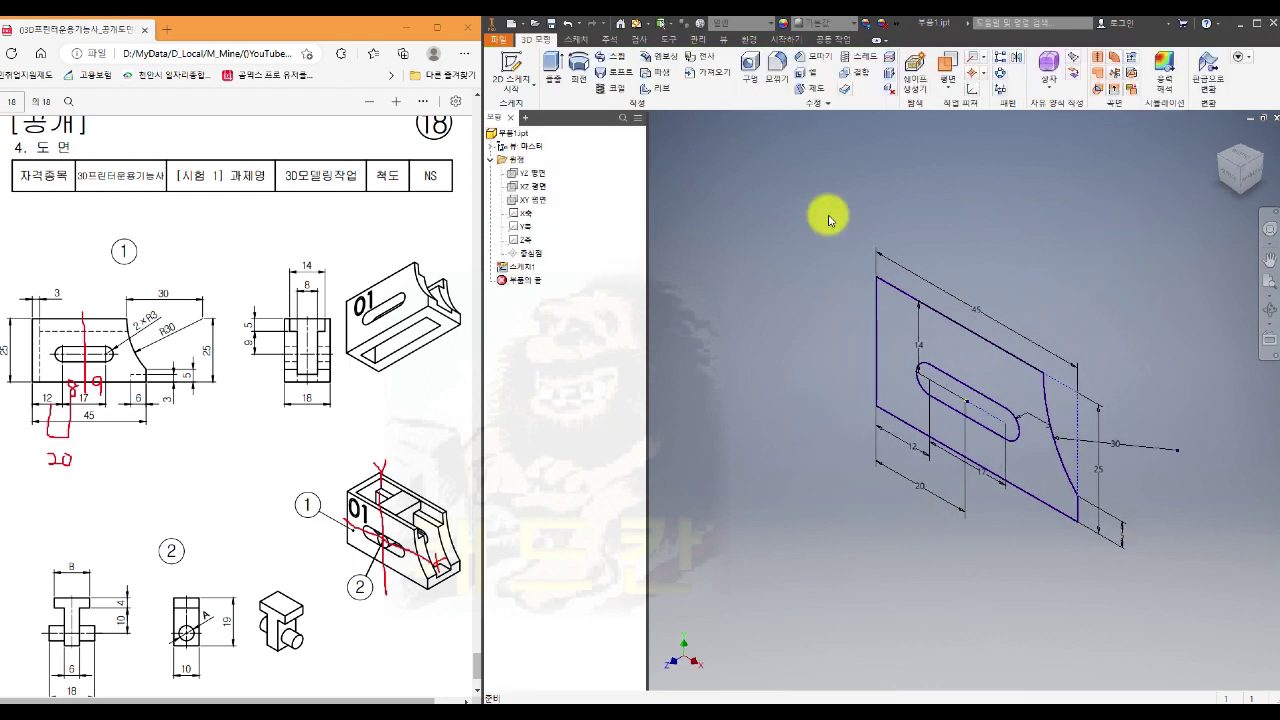
click(553, 66)
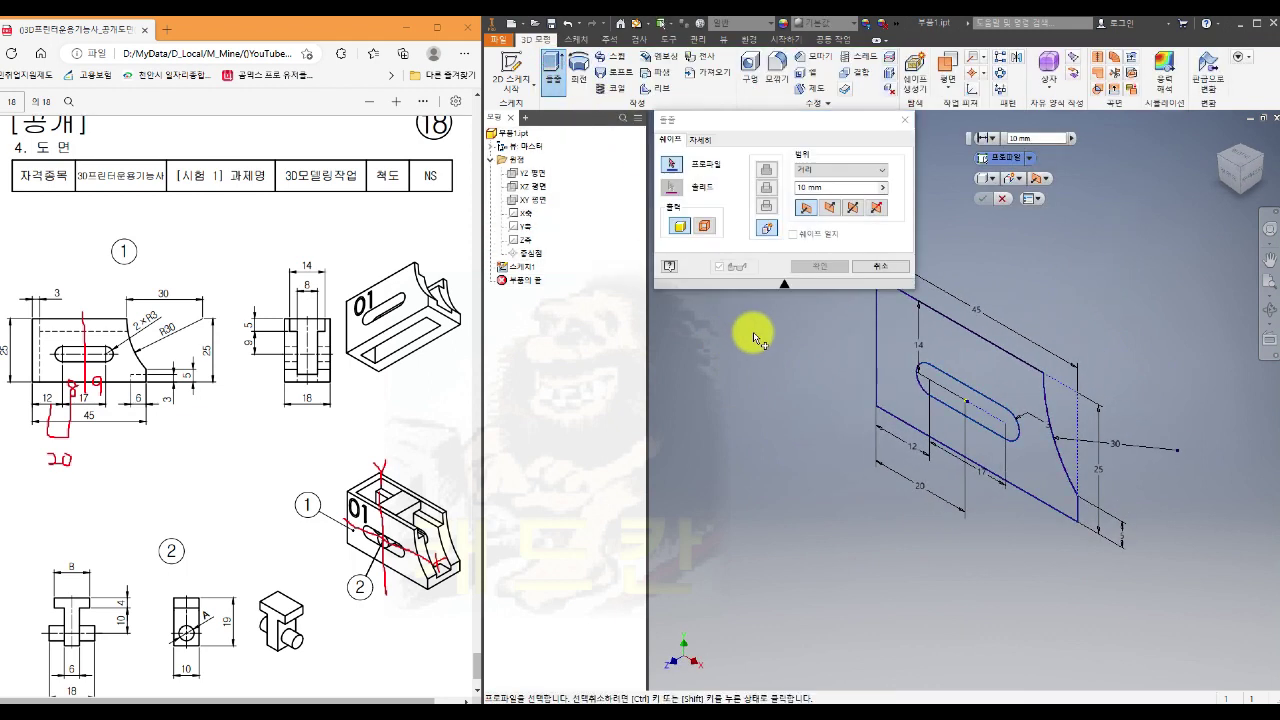
click(942, 352)
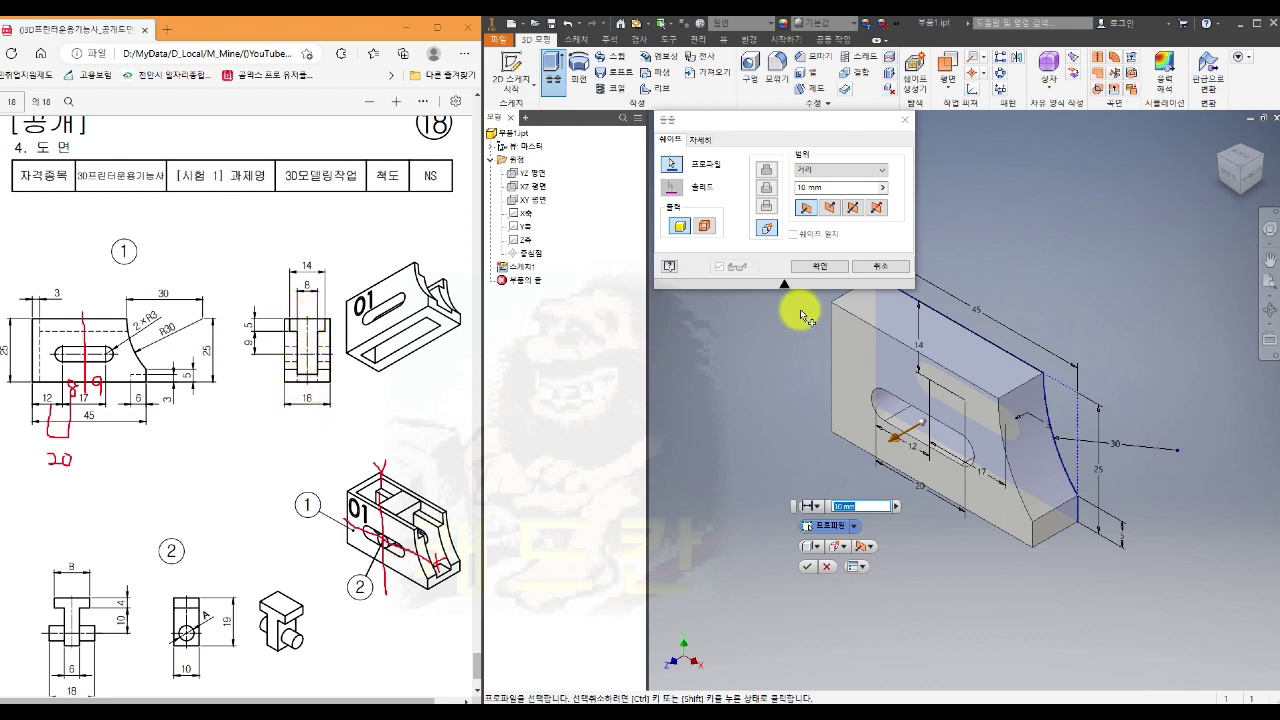
click(855, 210)
click(808, 188)
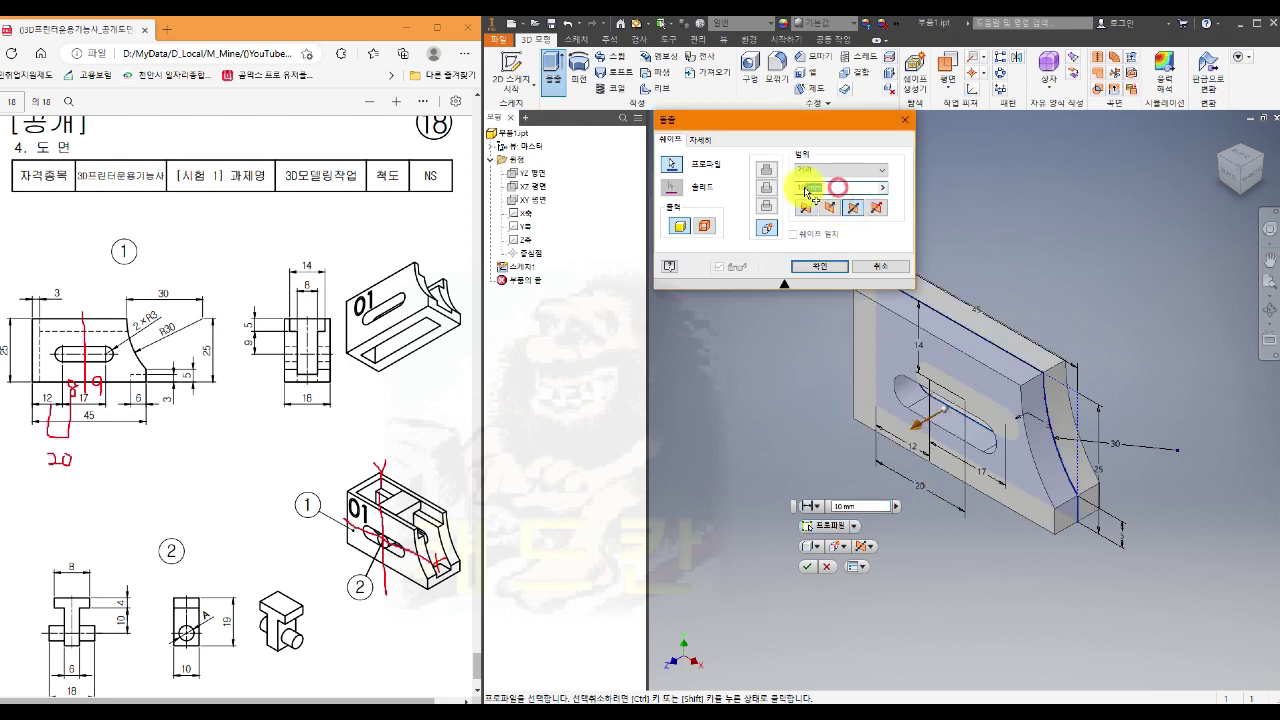
text(18)
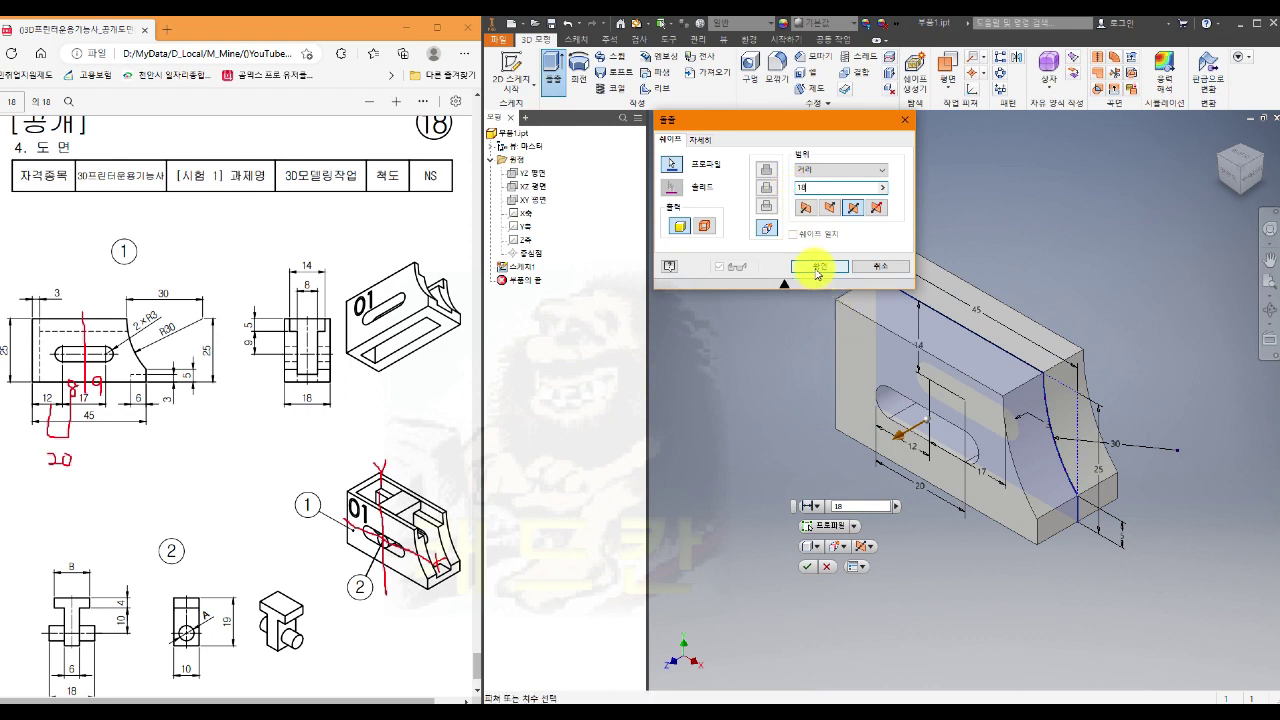
click(817, 268)
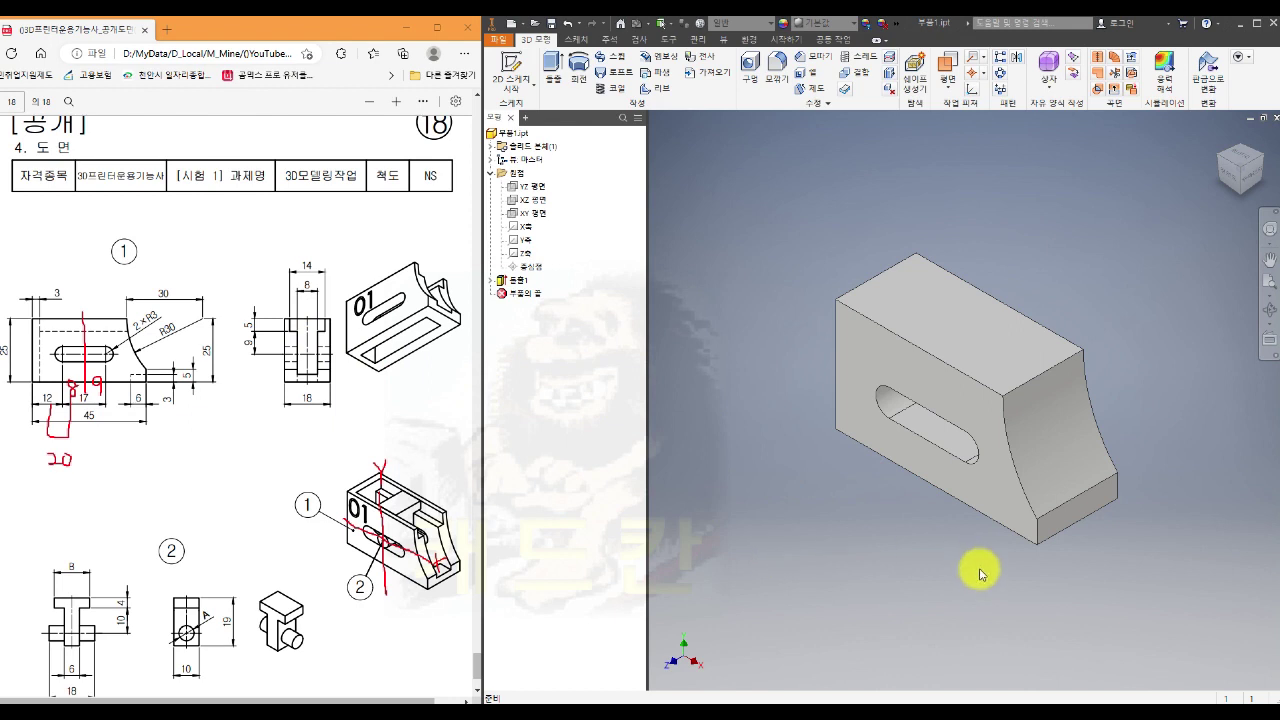
Start a sketch on the small vertical face below the arc cutout, project the Y axis and make it a construction line
click(1080, 512)
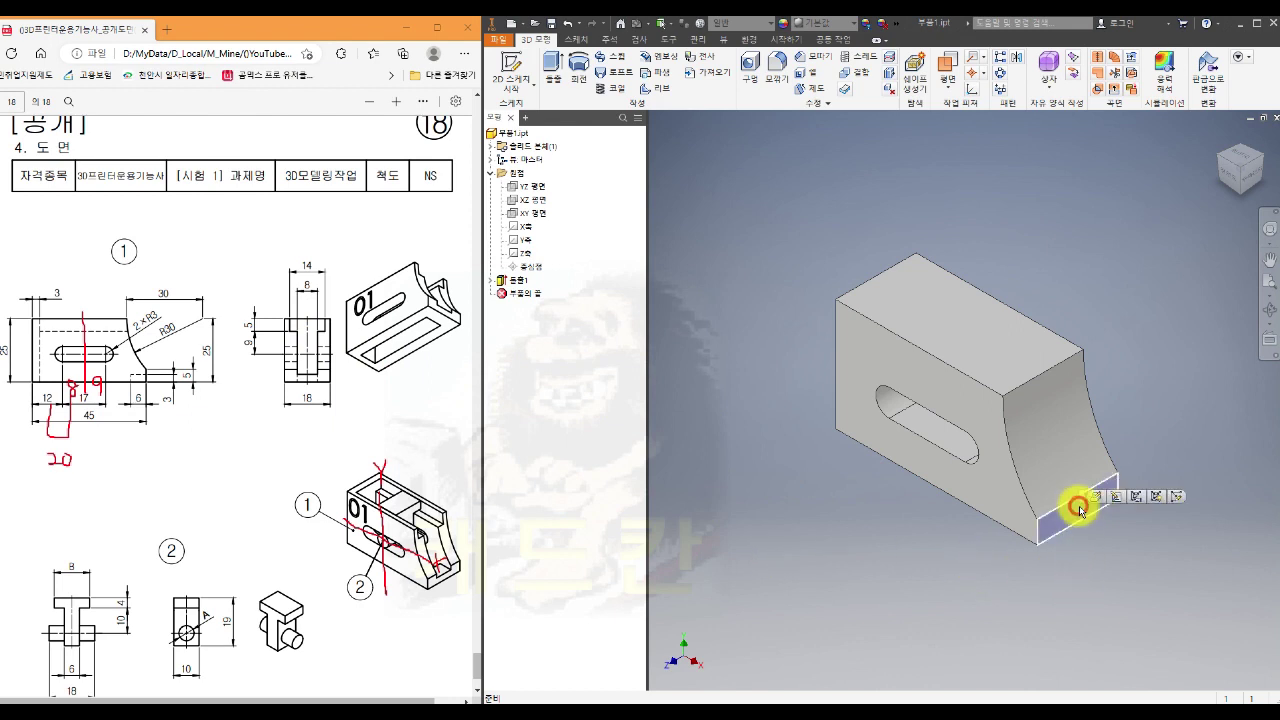
key(s)
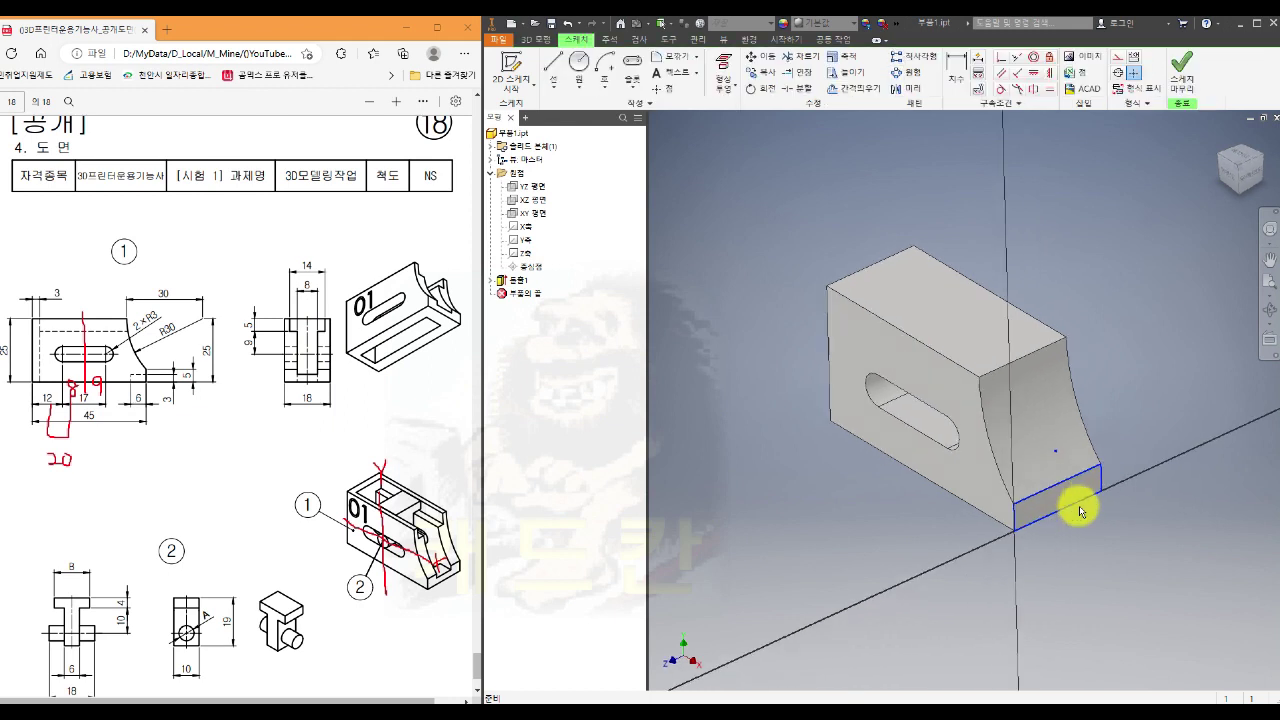
click(723, 64)
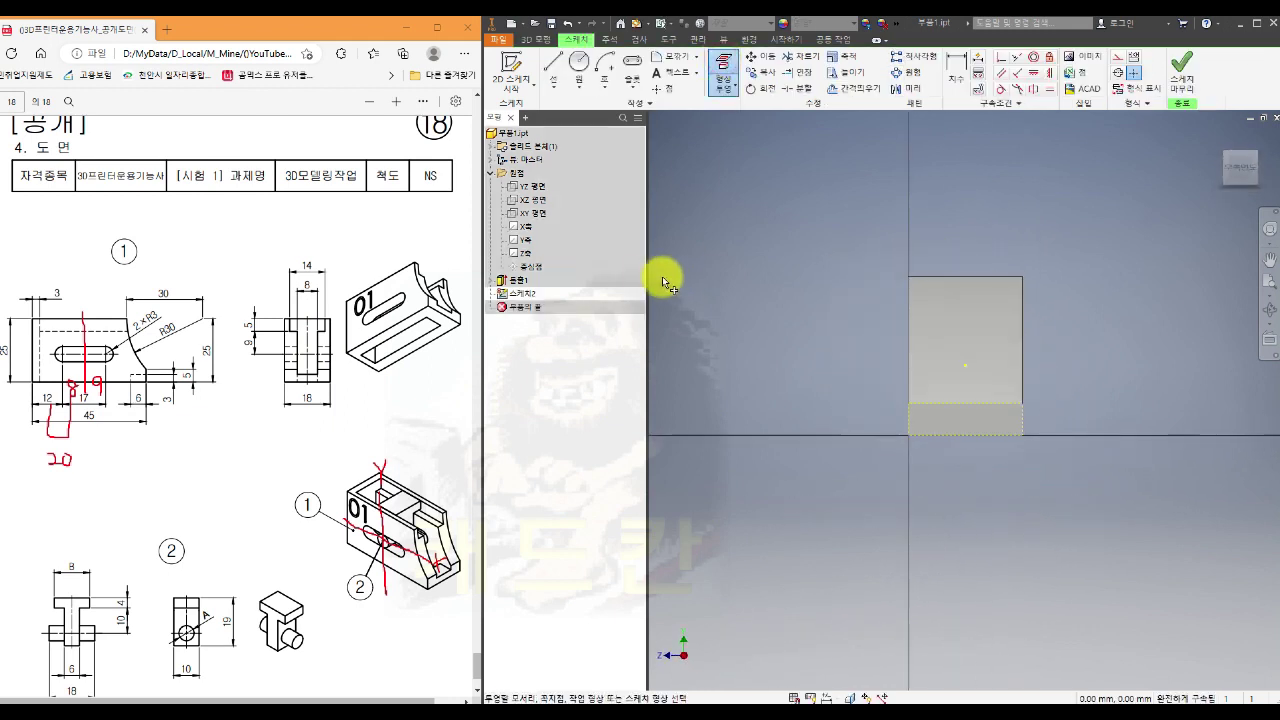
click(522, 241)
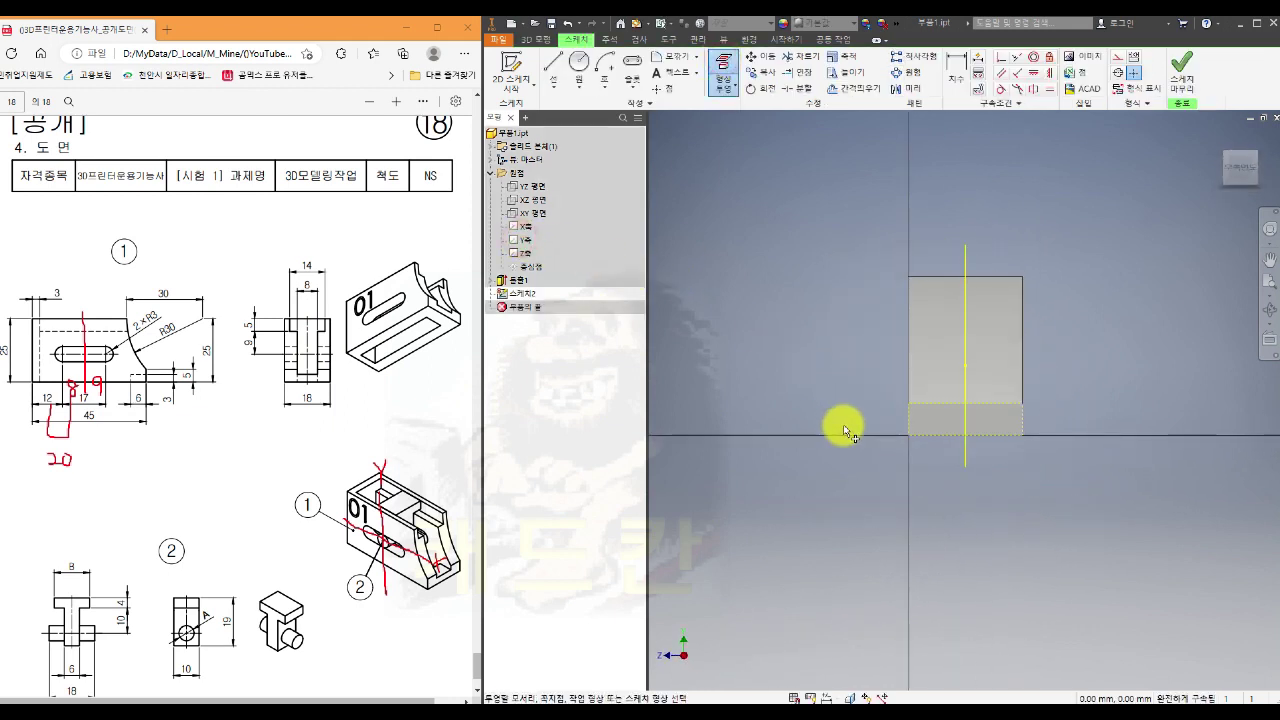
key(Escape)
click(966, 458)
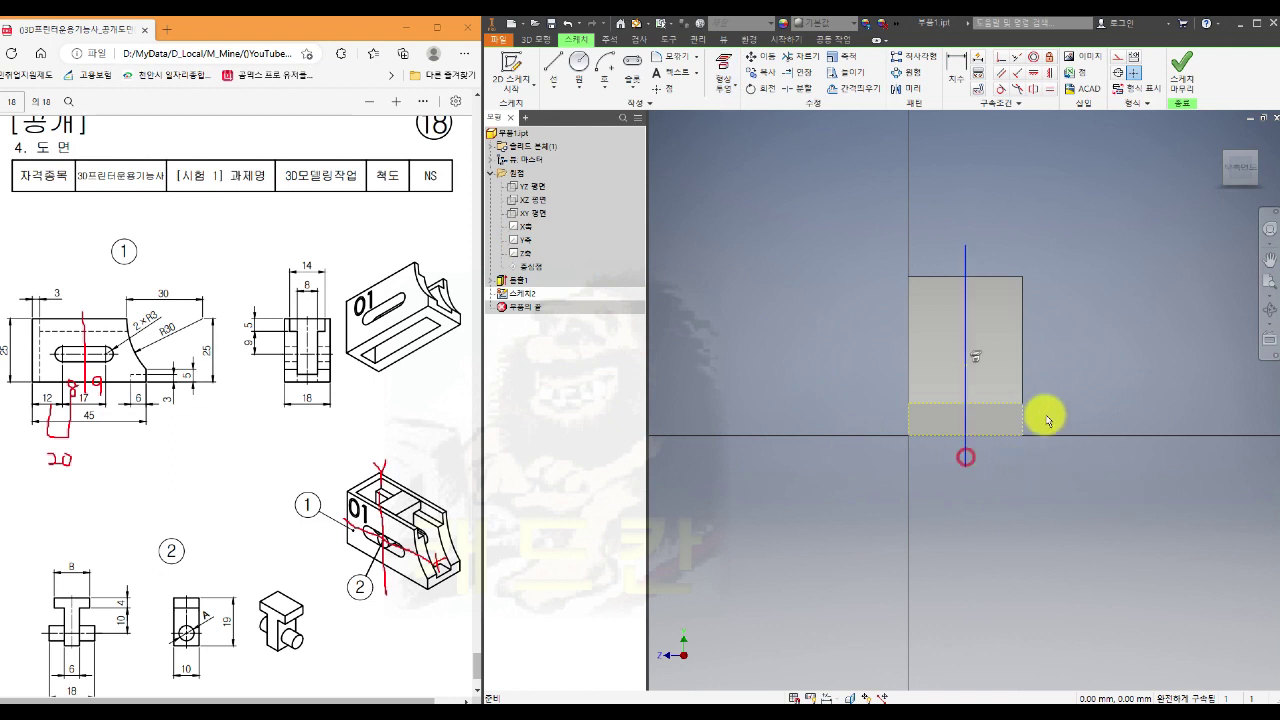
click(1118, 56)
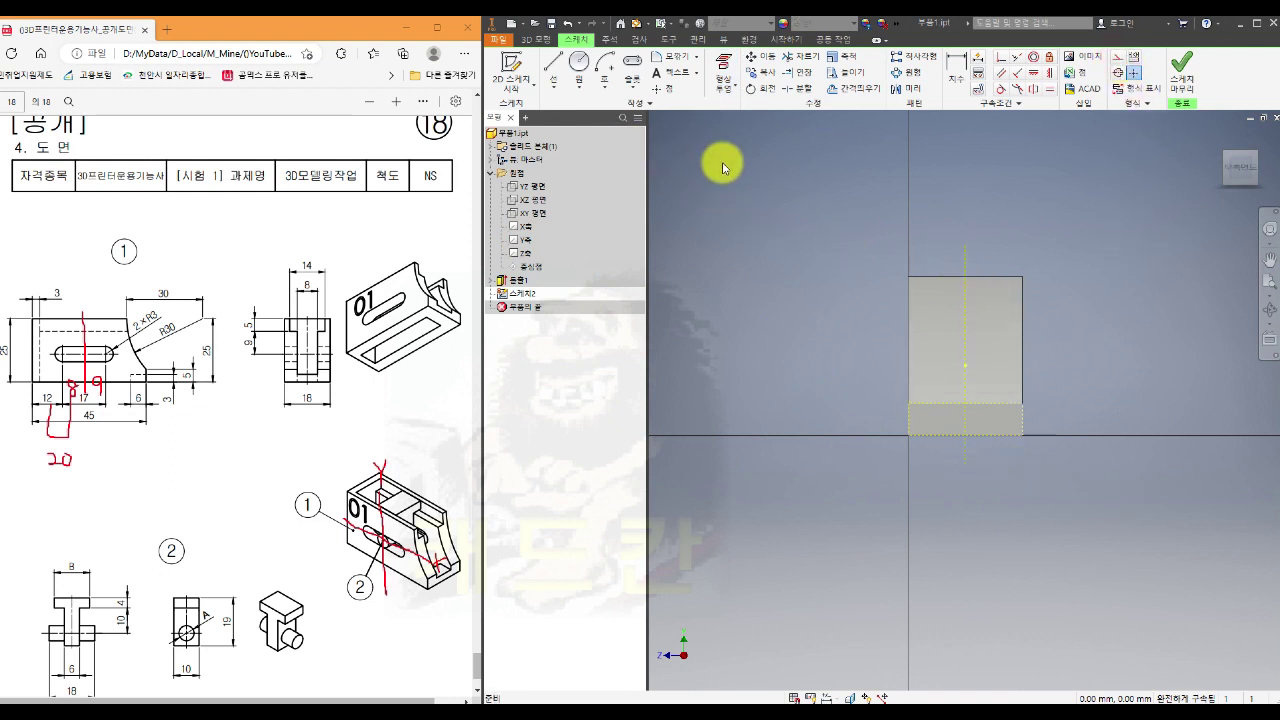
Sketch a closed T-shaped profile around the centreline, its head above the block's top, with a stem about 6.7 mm wide and head about 7.6 mm tall
click(550, 63)
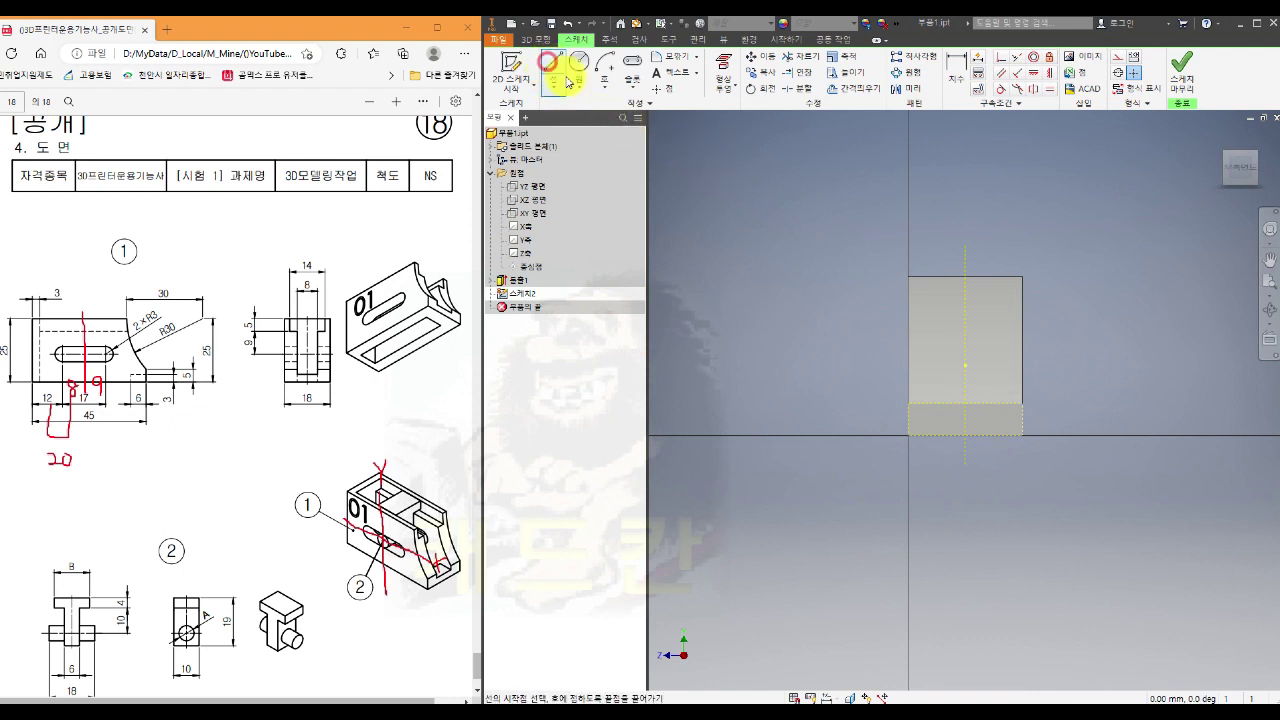
click(924, 263)
click(925, 313)
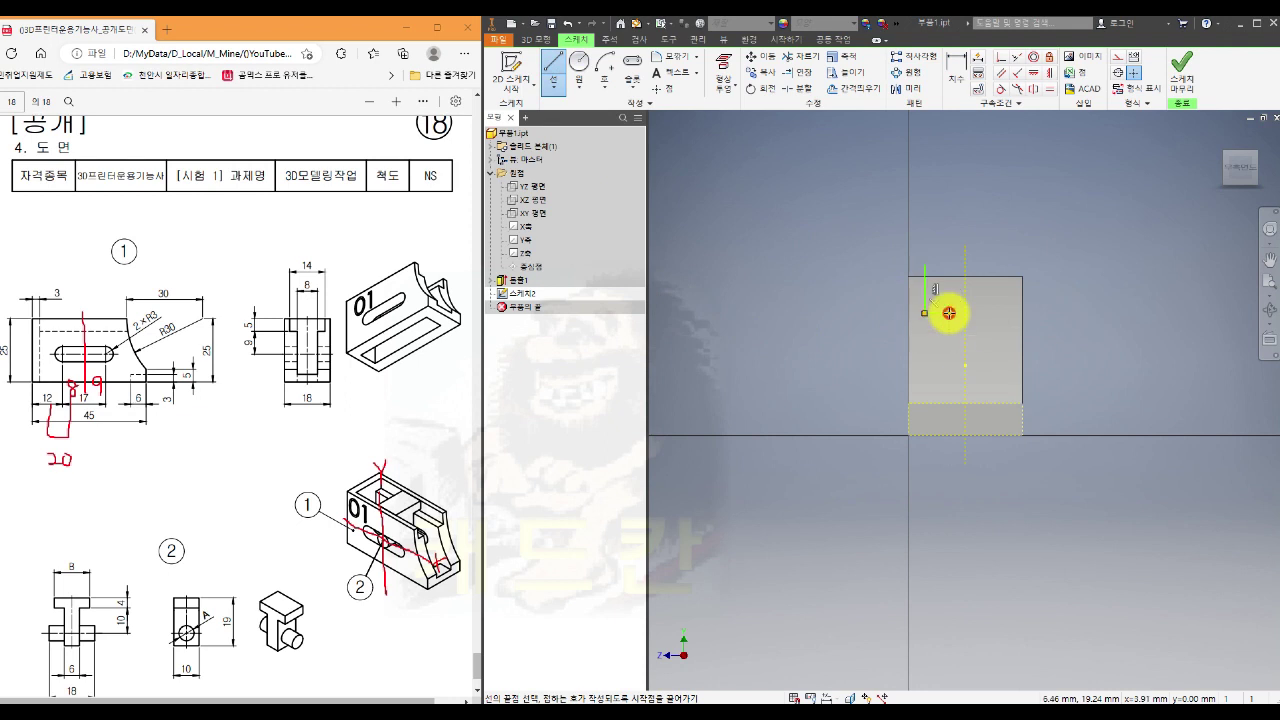
click(949, 419)
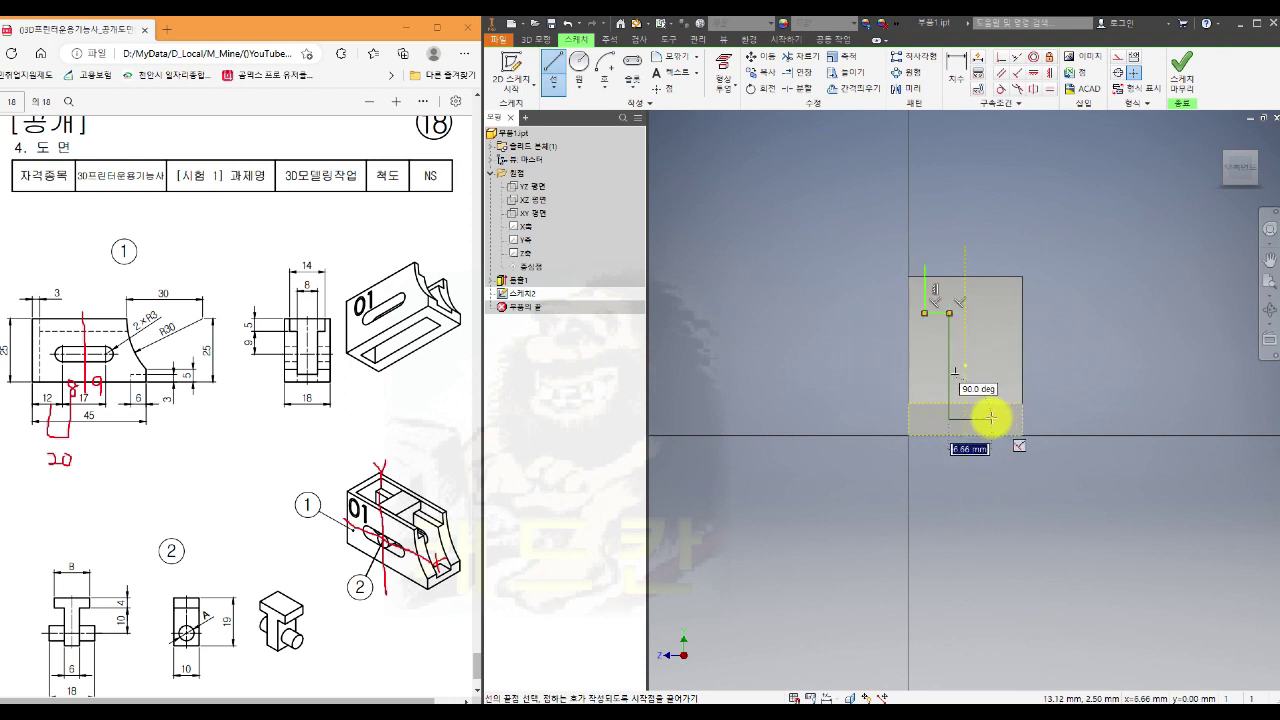
click(990, 419)
click(990, 313)
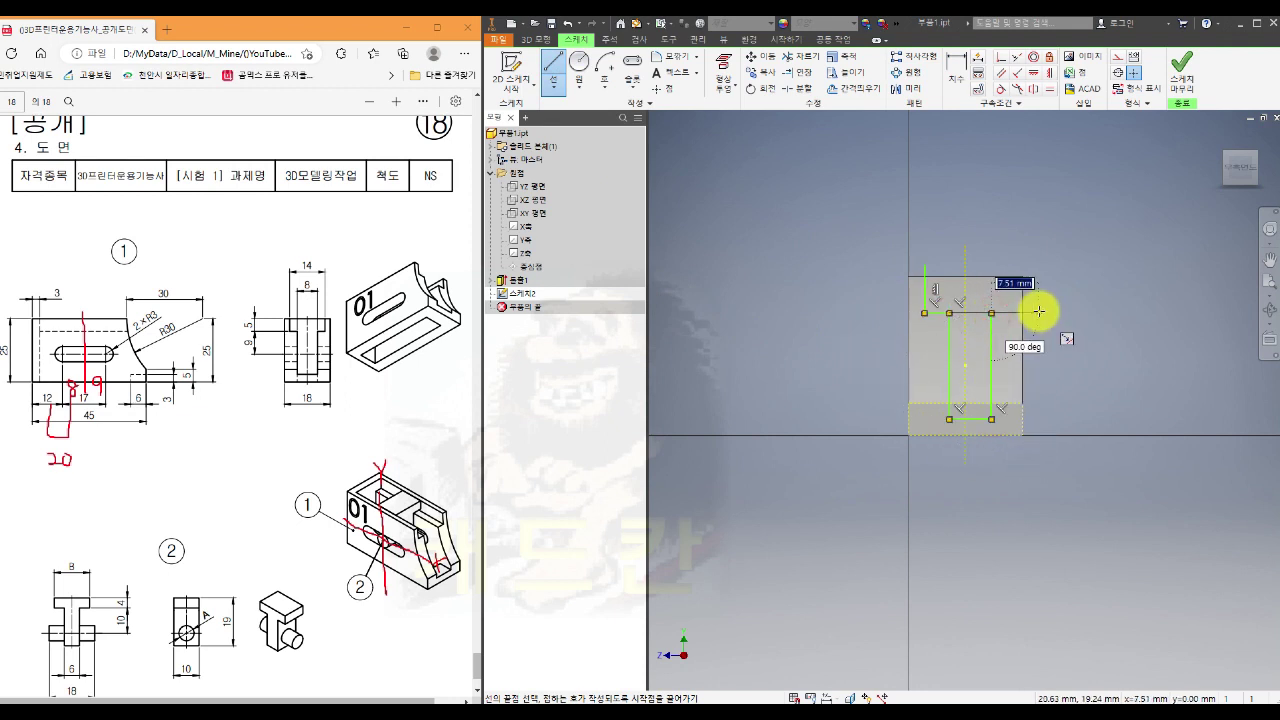
click(1013, 313)
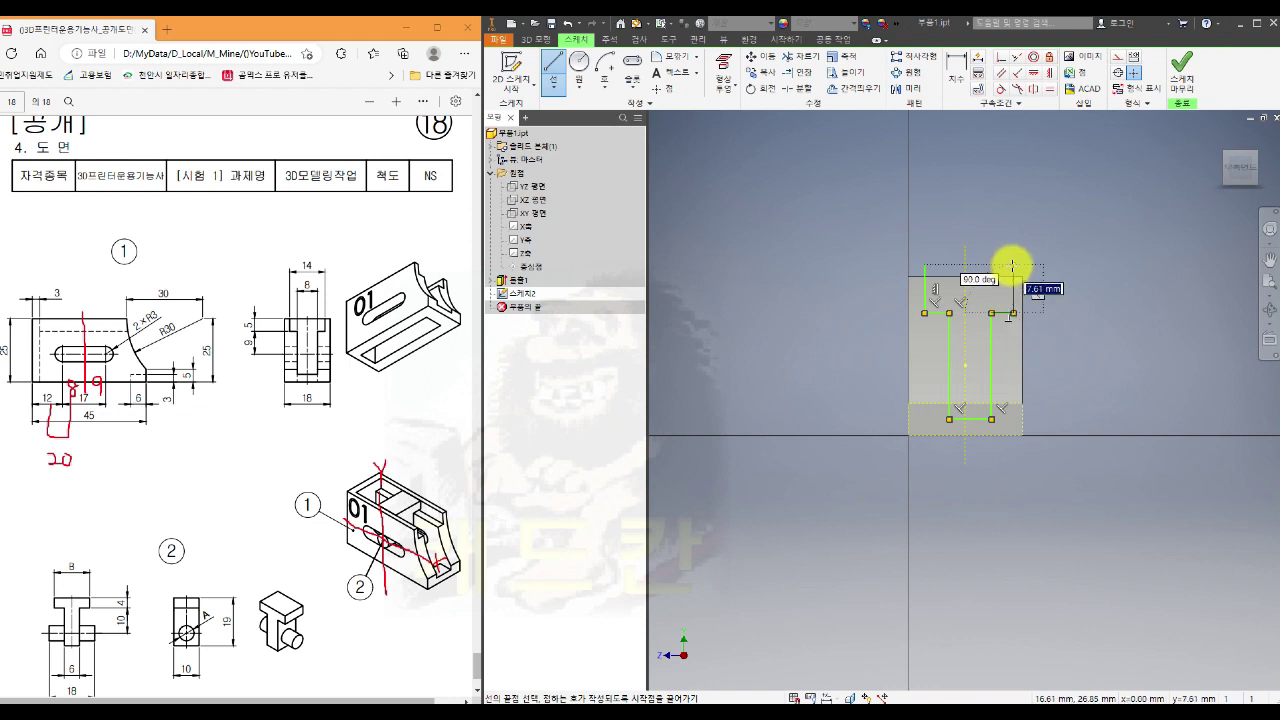
click(1013, 265)
click(922, 265)
key(Escape)
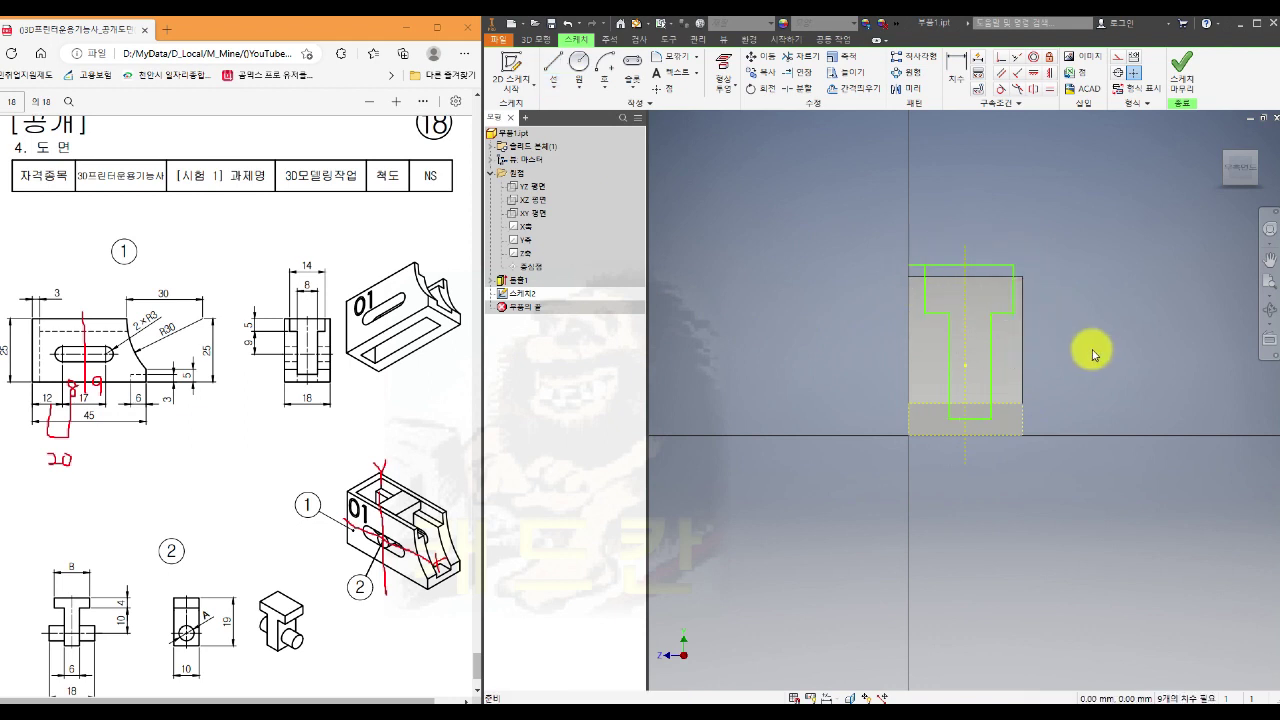
Trim the piece of the T-profile's top line that overhangs past the head's left side
click(800, 57)
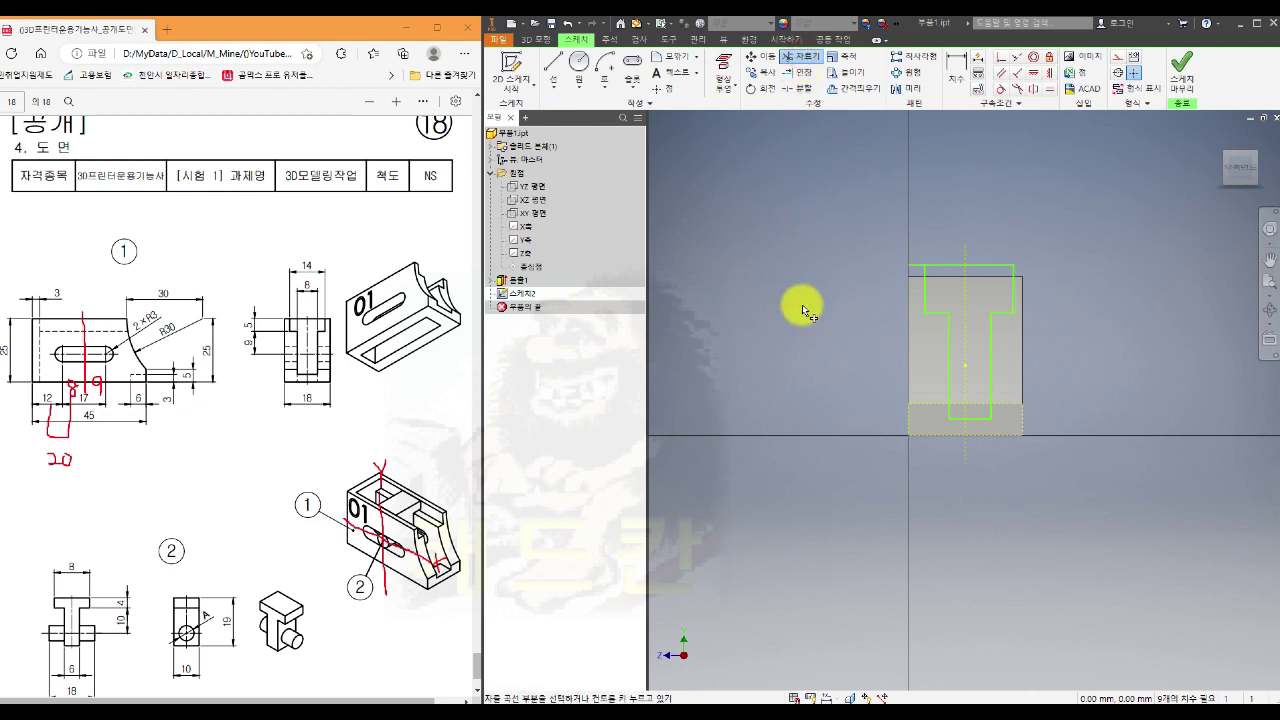
click(912, 263)
key(Escape)
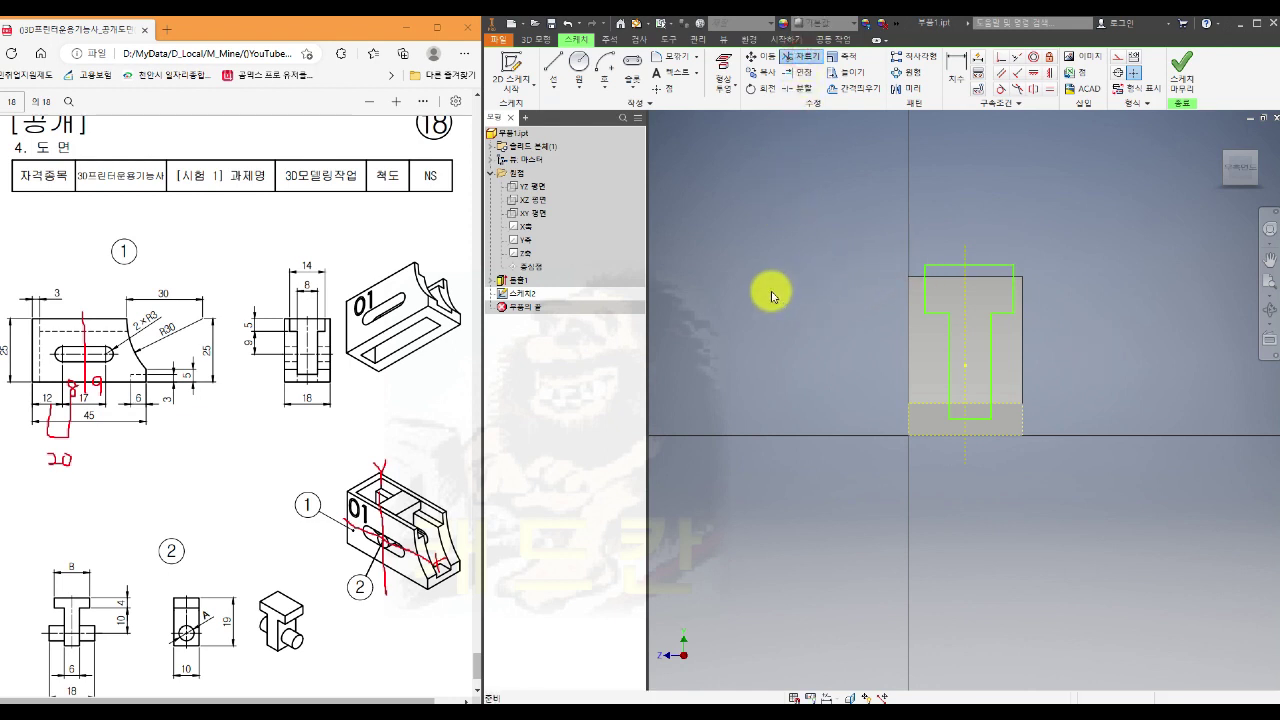
Make the side lines of the T-profile's head and of its stem symmetric about the projected centreline
click(1034, 90)
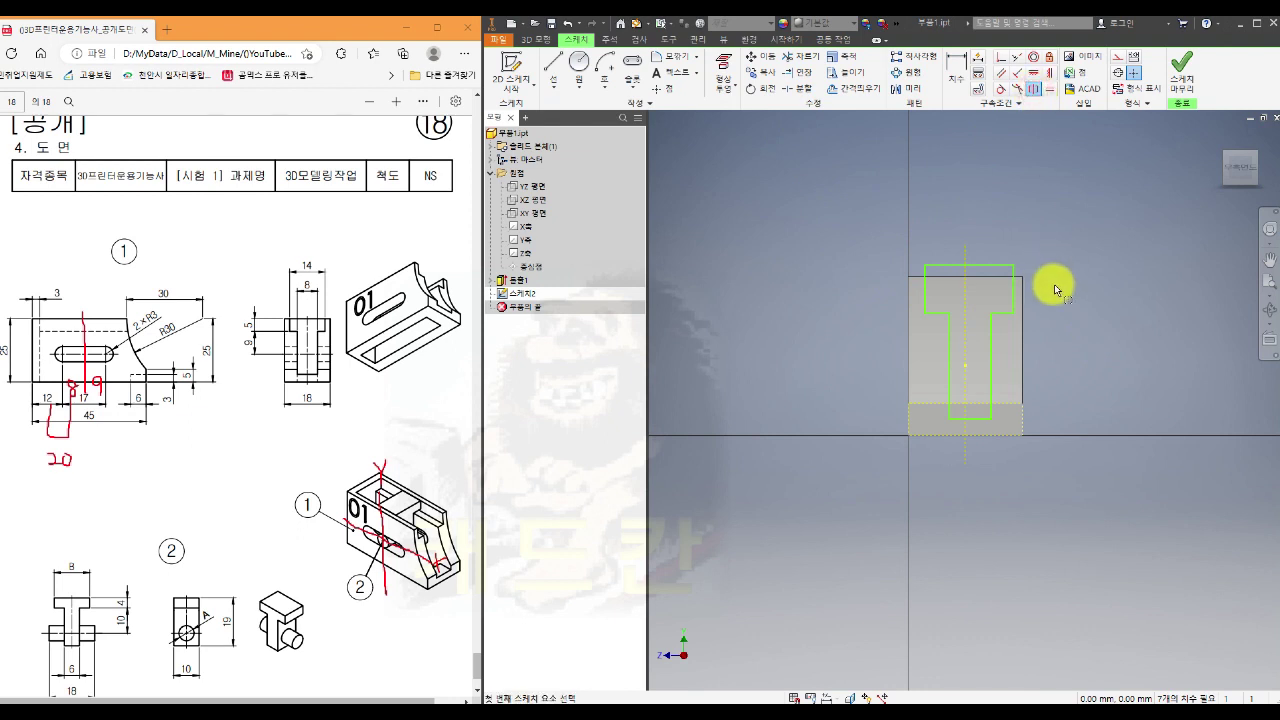
click(993, 308)
click(923, 289)
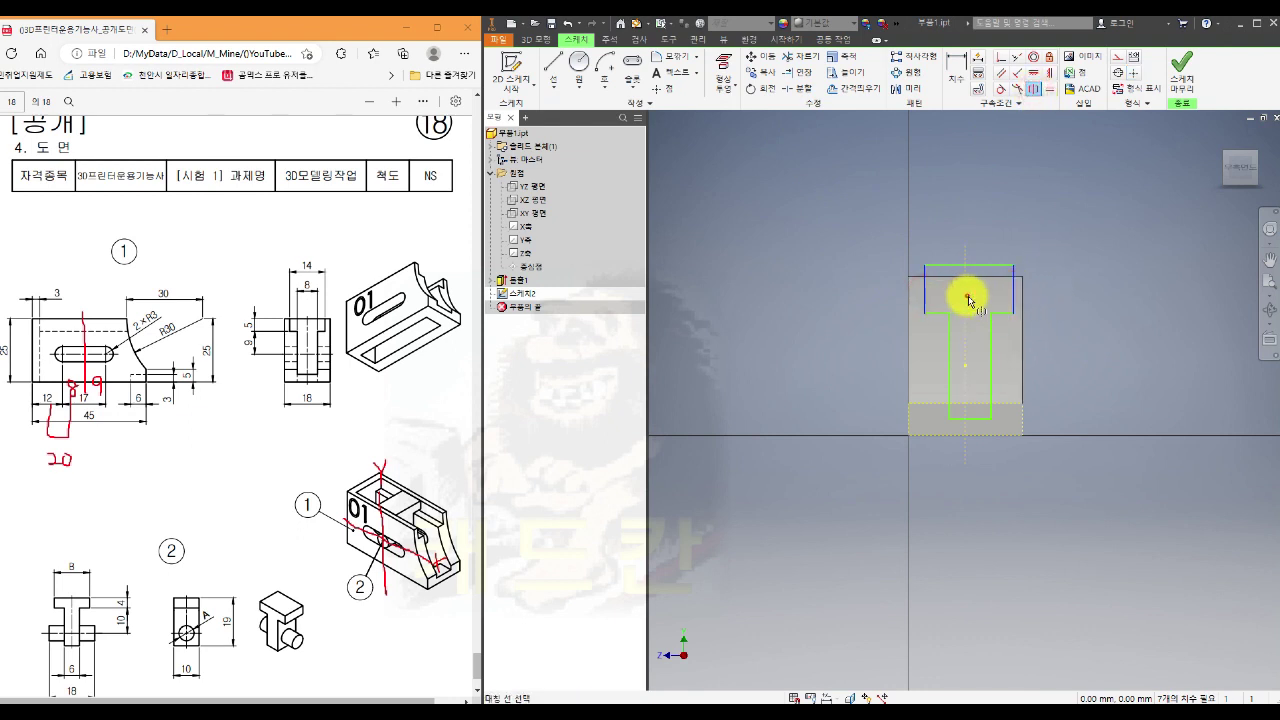
click(968, 298)
click(989, 338)
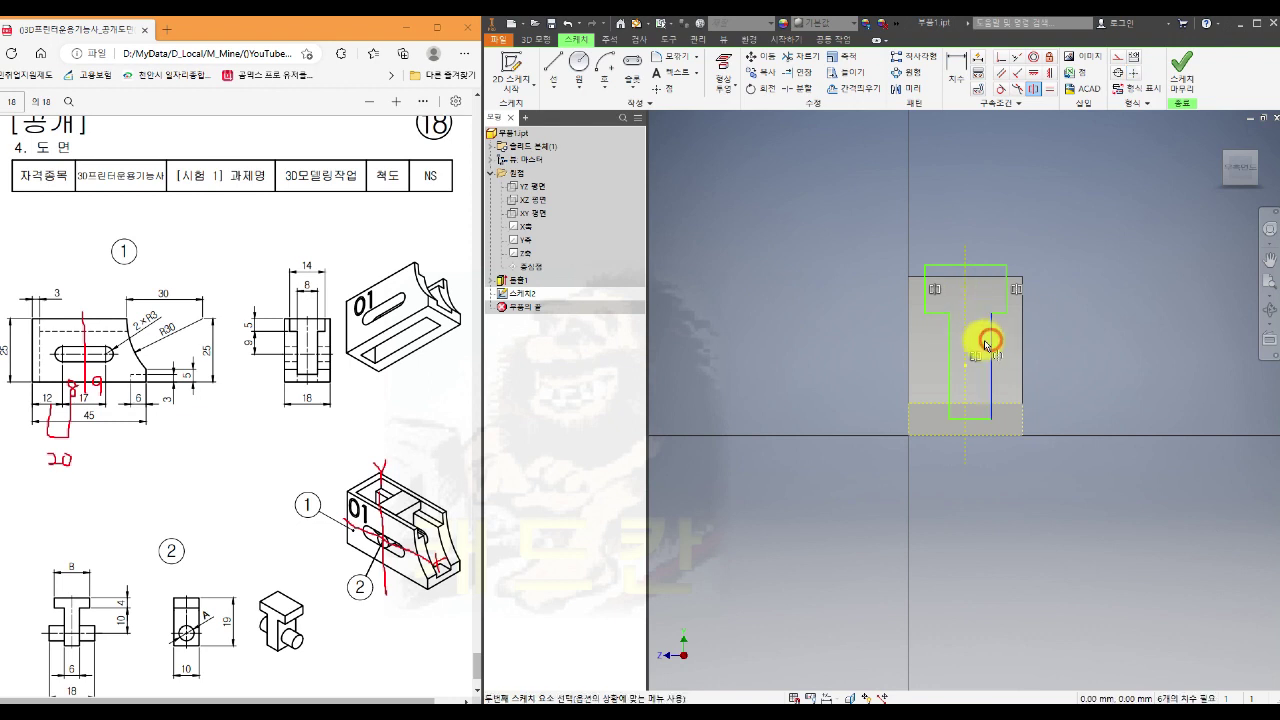
click(948, 338)
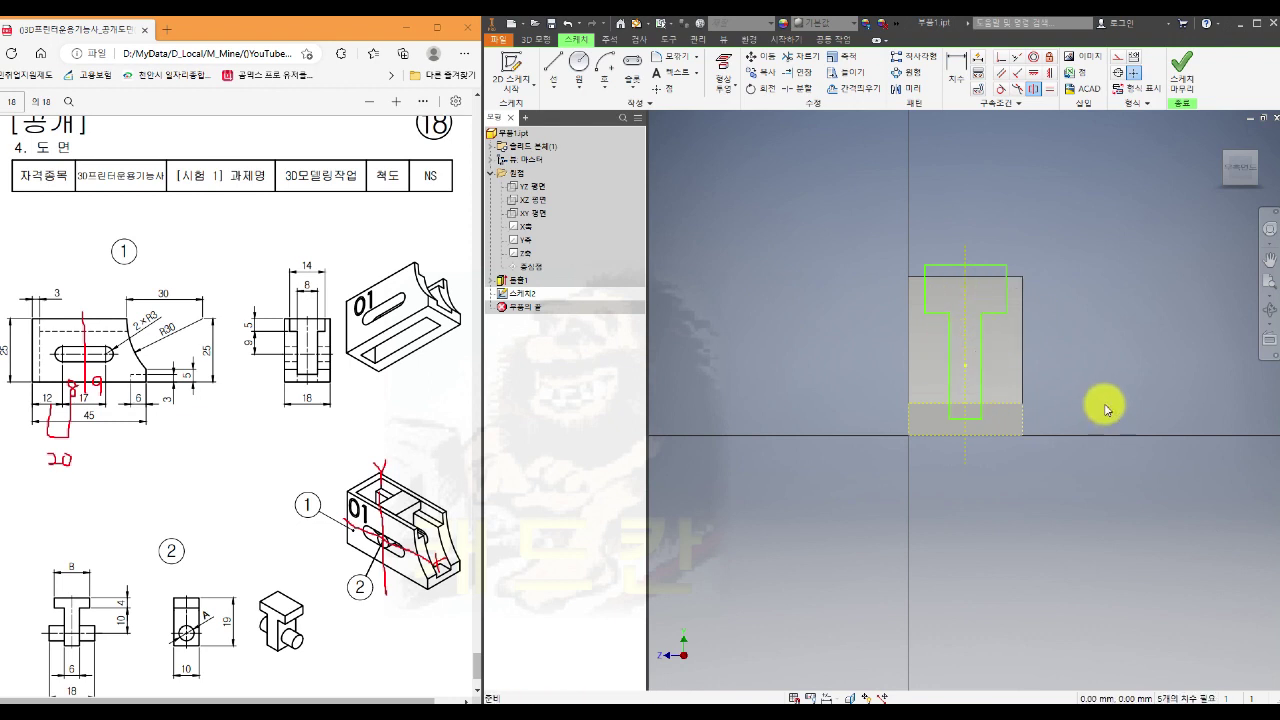
Dimension the T-profile's stem width as 8 mm
click(957, 68)
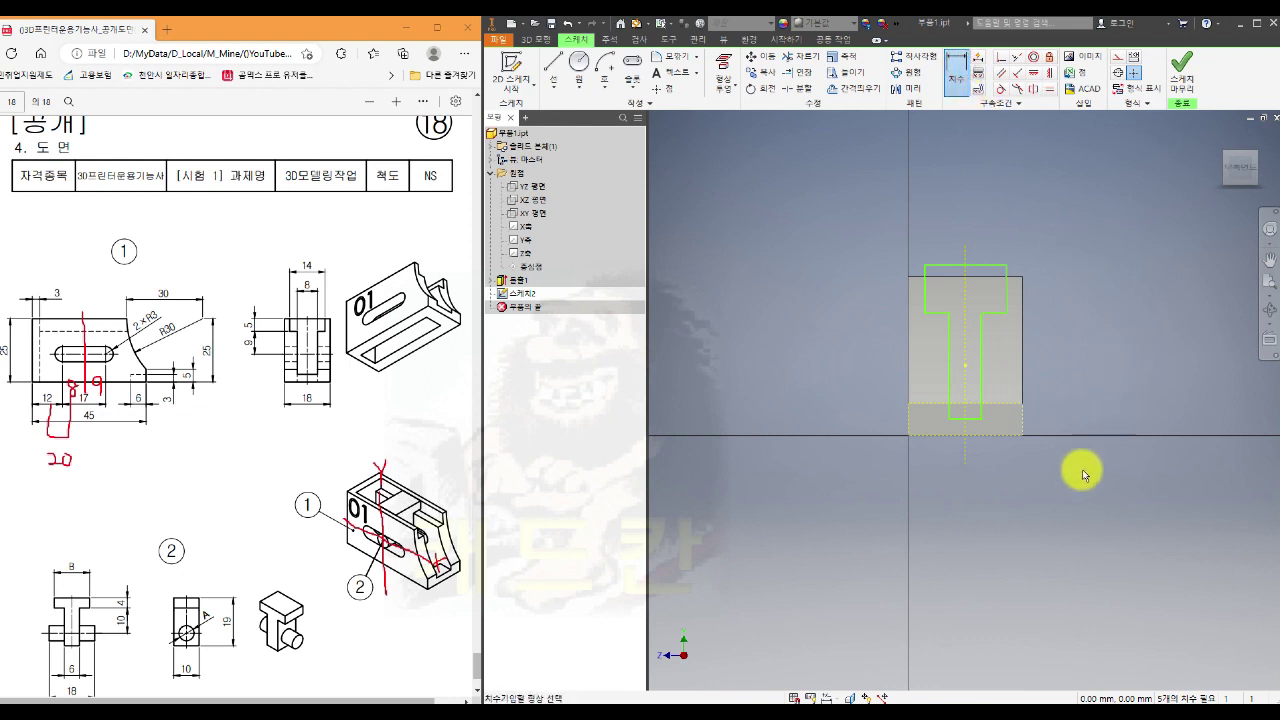
click(950, 395)
click(980, 397)
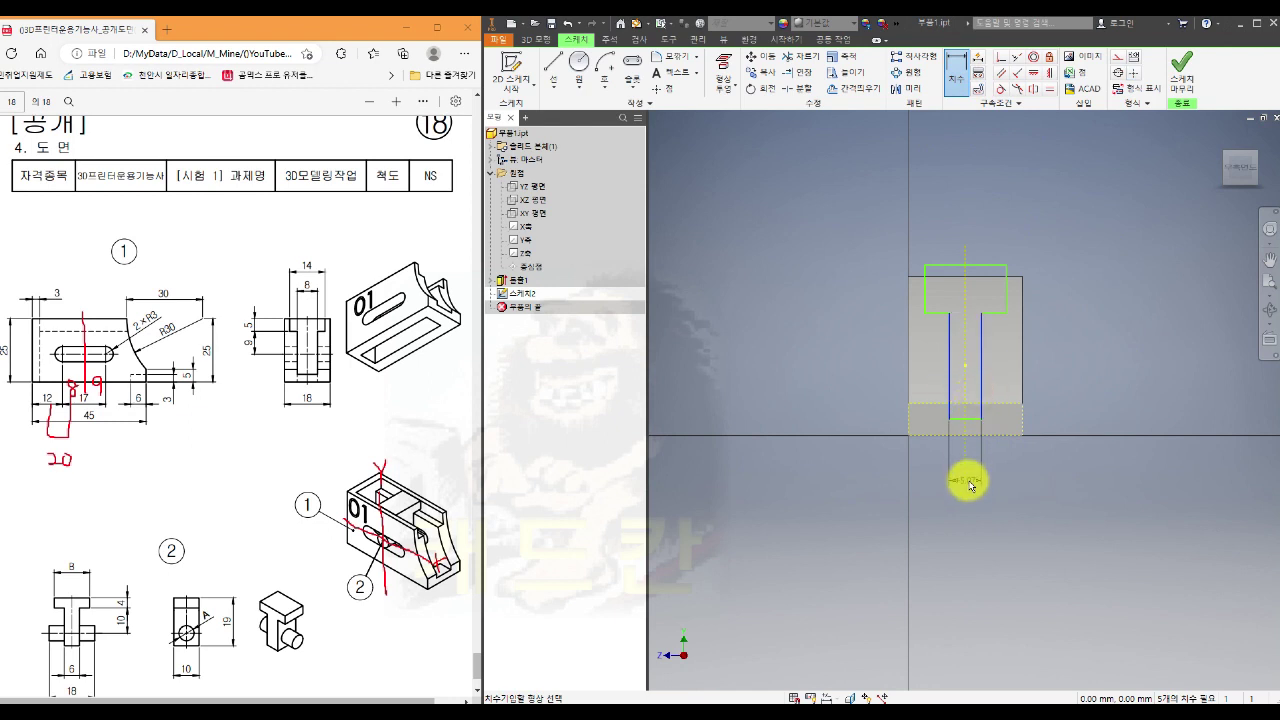
click(966, 480)
text(8)
click(969, 489)
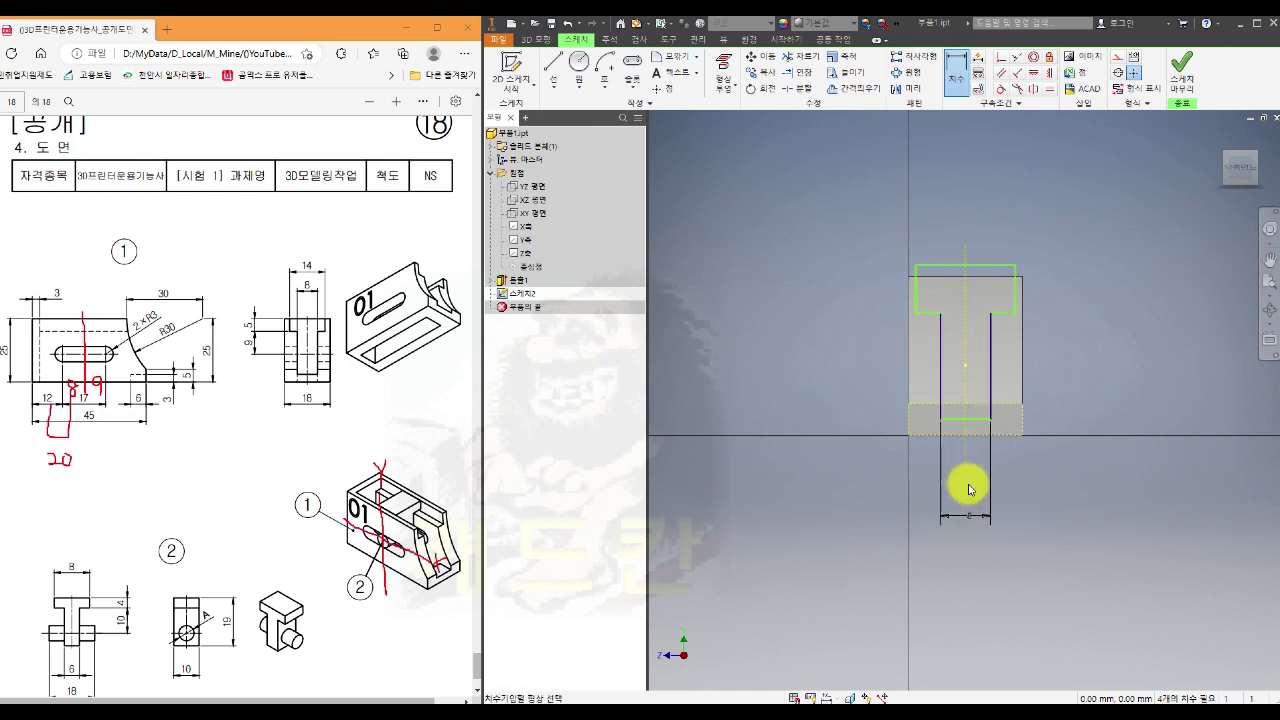
Dimension the T-profile's head width as 14 mm
click(918, 294)
click(1014, 294)
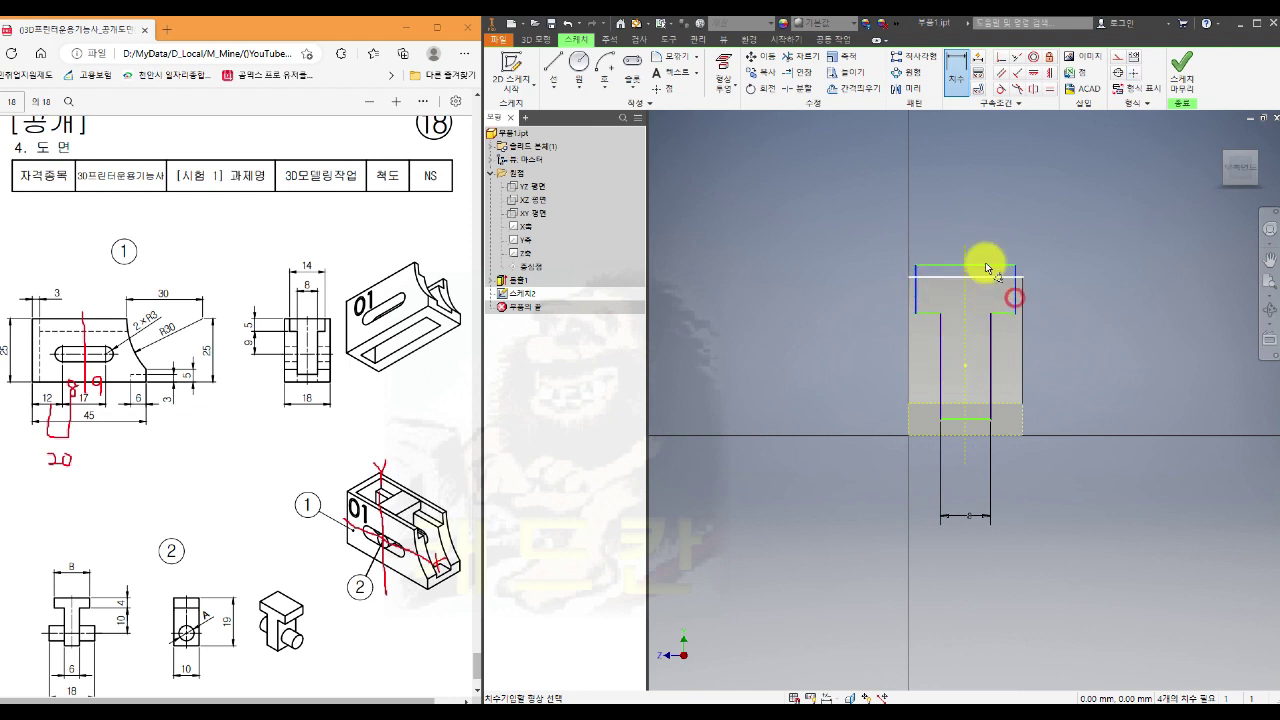
click(978, 224)
text(14)
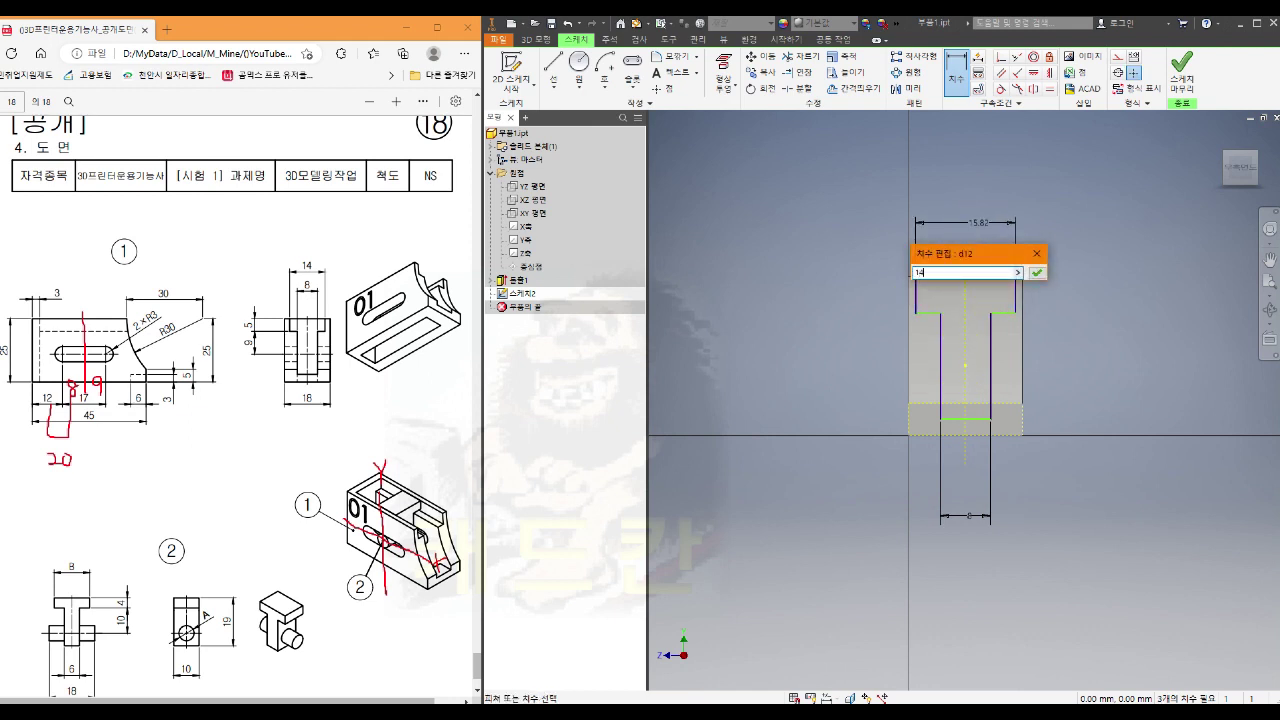
key(Return)
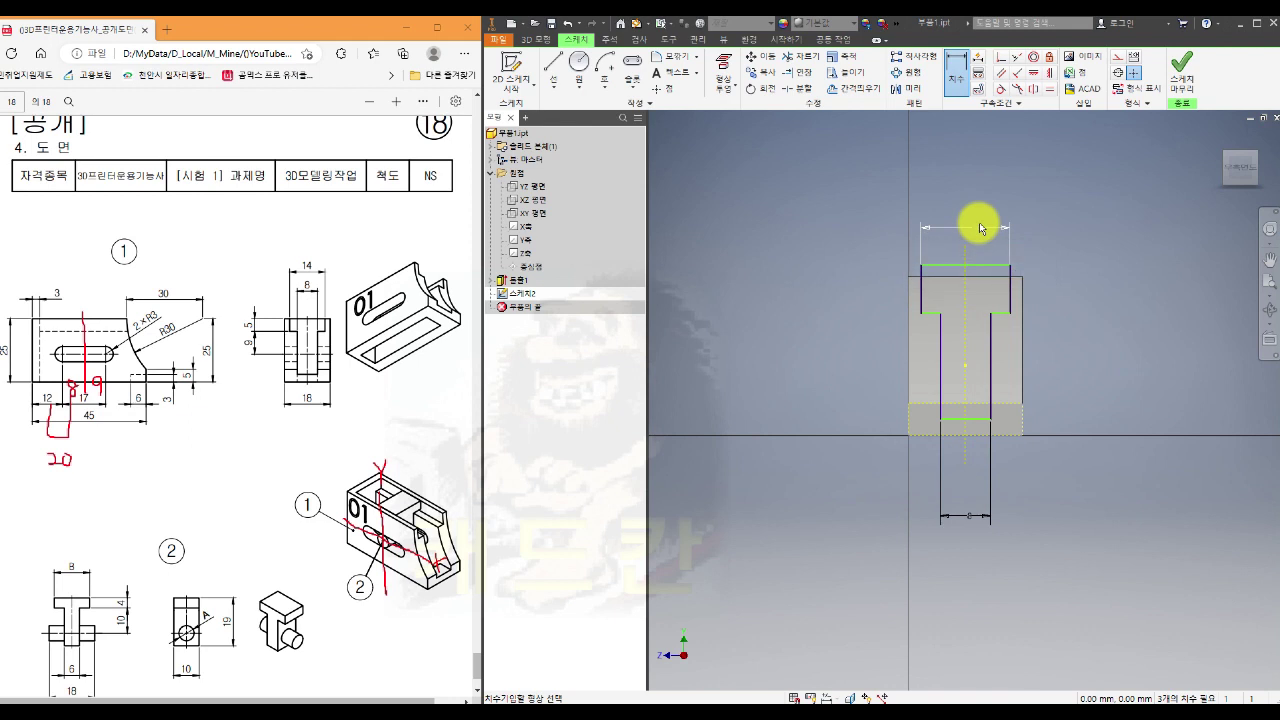
Dimension the depth from the block's top edge to the underside of the T-profile's head as 5 mm
click(998, 278)
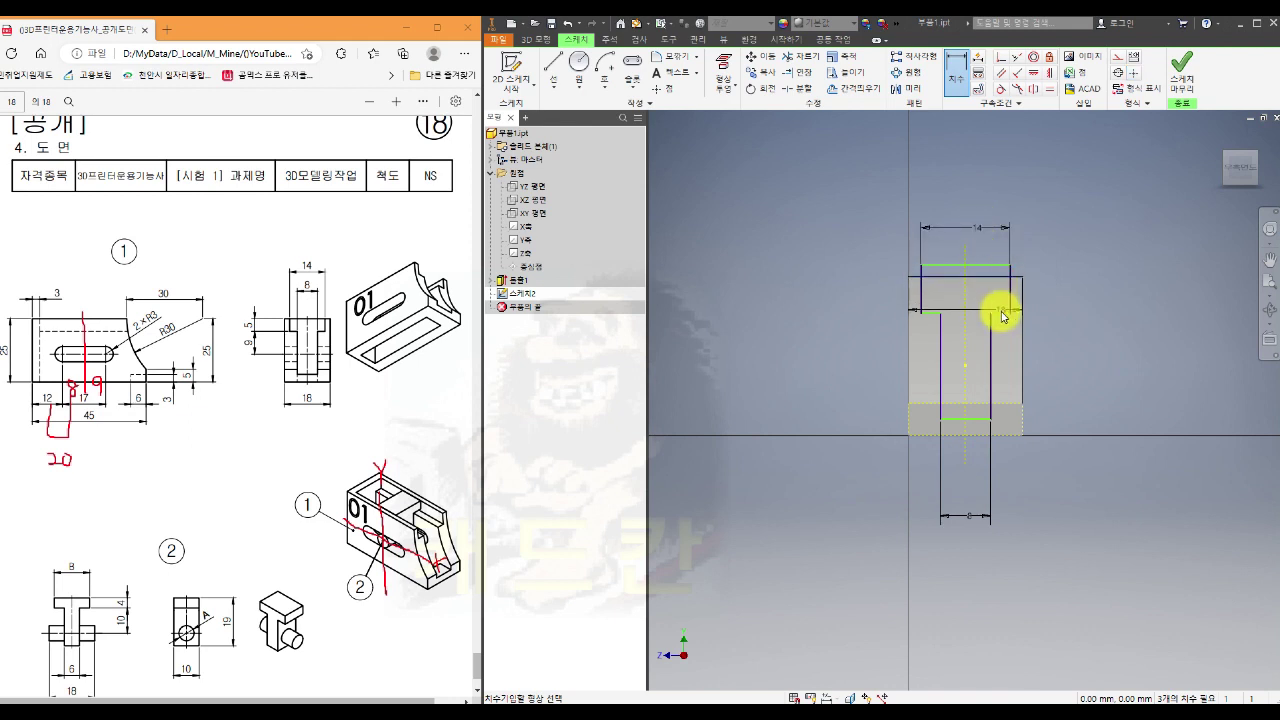
click(1055, 295)
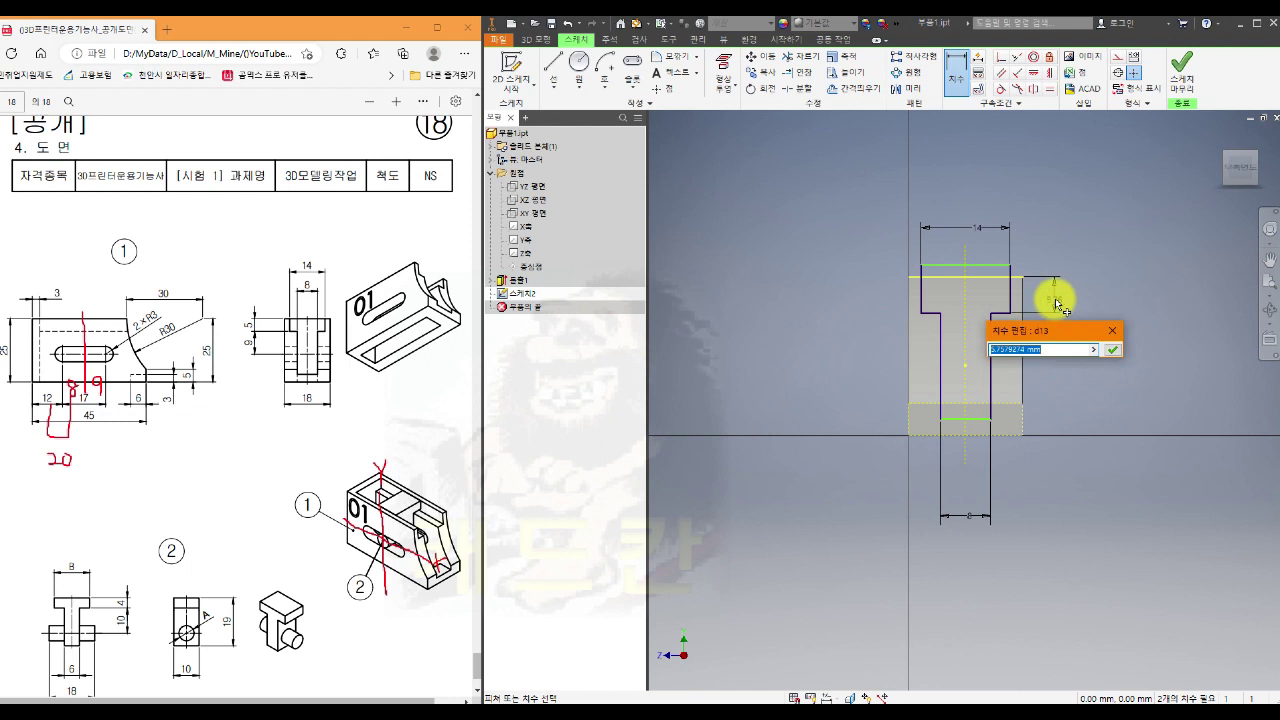
text(5)
click(1057, 304)
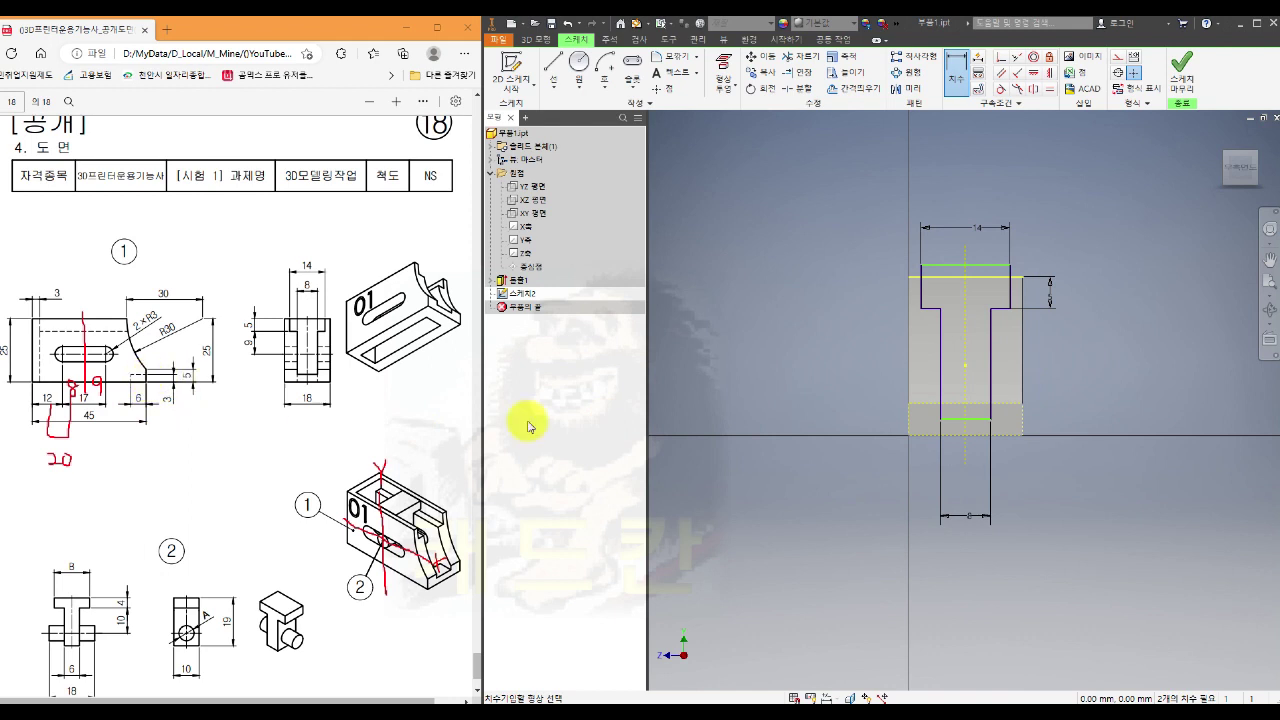
Dimension the distance from the bottom of the T-profile's stem to the block's bottom edge as 3 mm
click(982, 421)
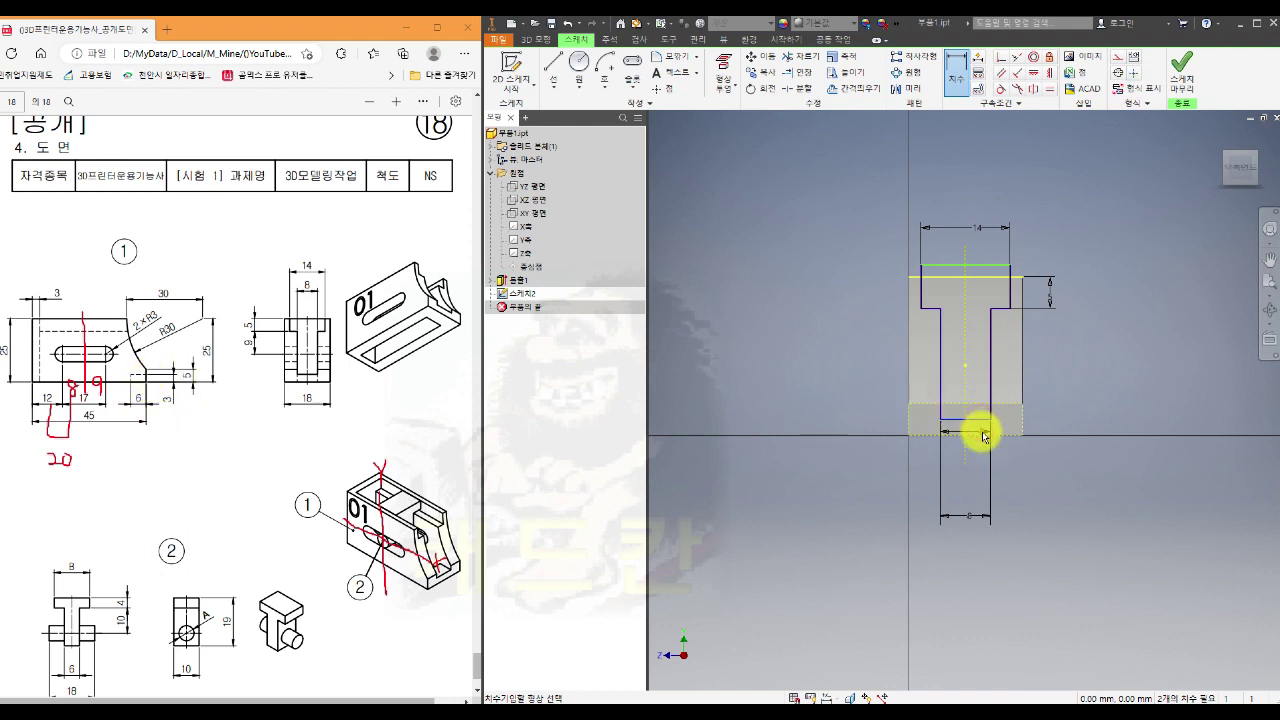
click(982, 437)
click(1066, 428)
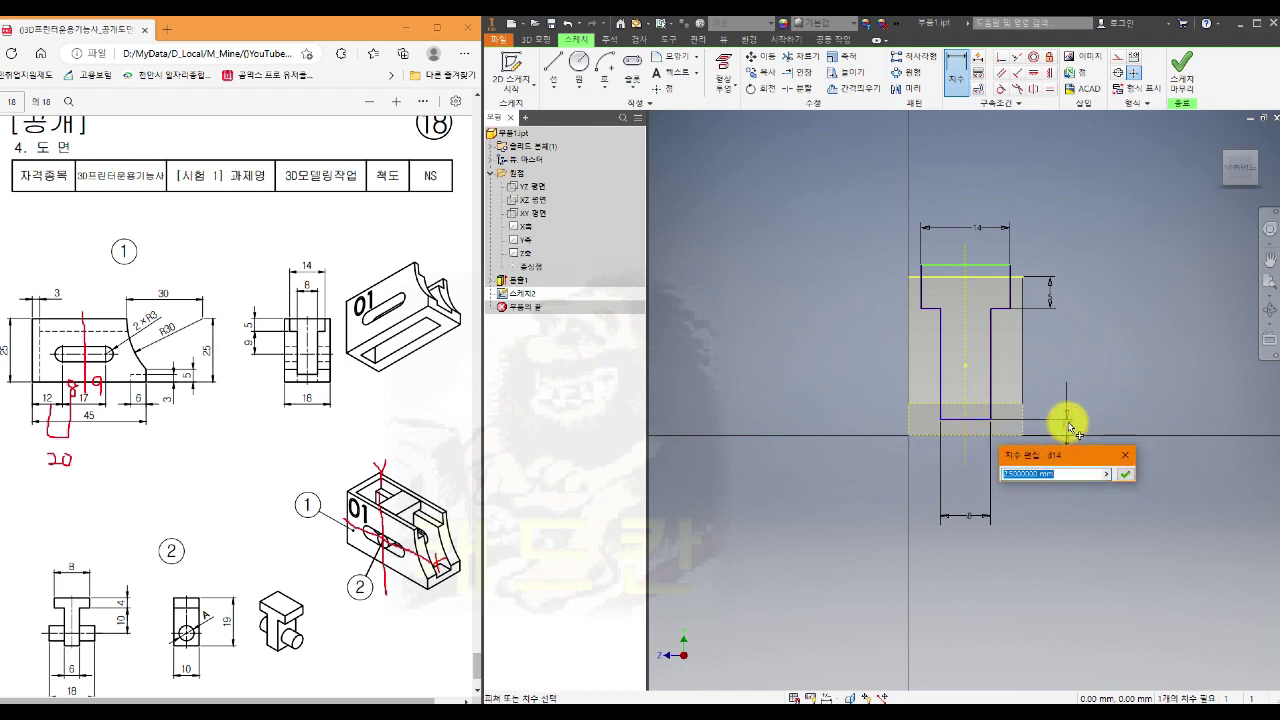
key(Return)
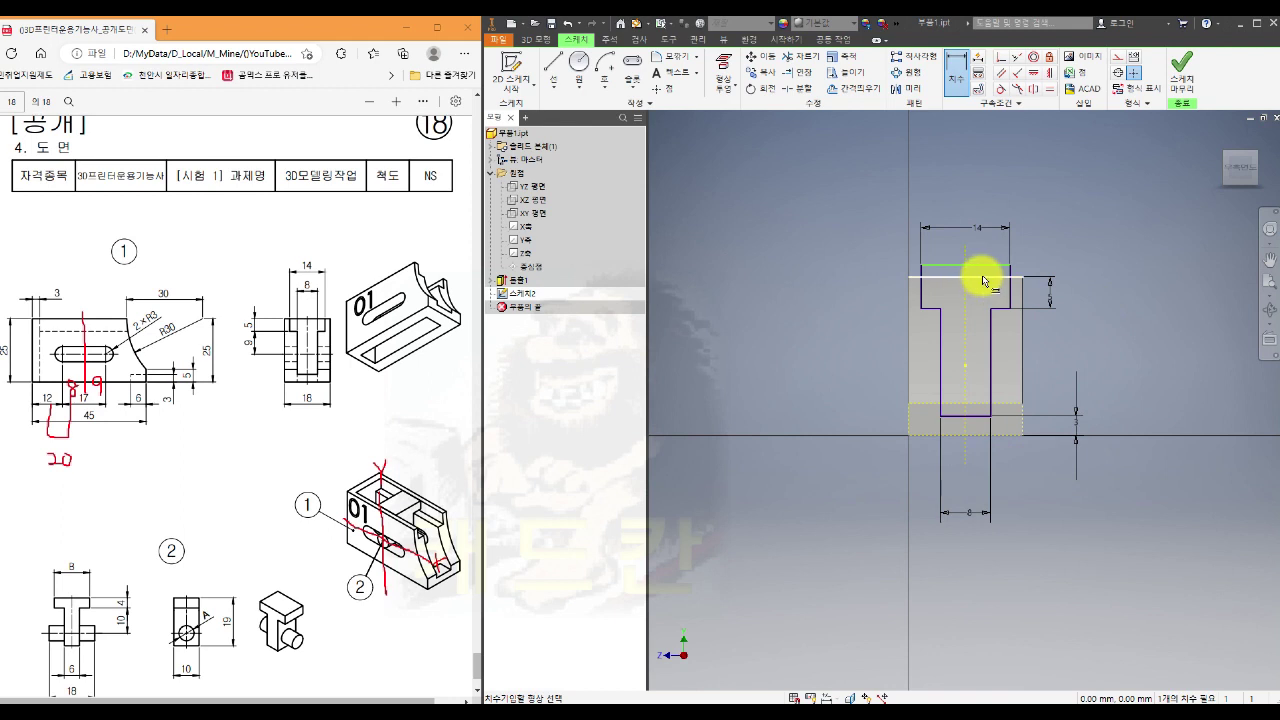
Dimension the T-profile's top line as 0.5 mm above the block's top edge
mouse_move(983, 280)
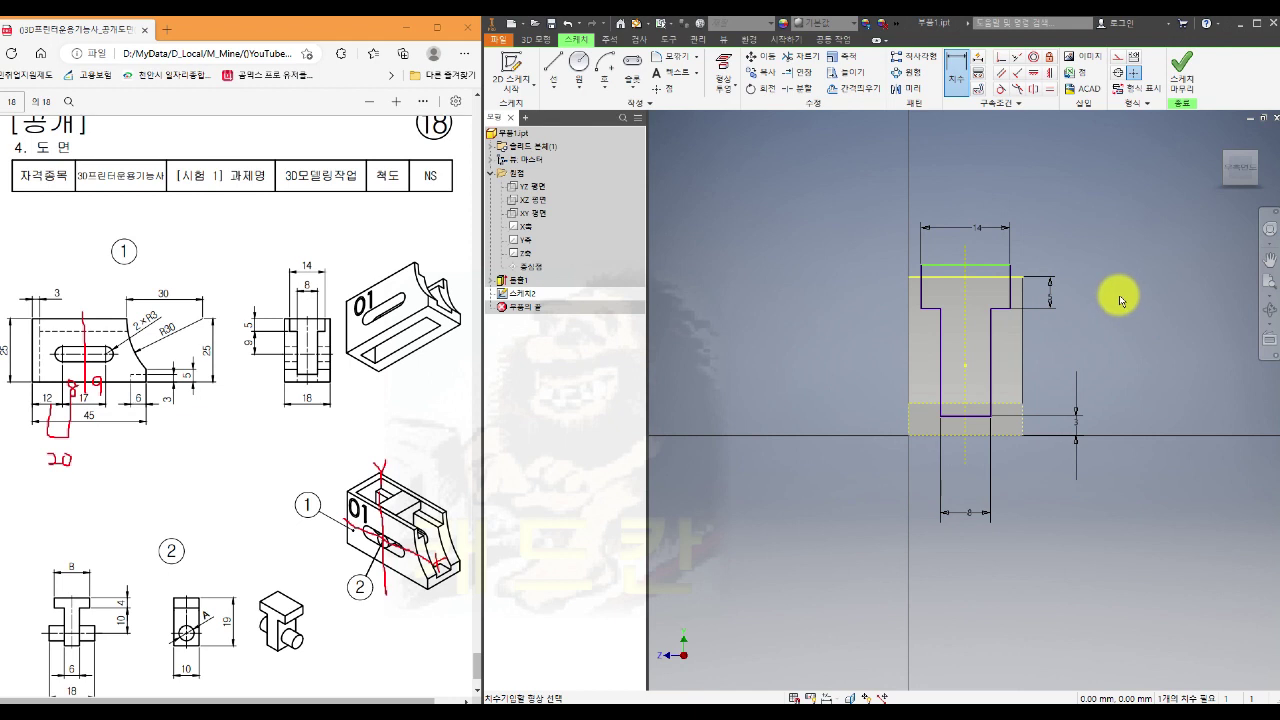
click(987, 268)
click(986, 277)
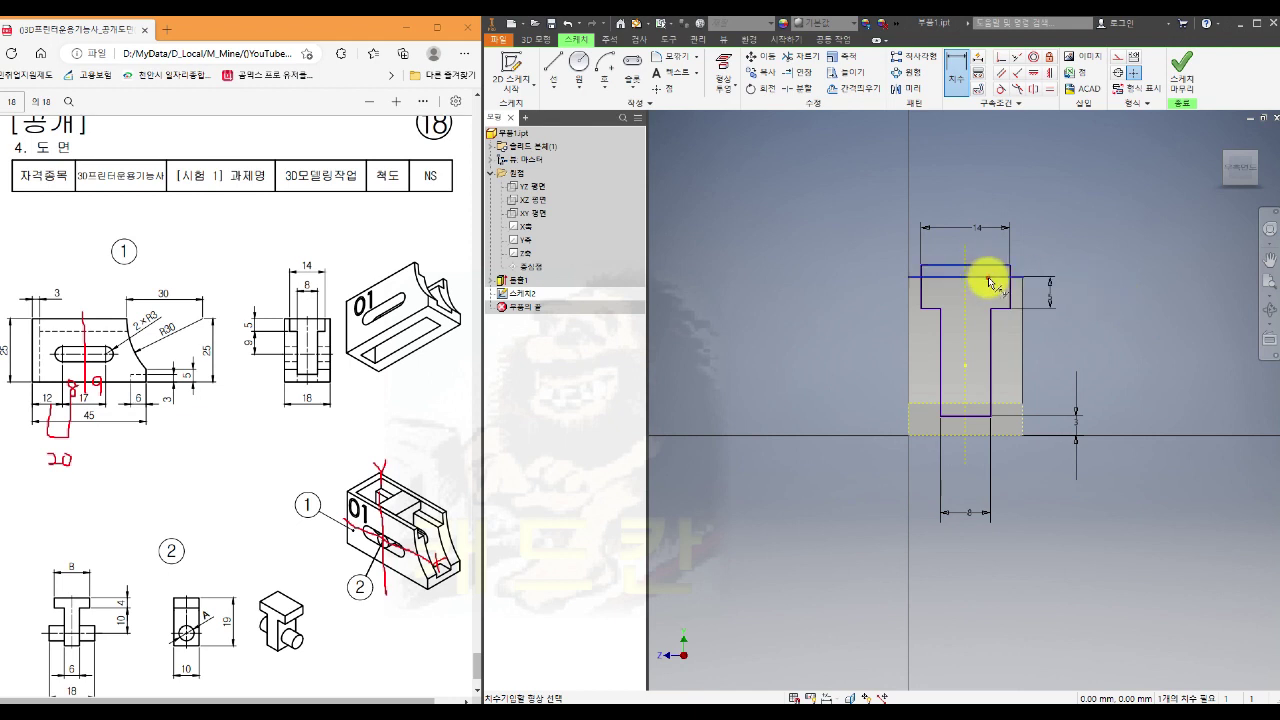
click(1088, 274)
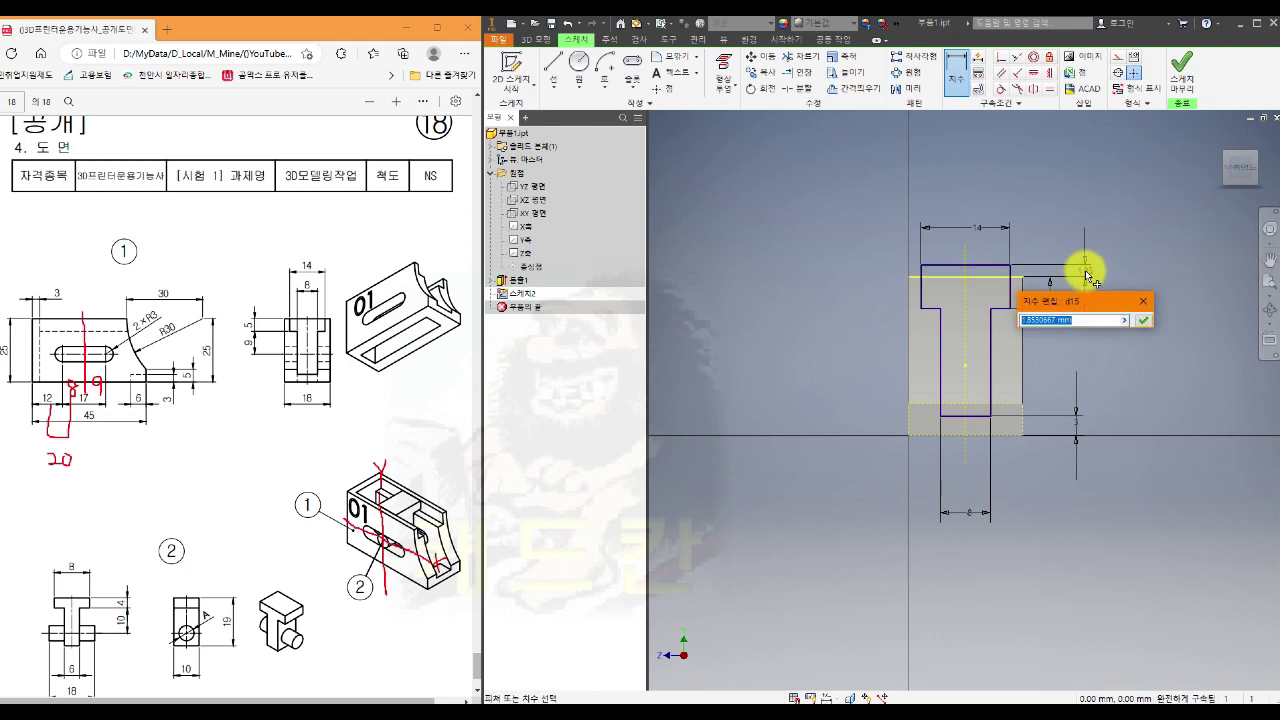
text(0.5)
key(Return)
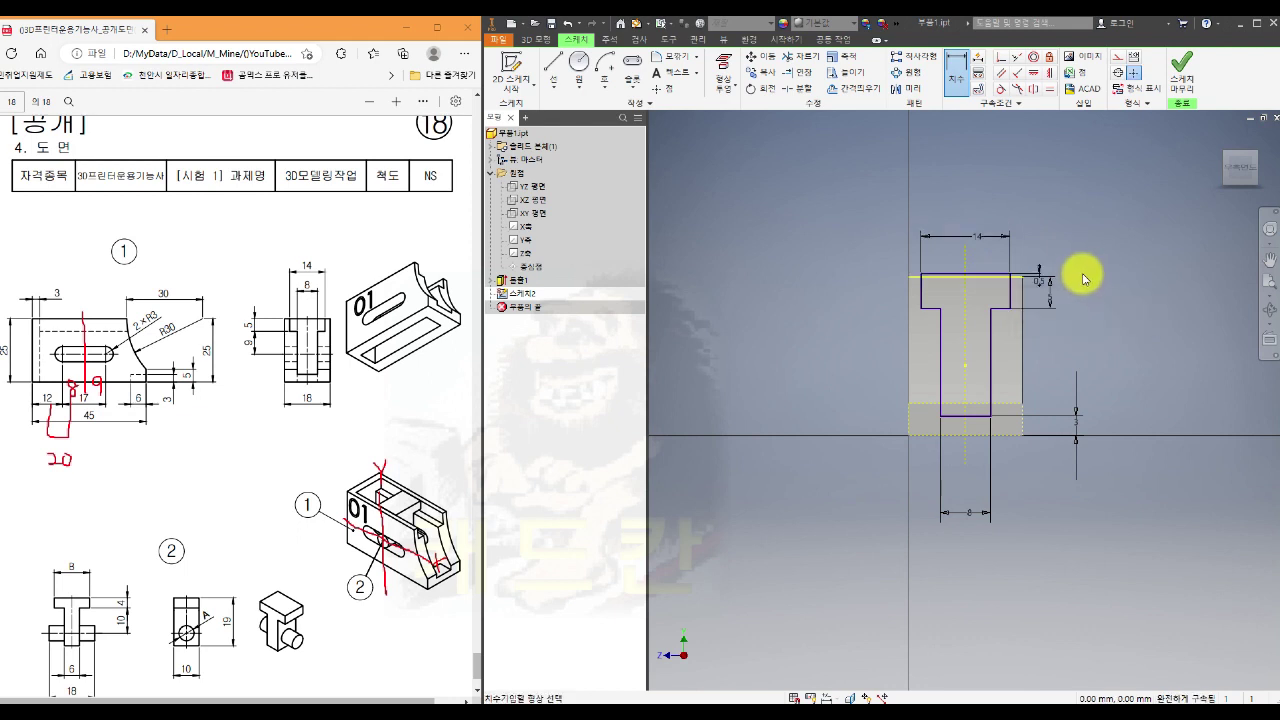
key(Escape)
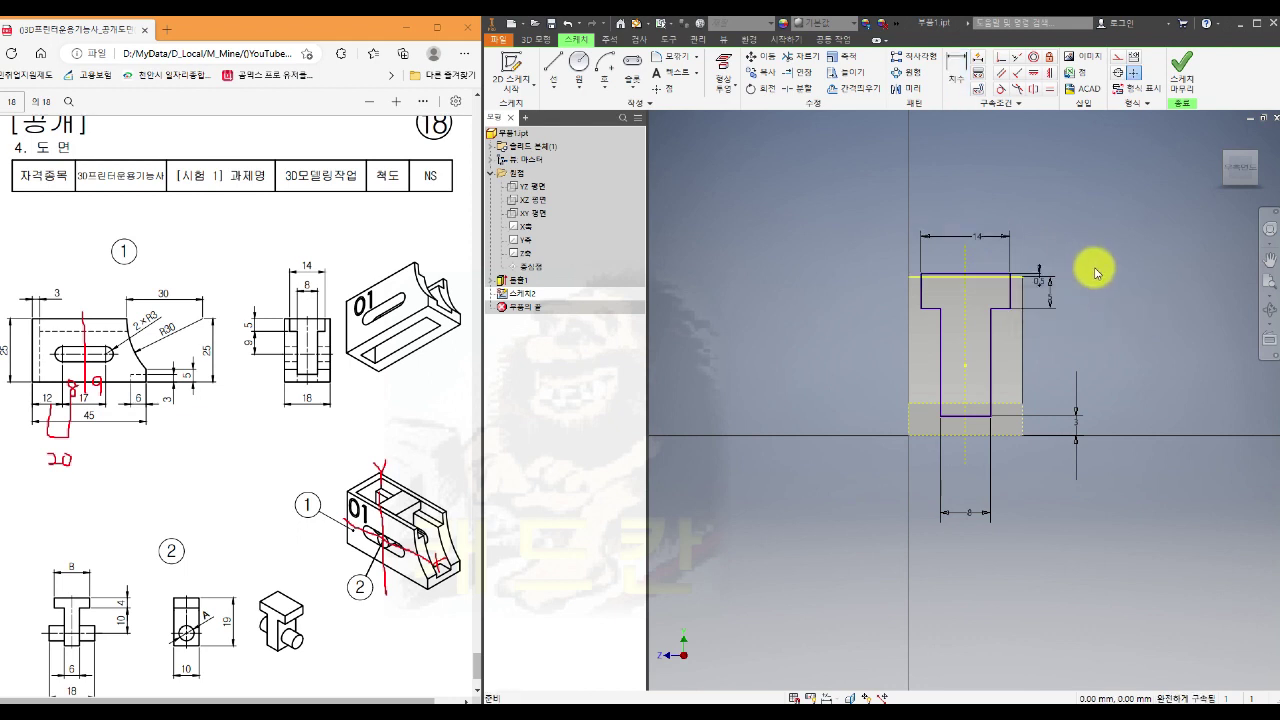
Convert the block's projected top edge to construction geometry and finish the T-profile sketch
click(914, 278)
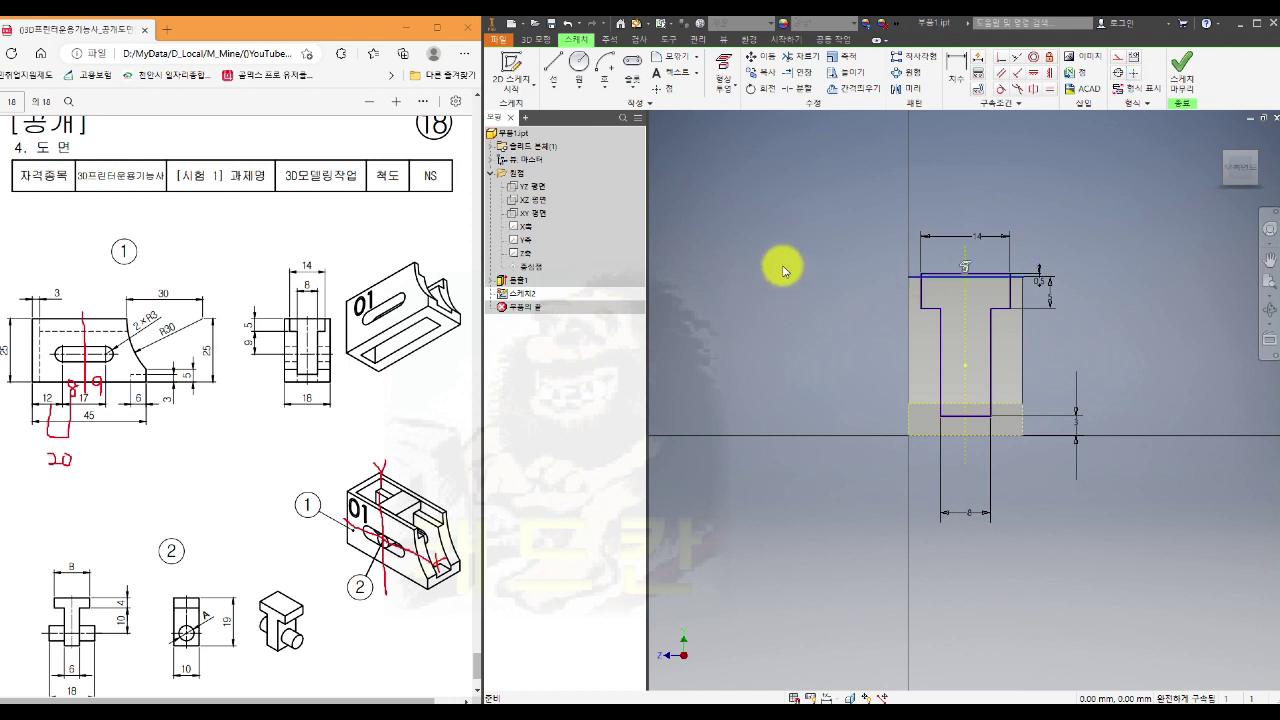
click(1117, 57)
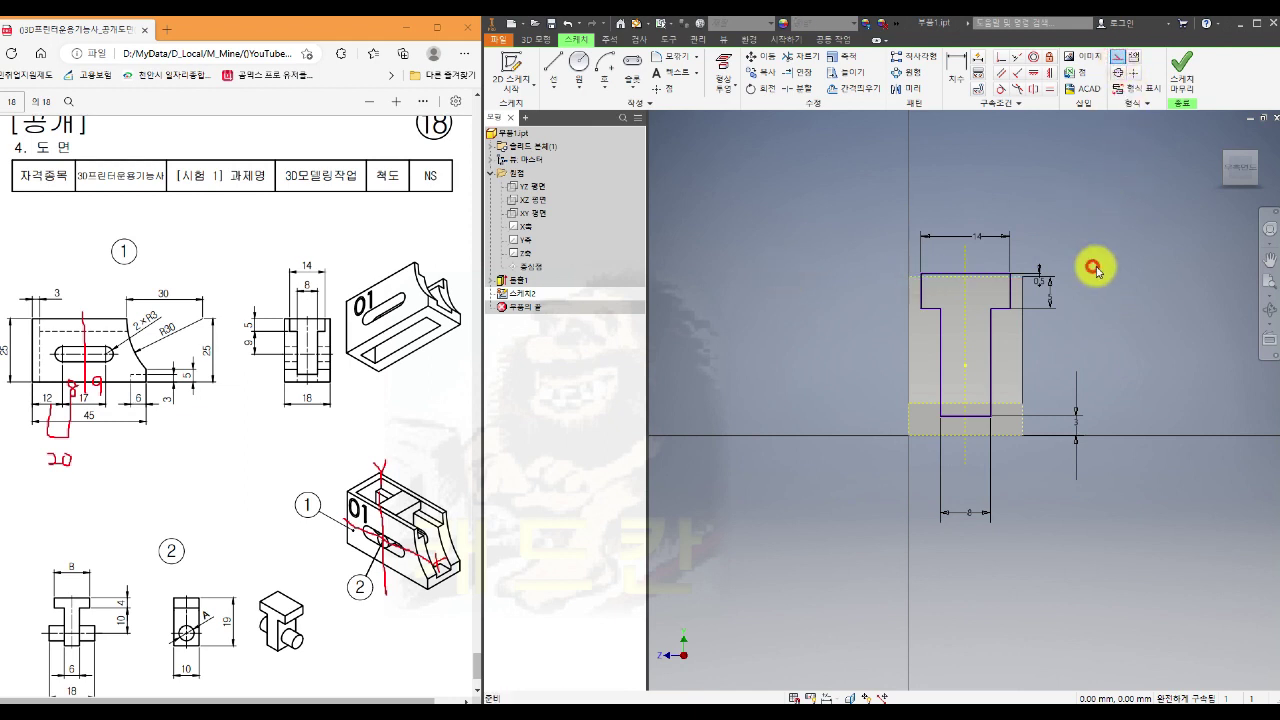
click(1095, 269)
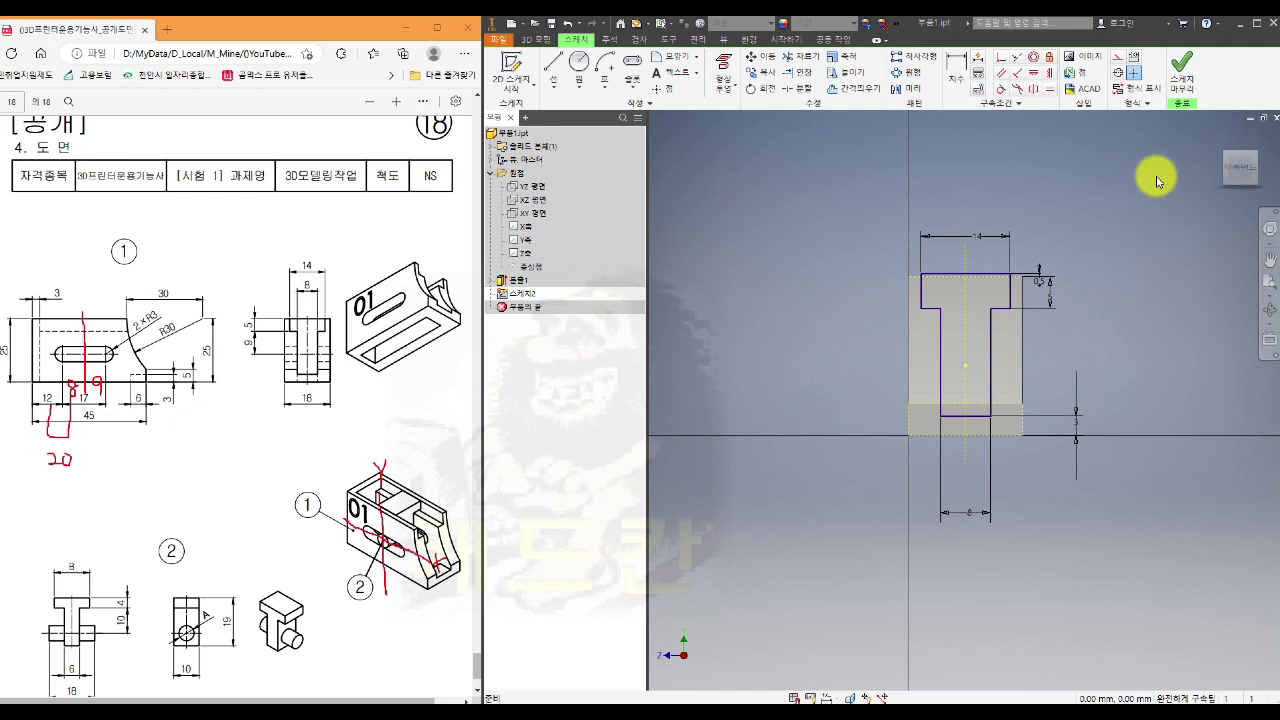
click(1182, 76)
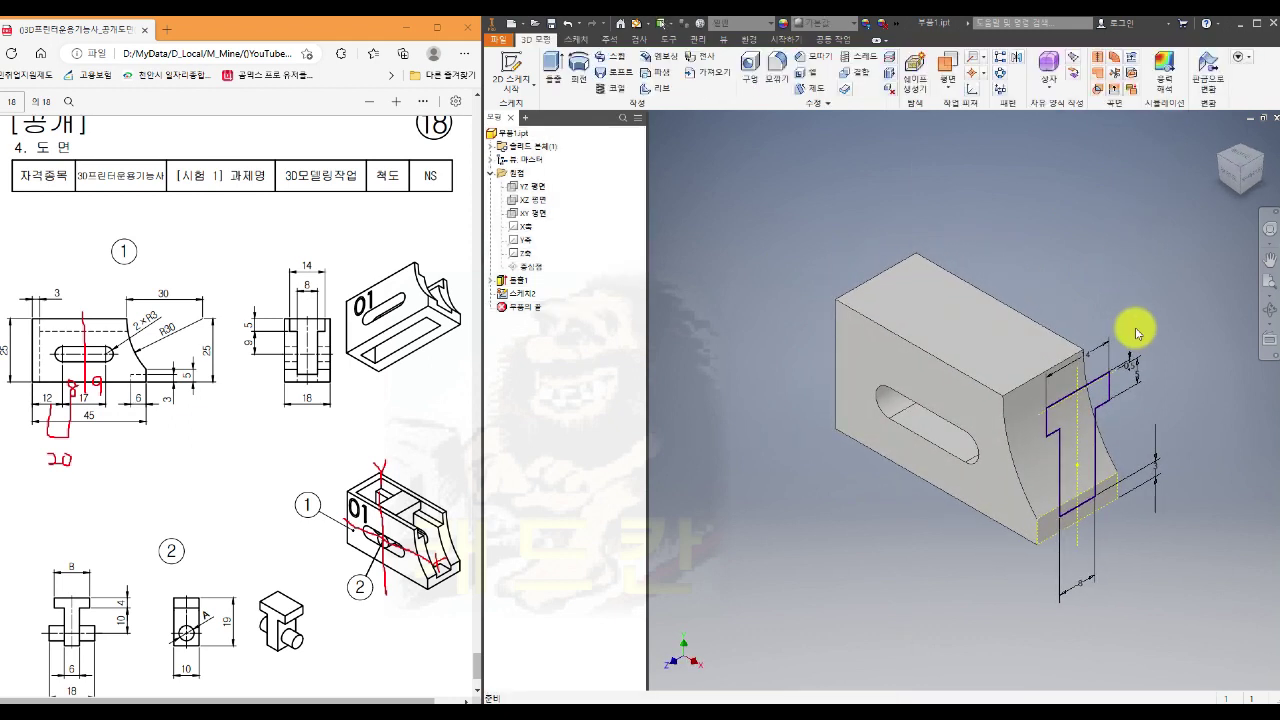
Extrude the T-profile as a cut 42 mm deep along the block's length
click(552, 63)
click(767, 188)
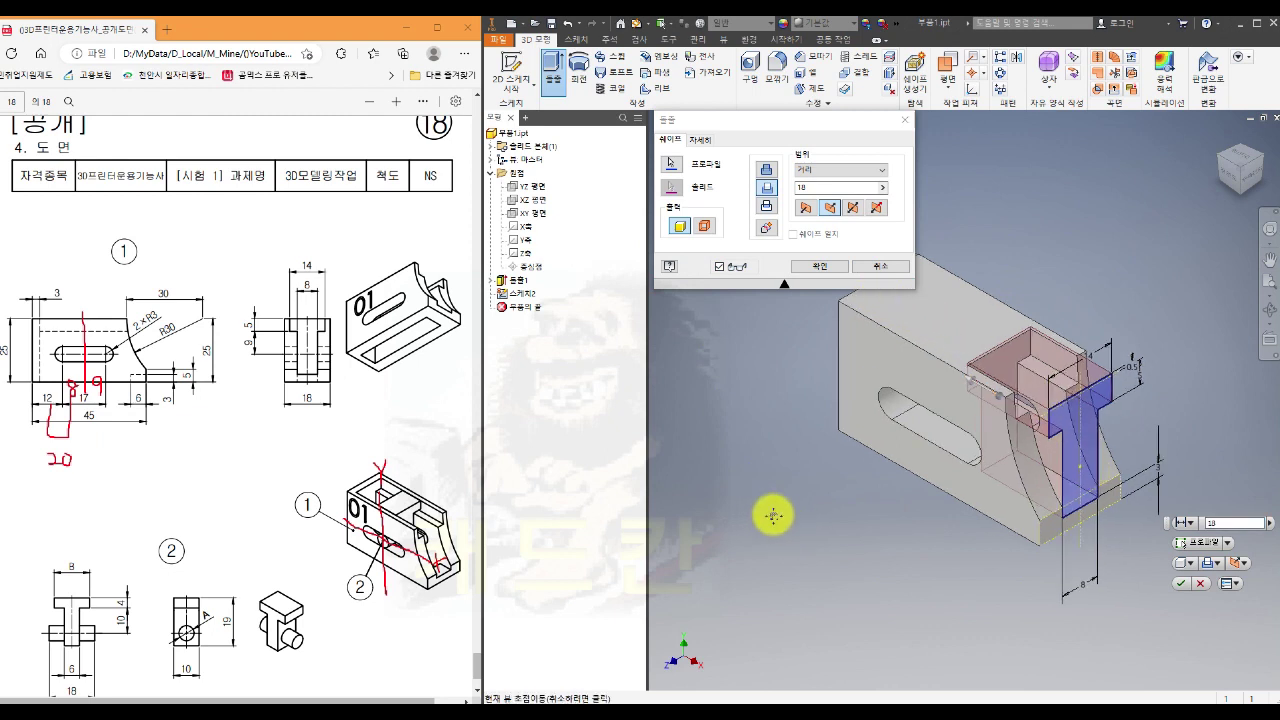
middle_drag(769, 514, 800, 537)
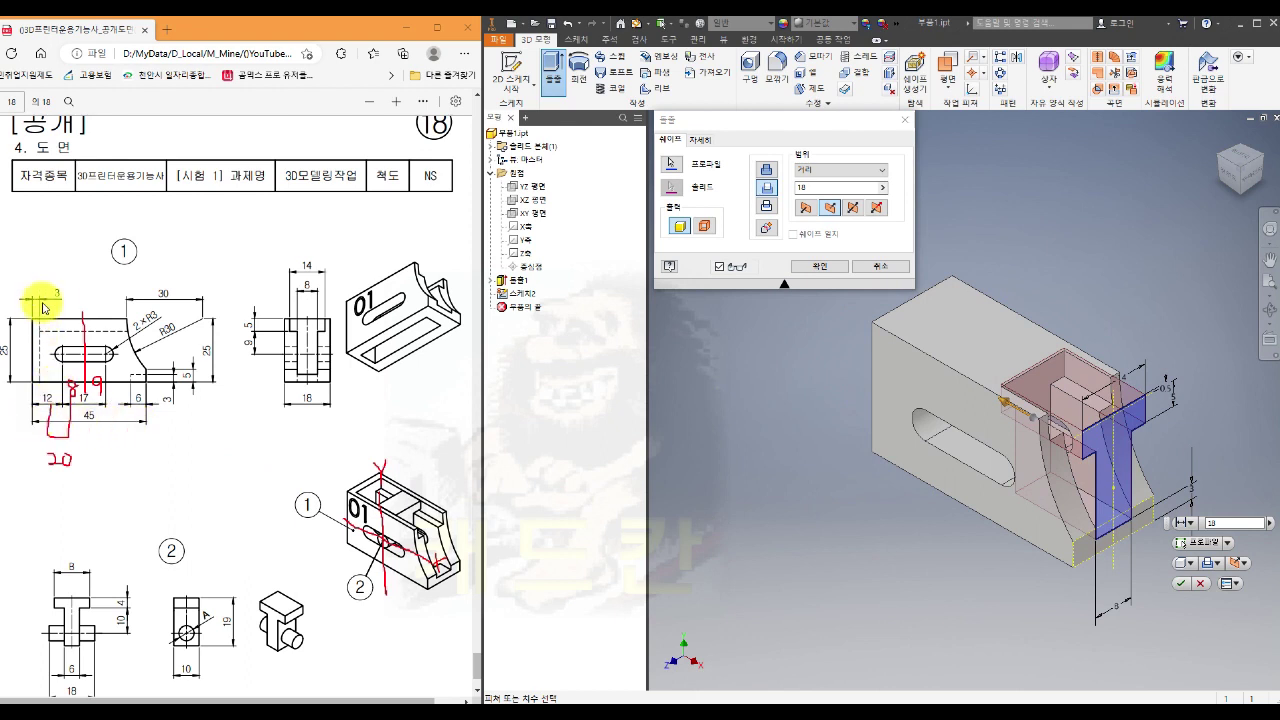
click(815, 187)
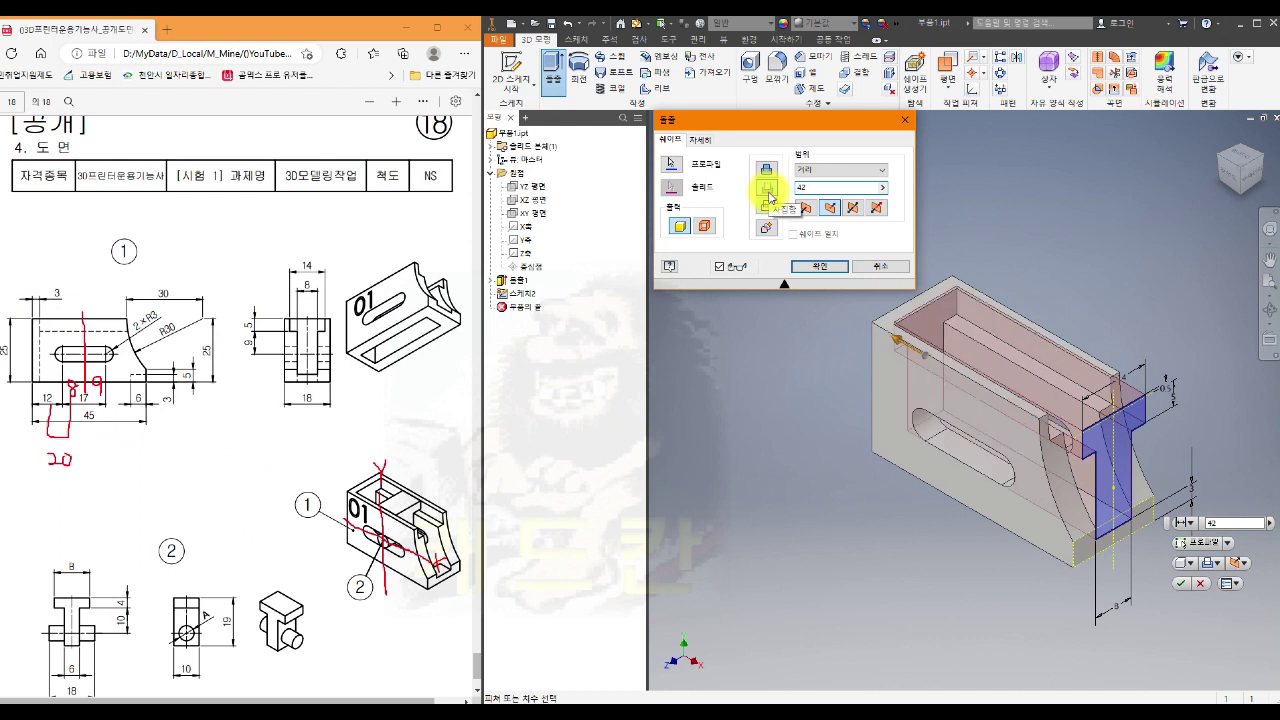
click(819, 266)
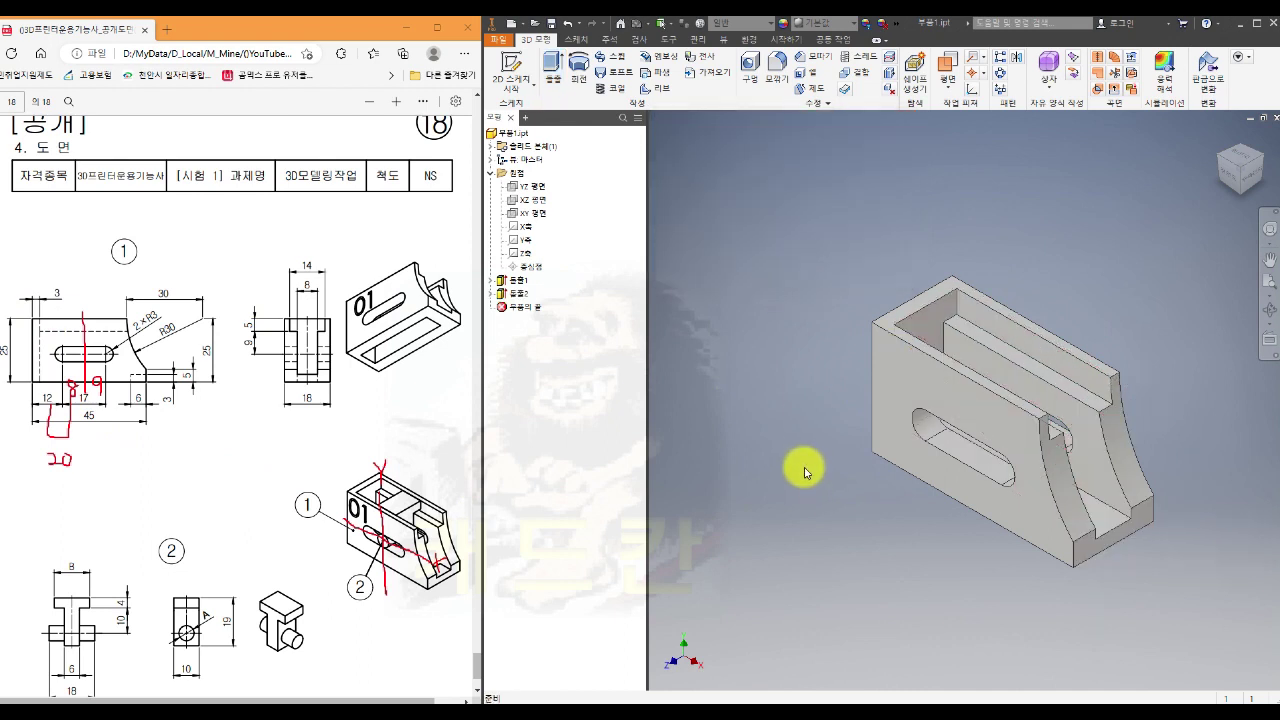
Start a sketch on the block's underside and convert all its projected outline geometry to construction
shift+middle_drag(1063, 589, 1032, 571)
middle_drag(947, 573, 975, 549)
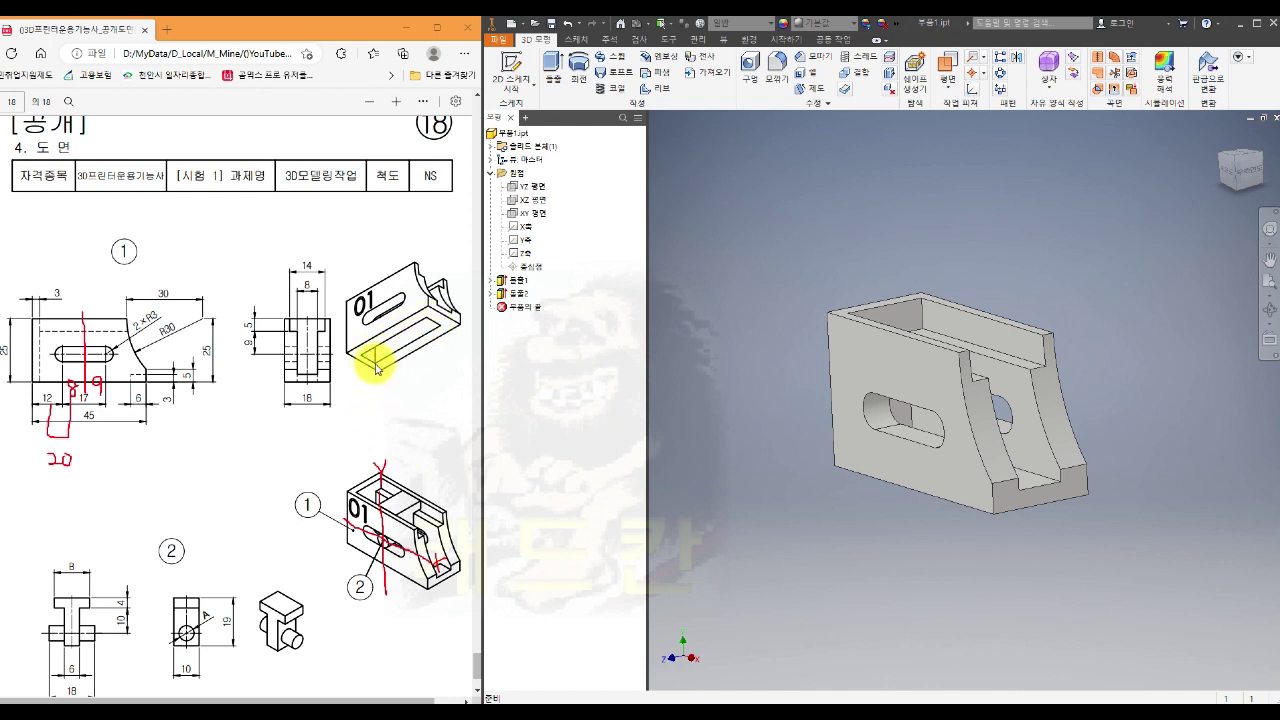
shift+middle_drag(1003, 540, 989, 517)
click(988, 528)
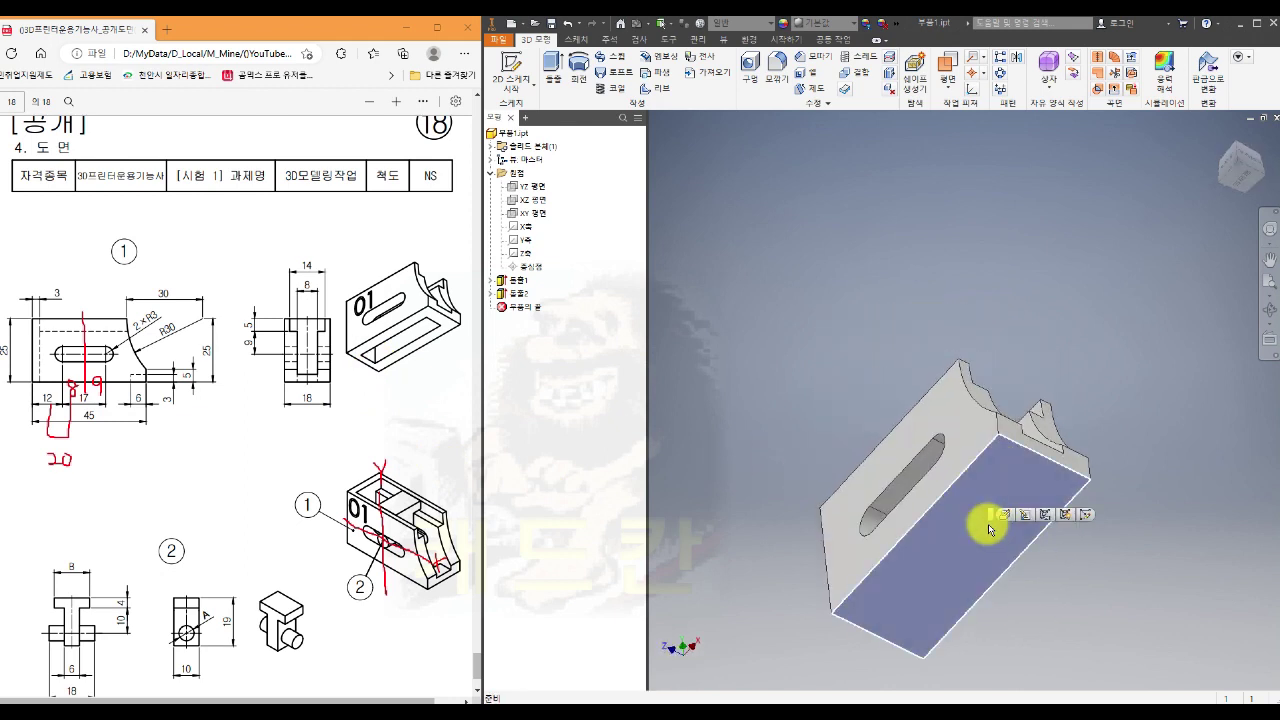
key(s)
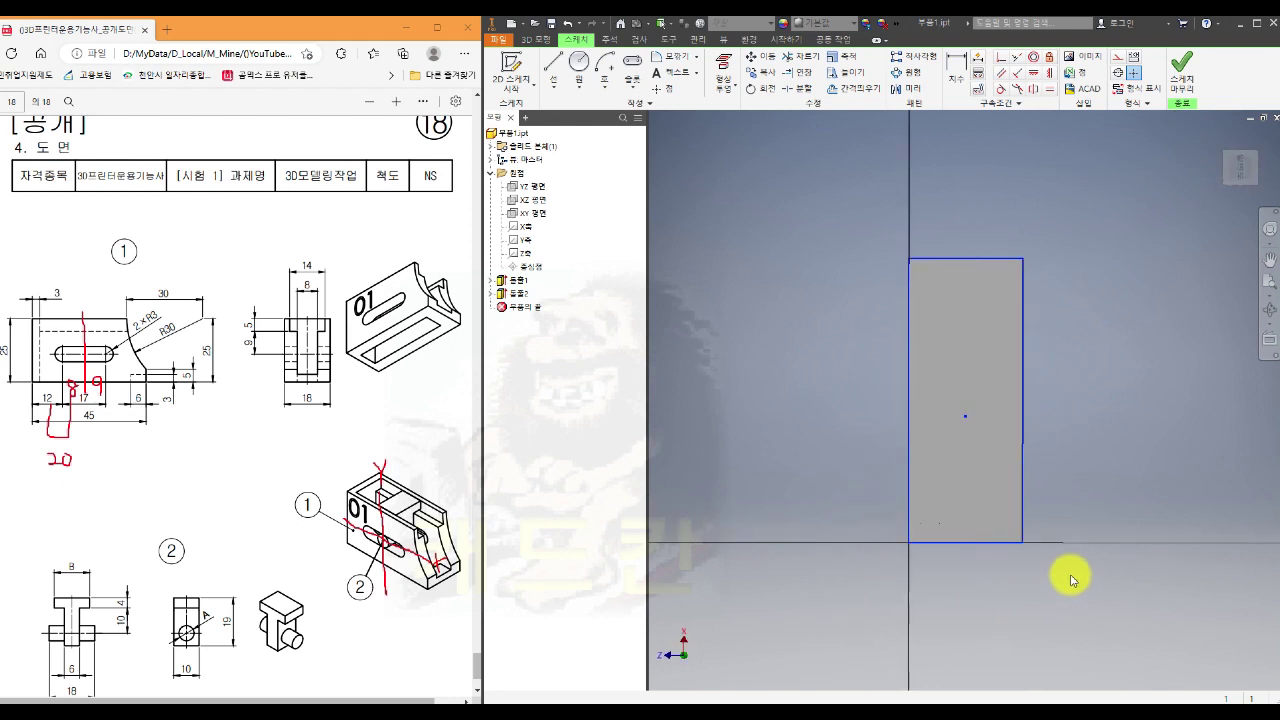
drag(1111, 594, 857, 220)
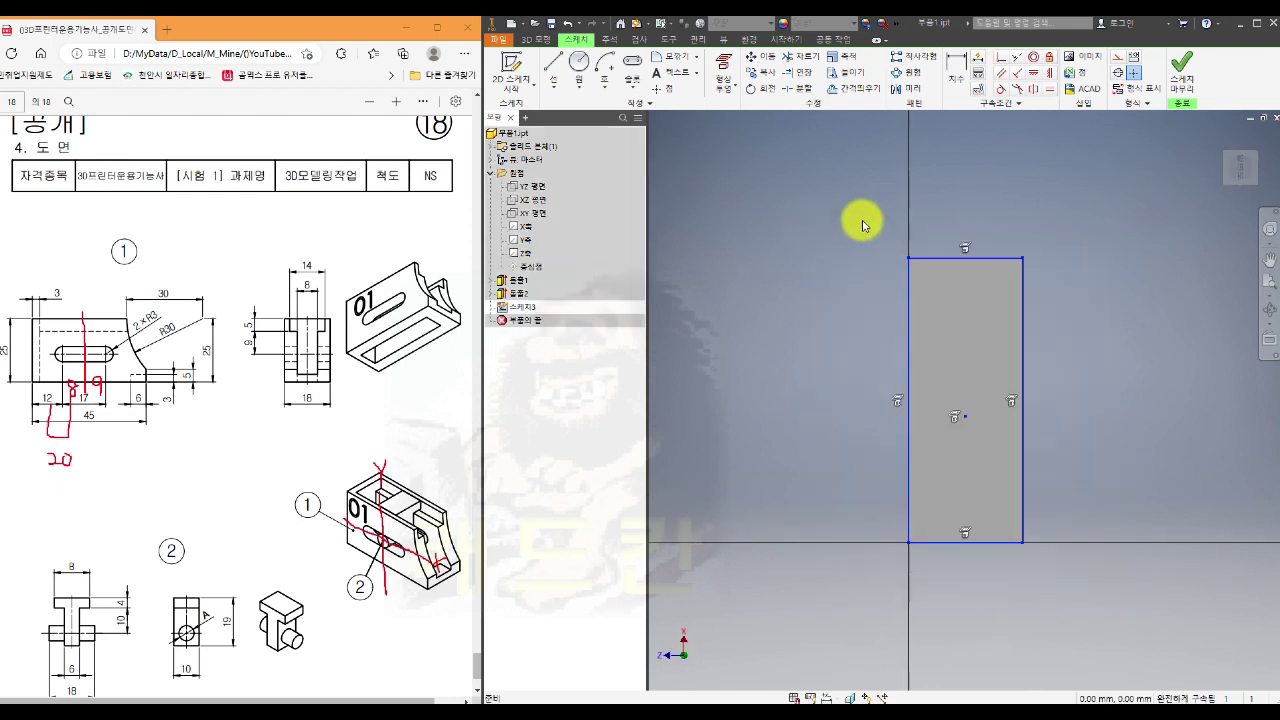
click(1118, 57)
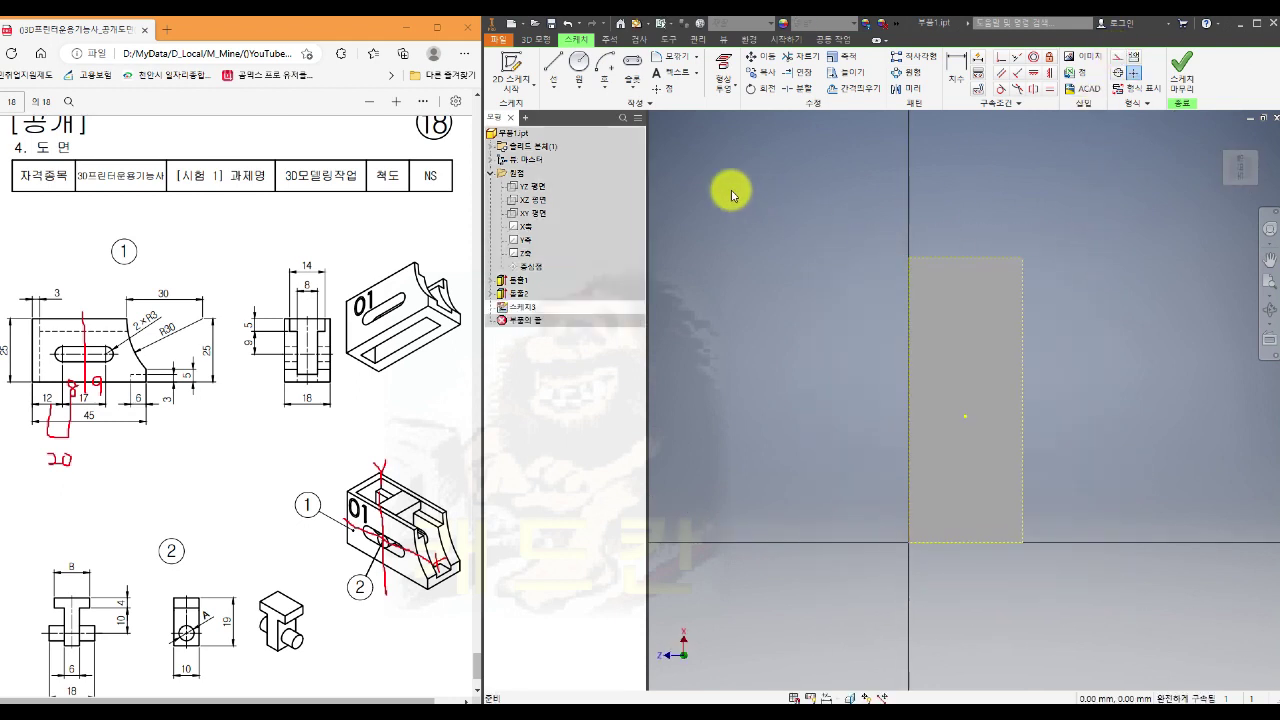
Sketch a long two-point rectangle inside the outline of the block's underside
click(639, 94)
click(632, 88)
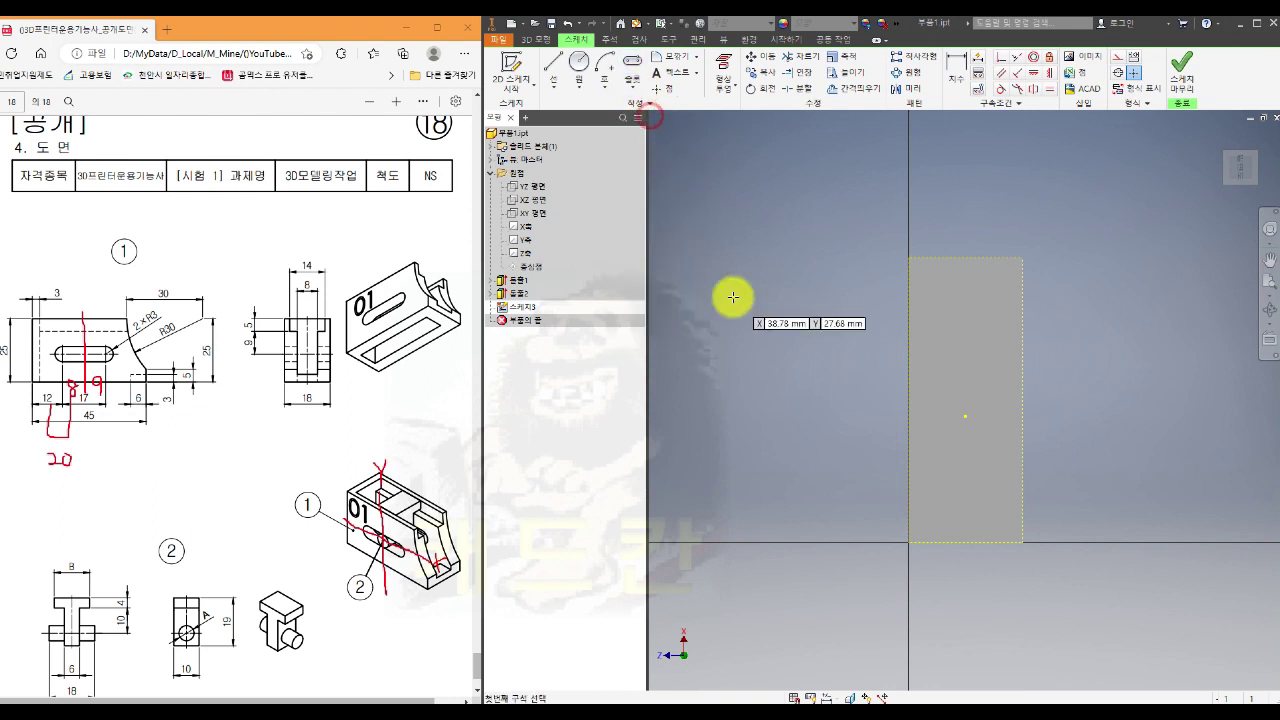
click(931, 286)
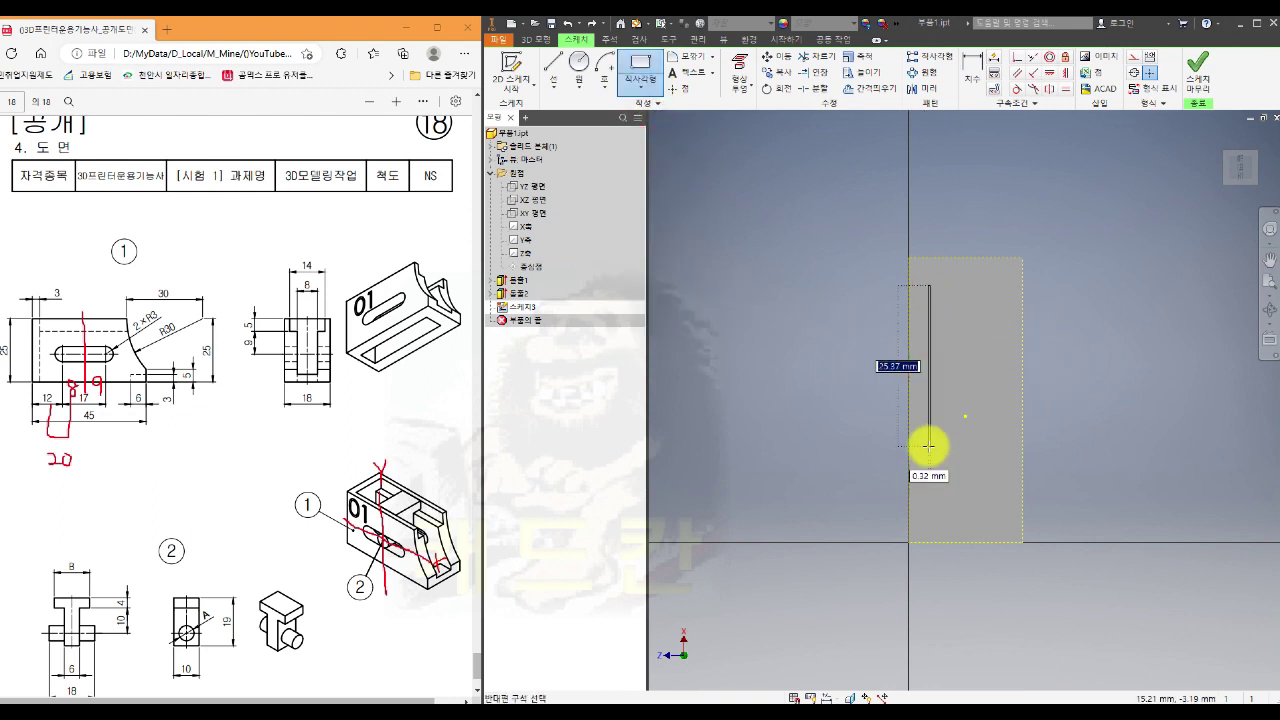
click(1004, 504)
key(Escape)
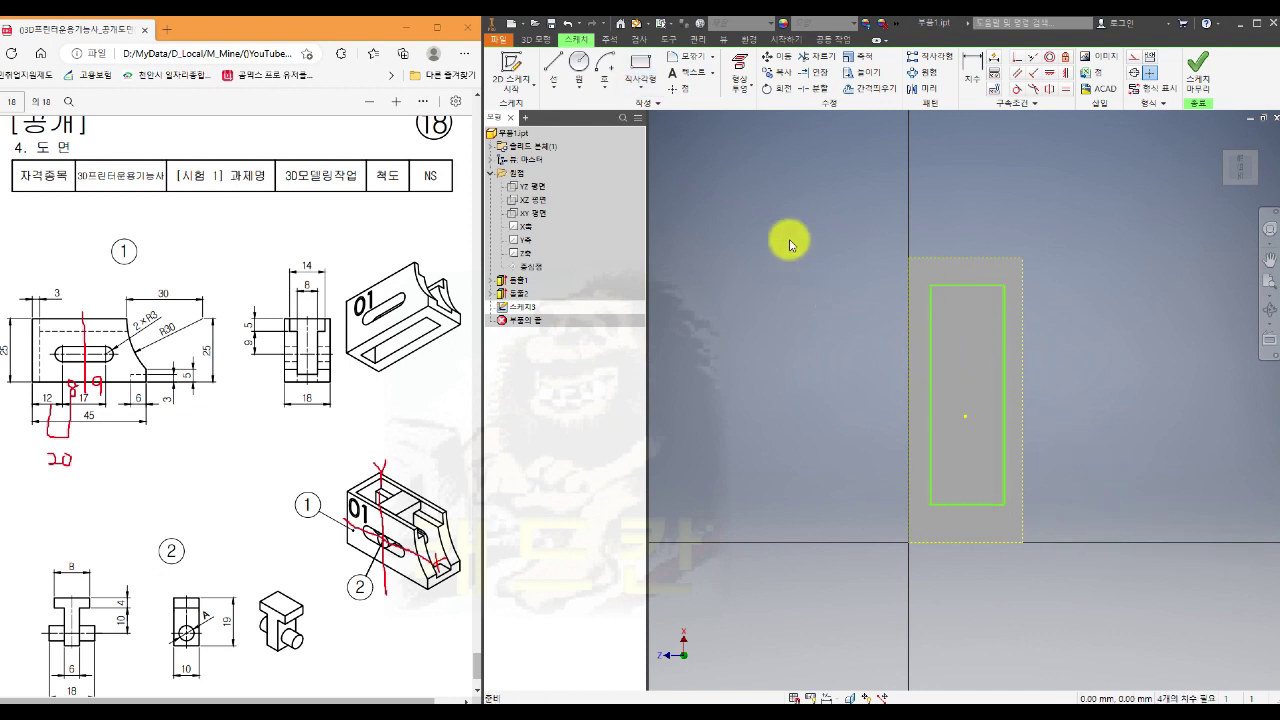
Project the block's lengthwise mid-plane into the underside sketch as a construction centreline
click(738, 66)
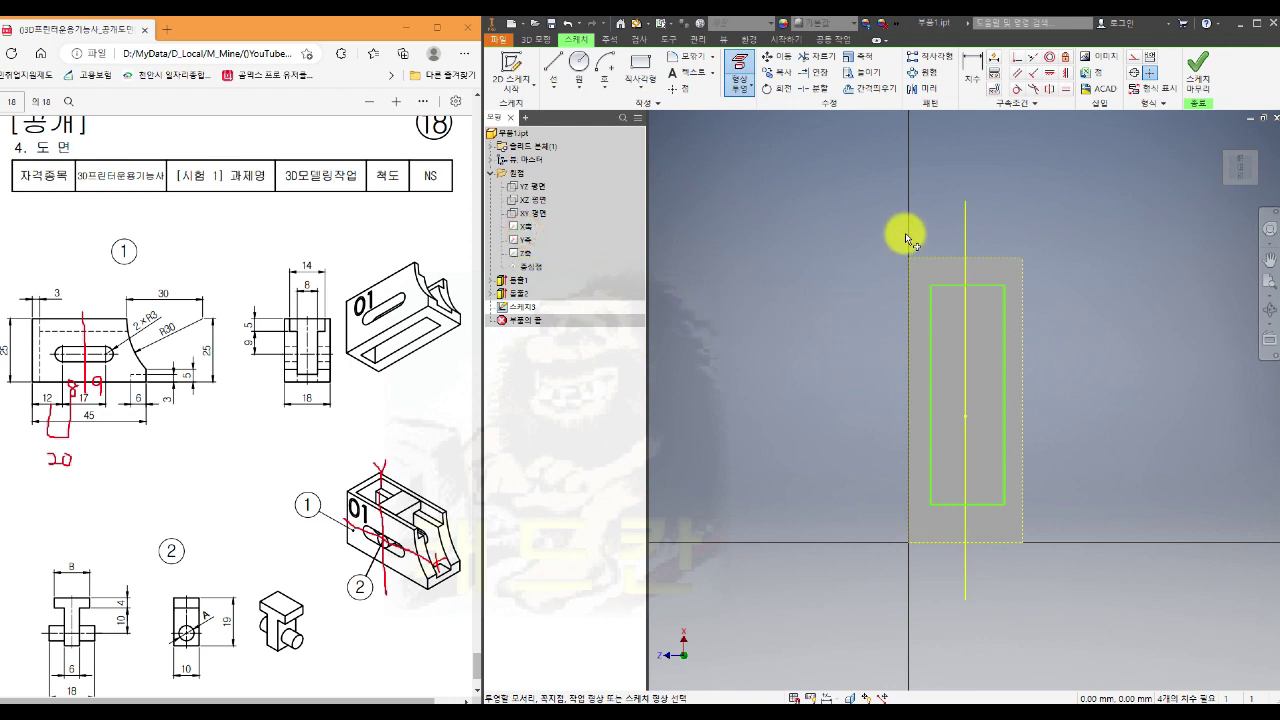
click(966, 222)
key(Escape)
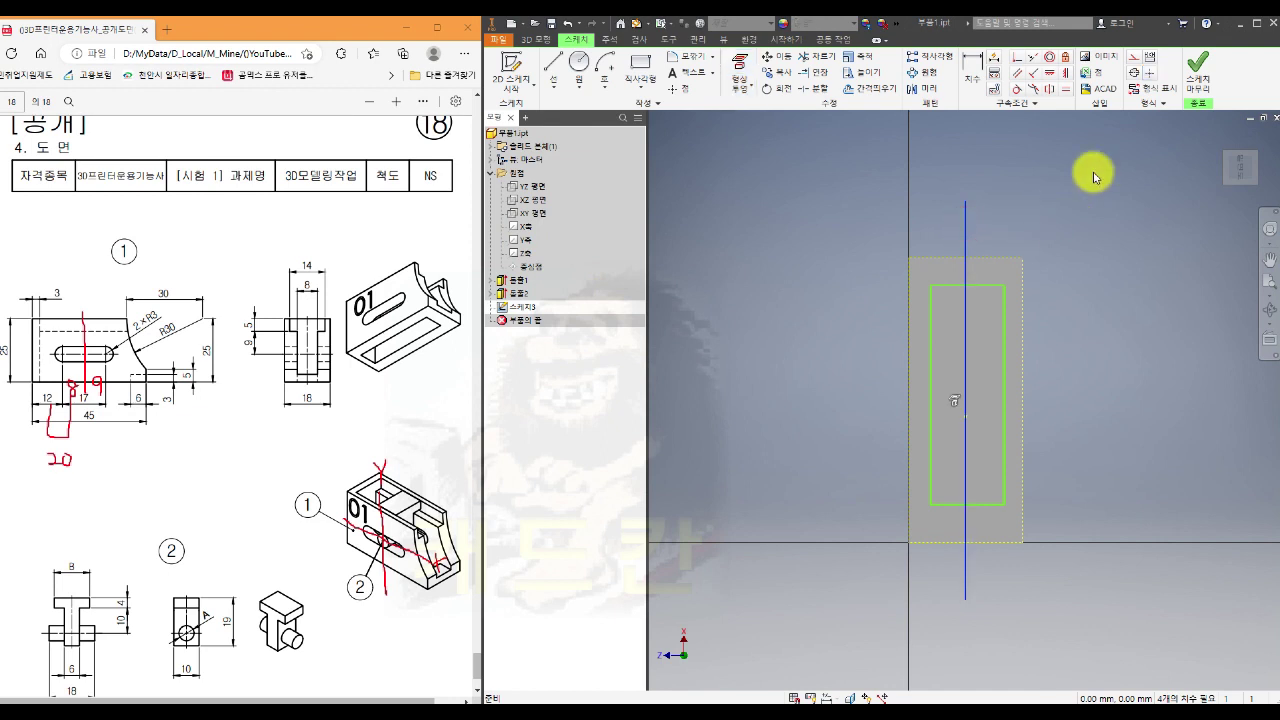
click(1134, 58)
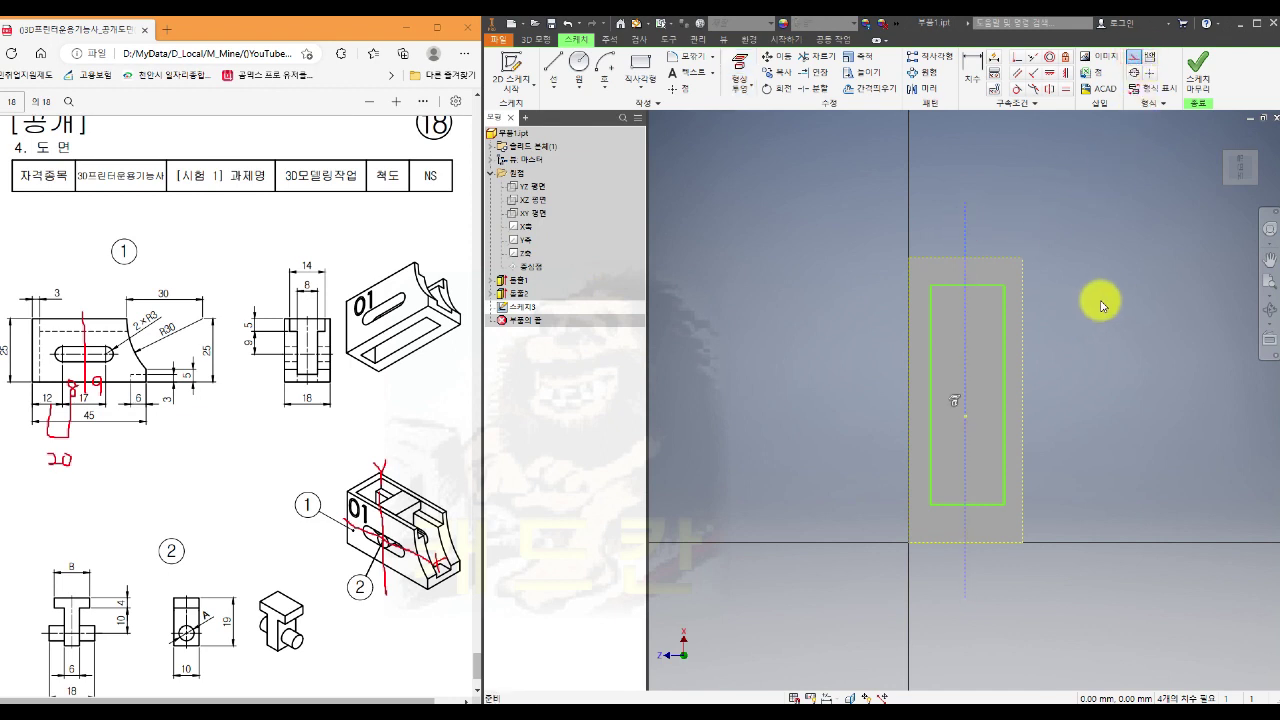
Make the rectangle's two long sides symmetric about the projected centreline
click(1049, 88)
click(1004, 348)
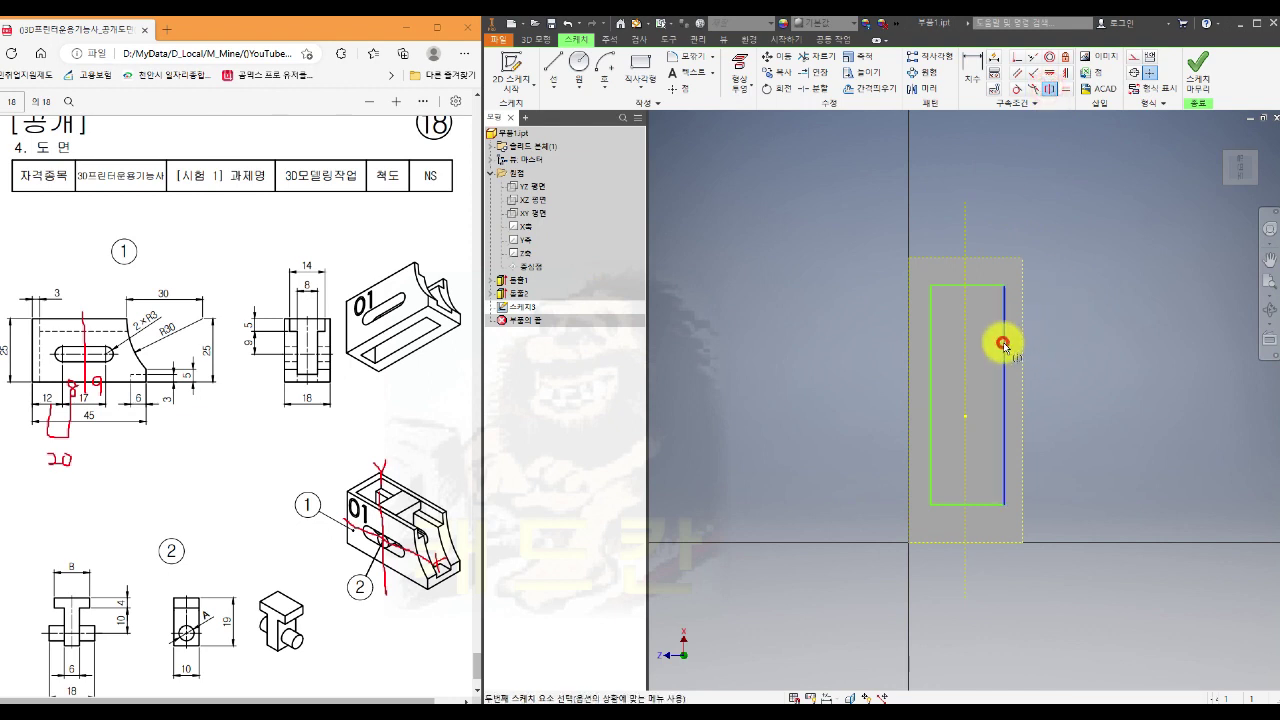
click(931, 350)
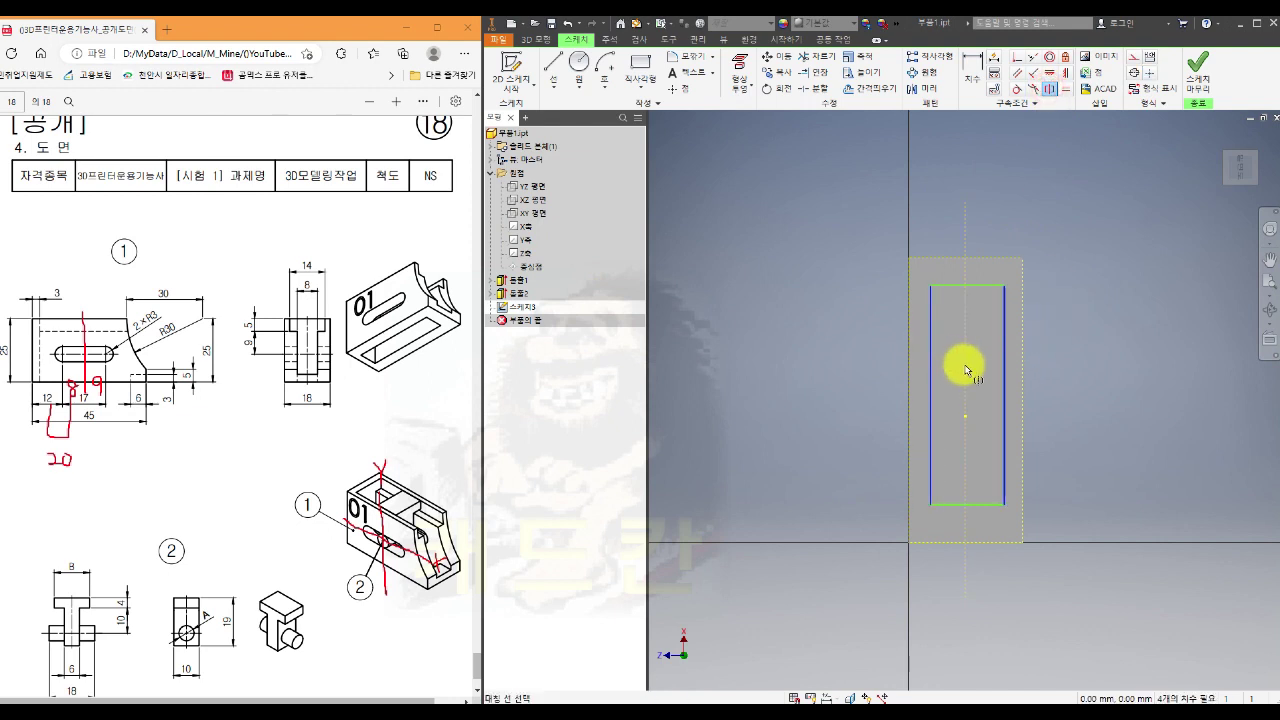
click(966, 370)
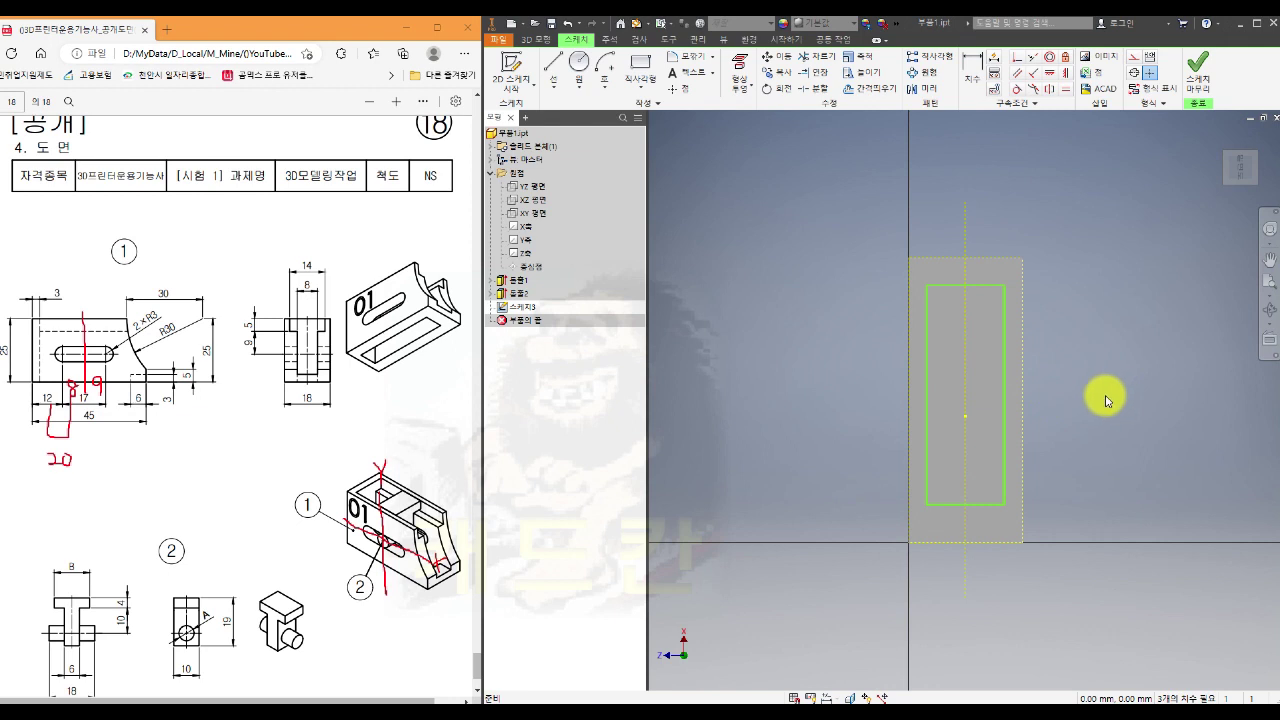
Dimension the gap between the rectangle's short side and the block's end edge at the sketch origin as 3 mm
click(972, 75)
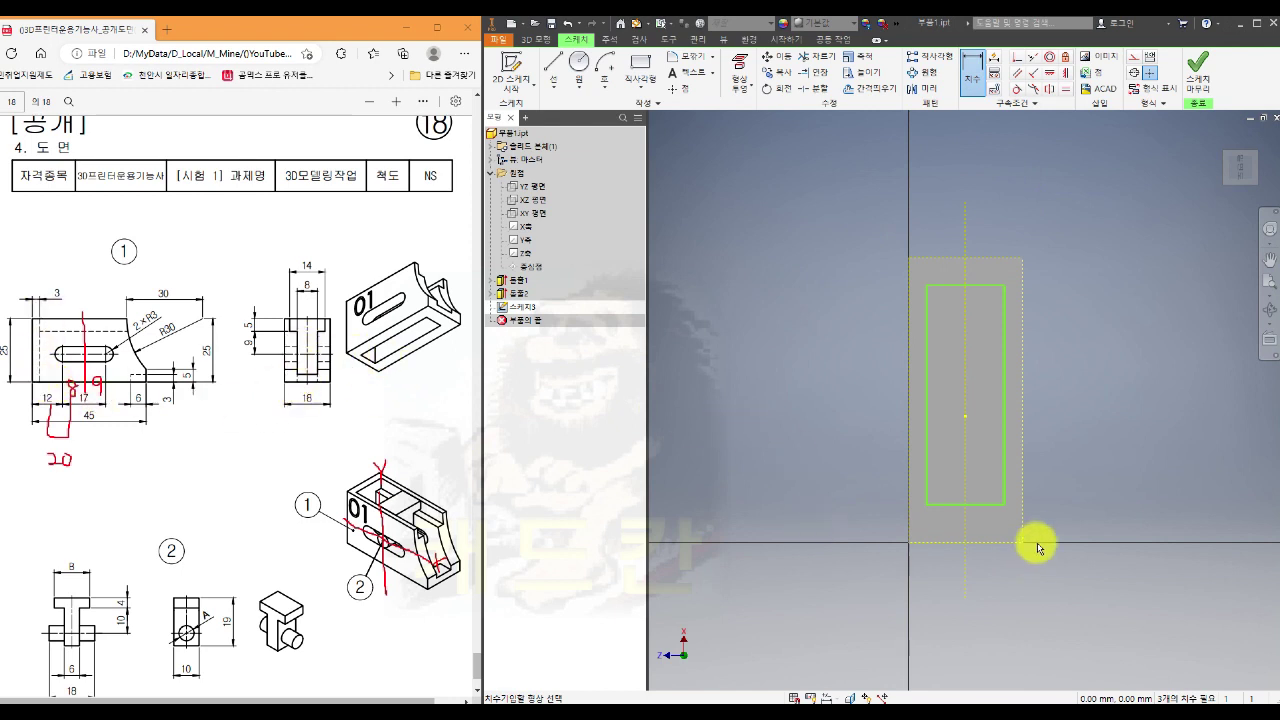
click(986, 504)
click(993, 542)
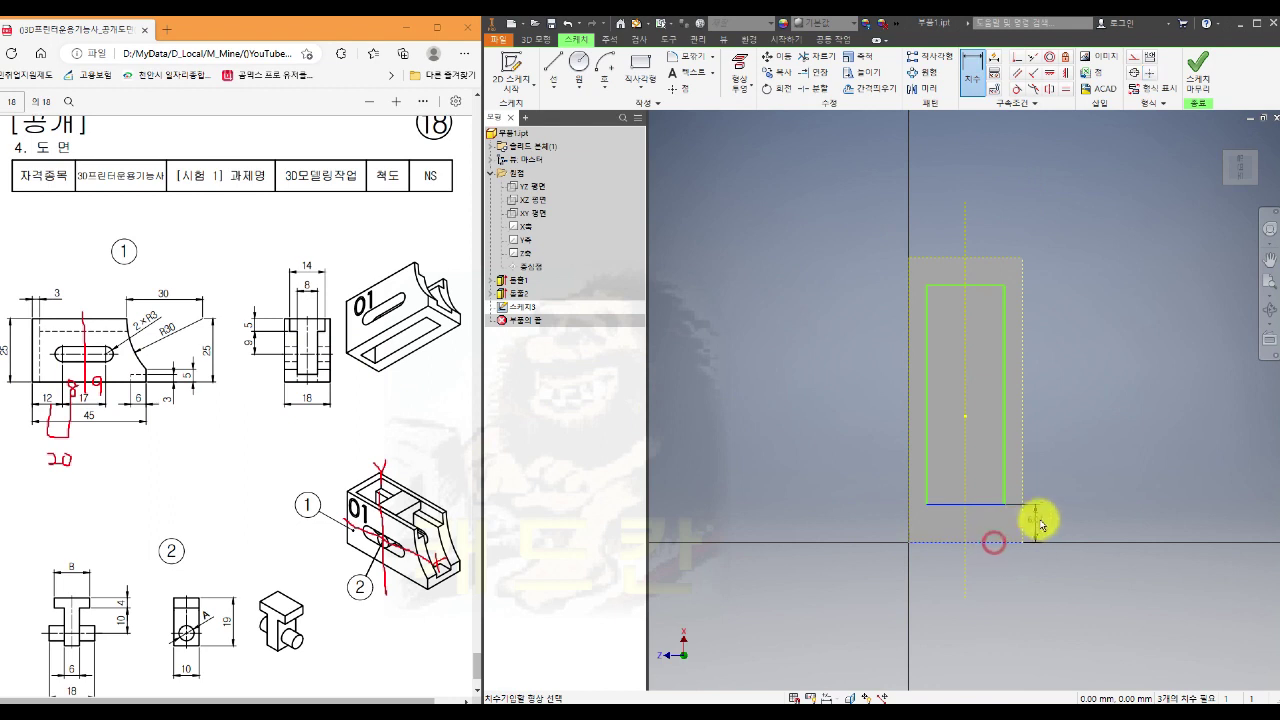
click(1059, 526)
text(3)
key(Return)
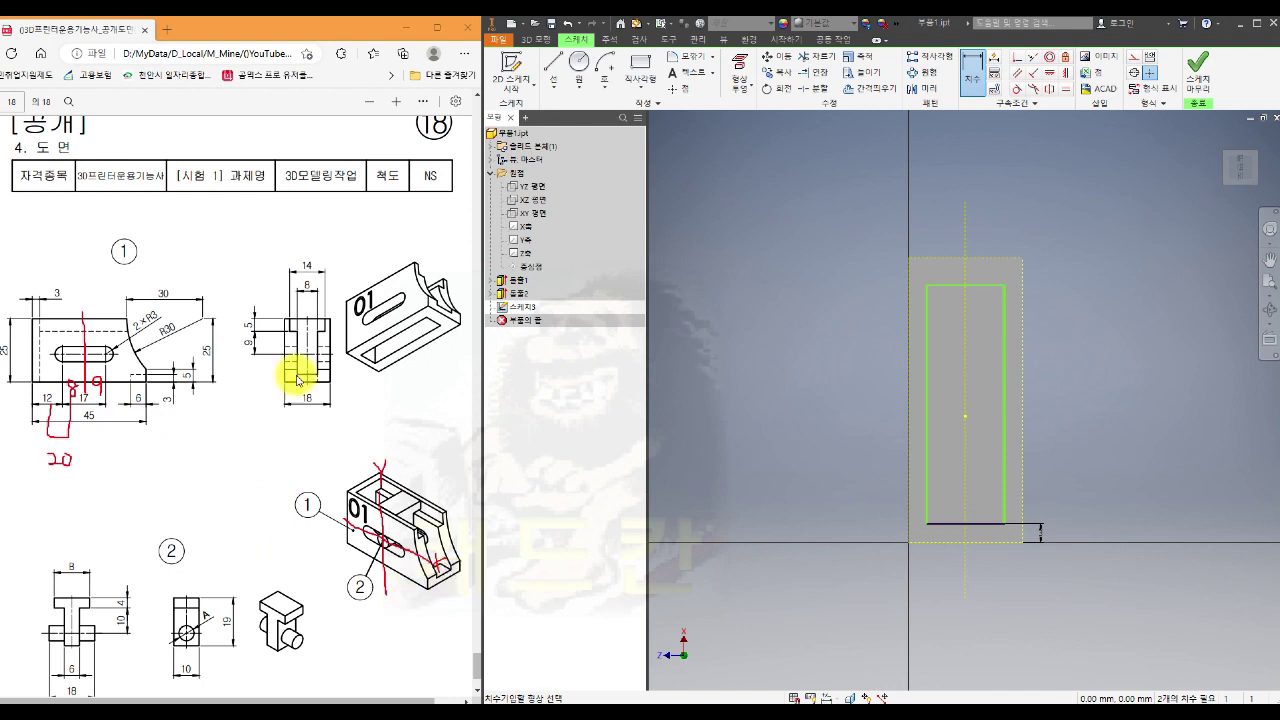
Dimension the rectangle's width between its two long sides as 8 mm
click(926, 482)
click(1004, 470)
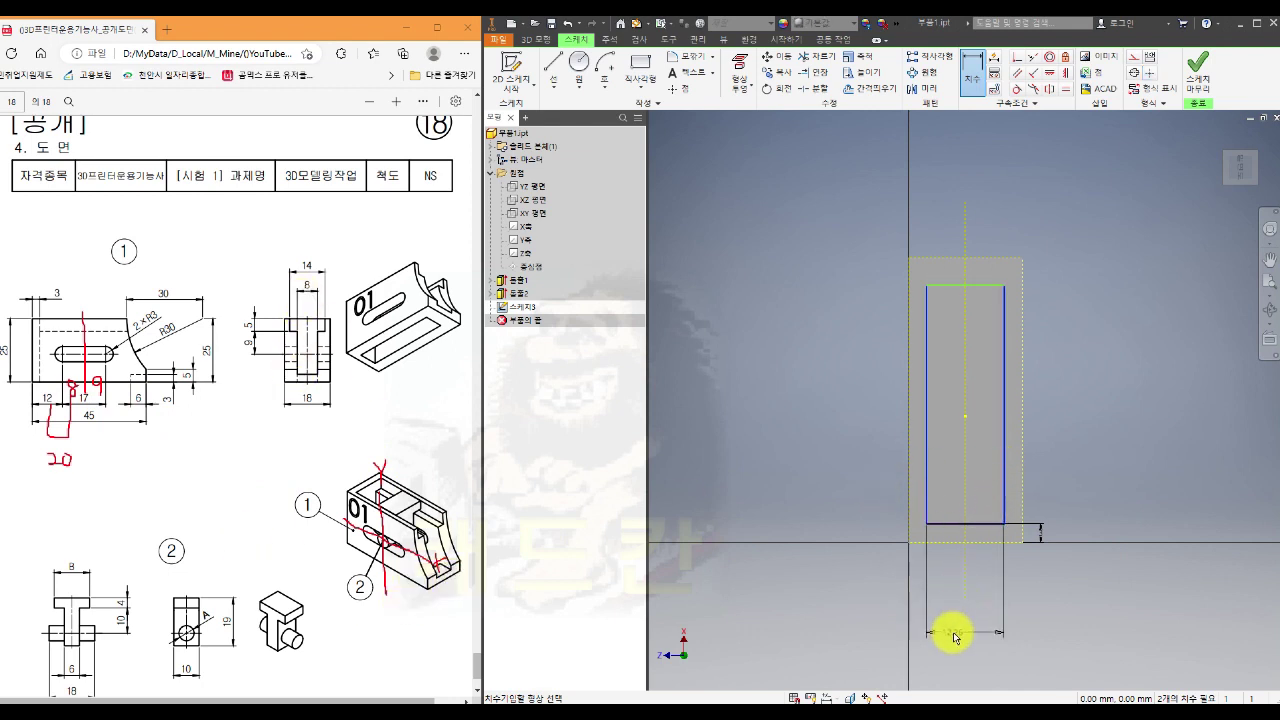
click(957, 630)
text(8)
key(Return)
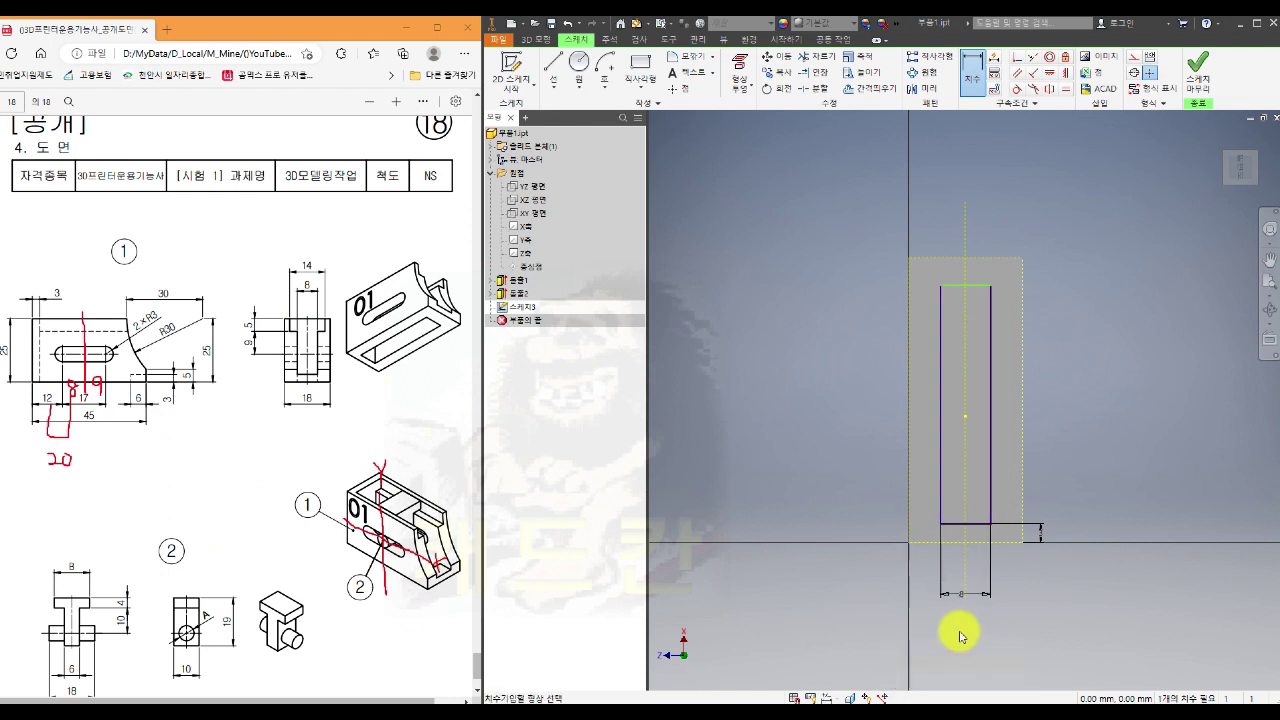
Dimension the gap between the rectangle's other short side and the block's curved-end edge as 6 mm, and finish the underside sketch
click(1044, 528)
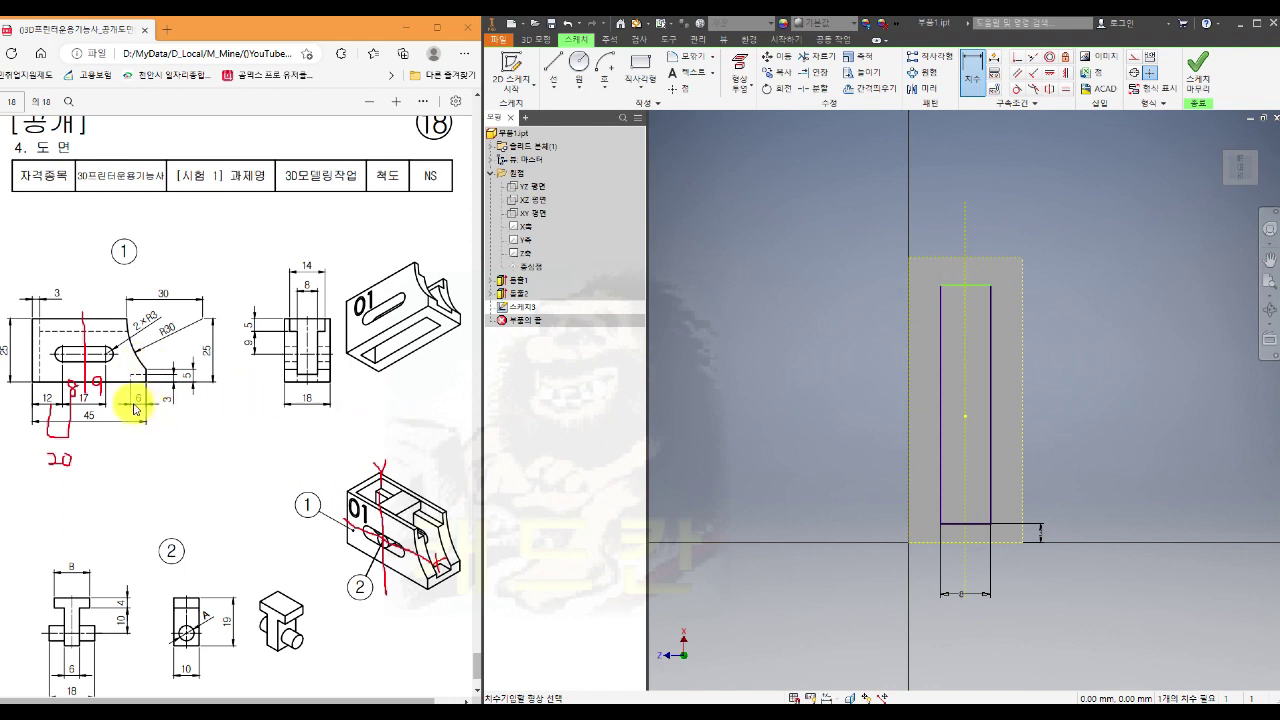
click(978, 262)
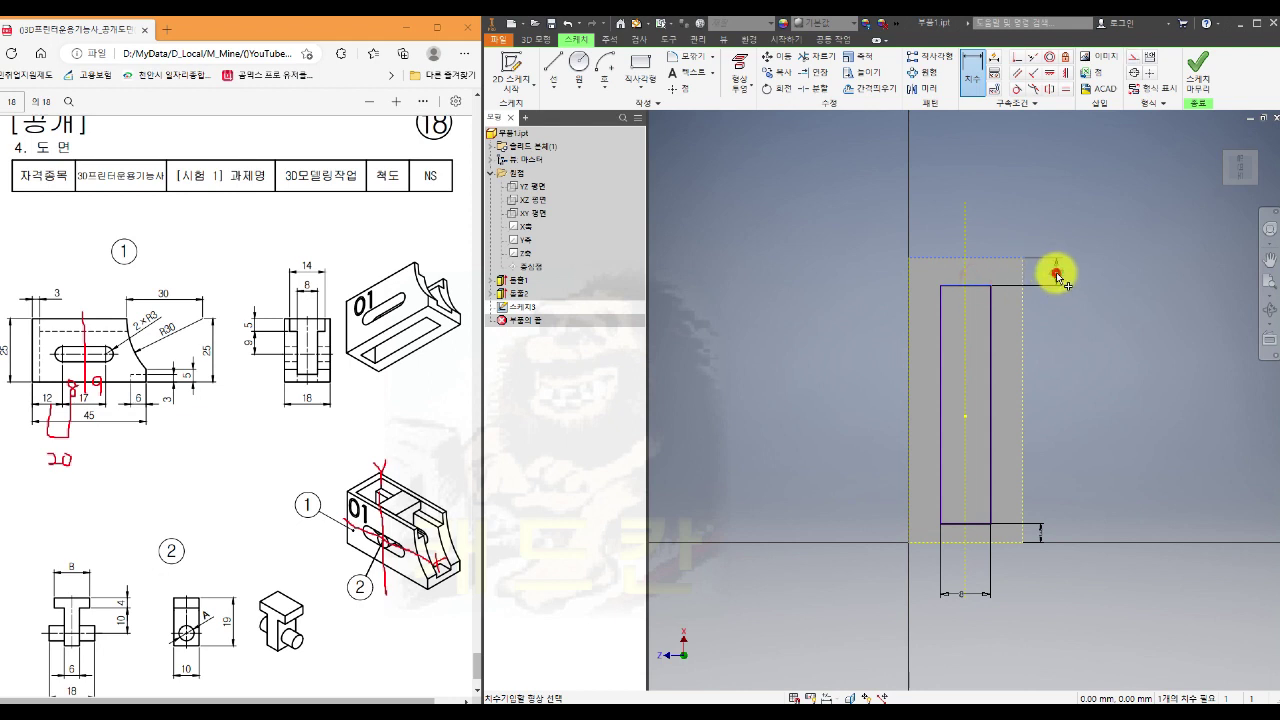
click(1056, 272)
text(6)
key(Return)
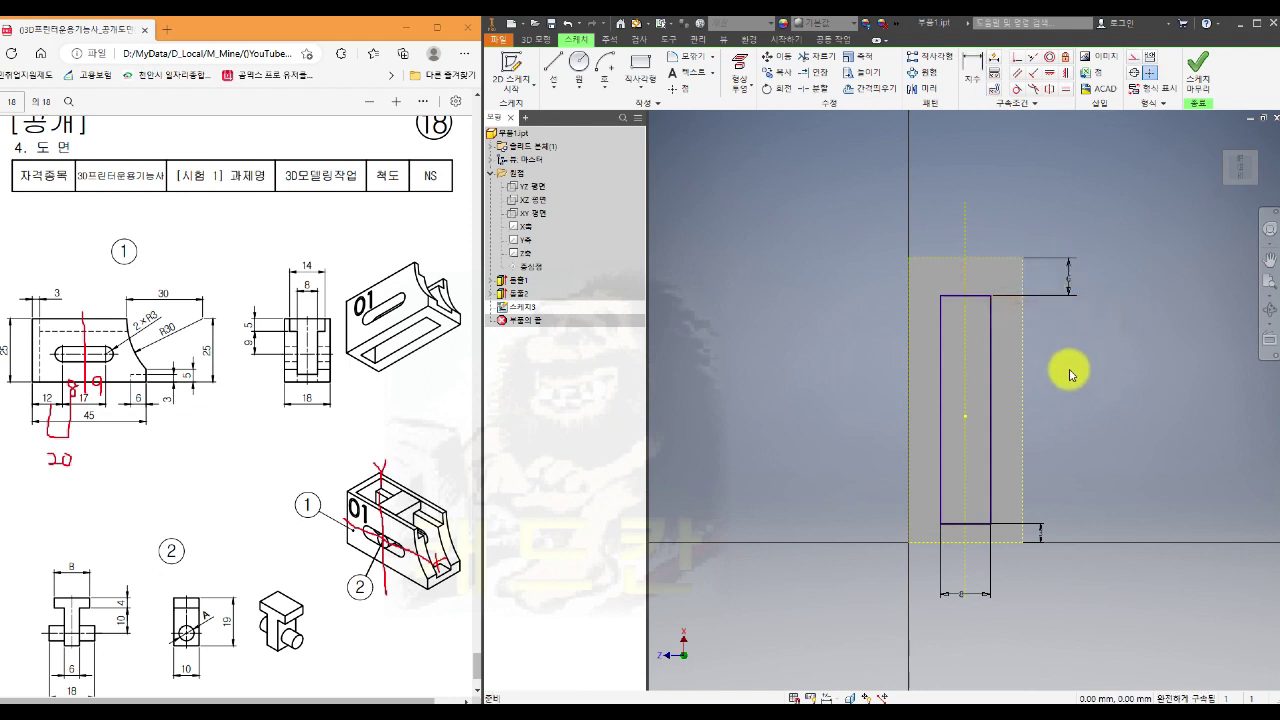
click(1197, 72)
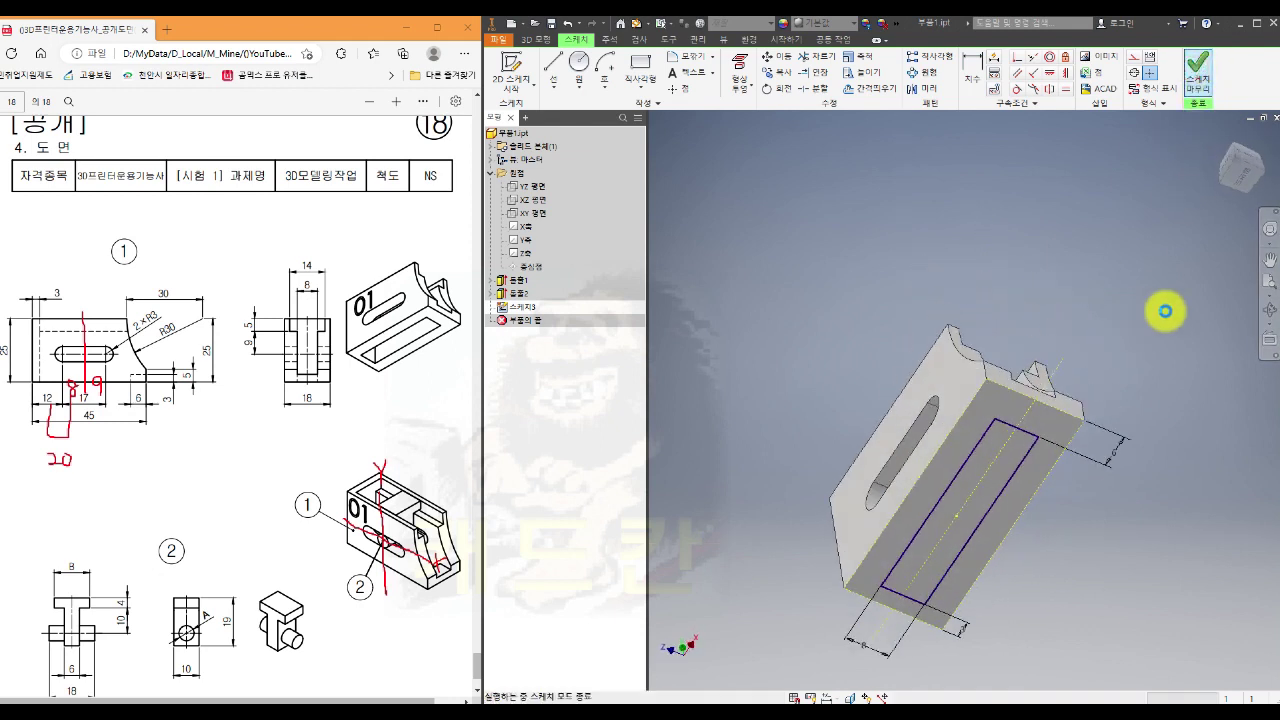
Cut the rectangle profile upward through the block with Extrude, using the To Next extent
click(555, 66)
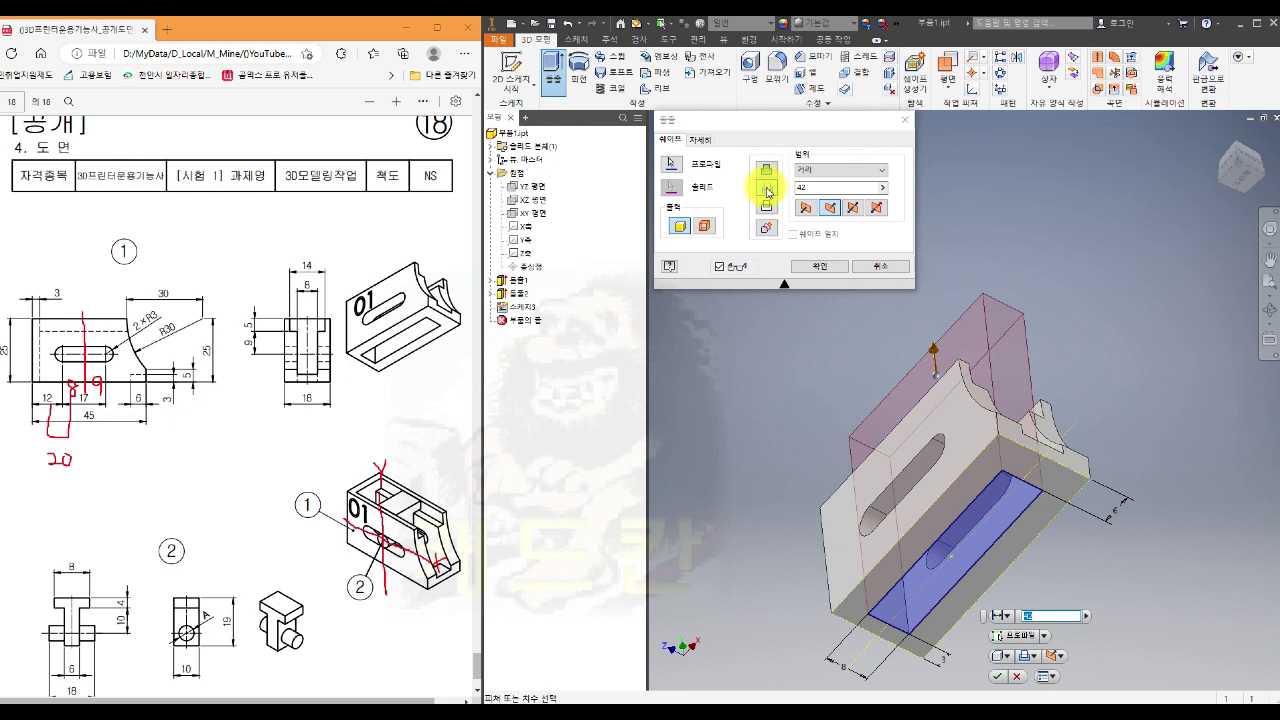
click(806, 171)
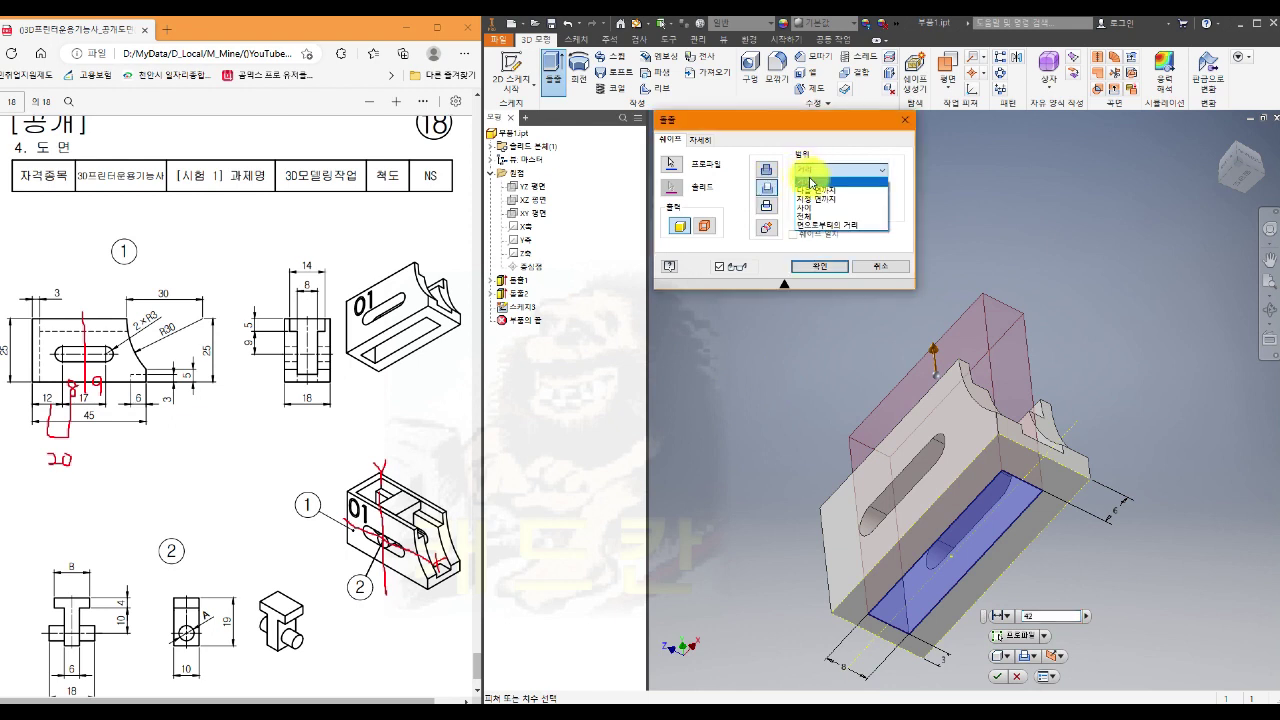
click(812, 190)
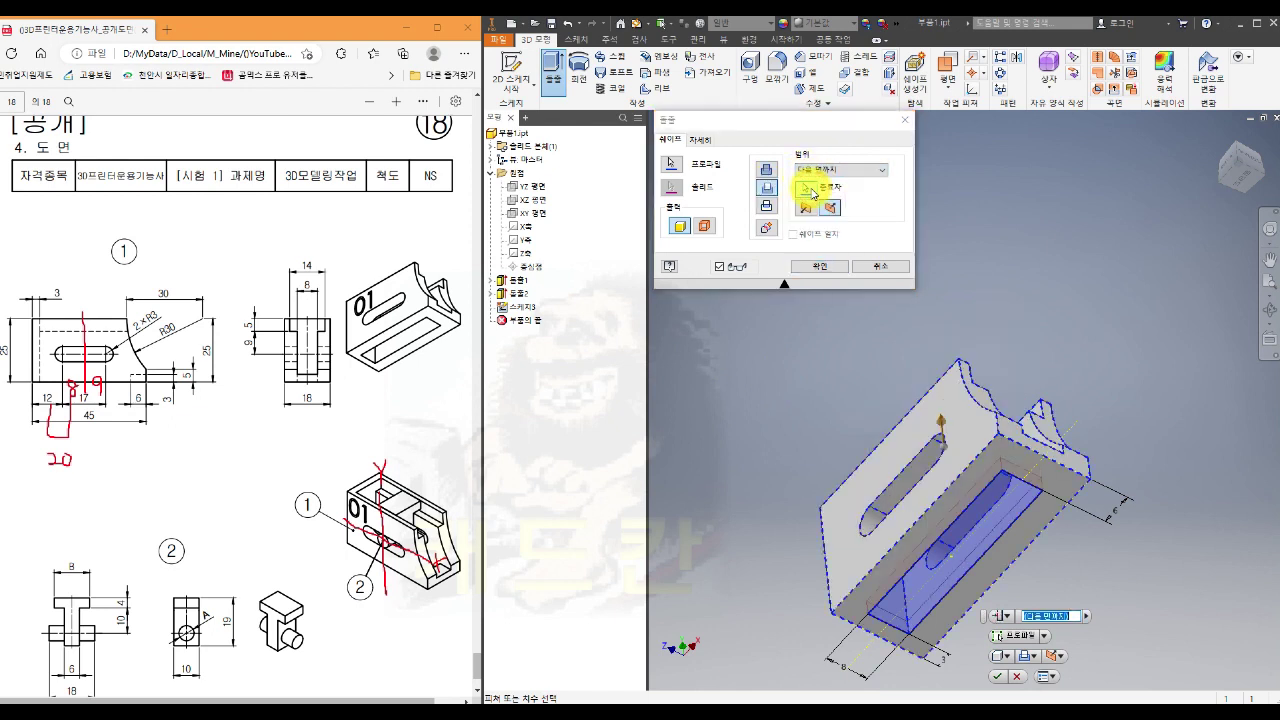
click(816, 266)
Create an offset work plane in front of the block's slotted side face
scroll(1071, 306, down, 5)
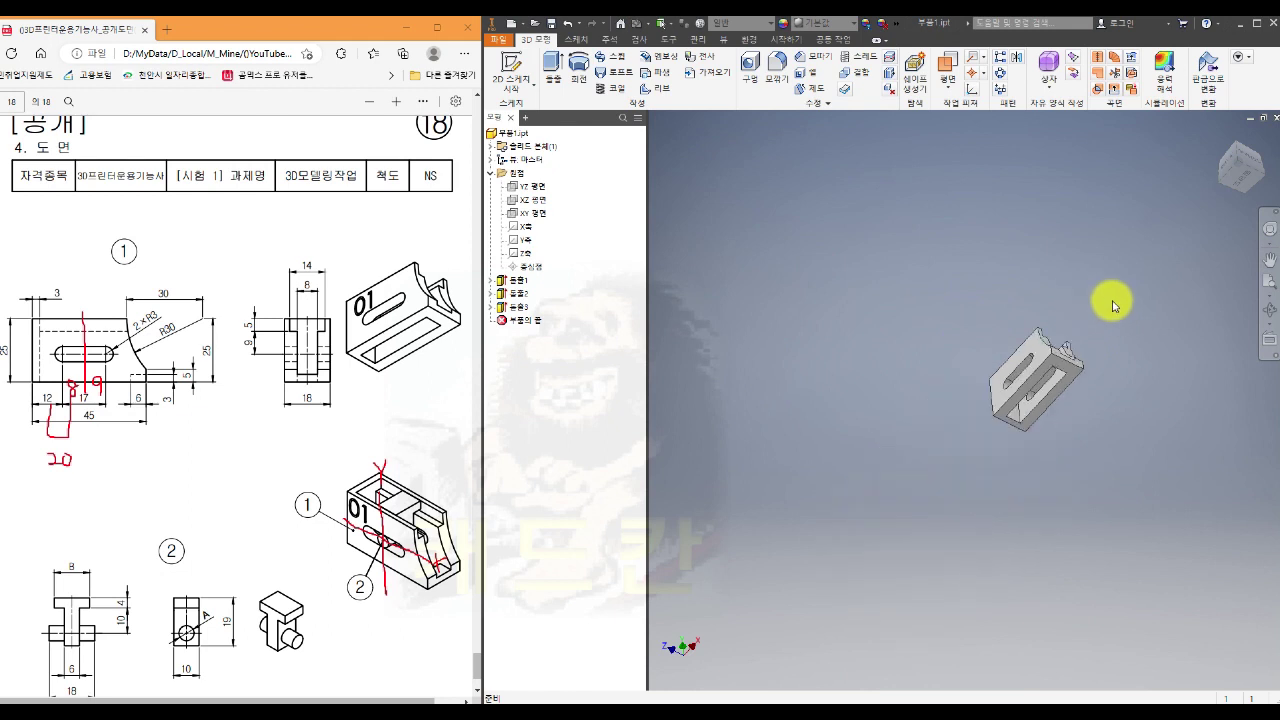
shift+middle_drag(1113, 348, 1142, 424)
scroll(1087, 370, up, 5)
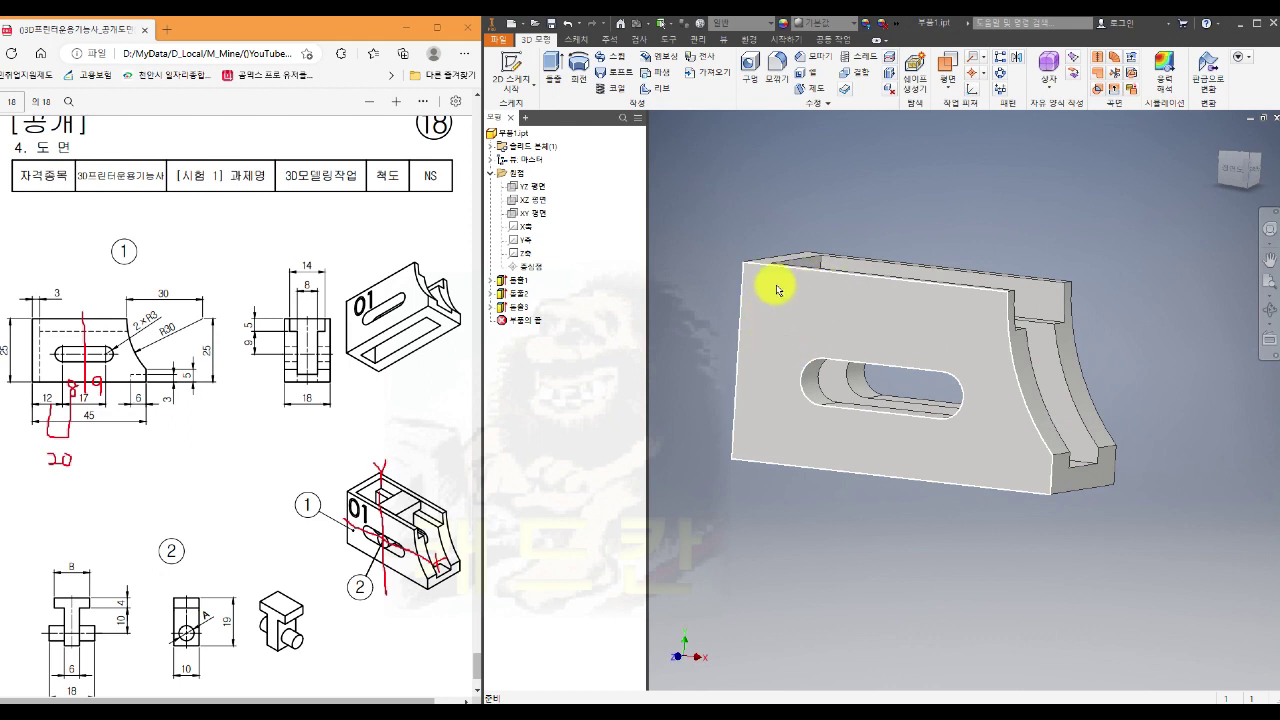
click(947, 63)
click(844, 300)
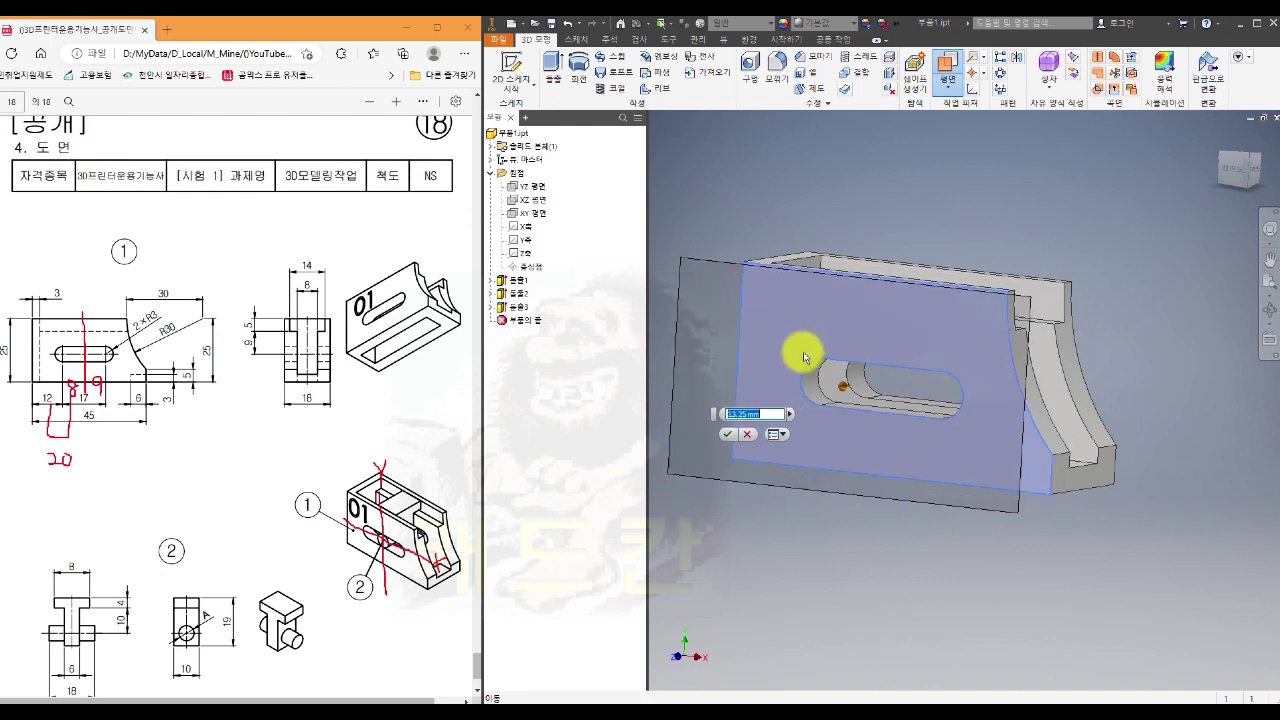
click(723, 437)
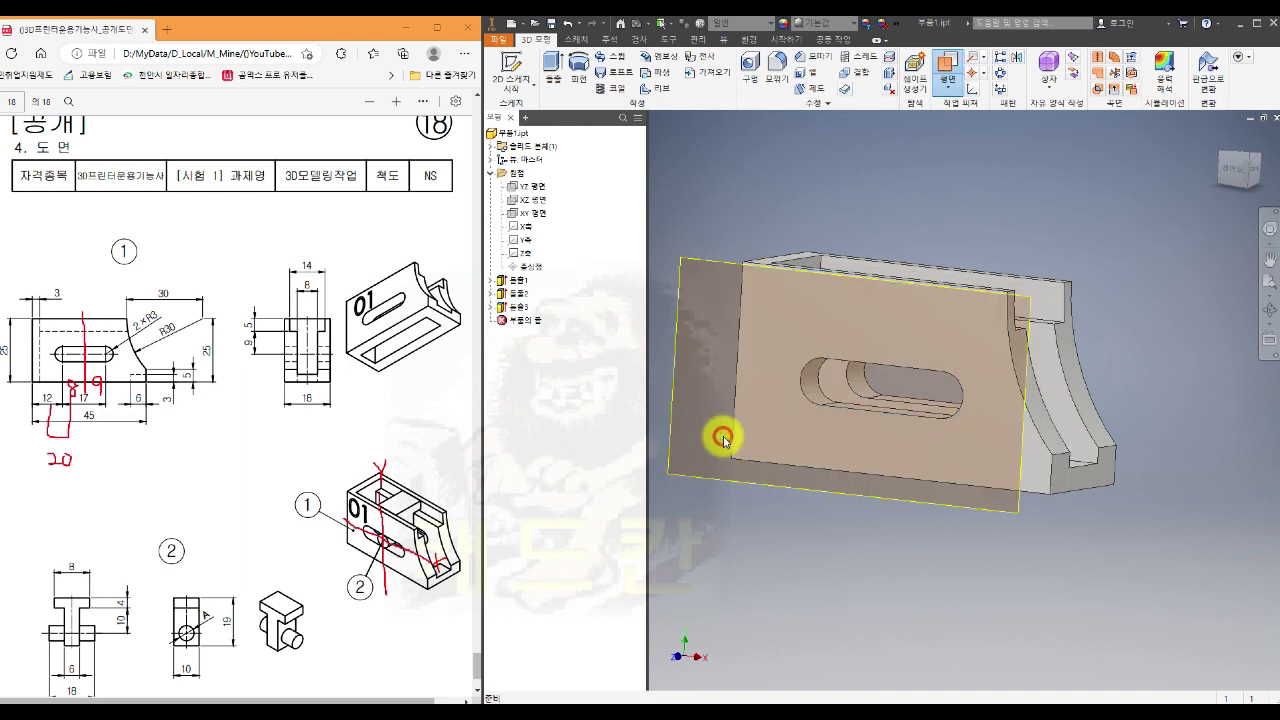
Start a sketch on the new work plane and insert the text 01 beside the slot
click(710, 262)
click(726, 249)
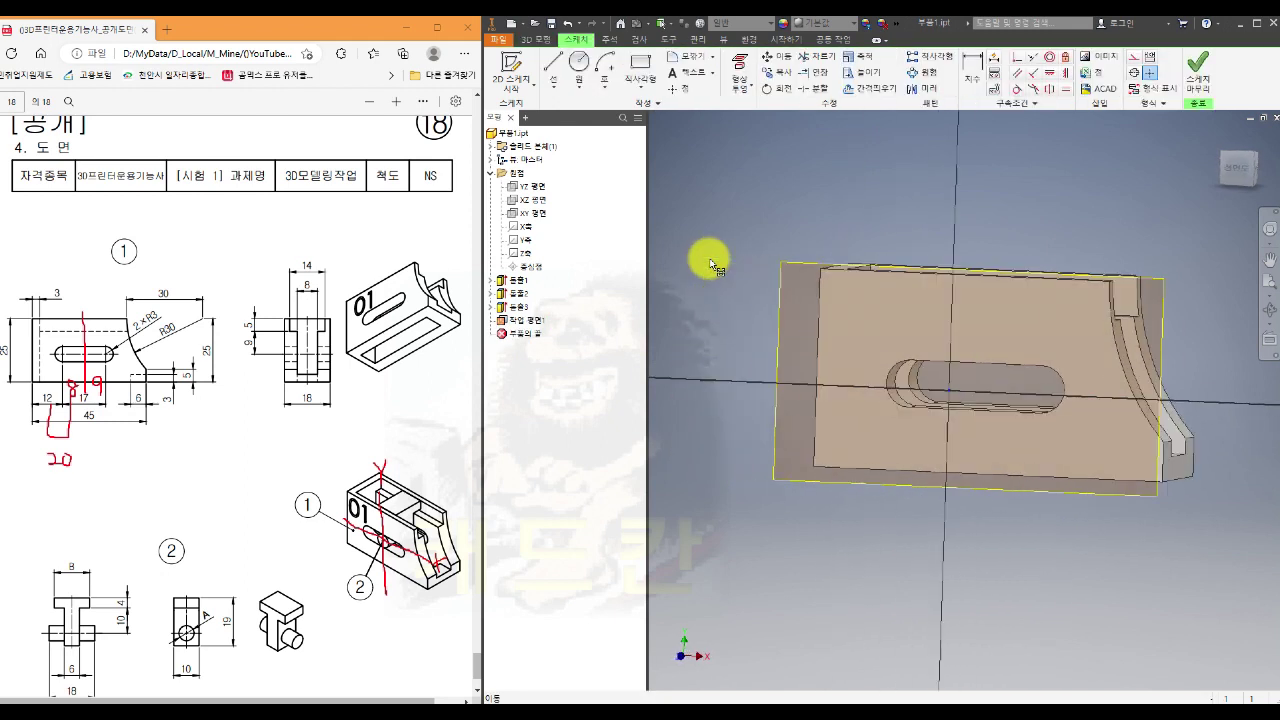
click(688, 72)
click(827, 338)
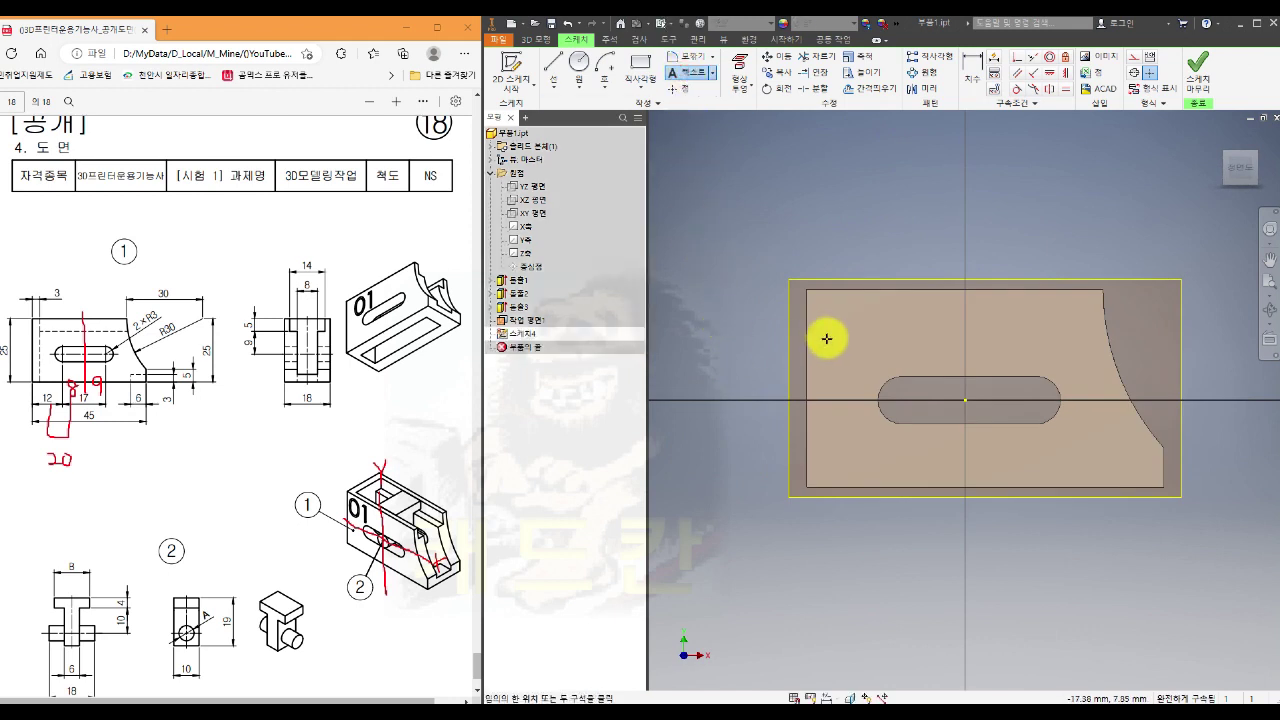
click(624, 346)
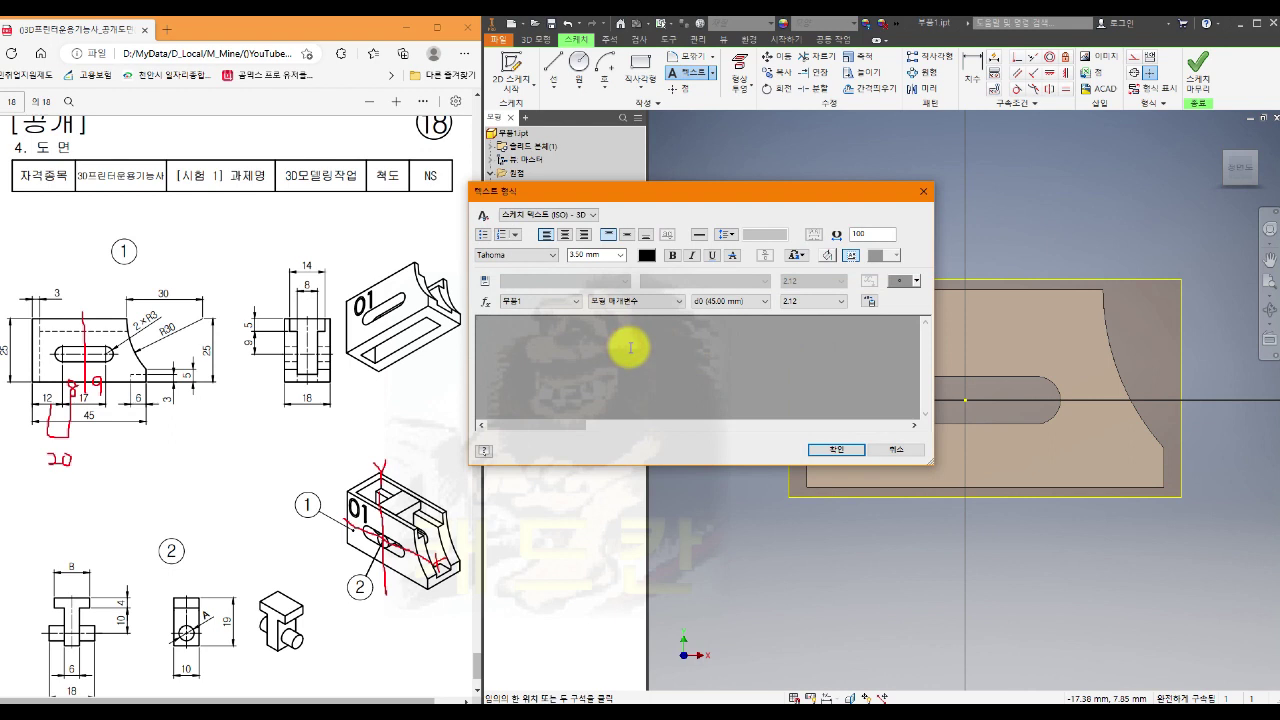
text(01)
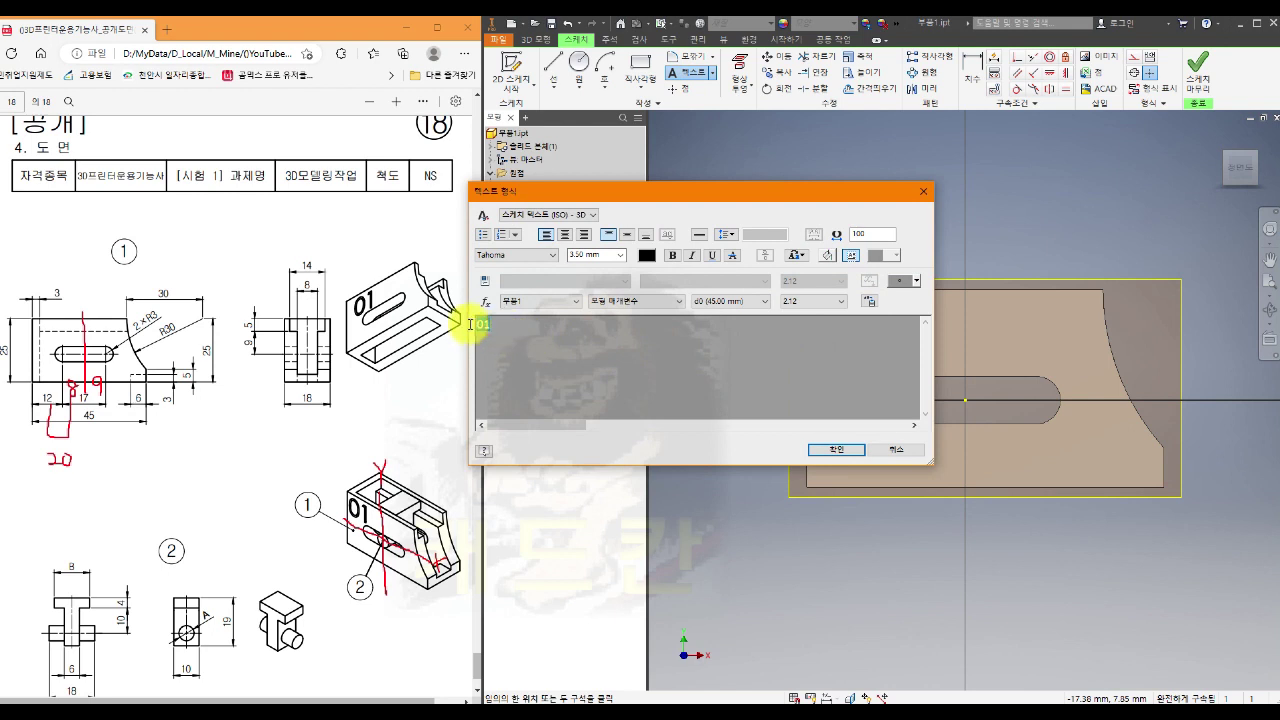
Set the 01 text's height to 8 mm and place it in the sketch
drag(471, 323, 502, 367)
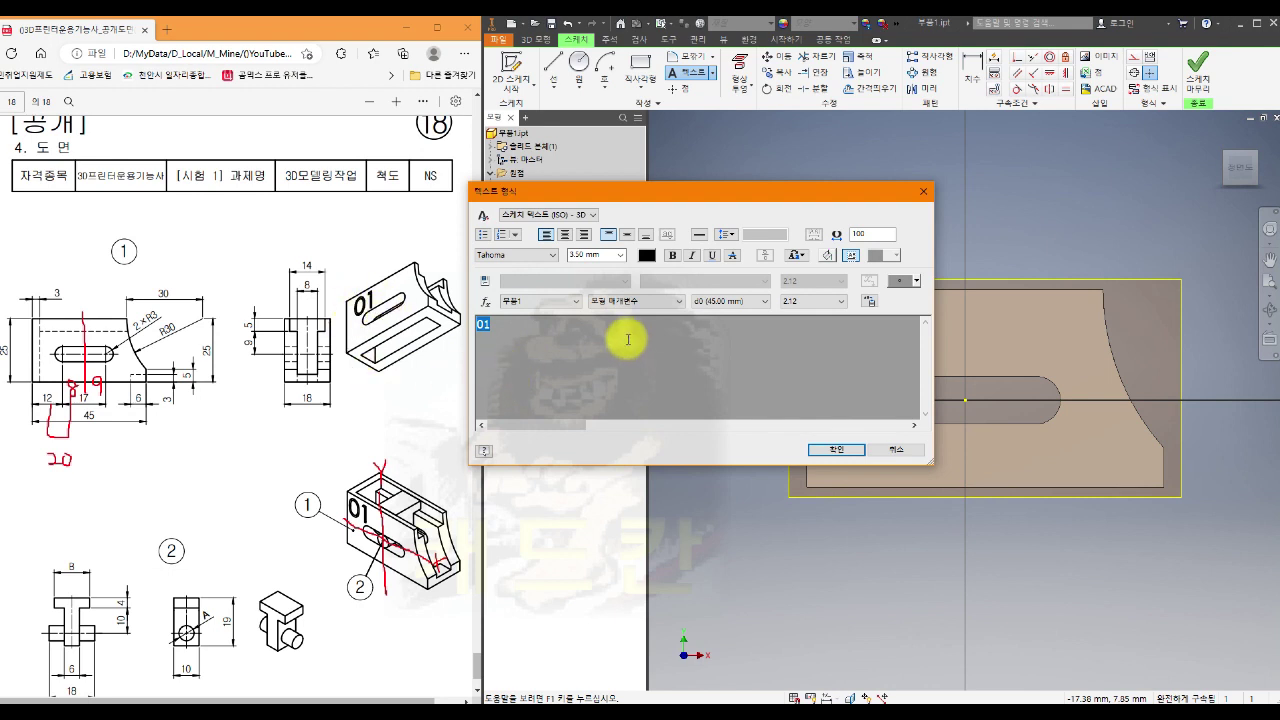
click(610, 255)
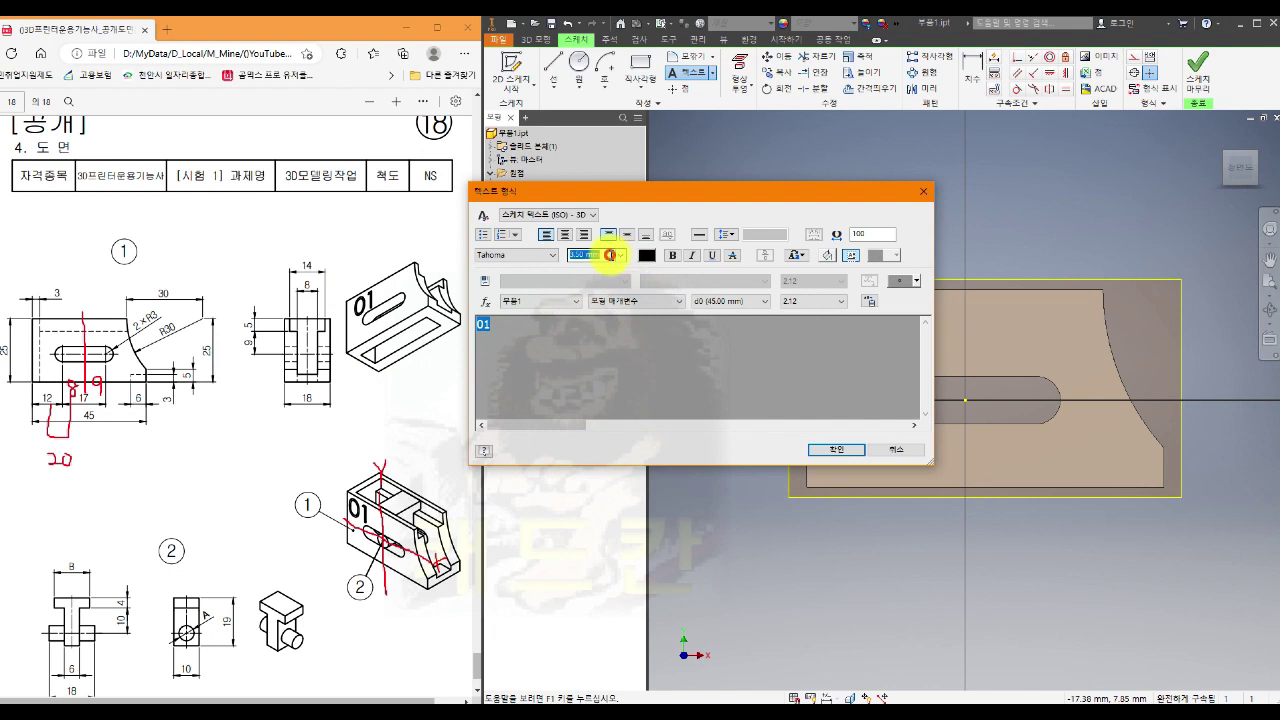
text(8)
click(603, 340)
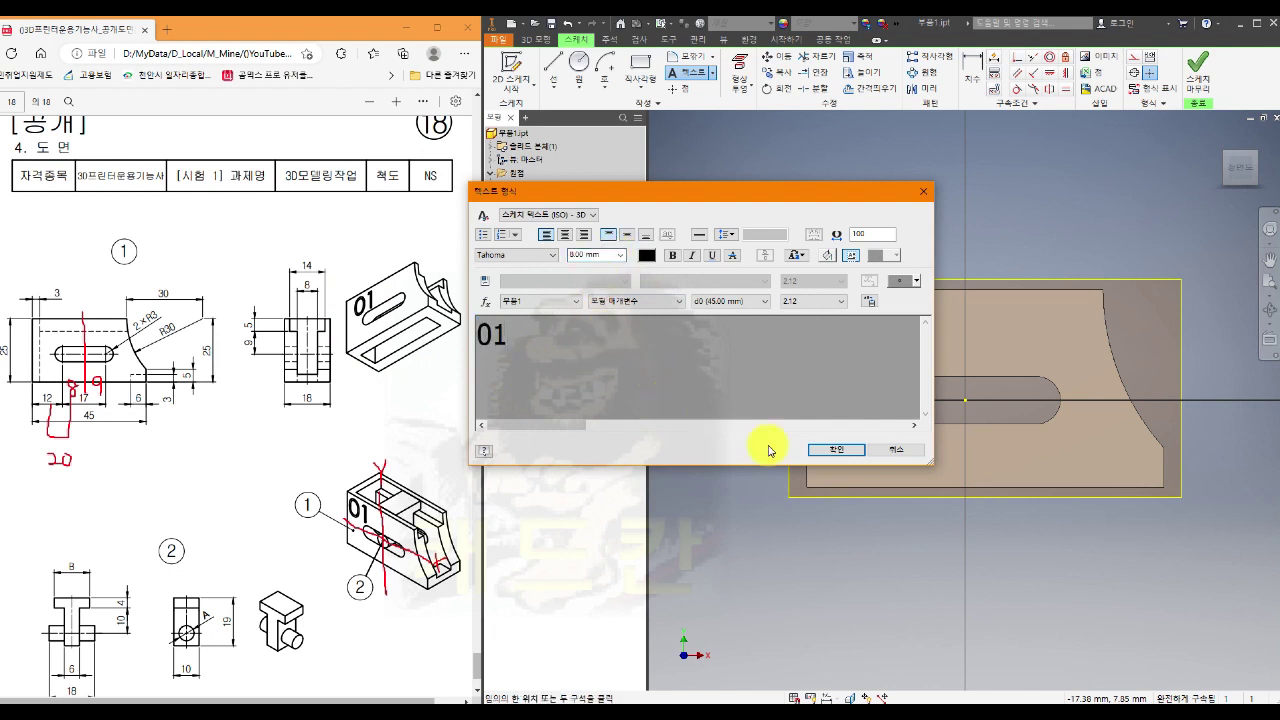
click(838, 451)
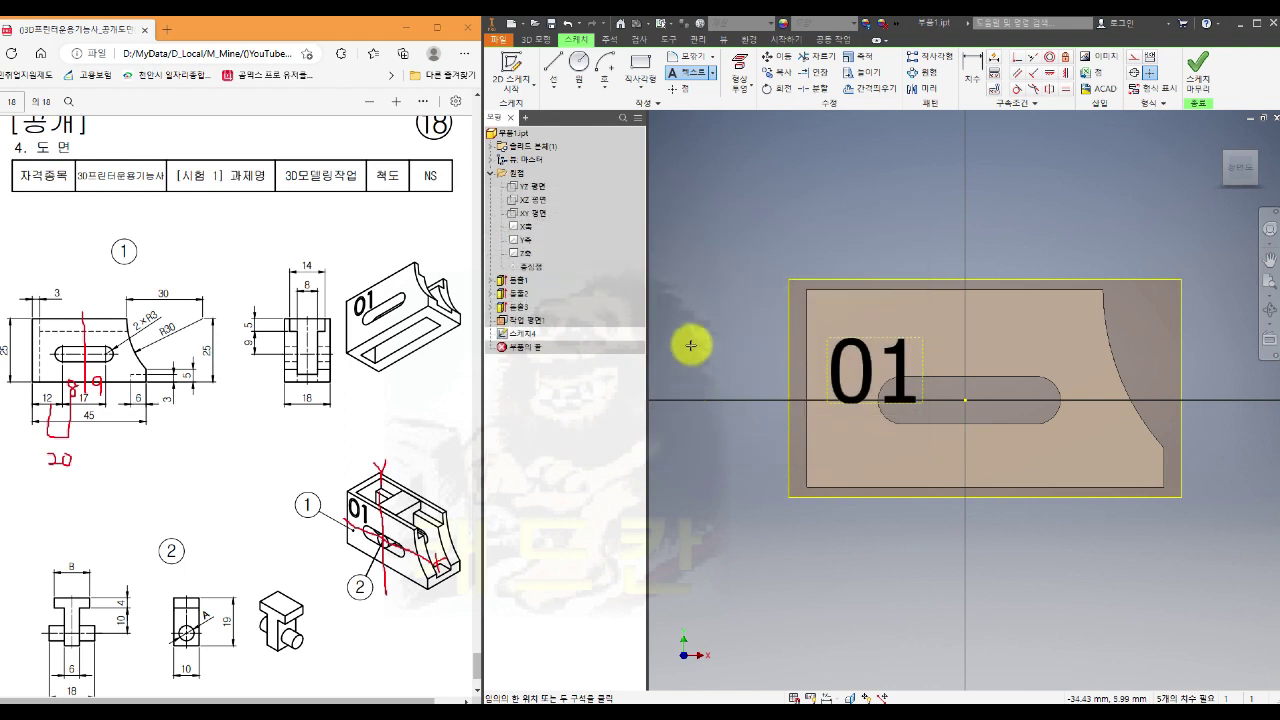
Move the 01 text above the slot near the block's square corner and finish the sketch
key(Escape)
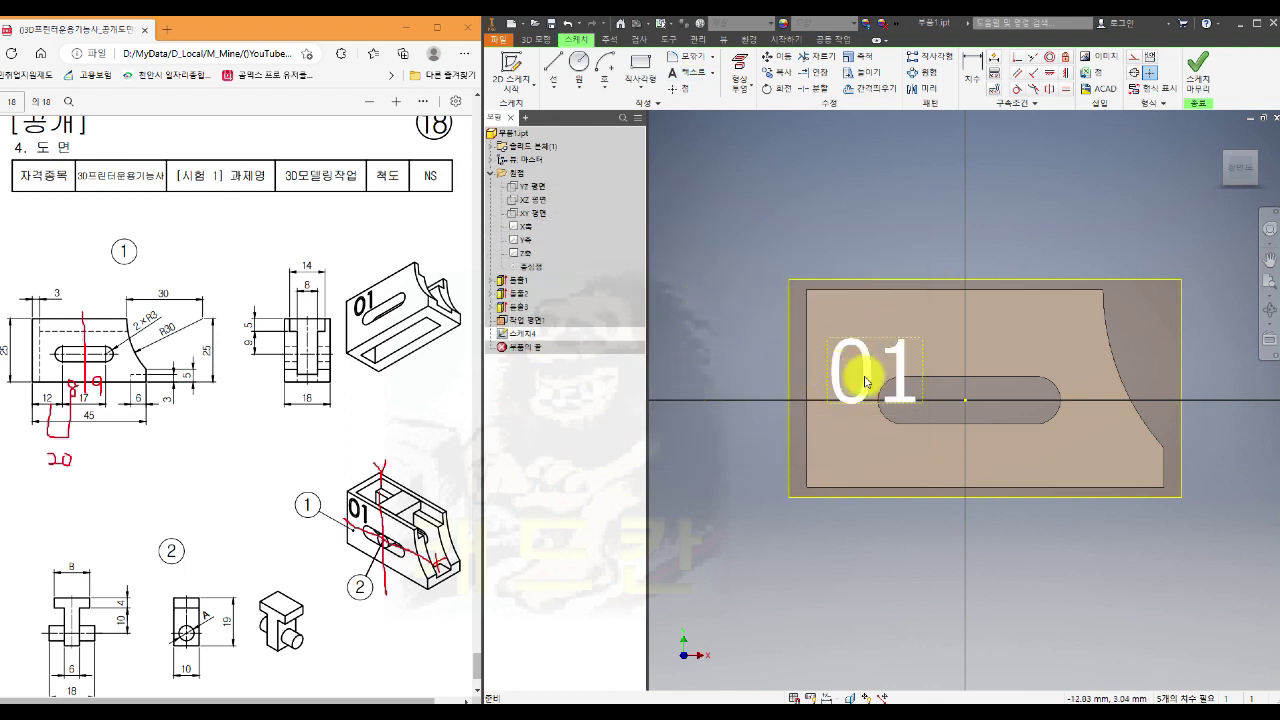
drag(852, 378, 867, 342)
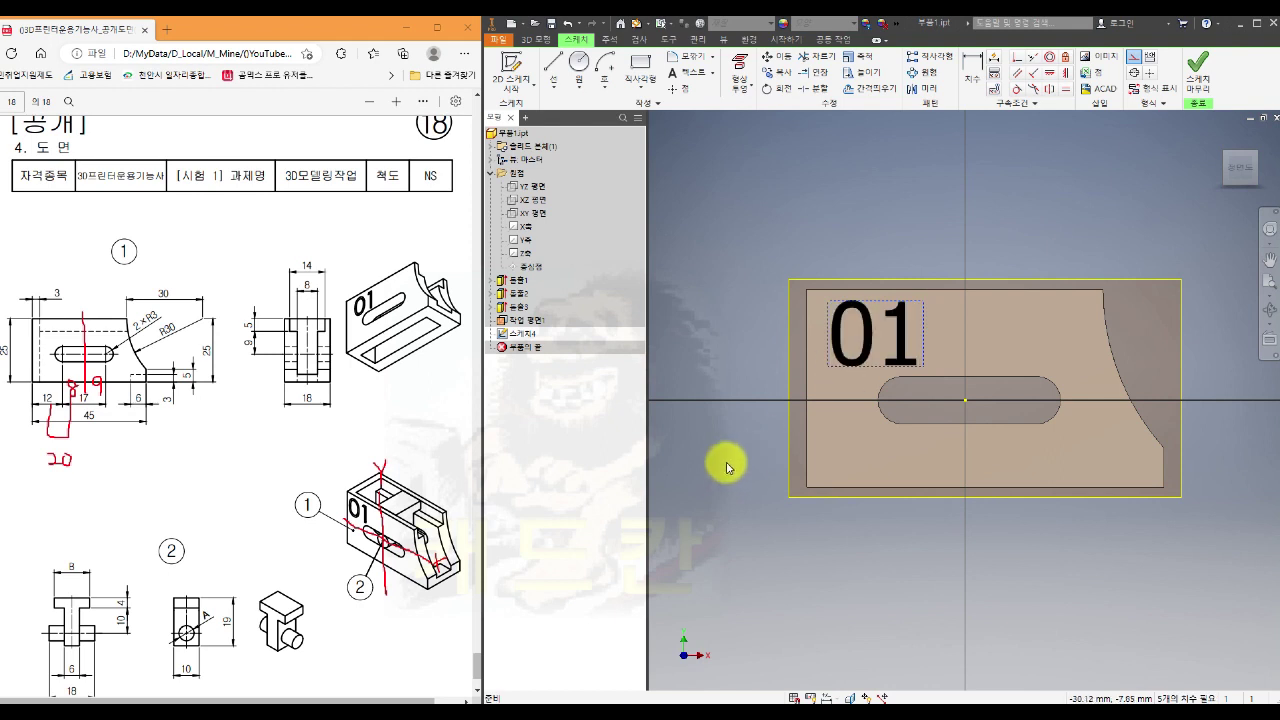
click(724, 468)
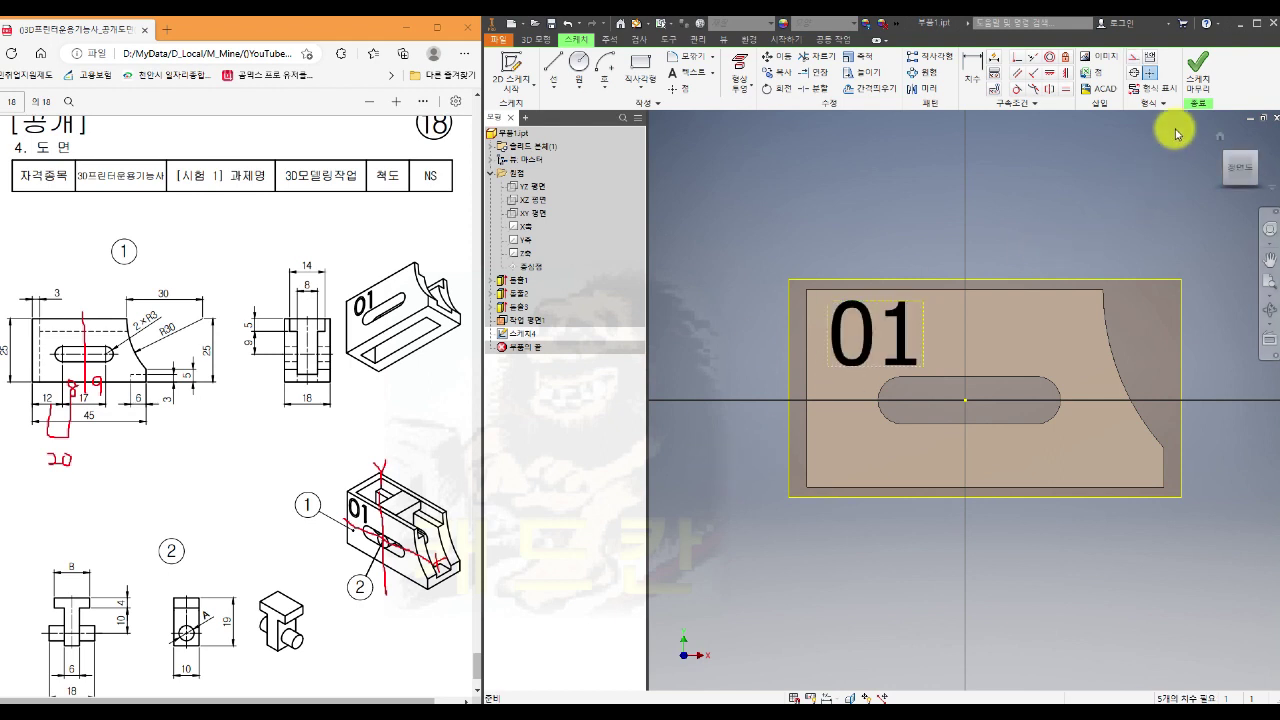
click(1197, 72)
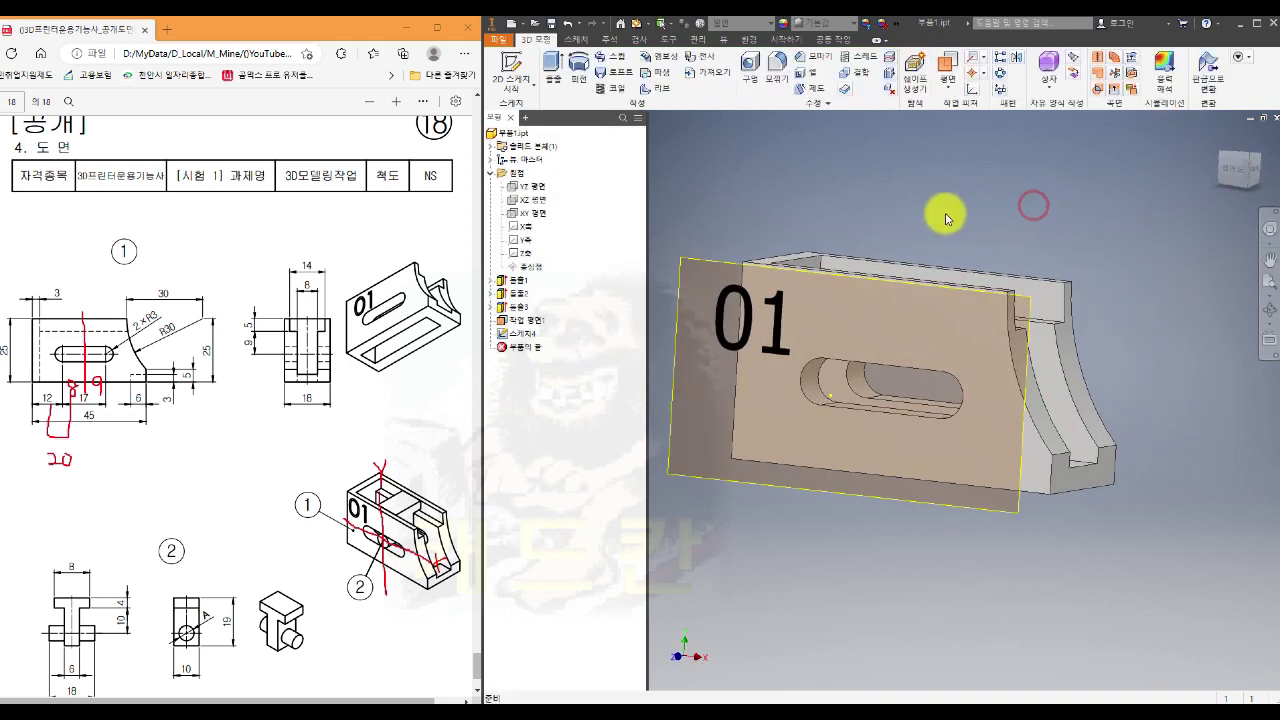
Engrave the 01 text 1 mm deep into the side face with Emboss, directed toward the block
click(660, 56)
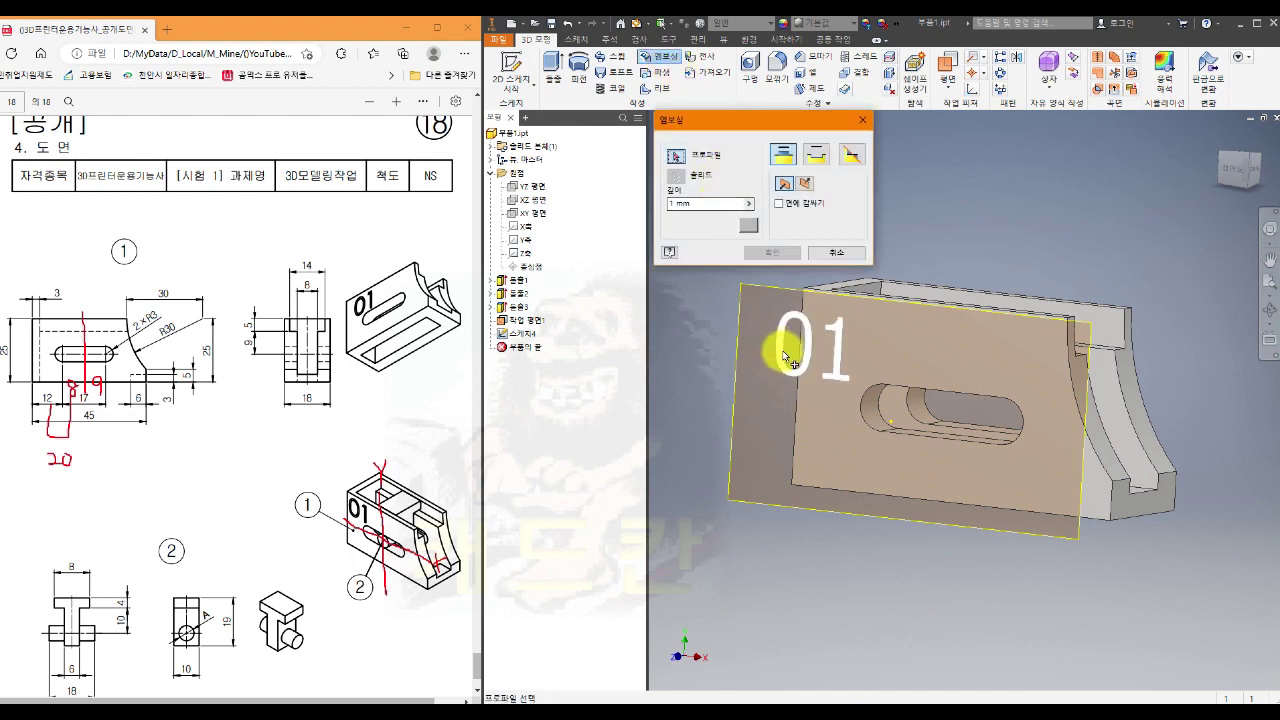
click(777, 345)
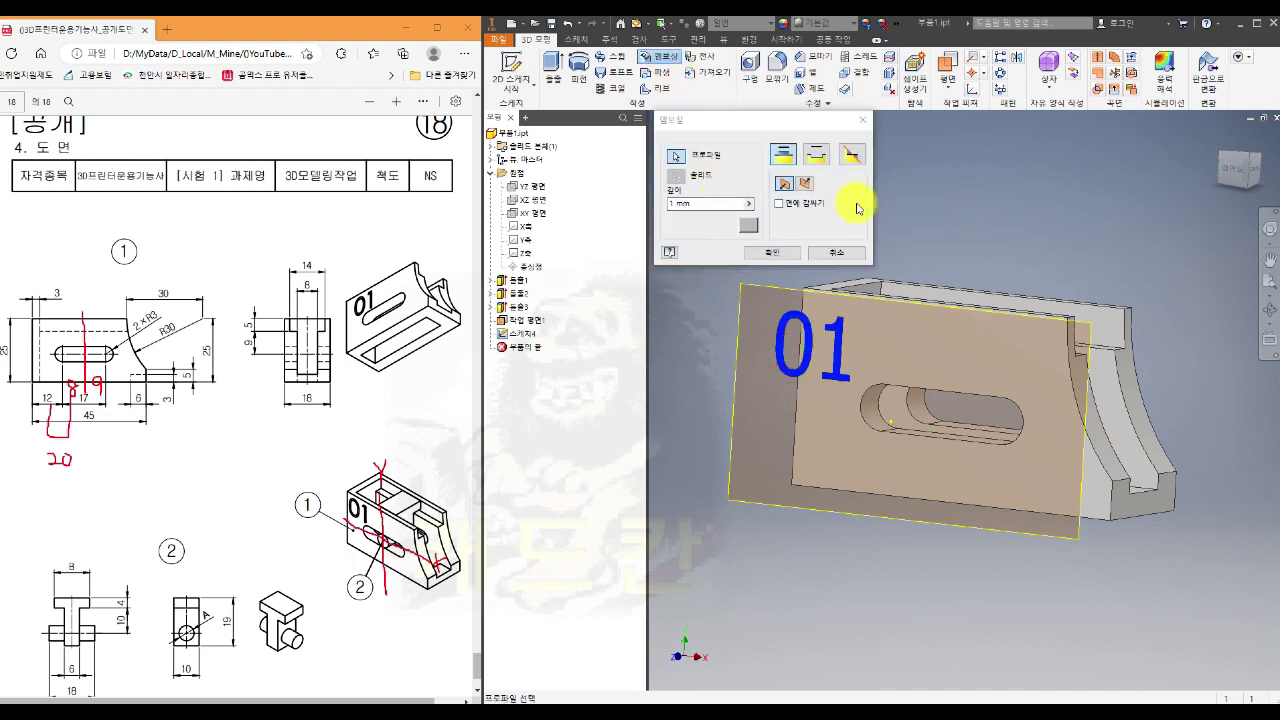
click(803, 184)
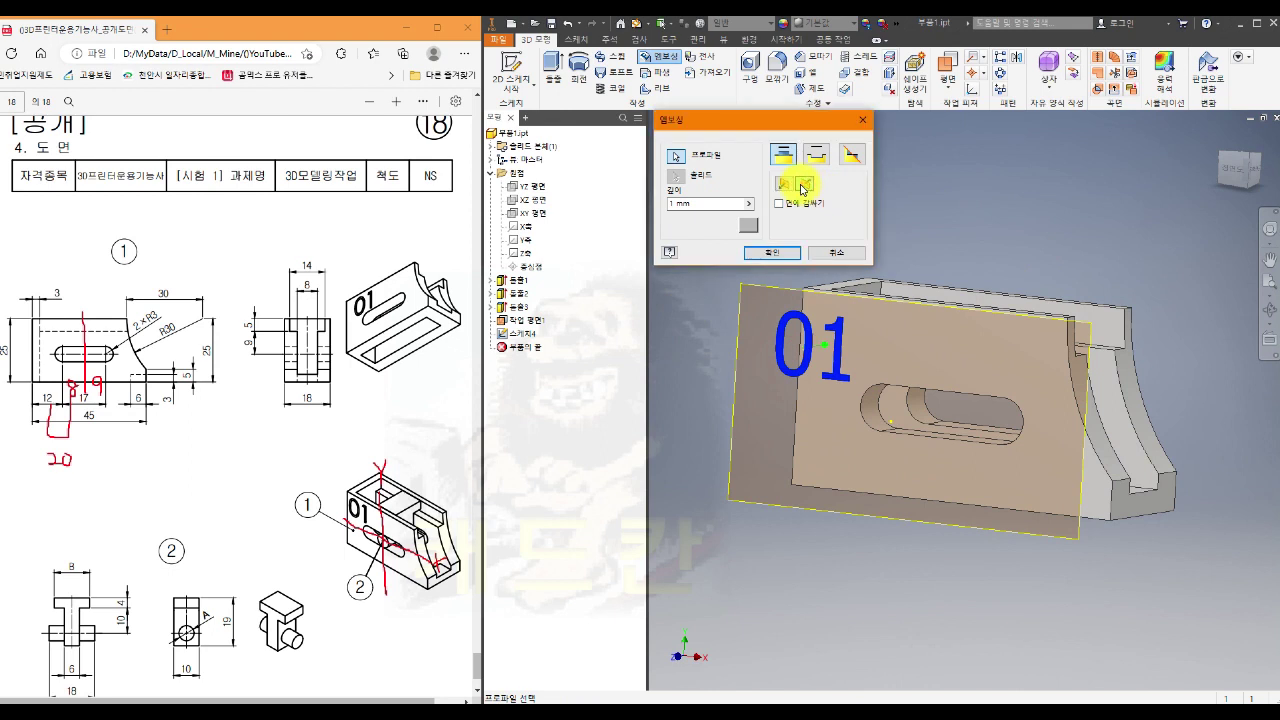
click(814, 156)
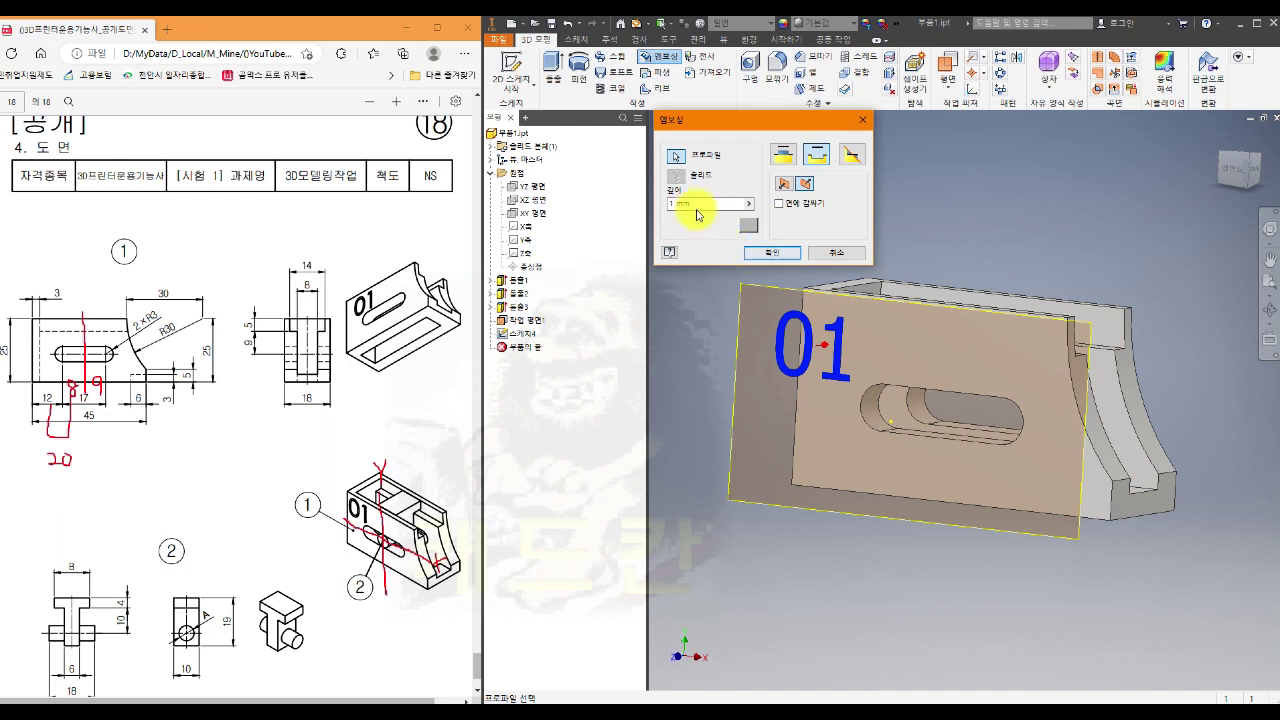
click(764, 253)
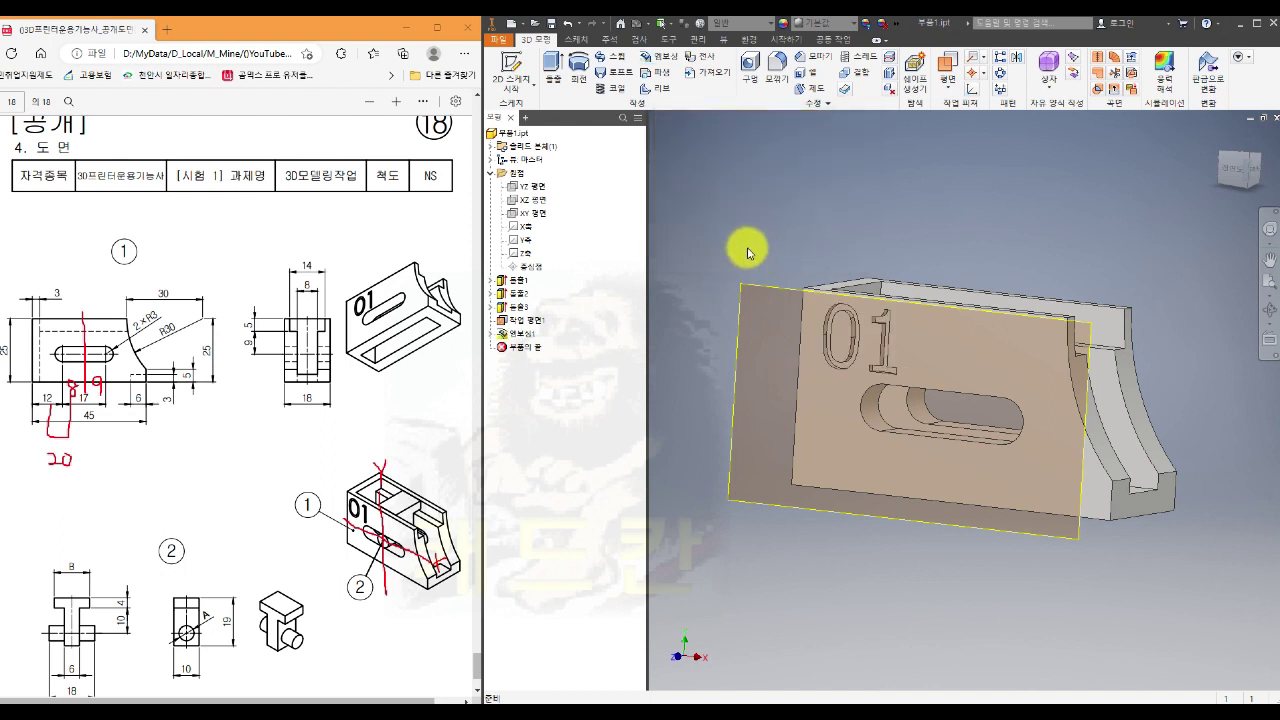
Hide the work plane in front of the side face and return the model to its home view
right_click(530, 320)
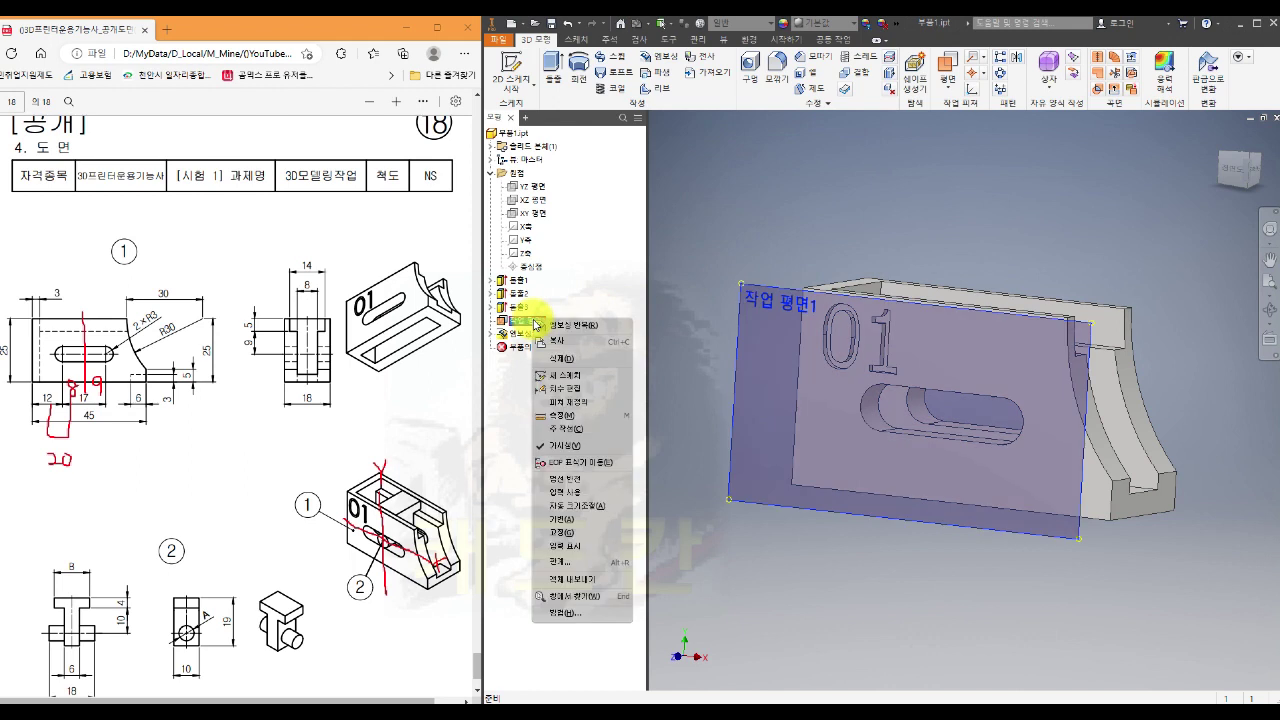
click(544, 446)
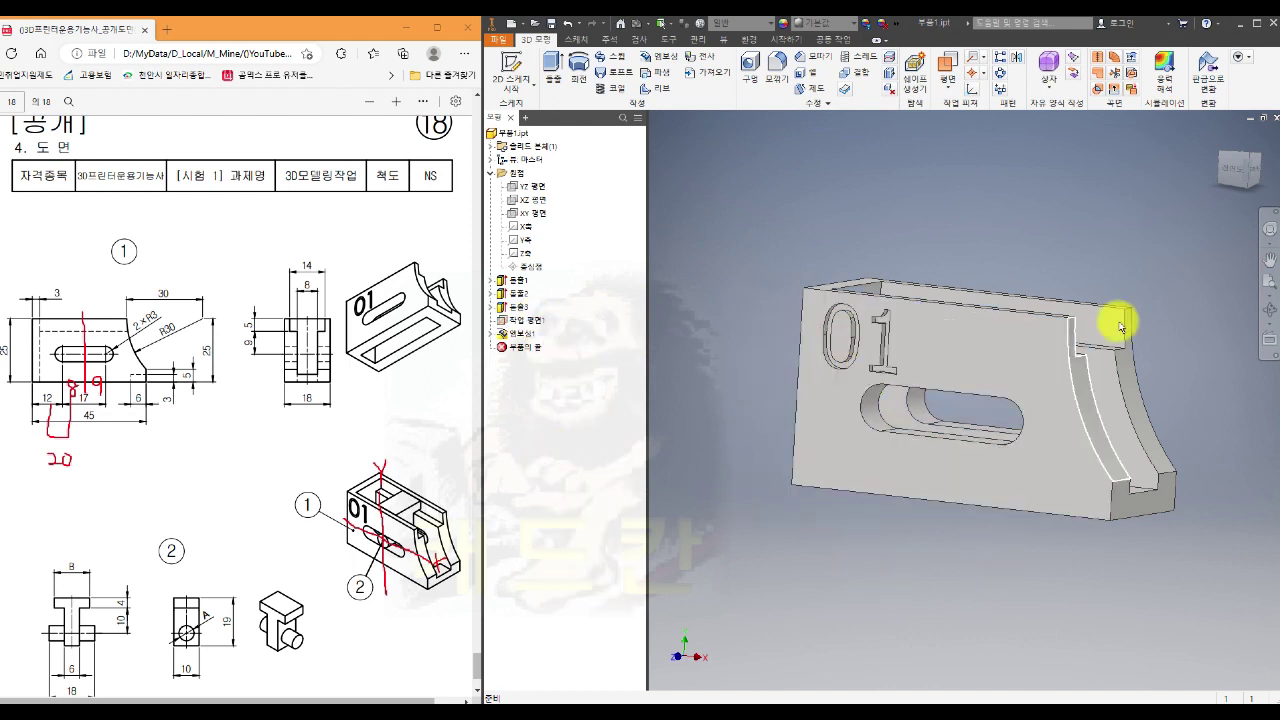
click(1221, 133)
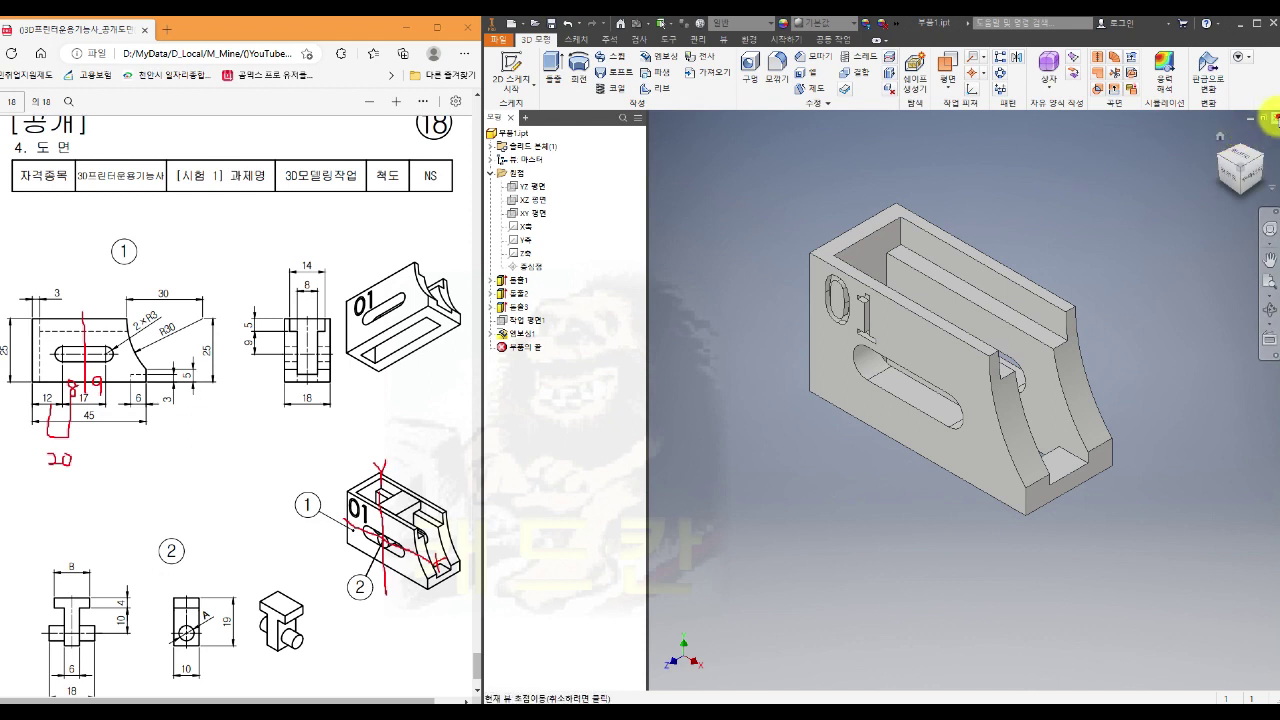
Close the finished part and create a new part from the SM templates.ipt template
click(1272, 117)
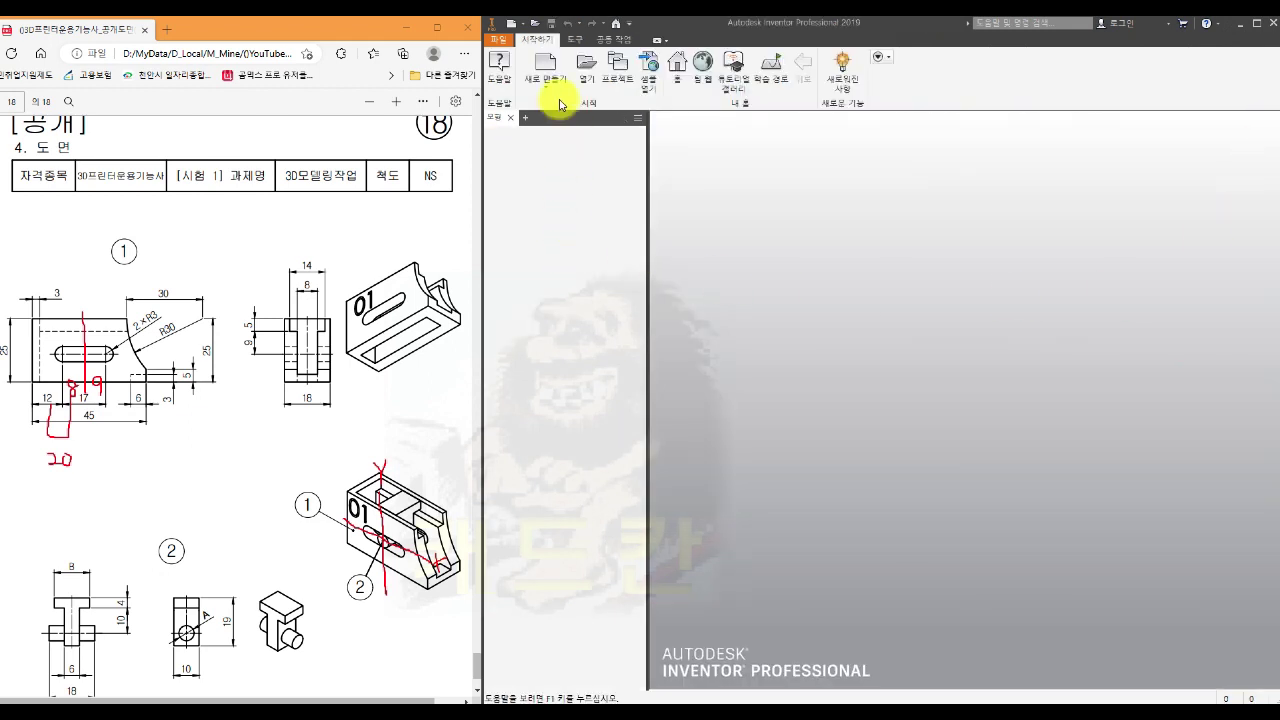
click(545, 66)
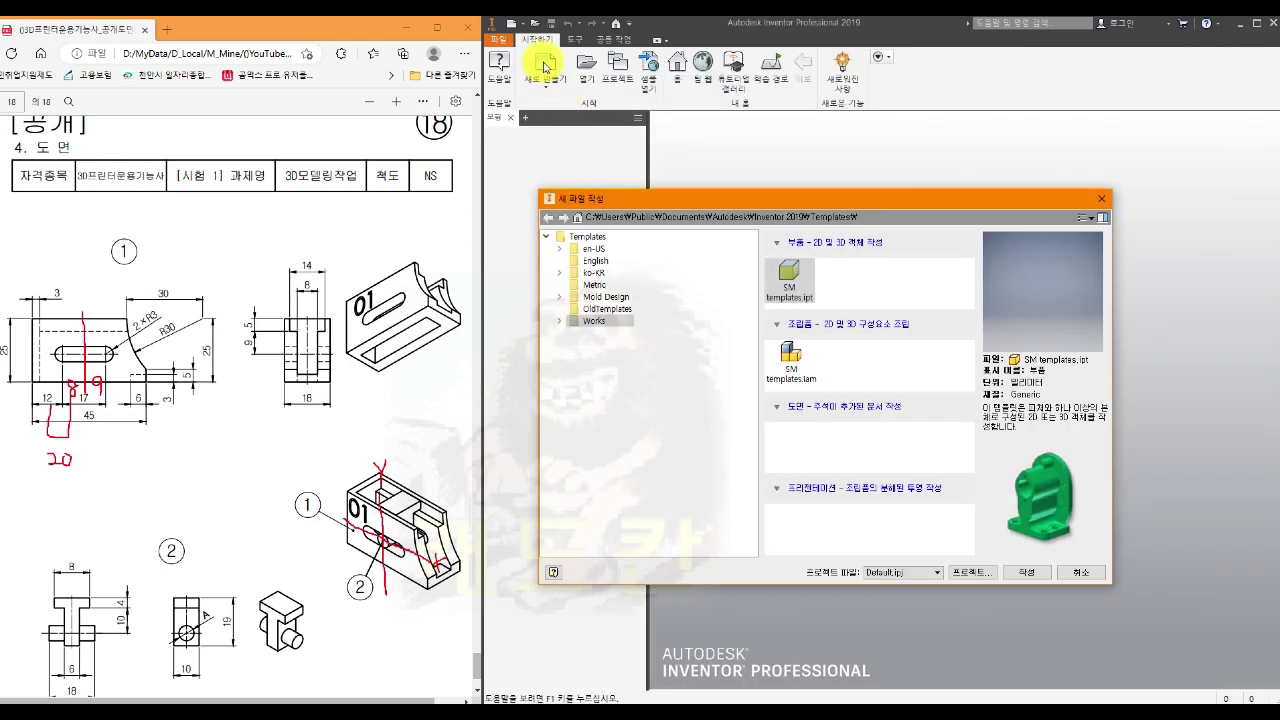
click(789, 276)
click(1027, 572)
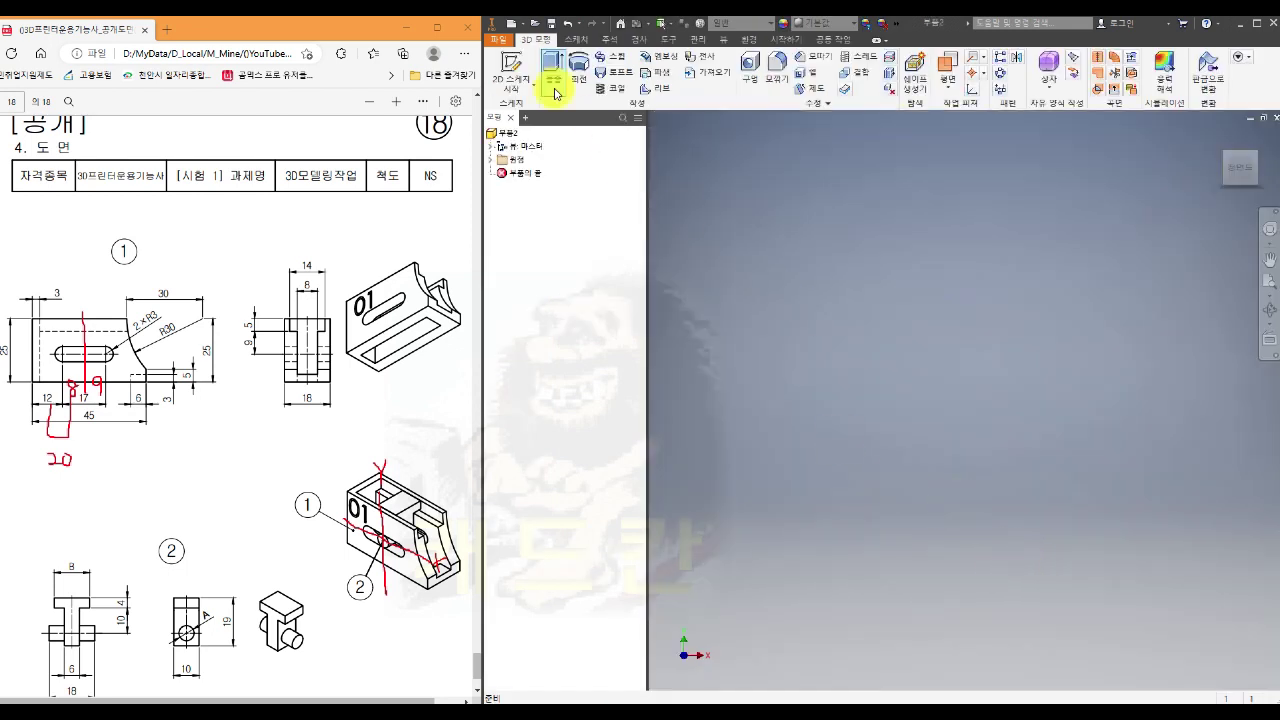
Save the new part as 부품2.ipt in the 18 folder
click(494, 41)
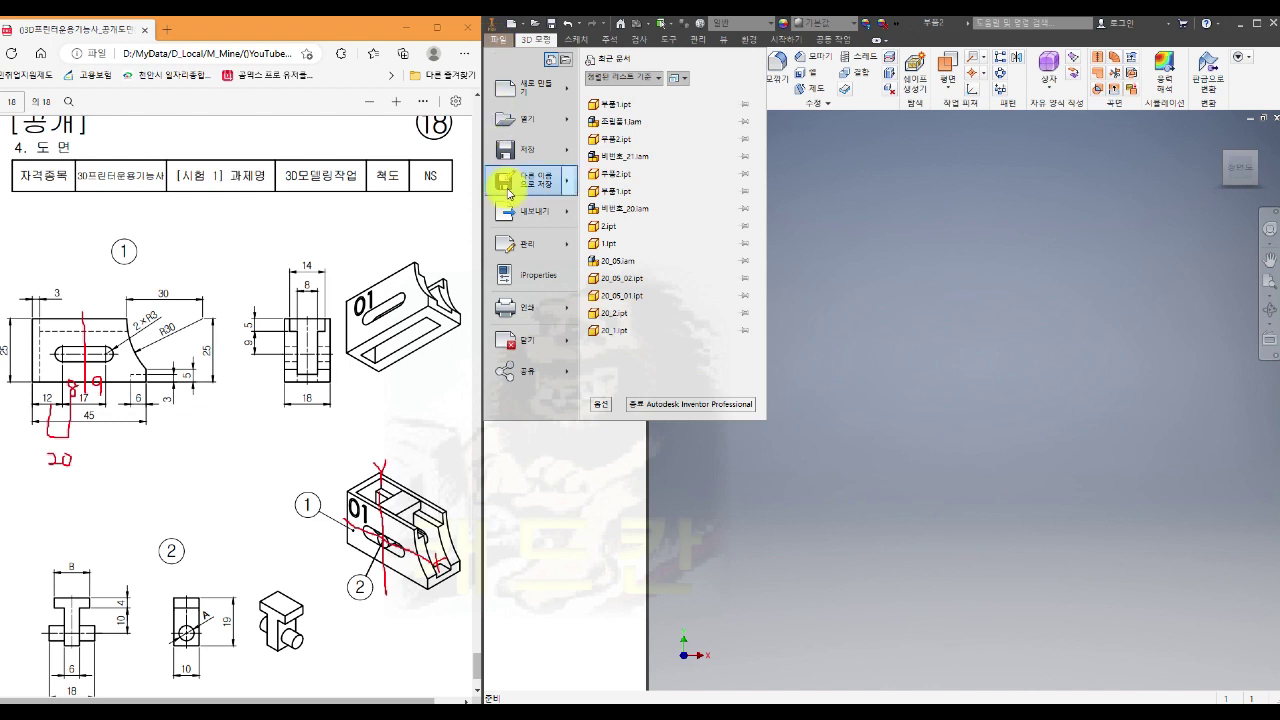
mouse_move(508, 193)
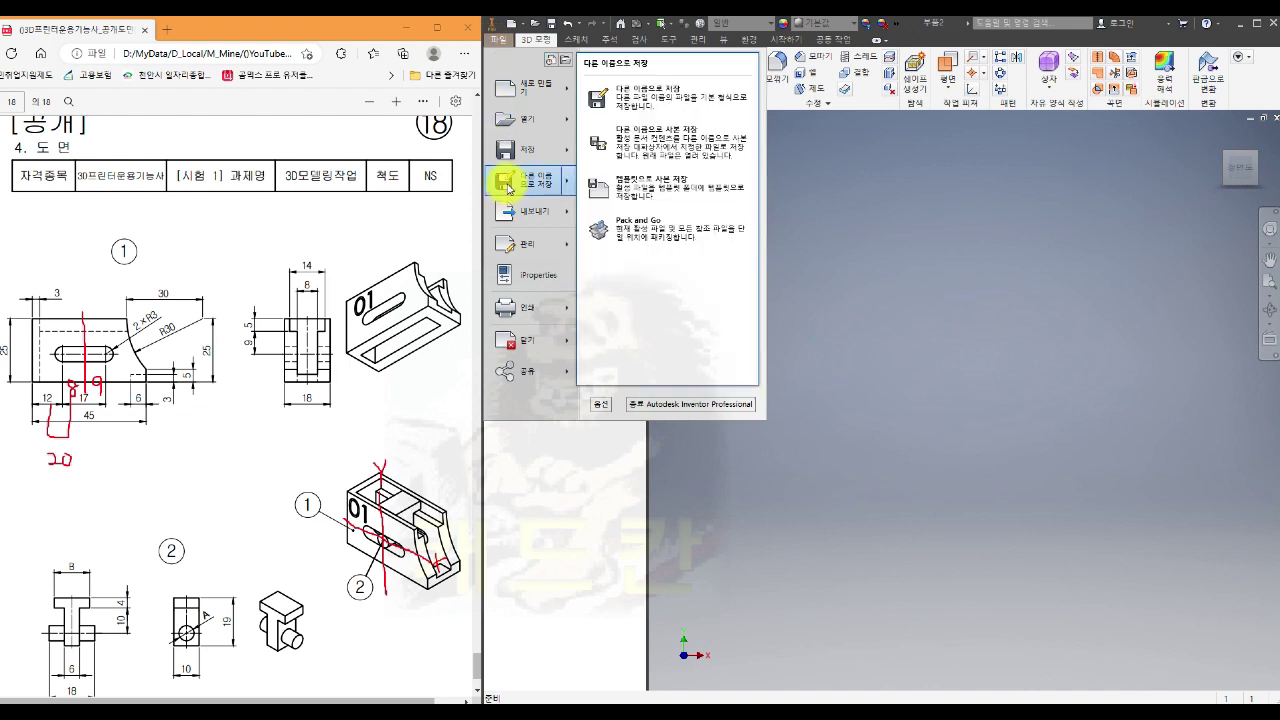
click(657, 100)
click(824, 311)
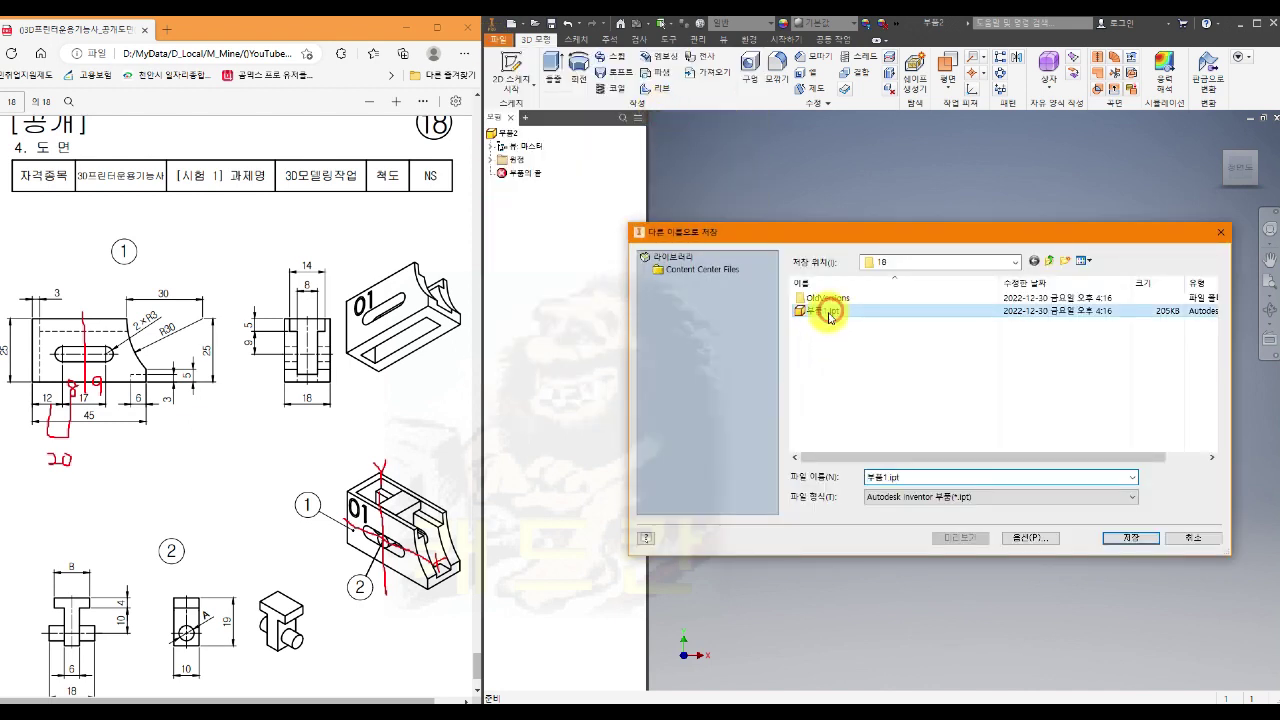
click(889, 478)
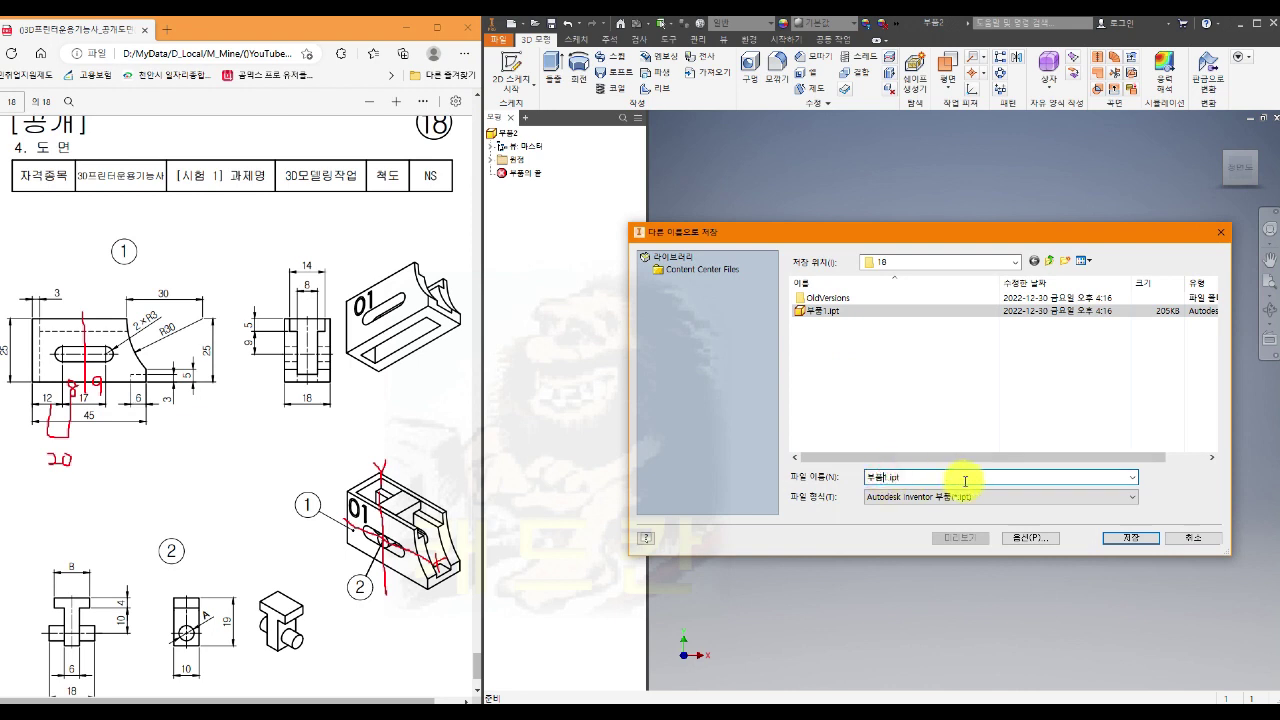
text(2)
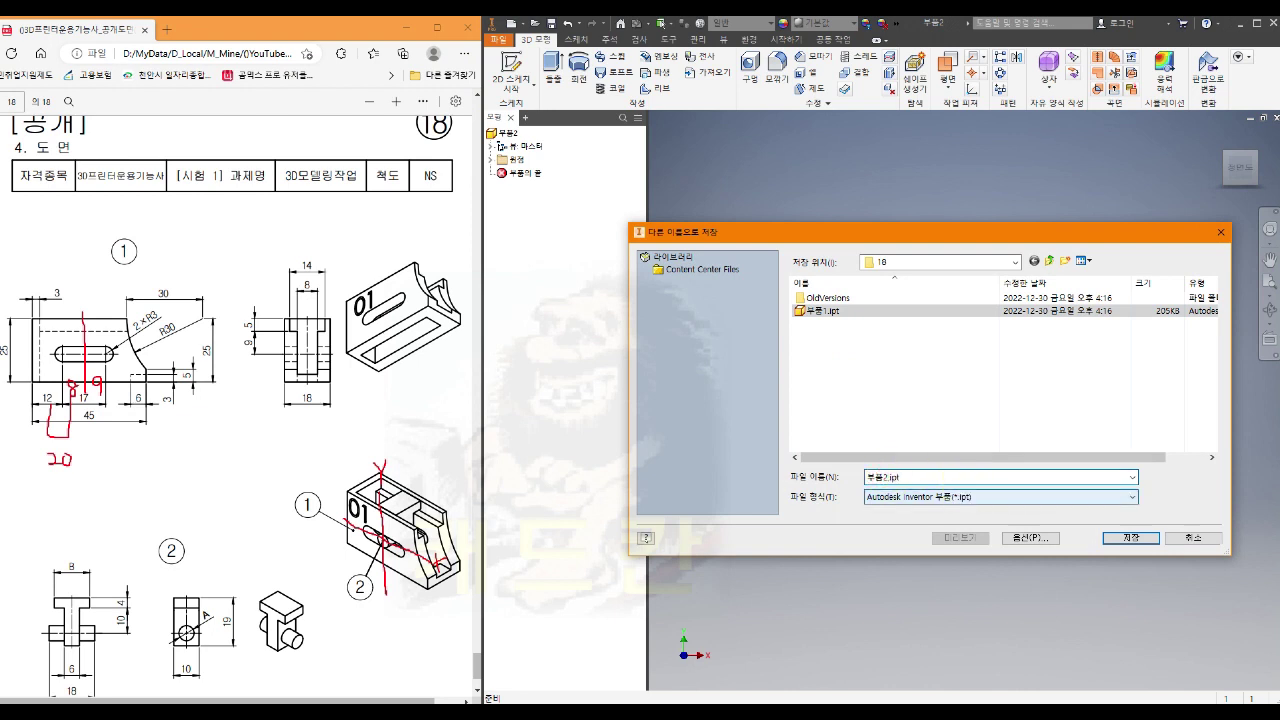
click(1115, 533)
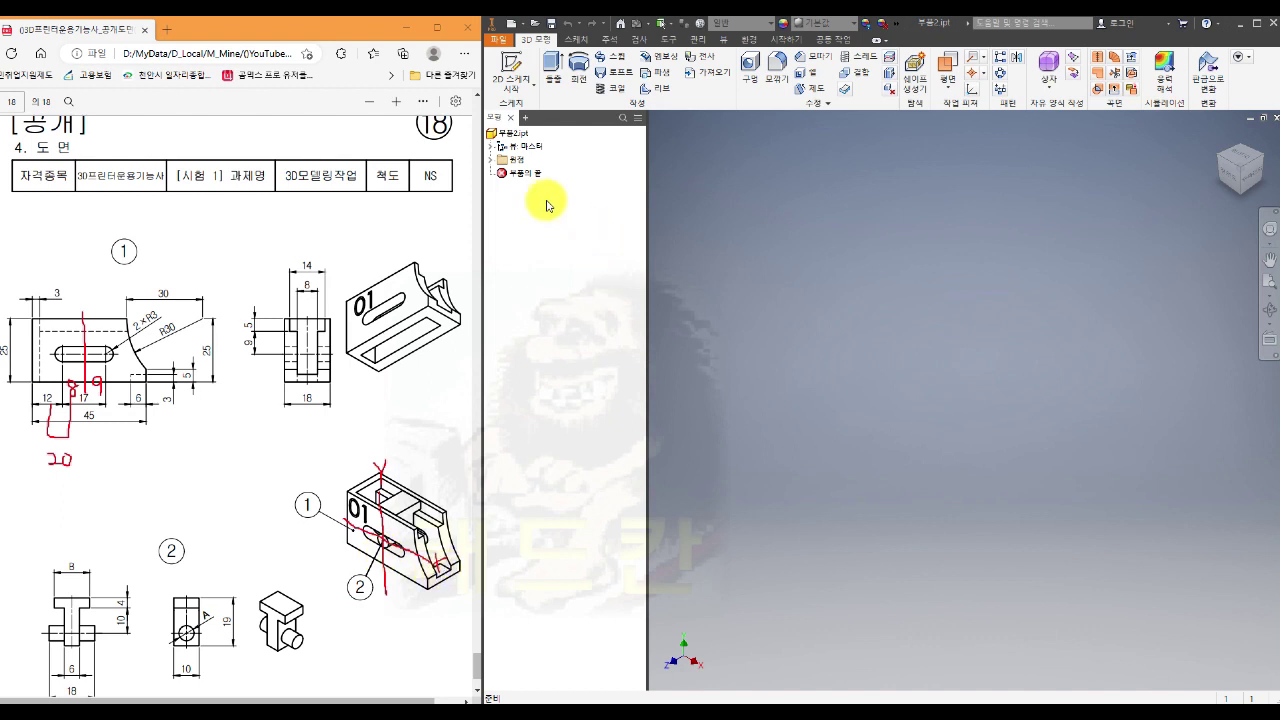
Start a new sketch on the part's XY plane
click(492, 160)
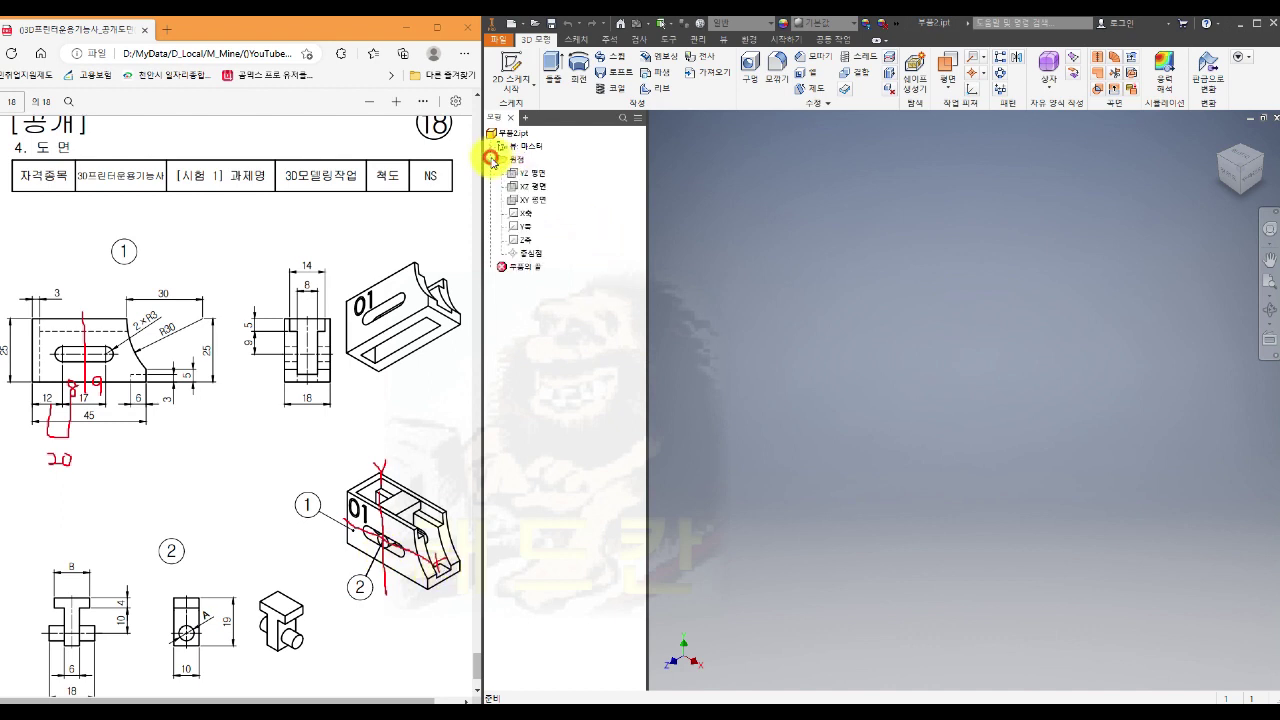
click(534, 201)
key(s)
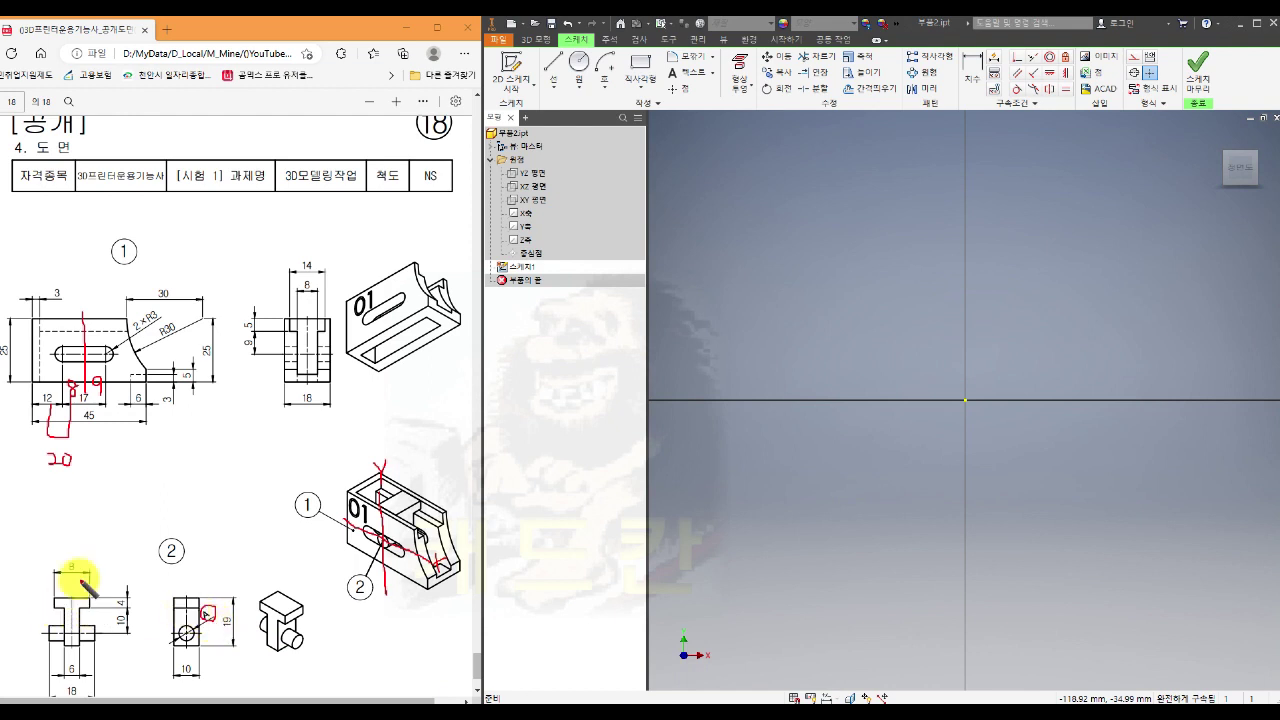
Circle dimension B of part 2 on the exam drawing and write ø5.2 above dimension A
drag(68, 568, 66, 582)
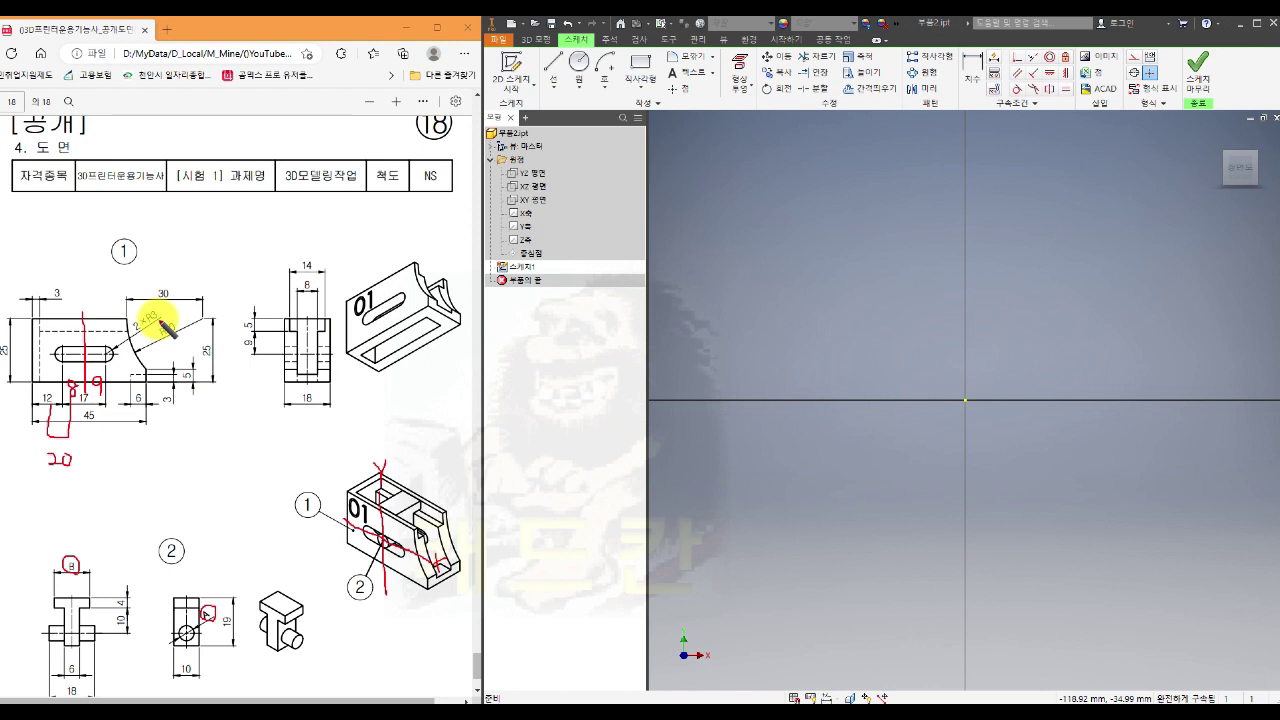
click(207, 577)
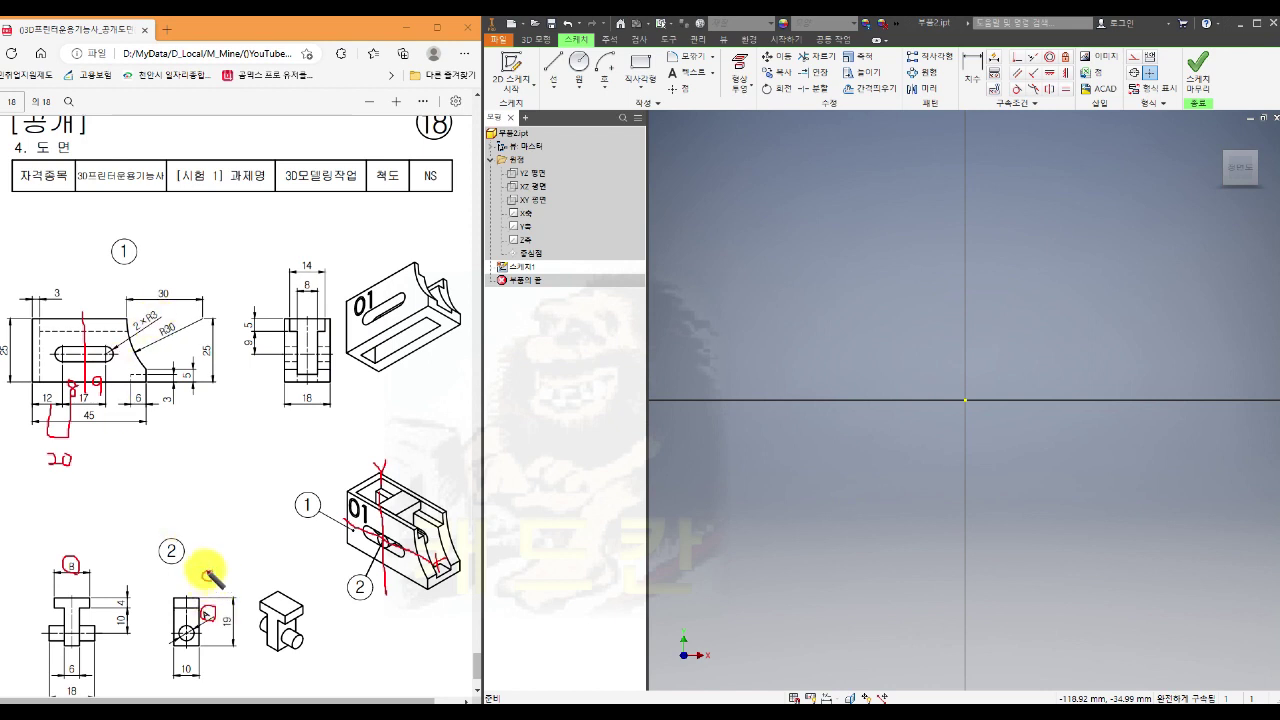
drag(207, 573, 206, 587)
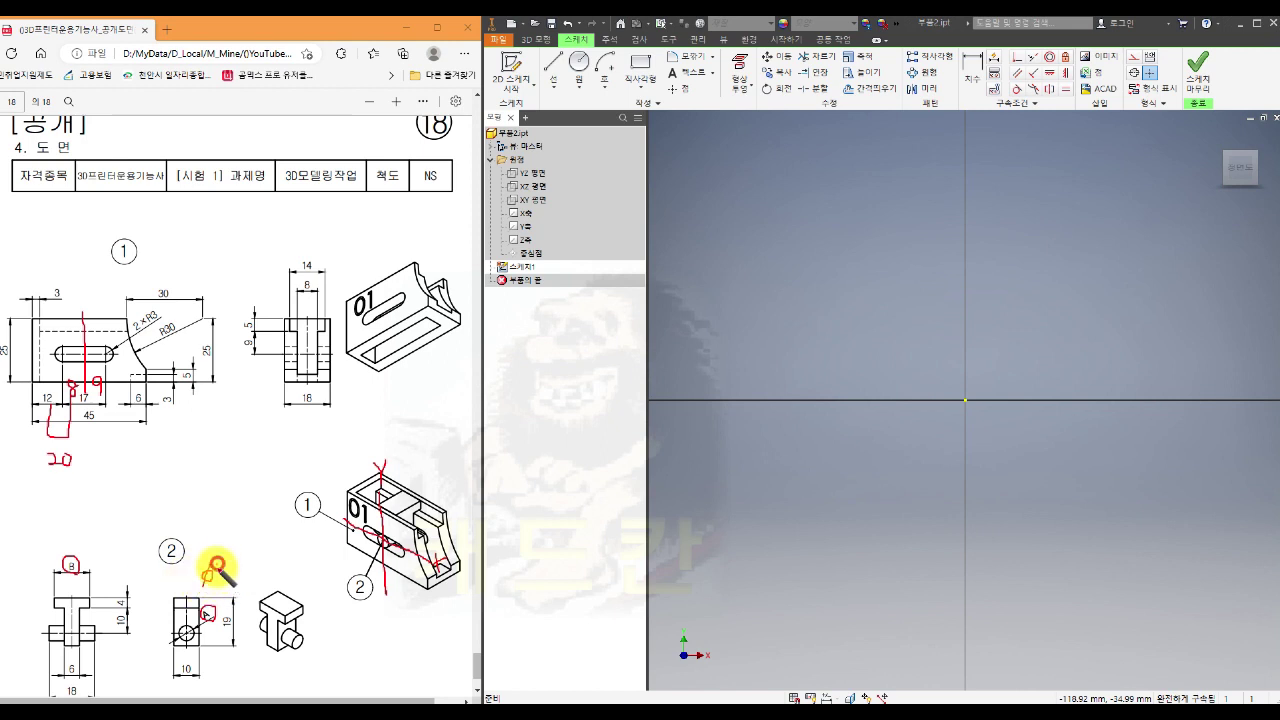
mouse_move(215, 566)
mouse_down()
mouse_move(213, 584)
mouse_move(222, 565)
mouse_move(246, 580)
mouse_up()
click(229, 583)
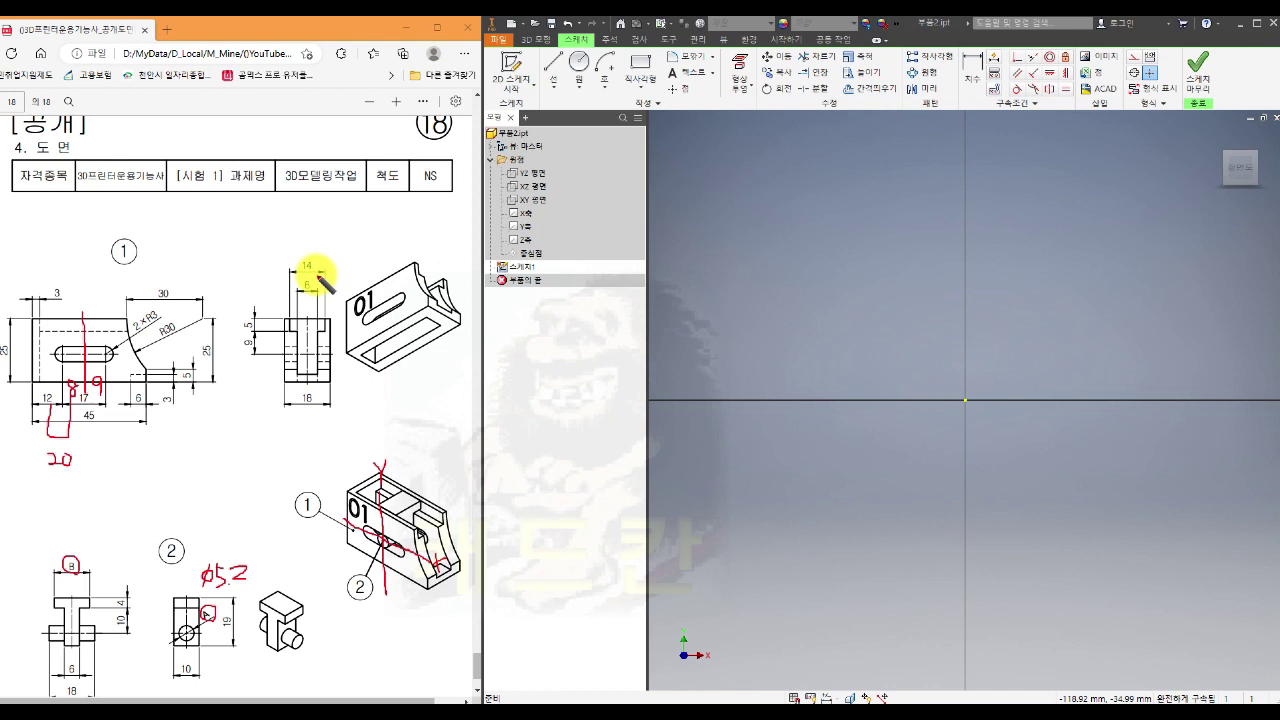
Circle part 1's 14 dimension, write 13.2 above dimension B, and mark B on the assembly view
mouse_move(313, 271)
mouse_down()
mouse_move(295, 271)
mouse_move(309, 252)
mouse_move(307, 266)
mouse_up()
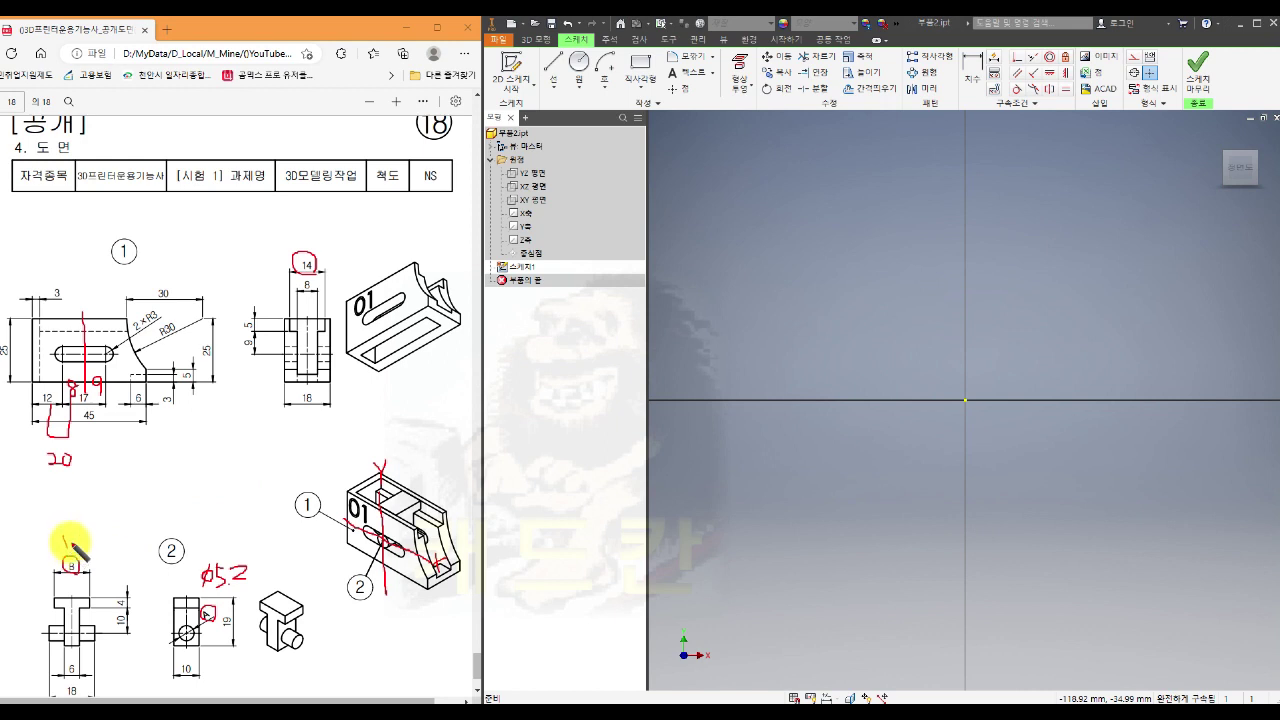
drag(68, 537, 78, 543)
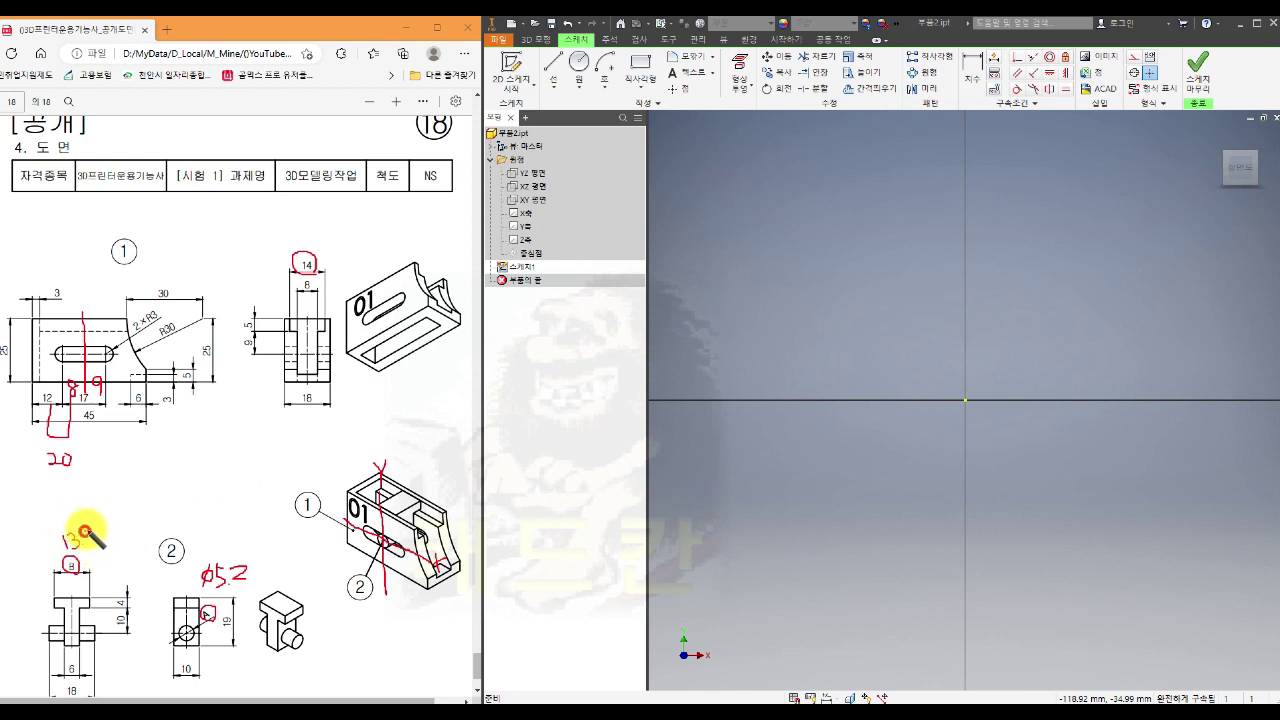
drag(85, 531, 108, 541)
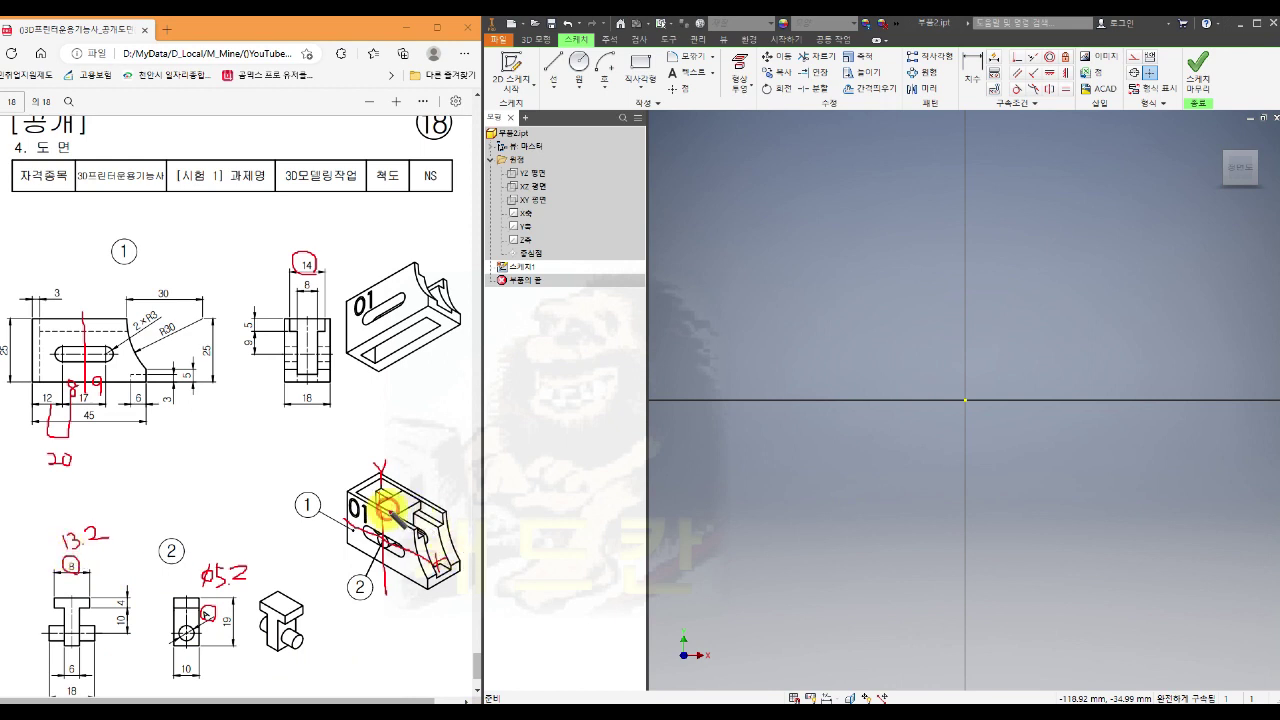
drag(412, 497, 436, 476)
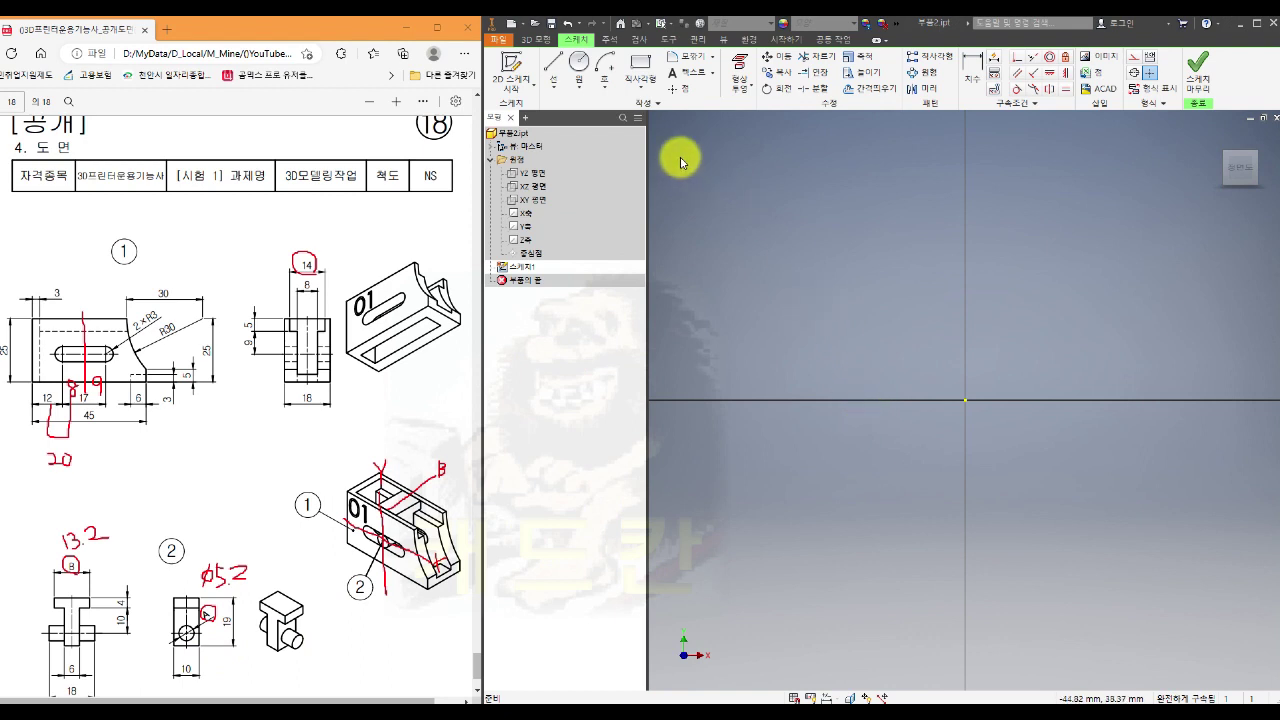
Sketch a circle 5.2 mm in diameter centred on the origin
click(576, 70)
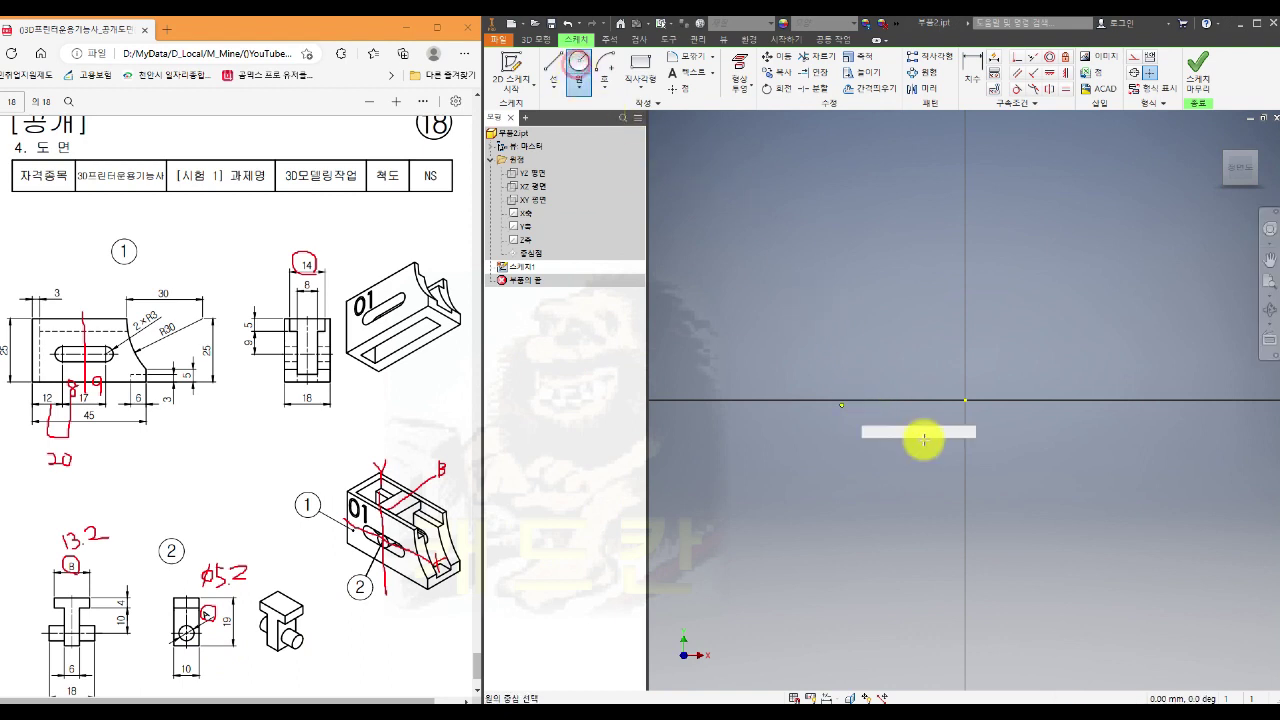
click(965, 400)
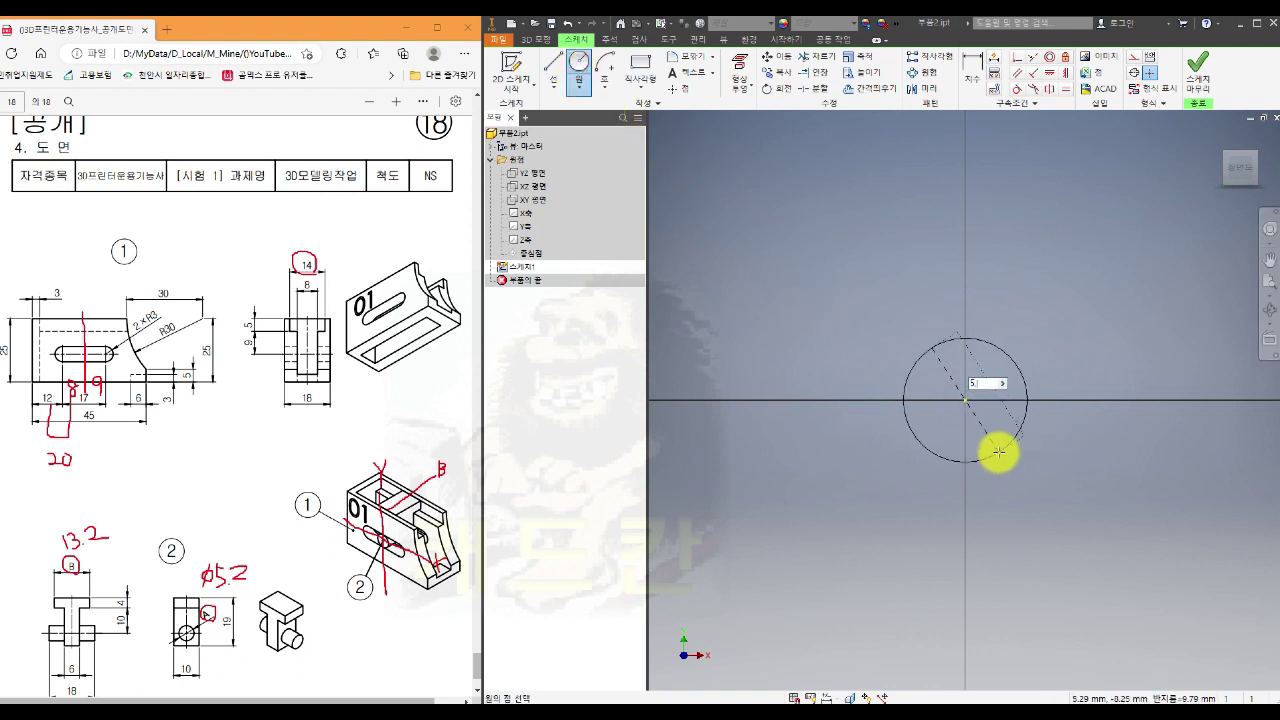
key(Escape)
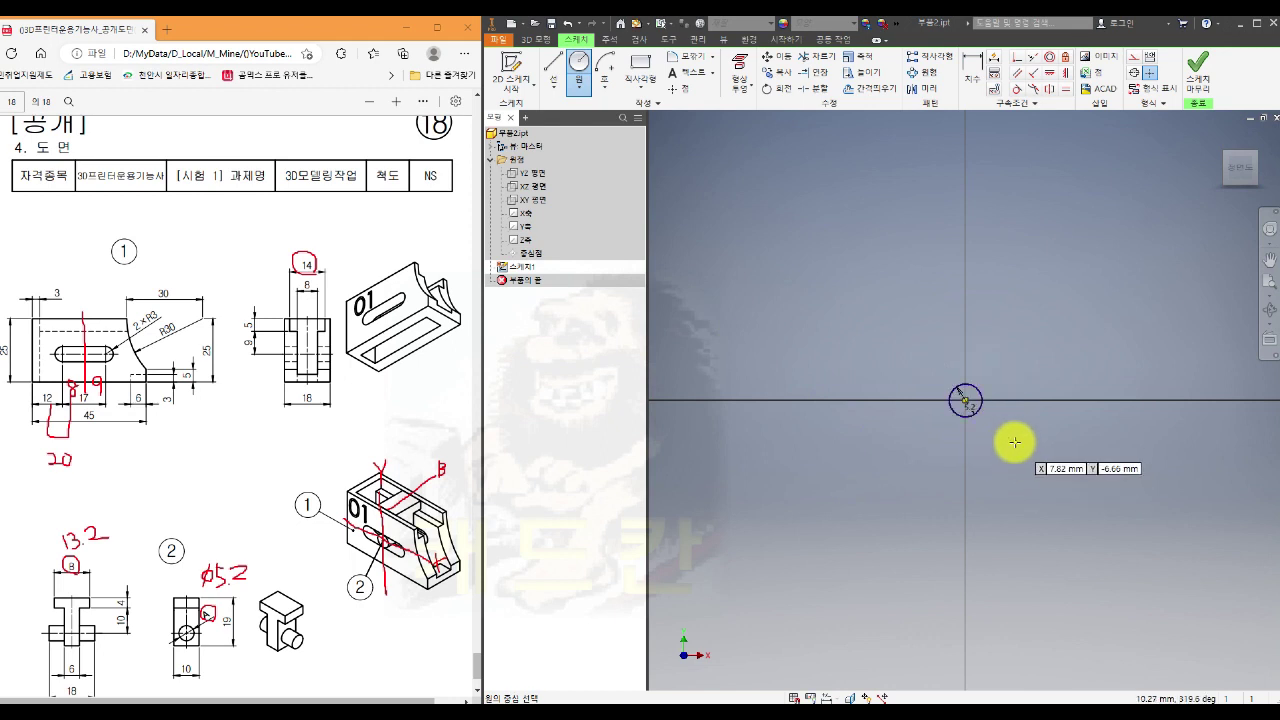
key(Escape)
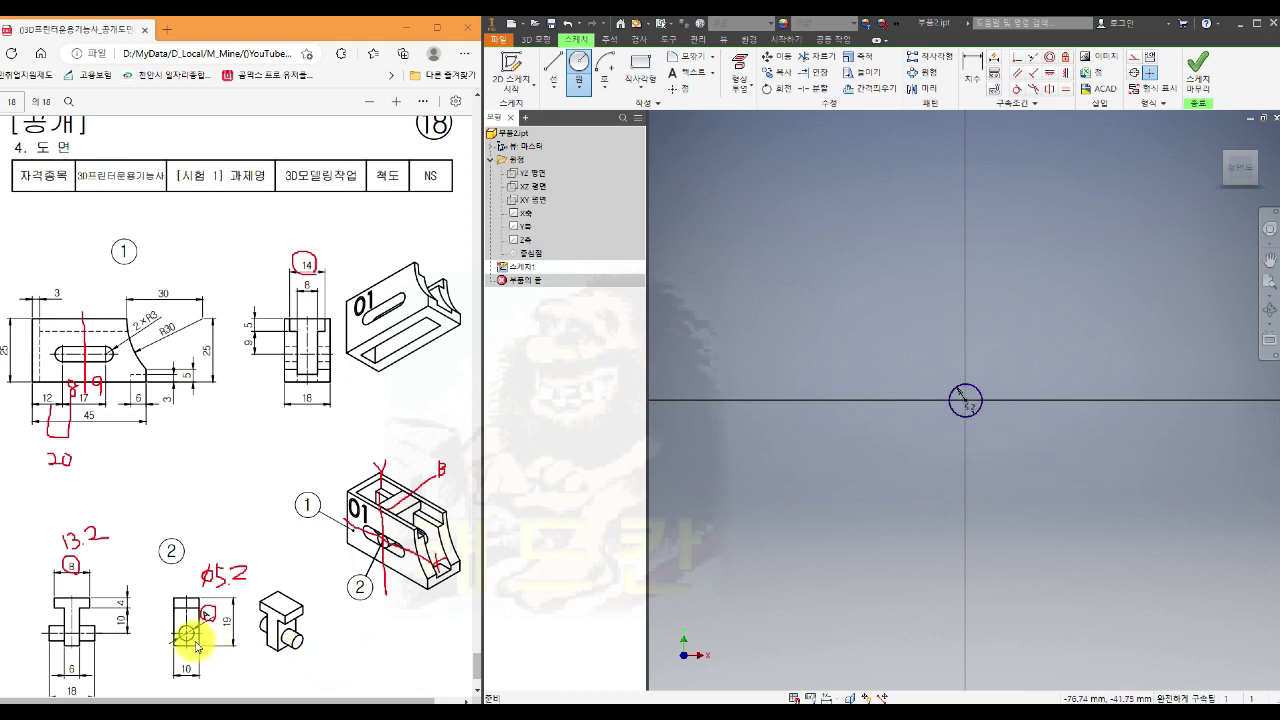
Sketch a rectangle 10 mm wide and 19 mm high around the circle
click(640, 72)
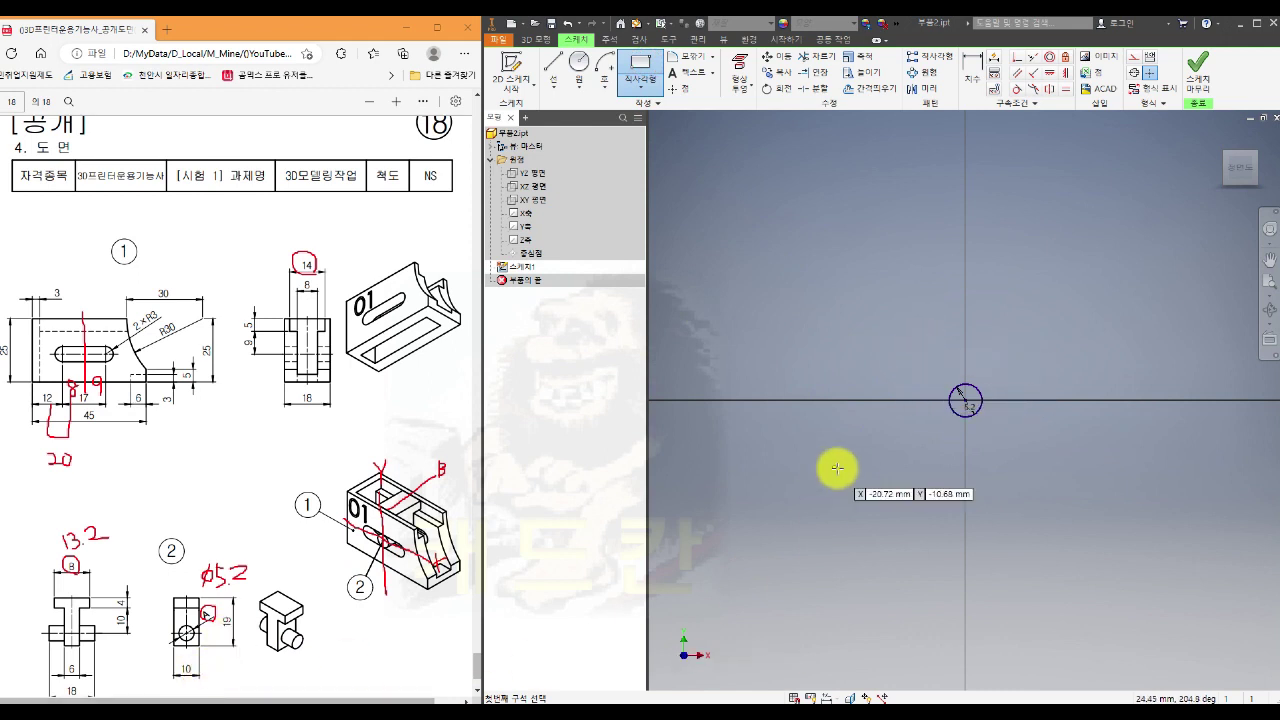
click(921, 457)
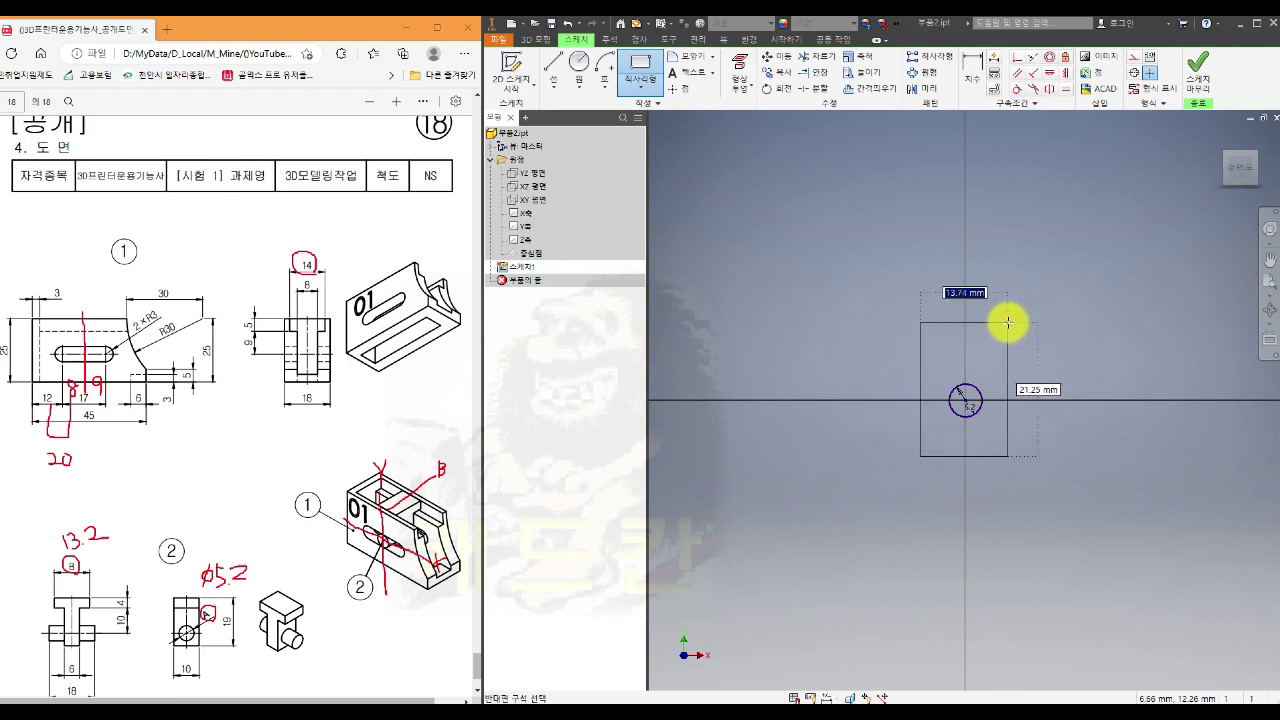
text(10)
key(Tab)
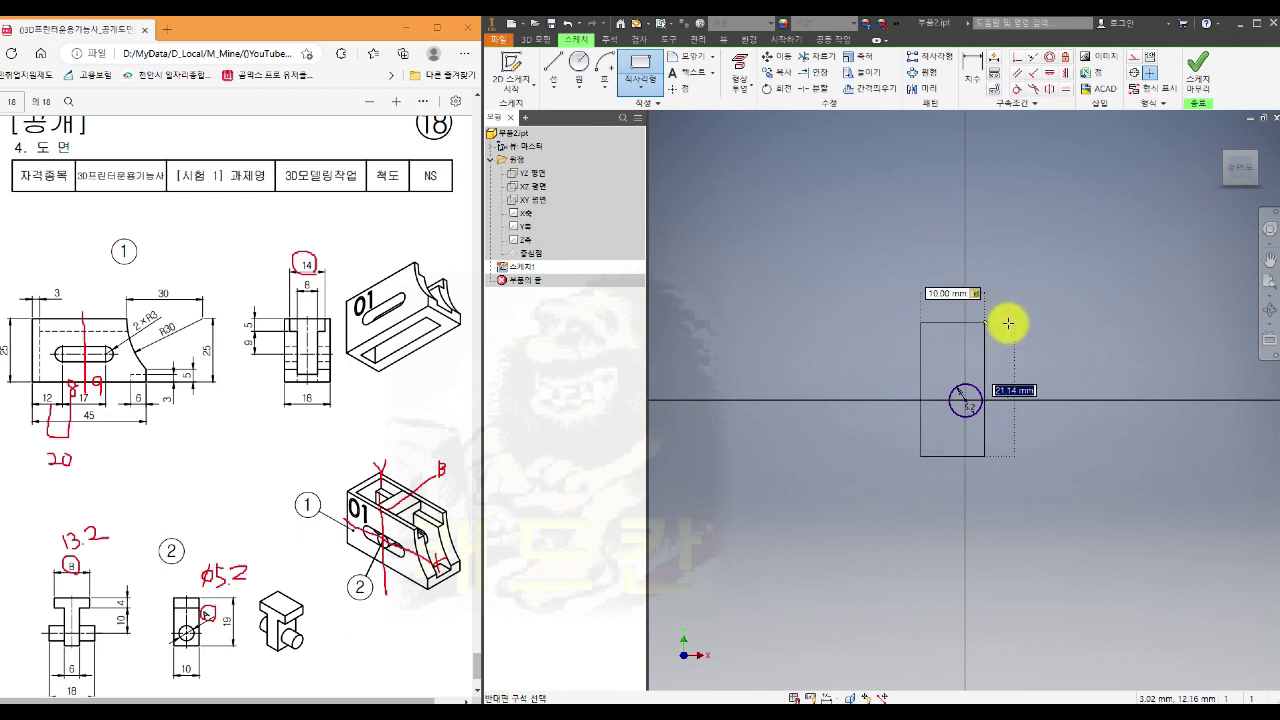
key(Return)
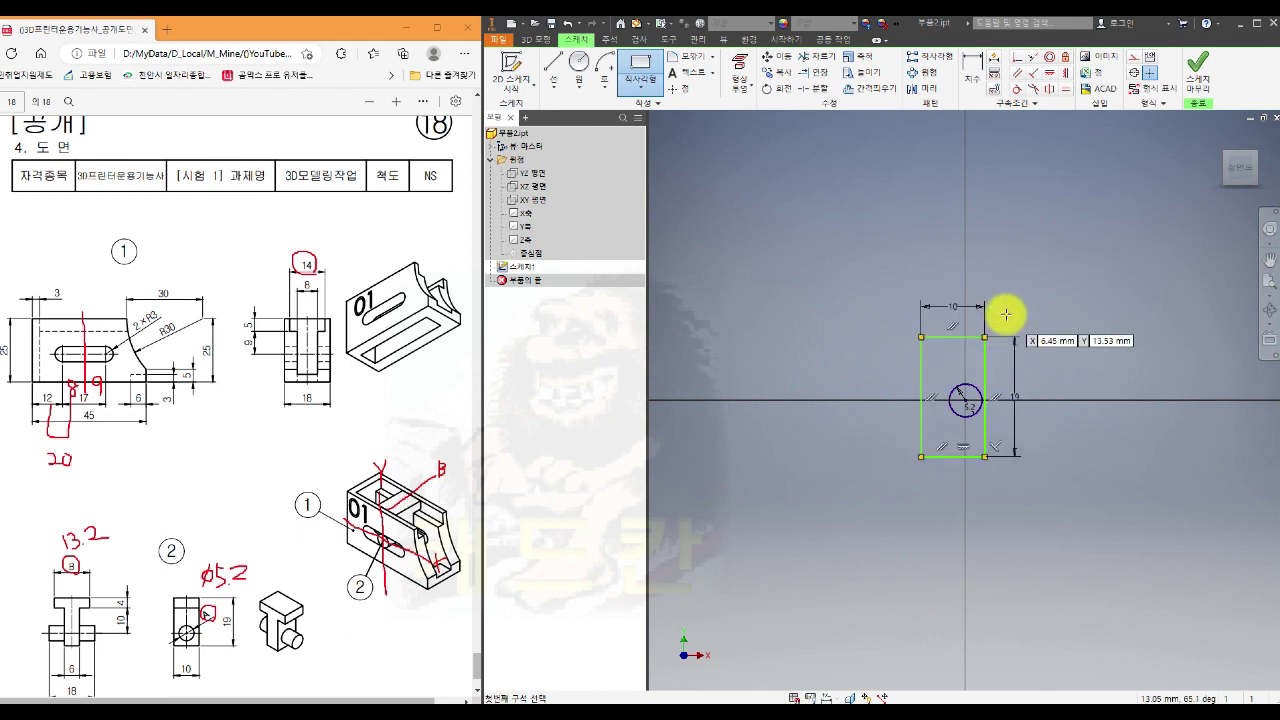
key(Escape)
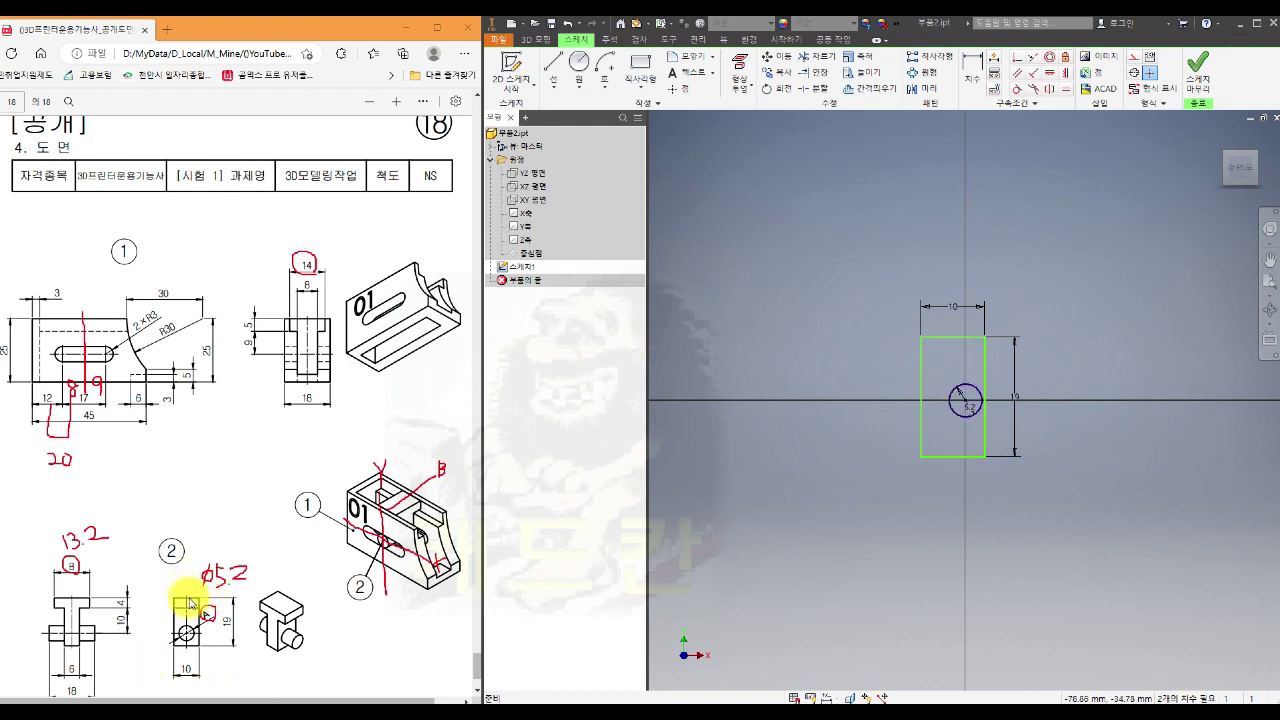
Align the midpoint of the rectangle's upper edge vertically with the circle's centre
click(1066, 76)
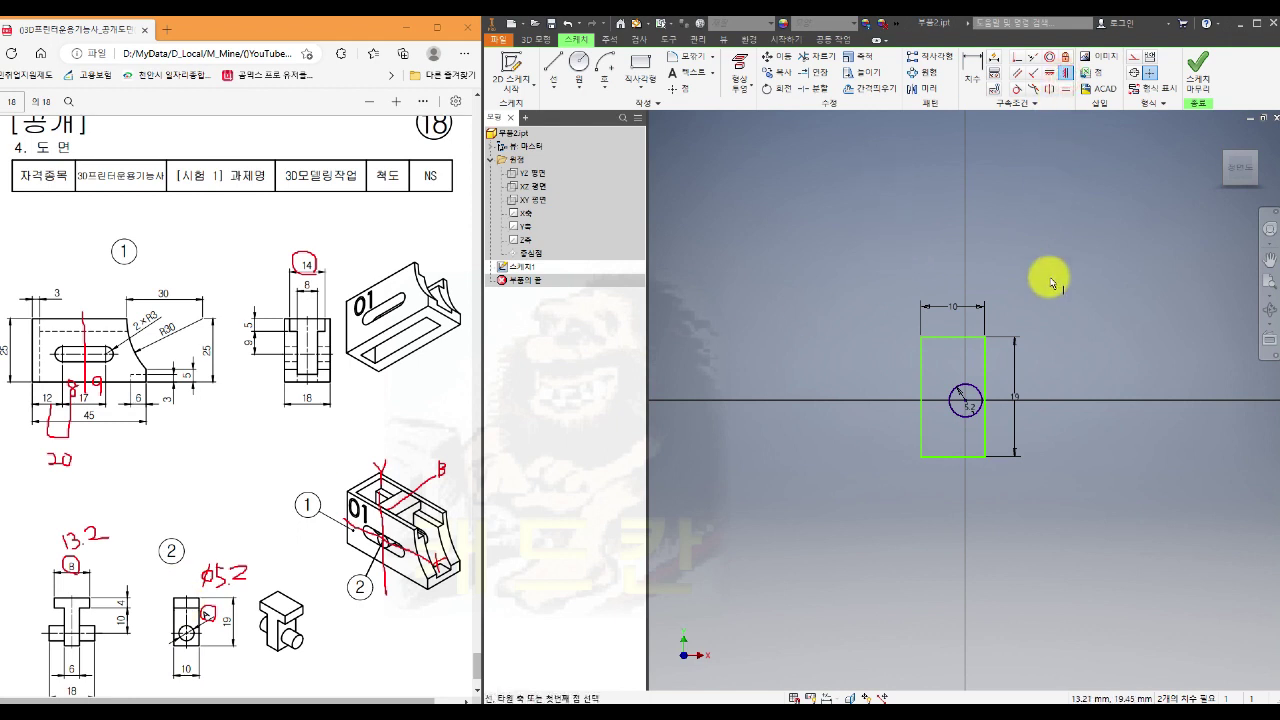
click(951, 339)
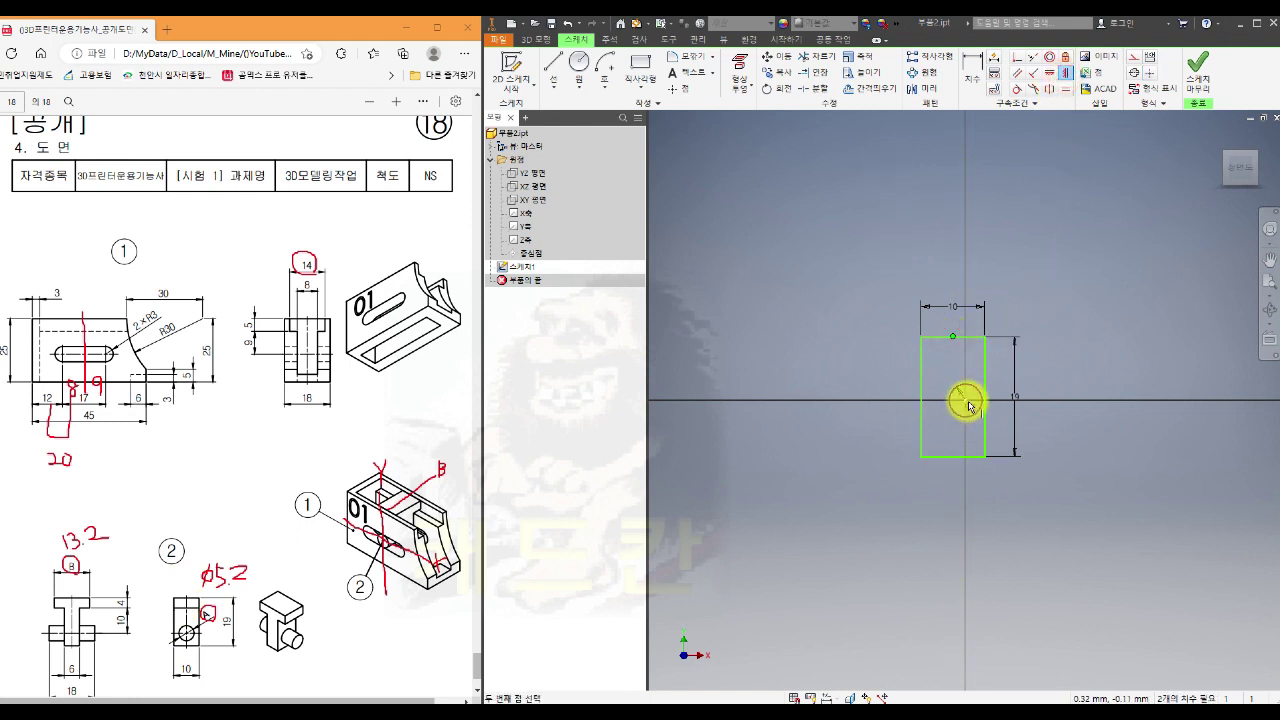
click(966, 402)
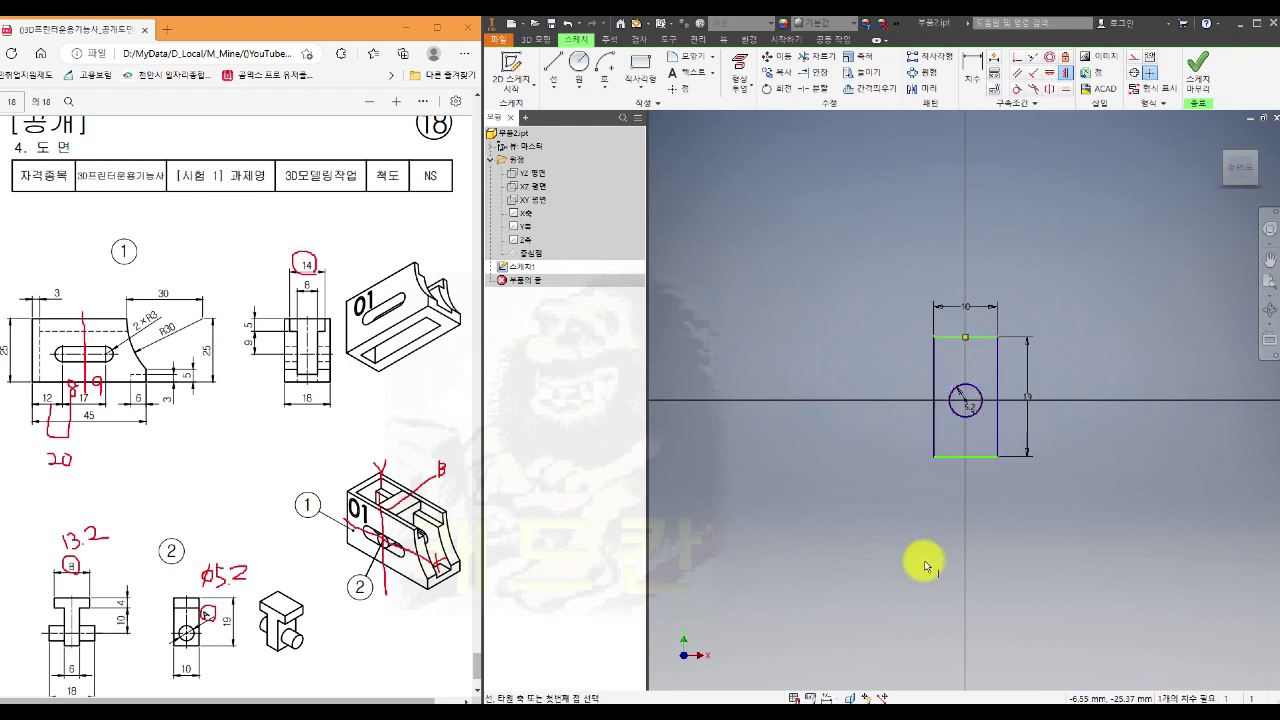
key(Escape)
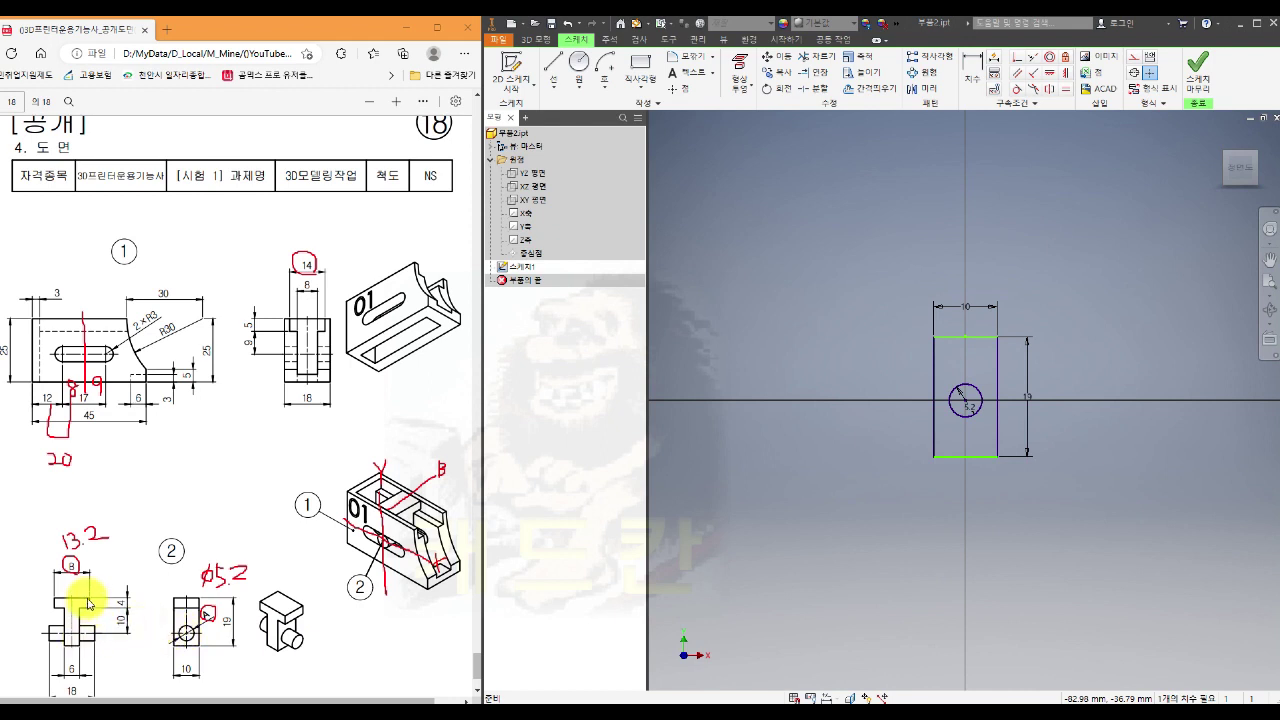
Dimension the distance from the circle's centre to the rectangle's upper edge as 14 mm
click(971, 72)
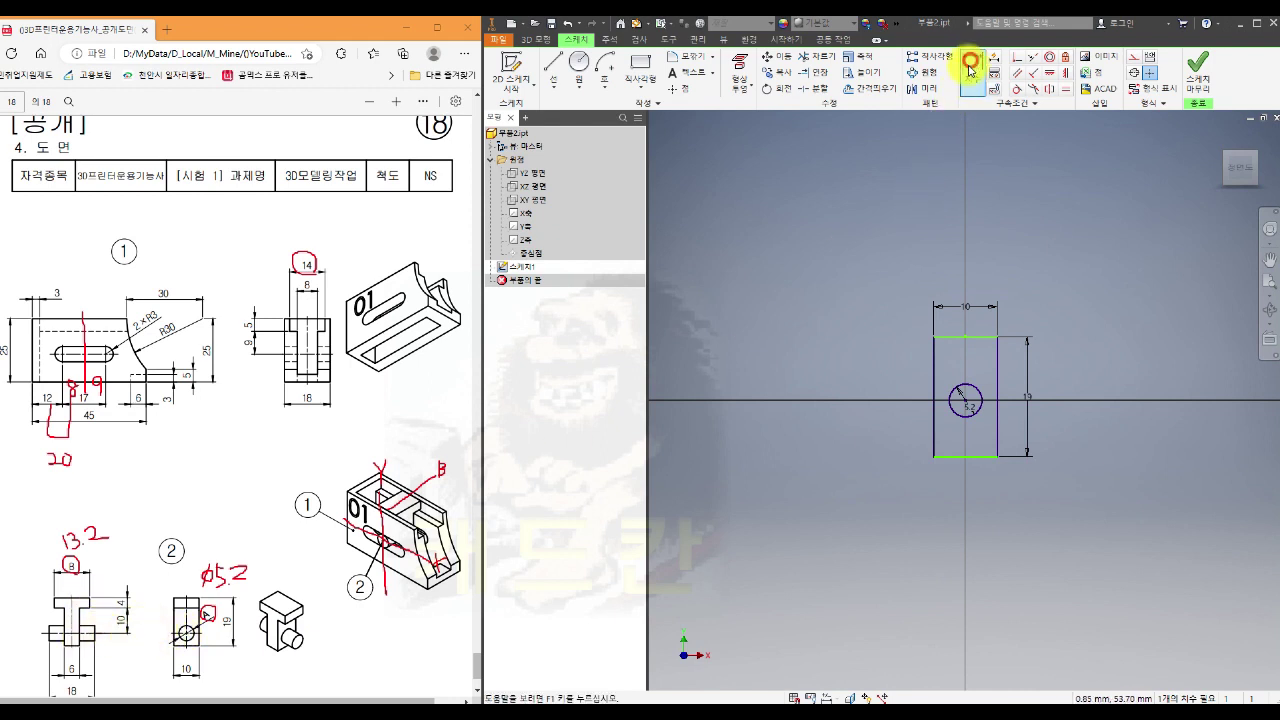
click(968, 405)
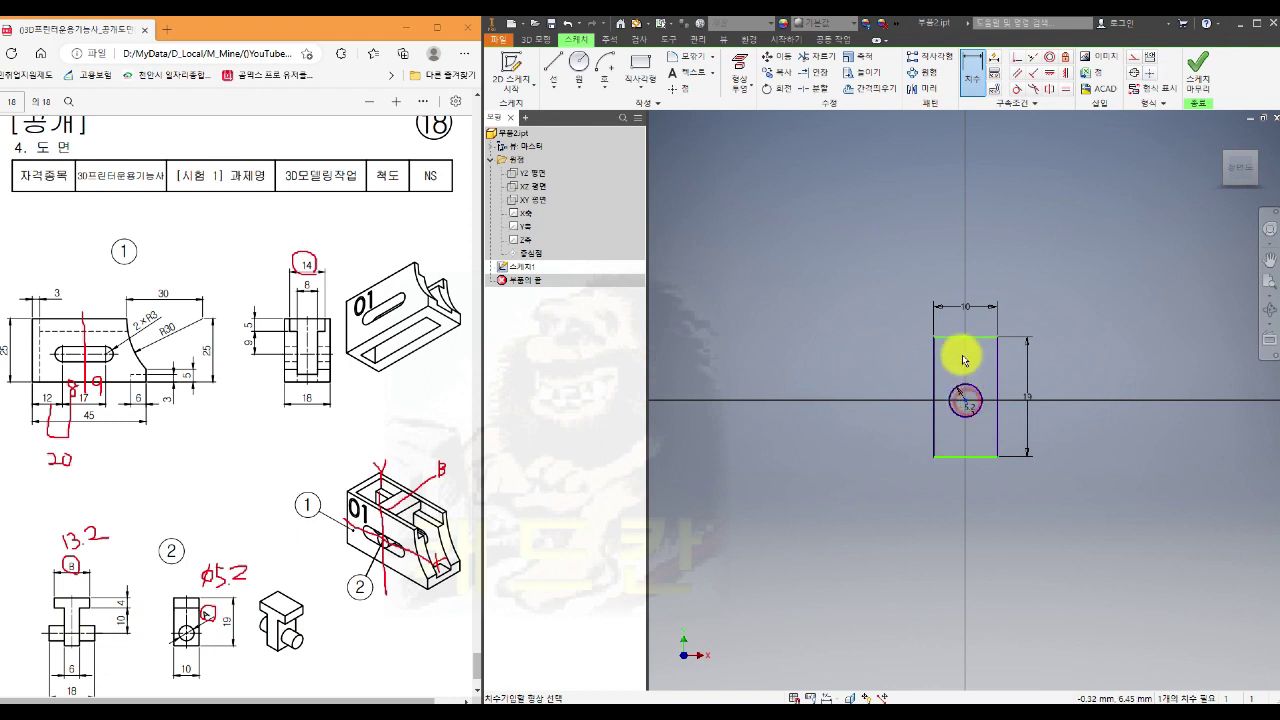
click(944, 337)
click(881, 379)
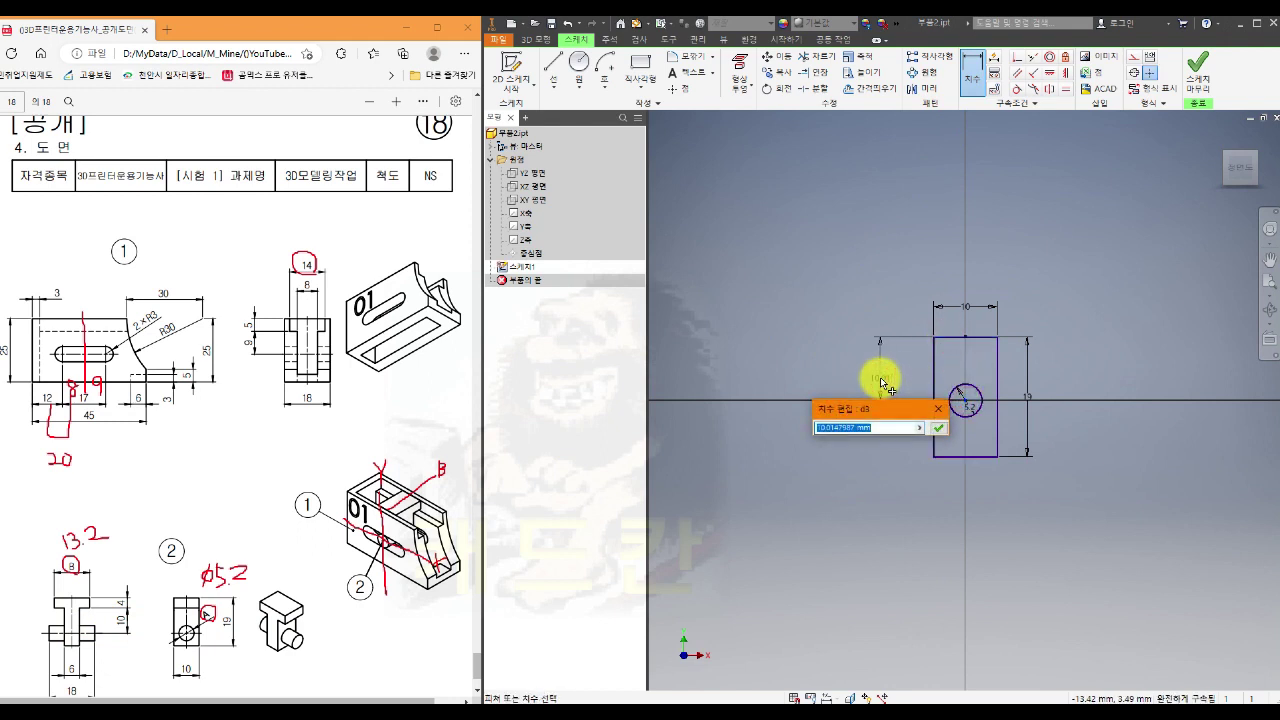
text(14)
key(Return)
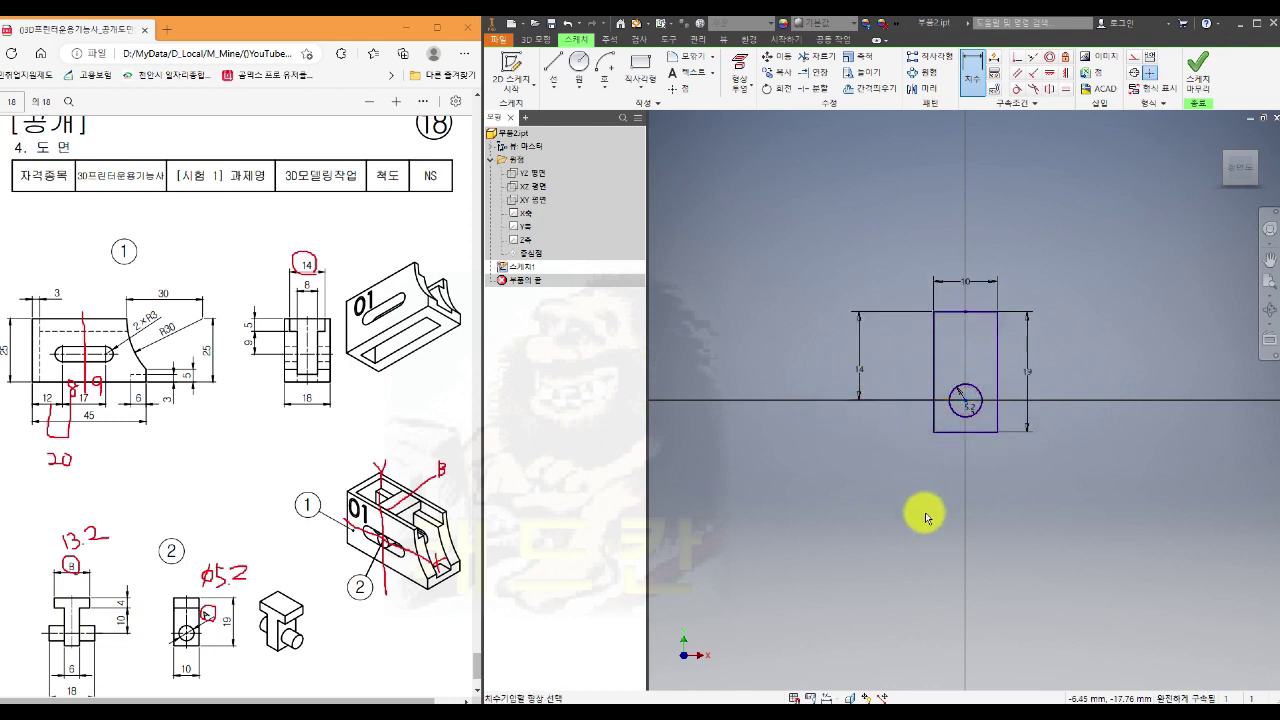
key(Escape)
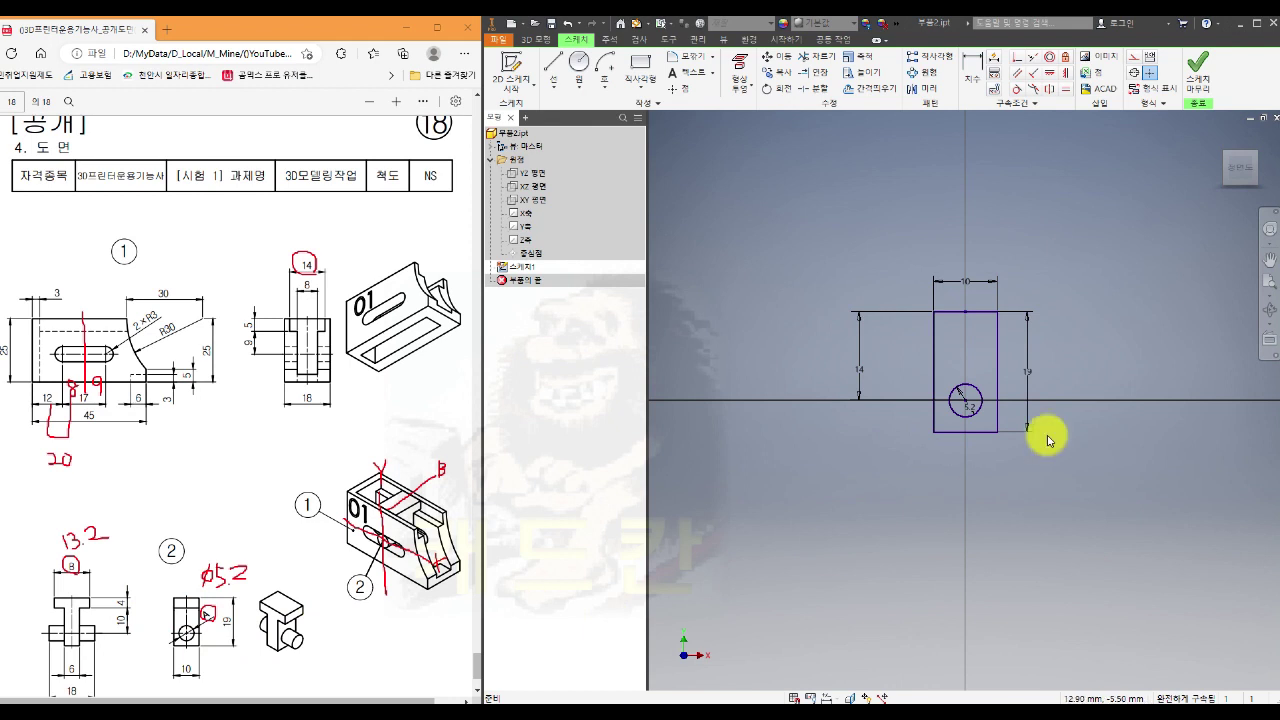
Draw a horizontal line across the rectangle above the circle and trim both ends that overhang its sides
click(553, 68)
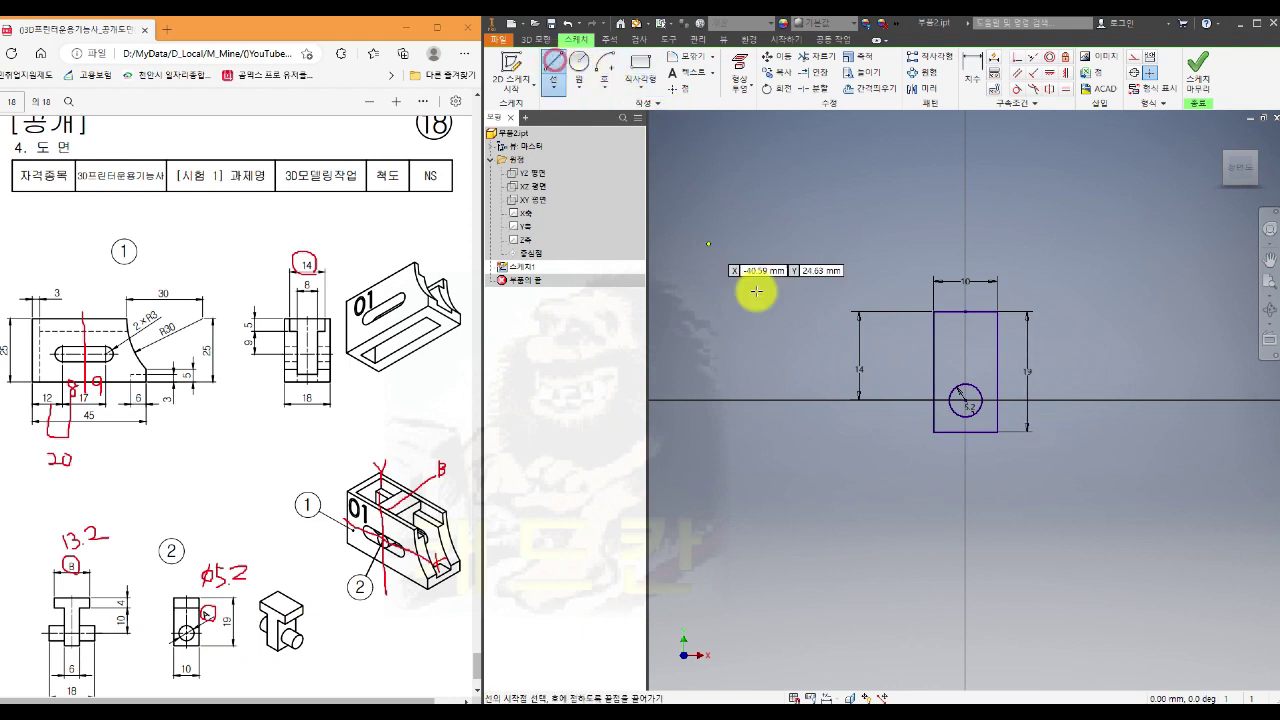
click(1020, 338)
key(Escape)
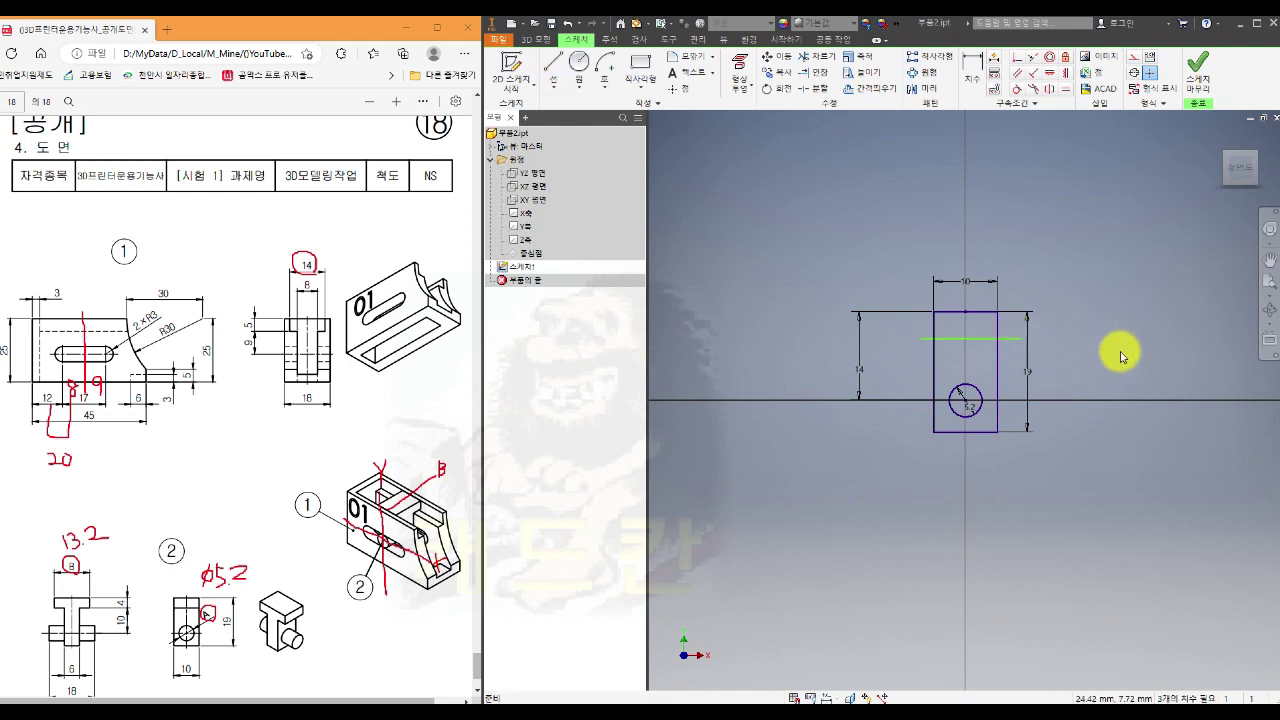
click(817, 57)
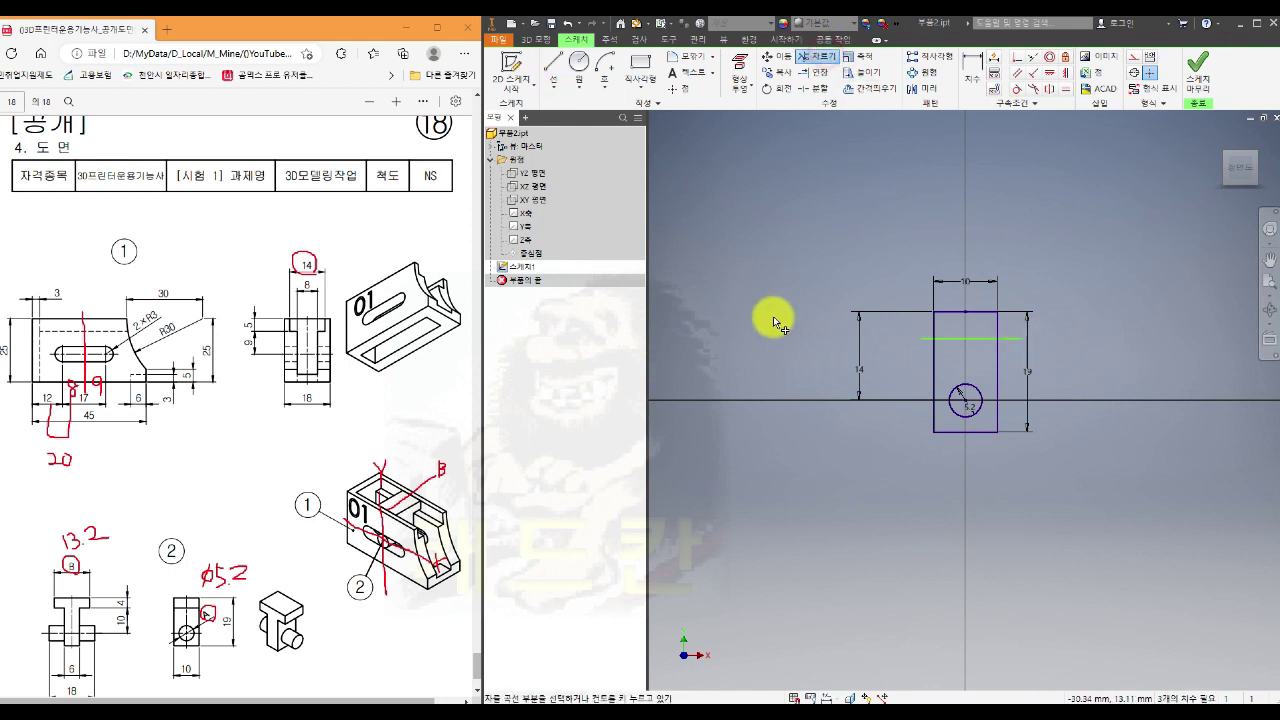
click(920, 338)
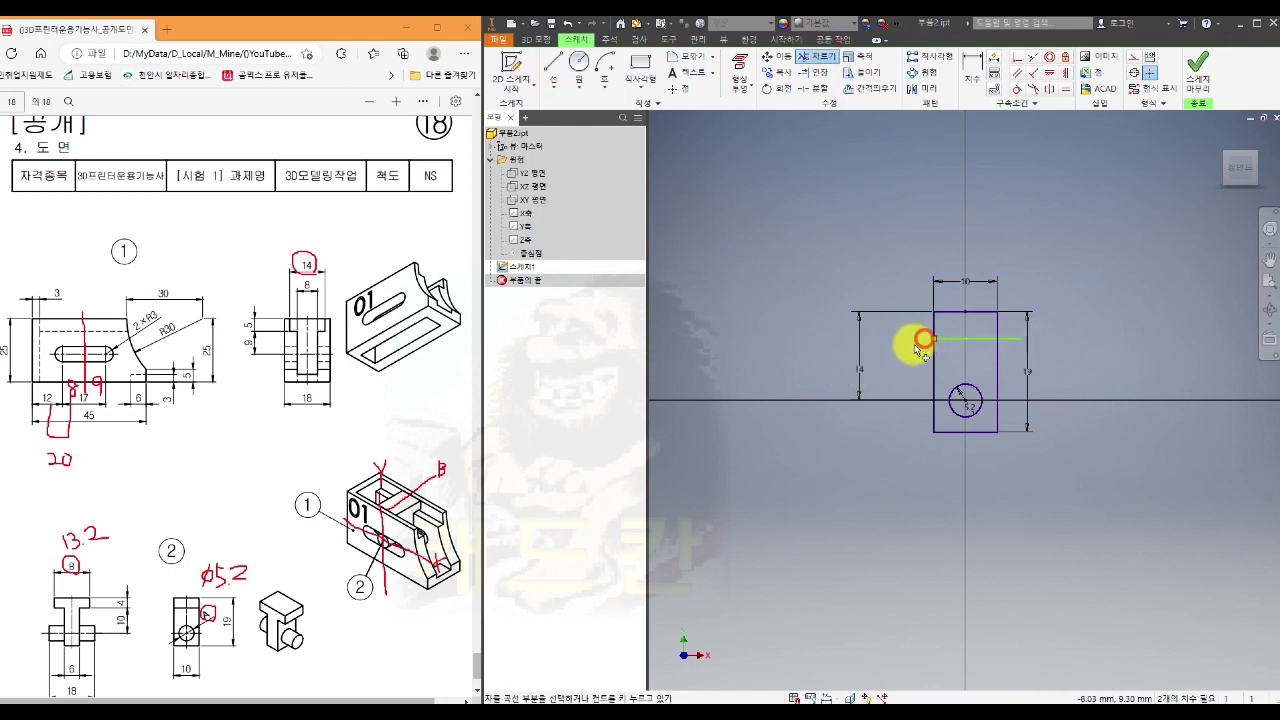
click(1012, 338)
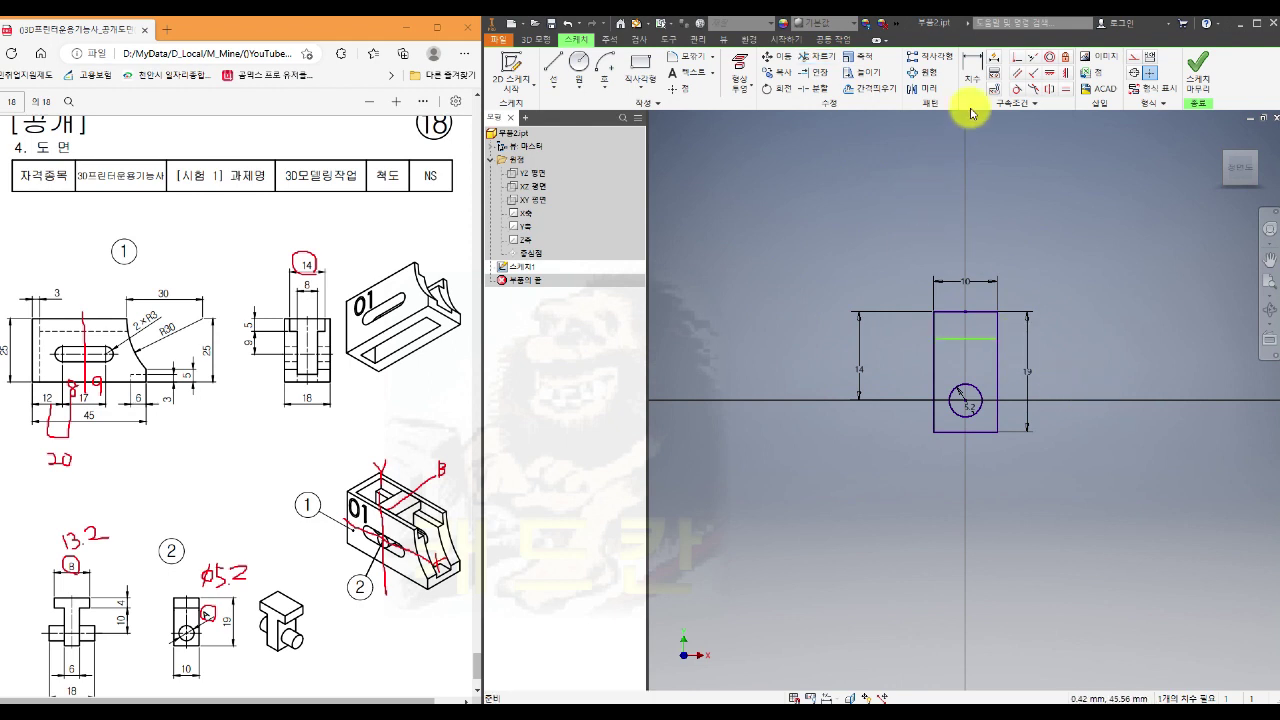
Dimension the dividing line 4 mm below the rectangle's upper edge and finish the sketch
click(970, 69)
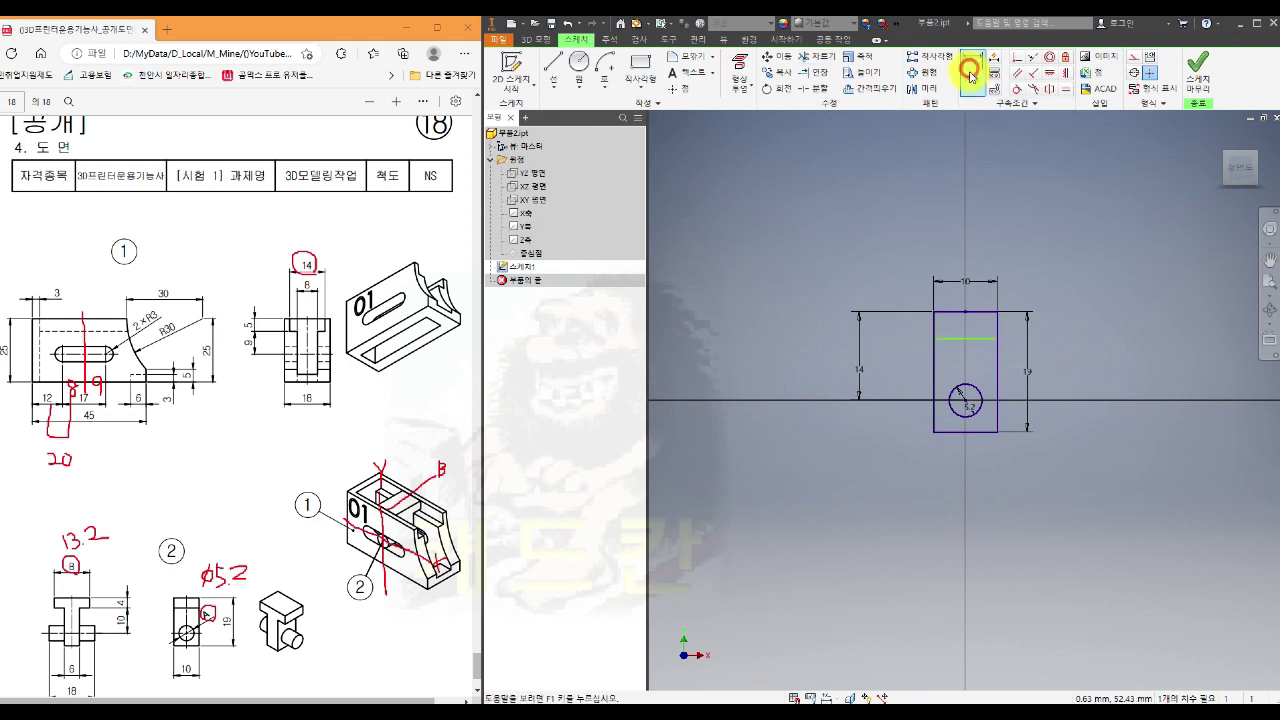
click(989, 312)
click(907, 324)
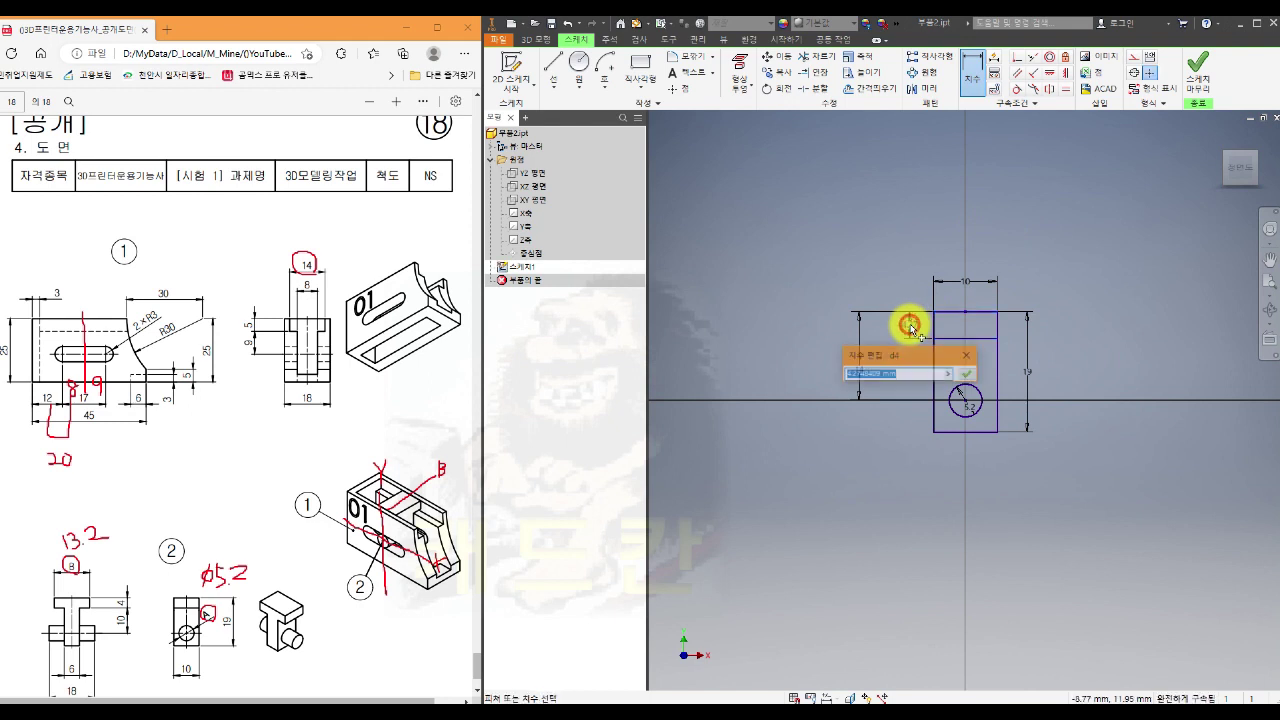
text(4)
key(Return)
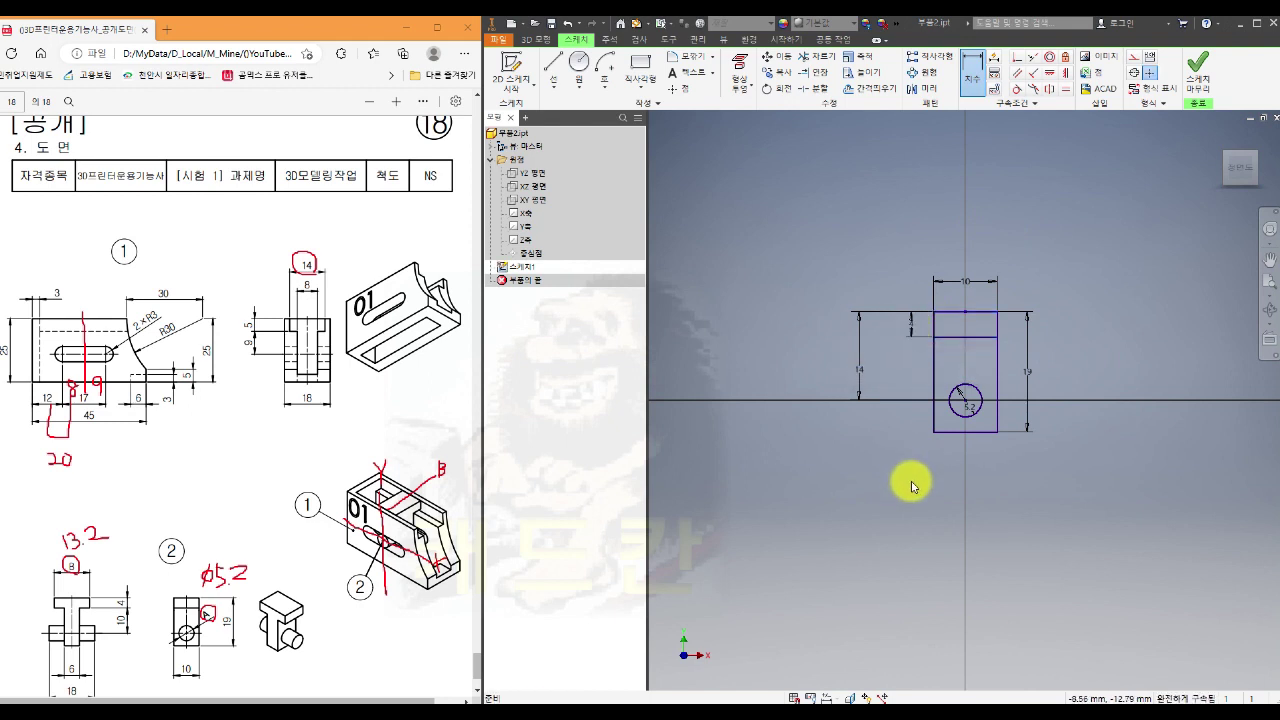
key(Escape)
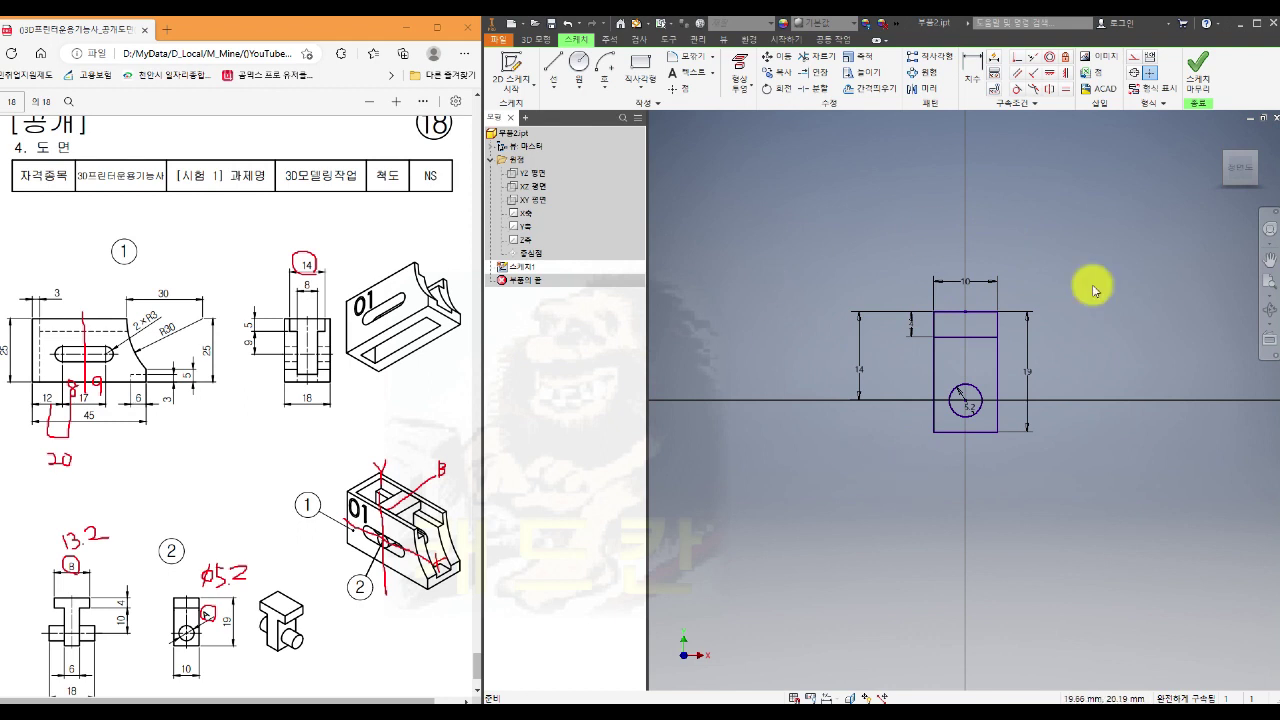
click(1198, 70)
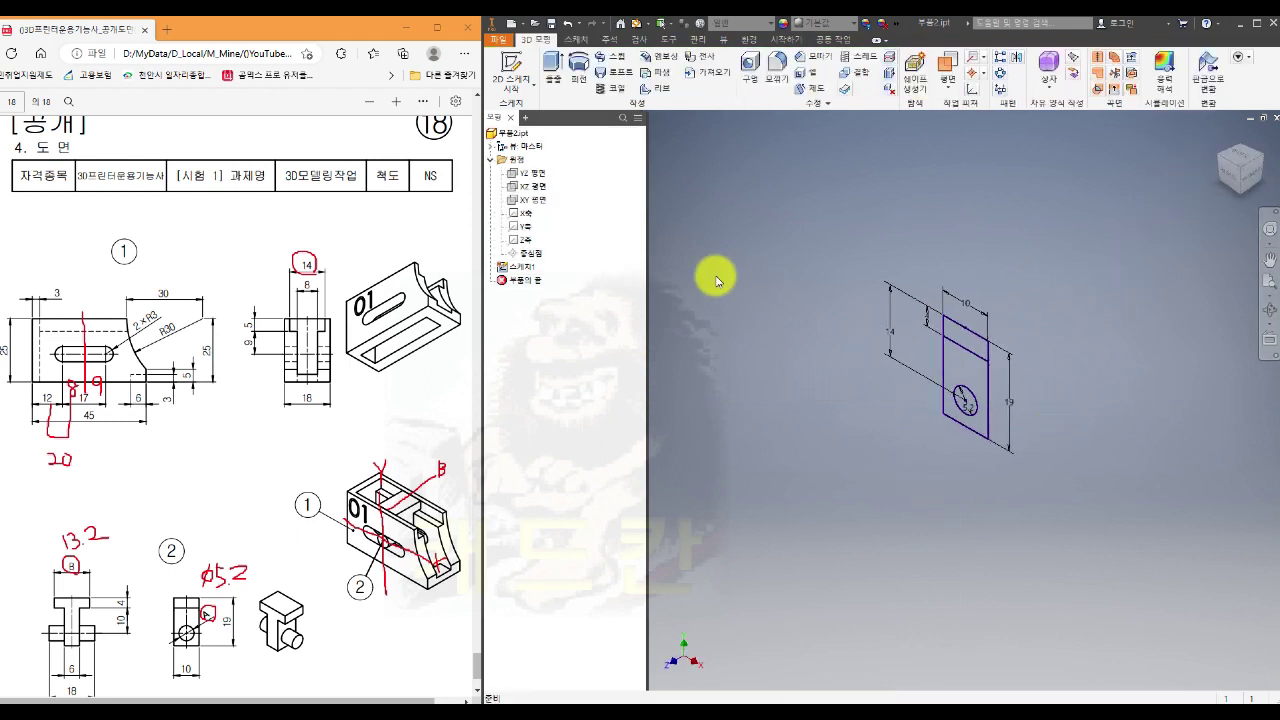
Extrude the circle symmetrically to a total length of 18 mm
click(555, 68)
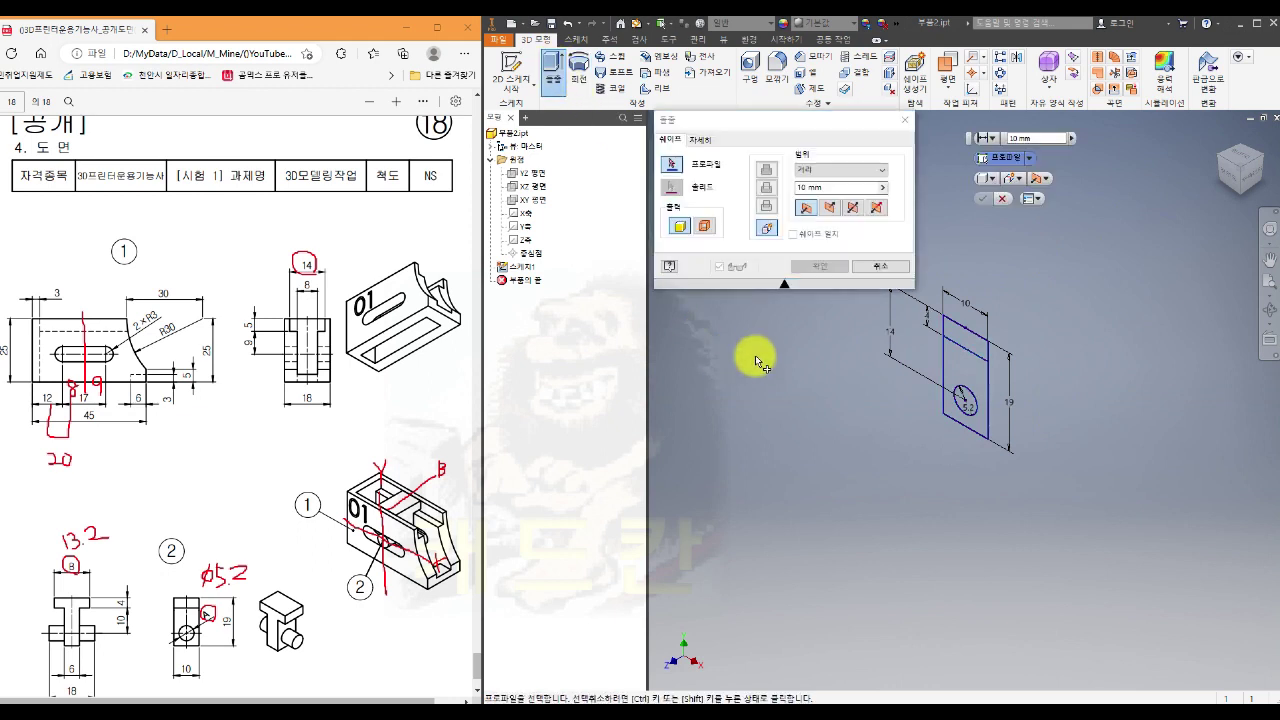
click(966, 405)
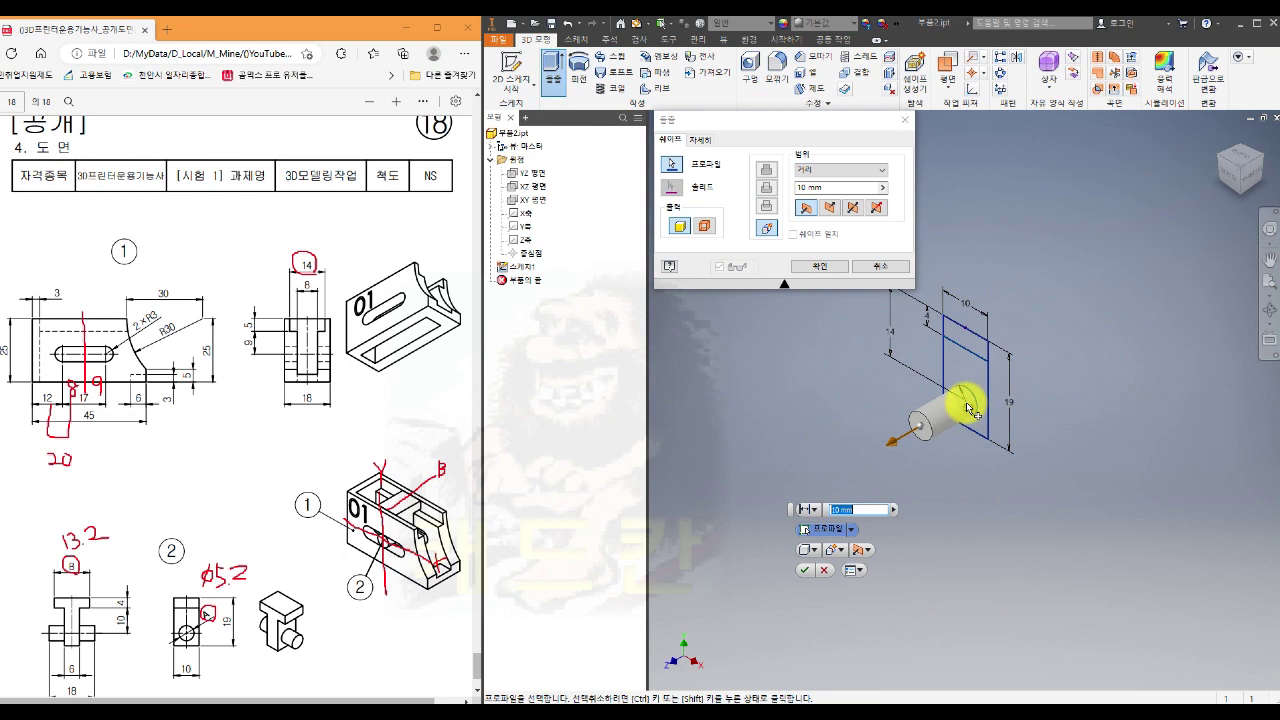
click(842, 207)
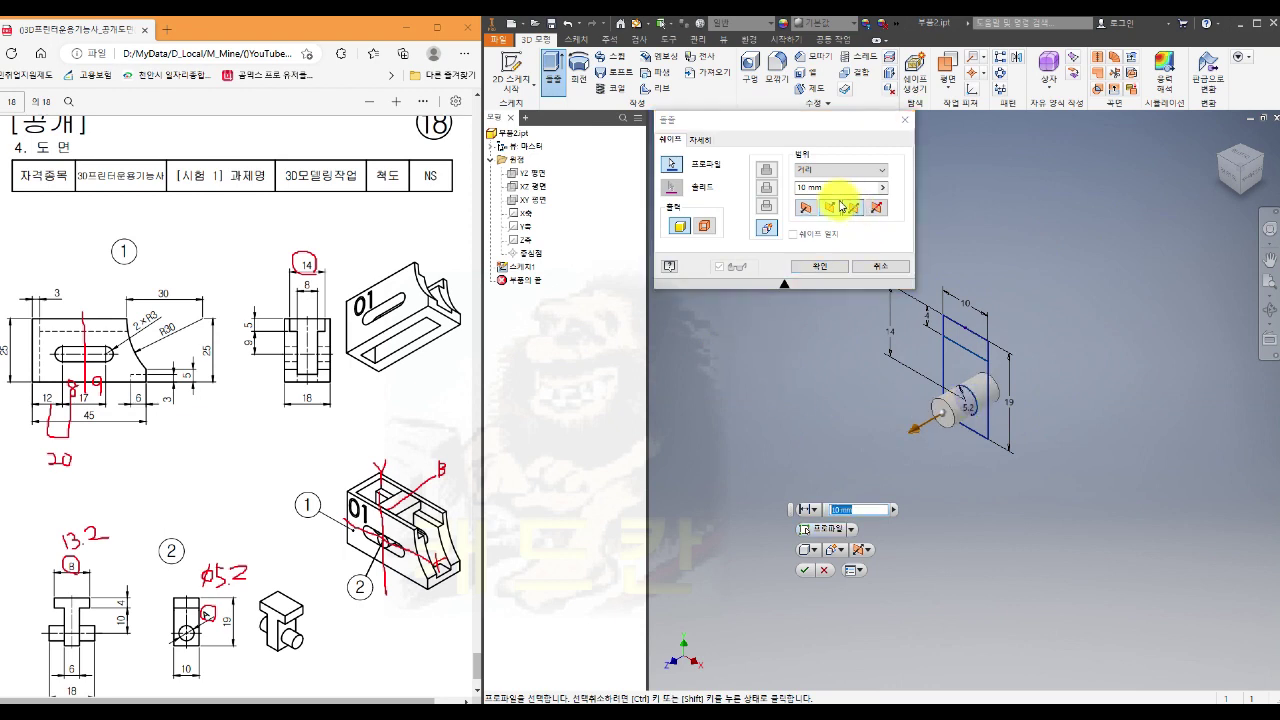
click(820, 188)
text(18)
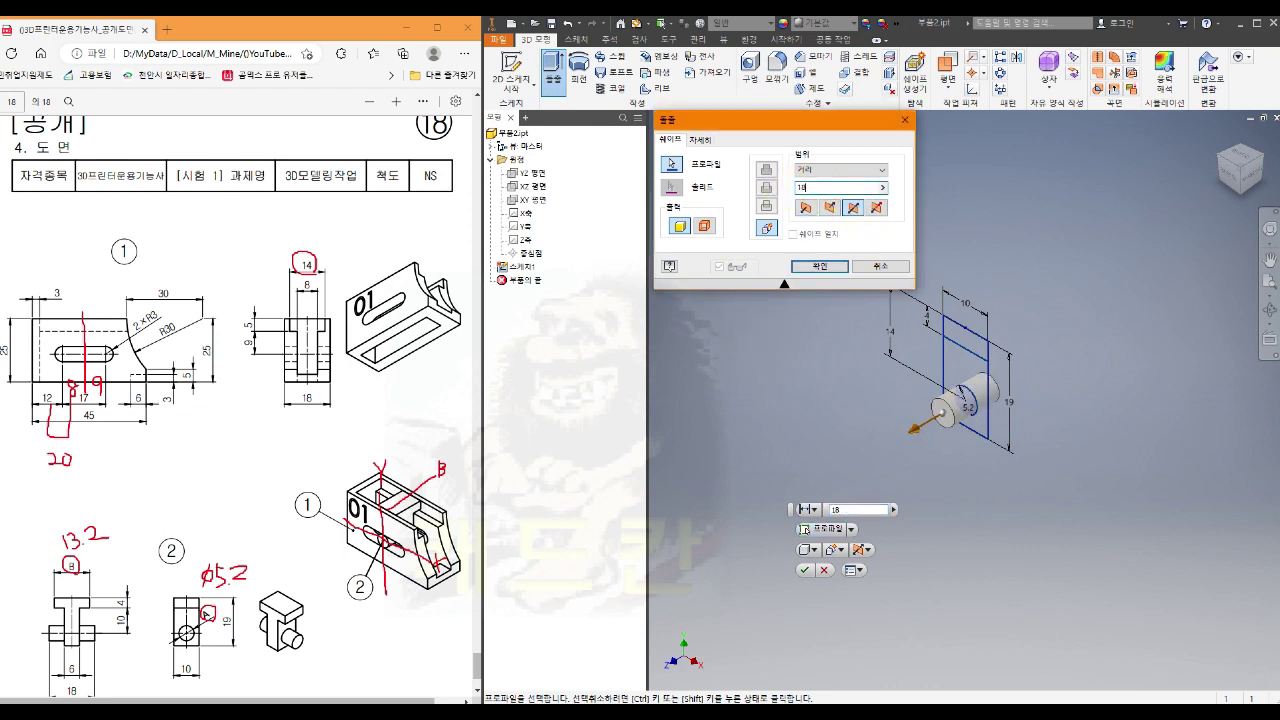
key(Return)
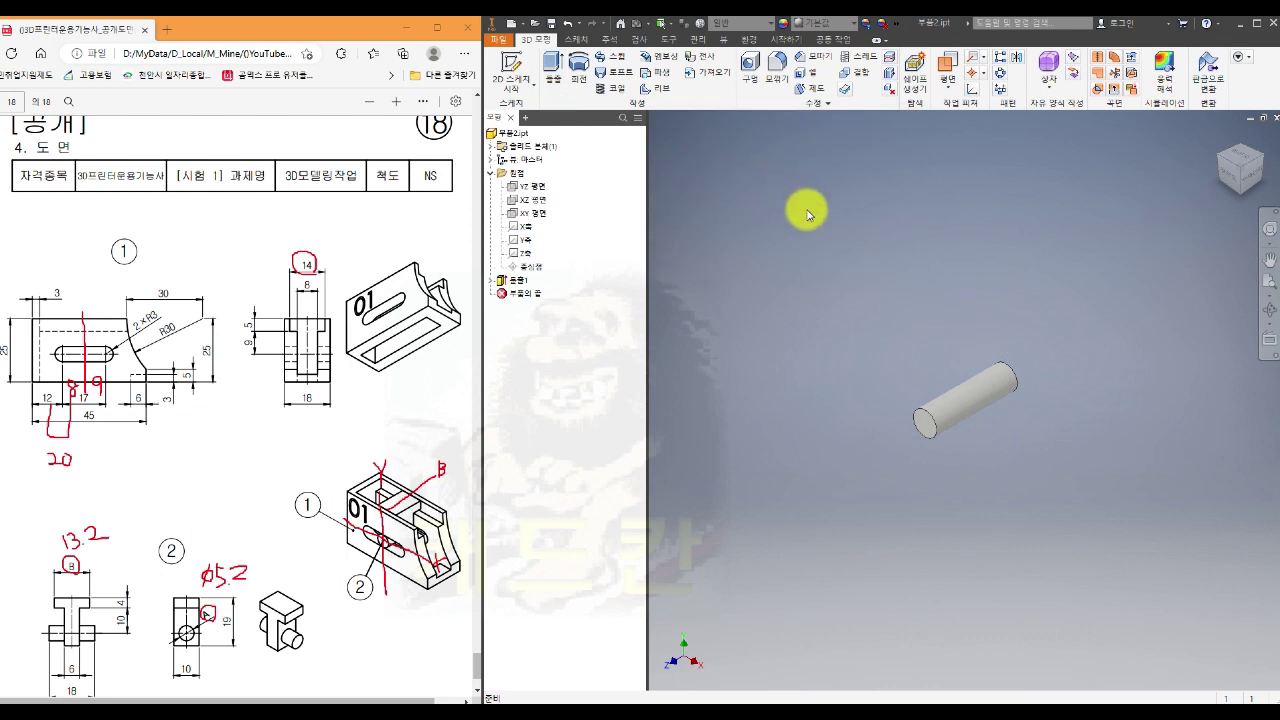
Share the pin extrusion's sketch so its remaining profiles can be reused
click(491, 282)
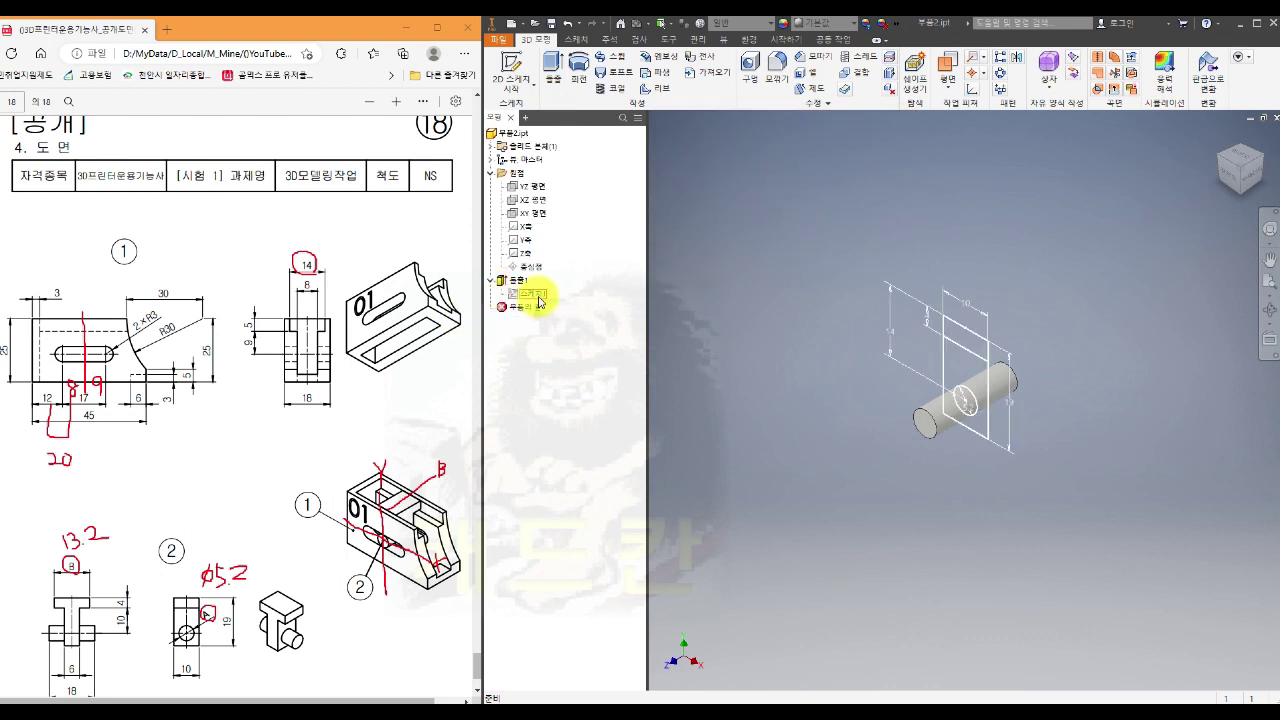
right_click(537, 296)
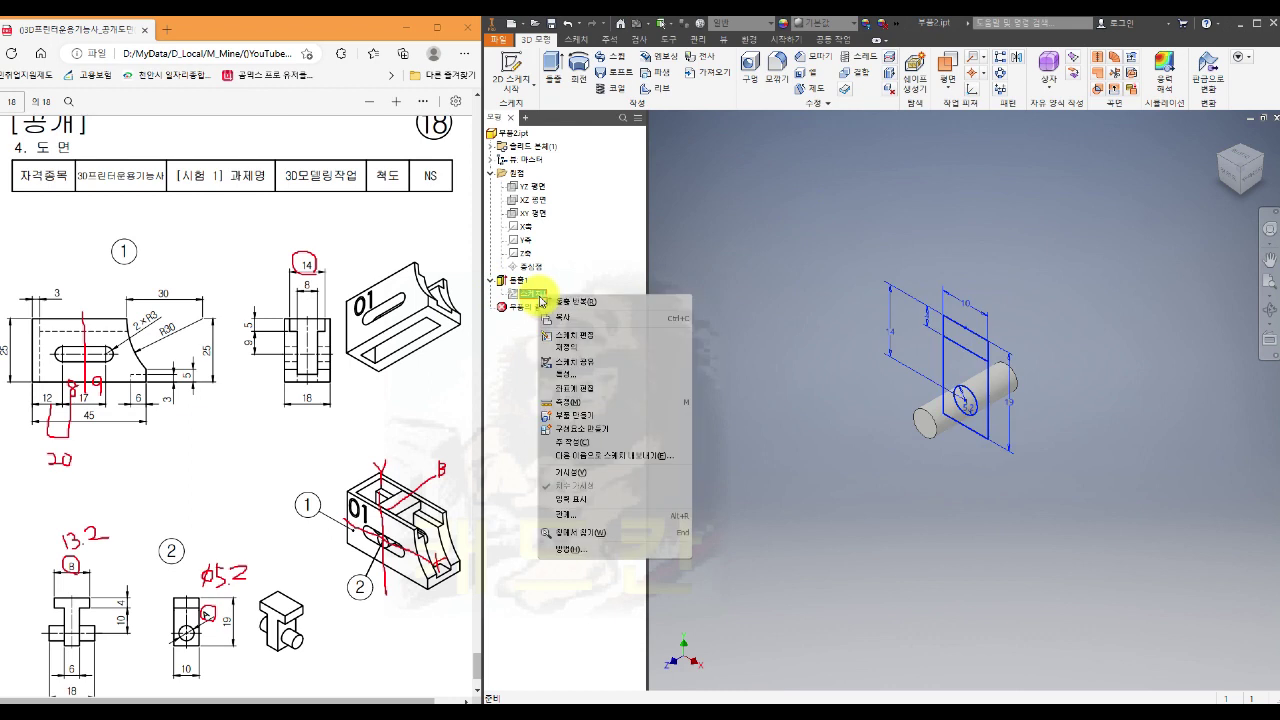
click(577, 361)
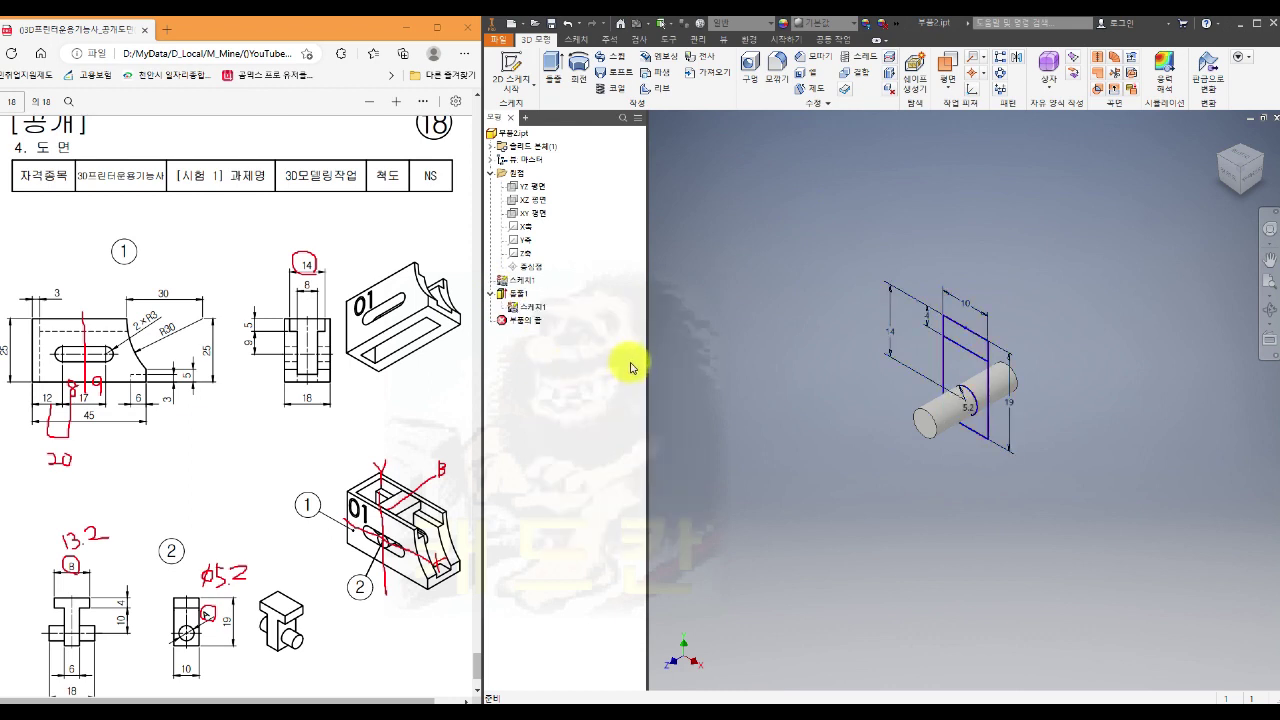
click(491, 293)
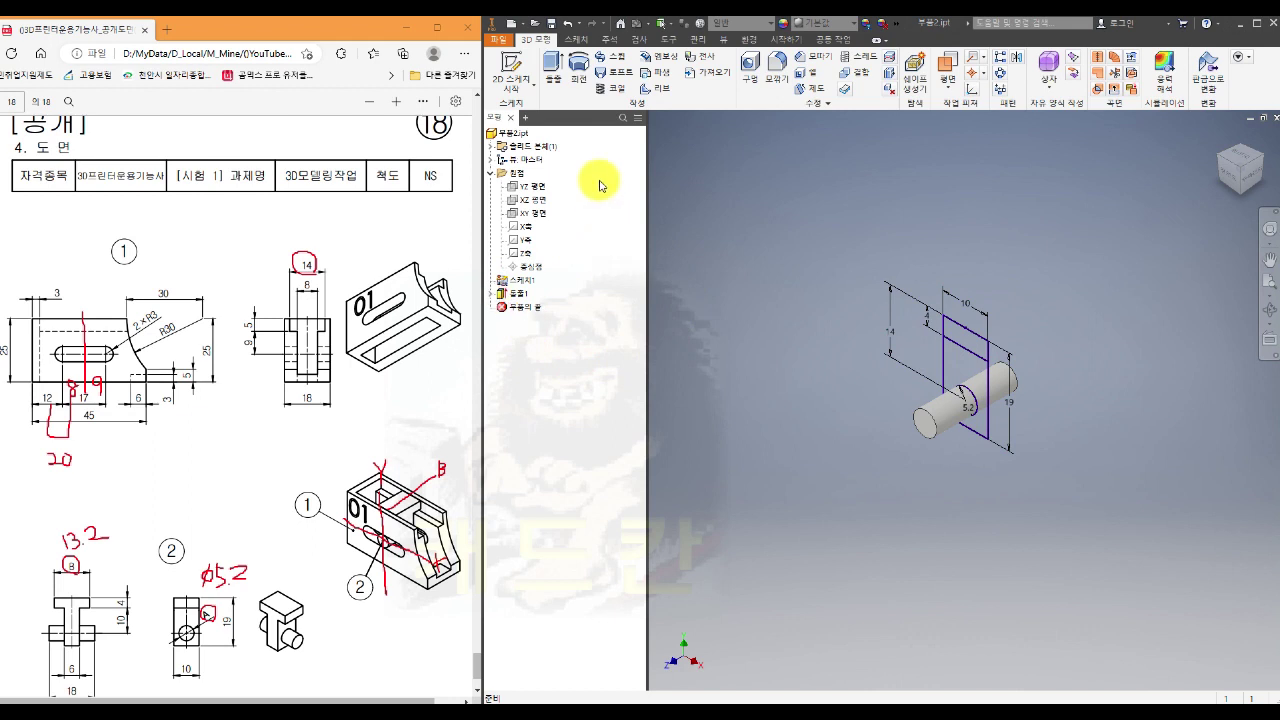
Extrude the narrow upper rectangle symmetrically to 13.2 mm, joining it to the existing solid
click(553, 68)
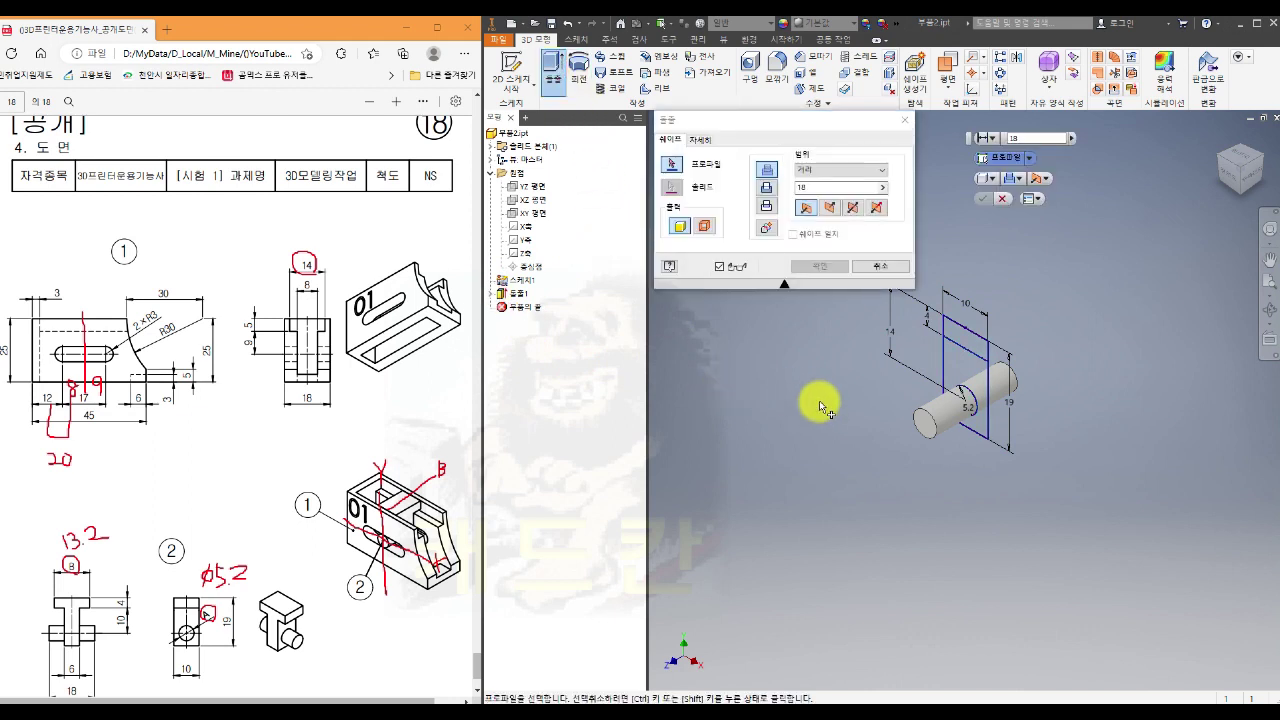
click(968, 331)
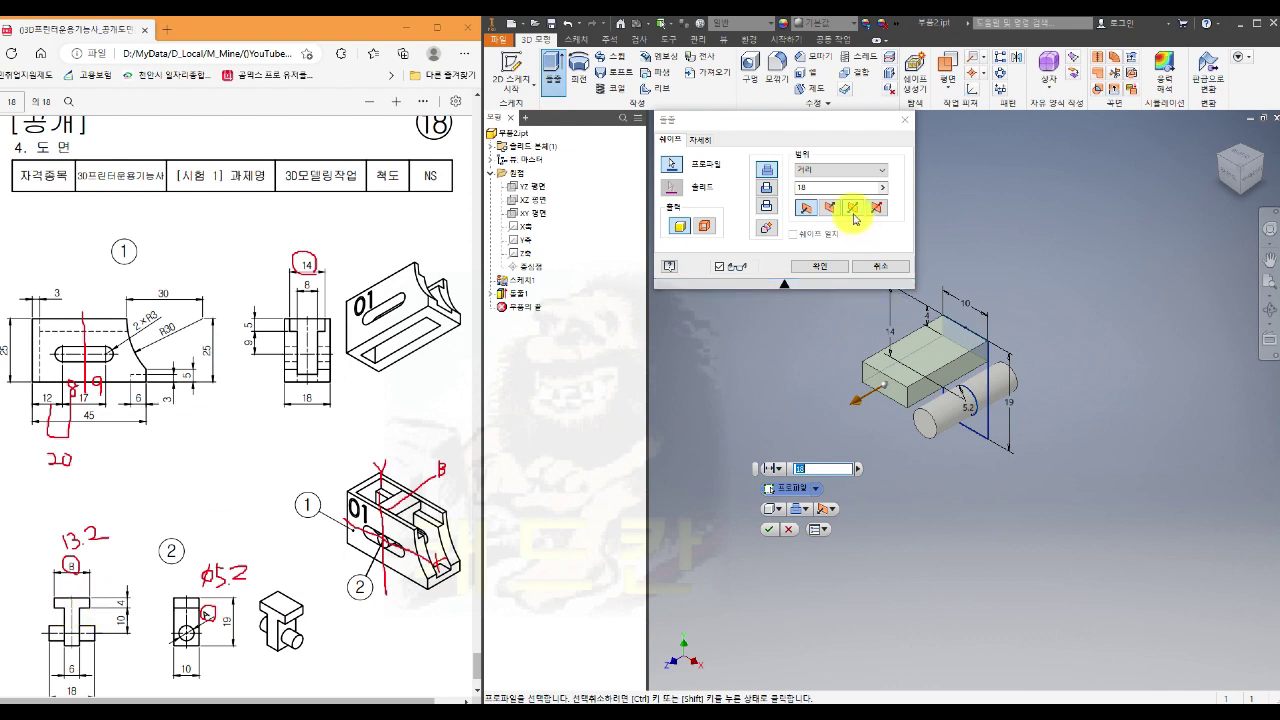
click(852, 207)
click(798, 188)
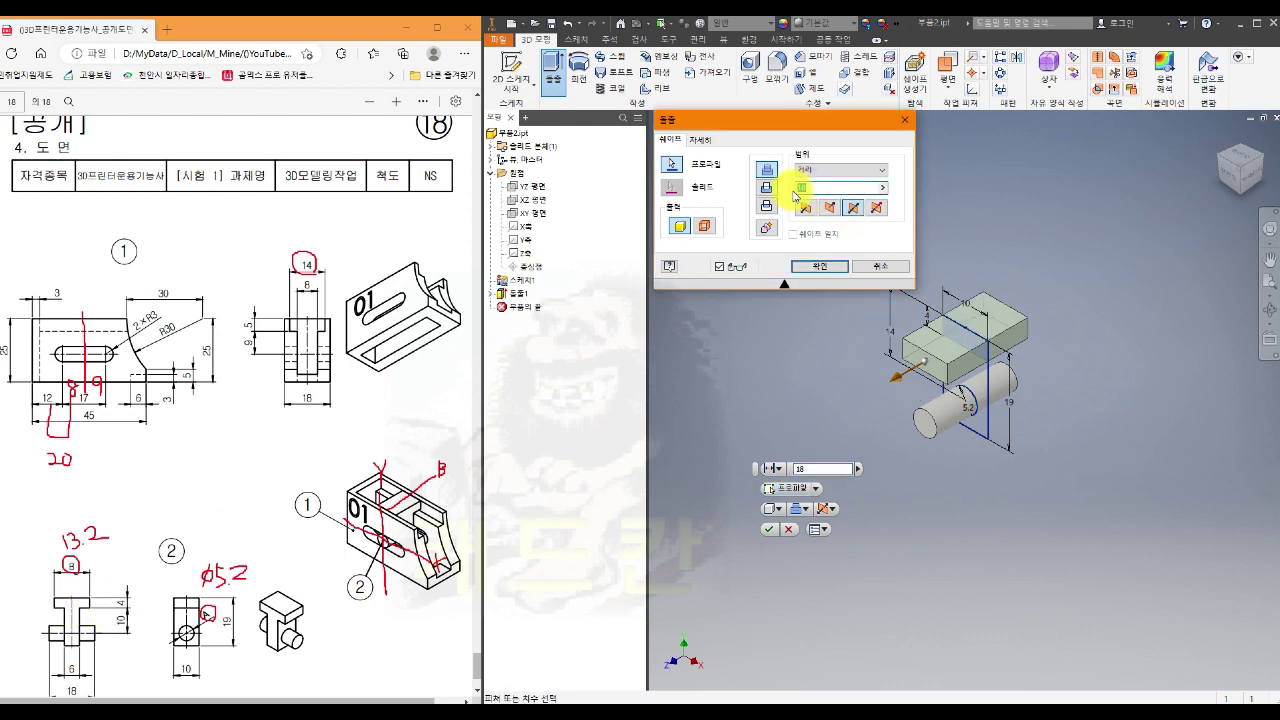
text(13.2)
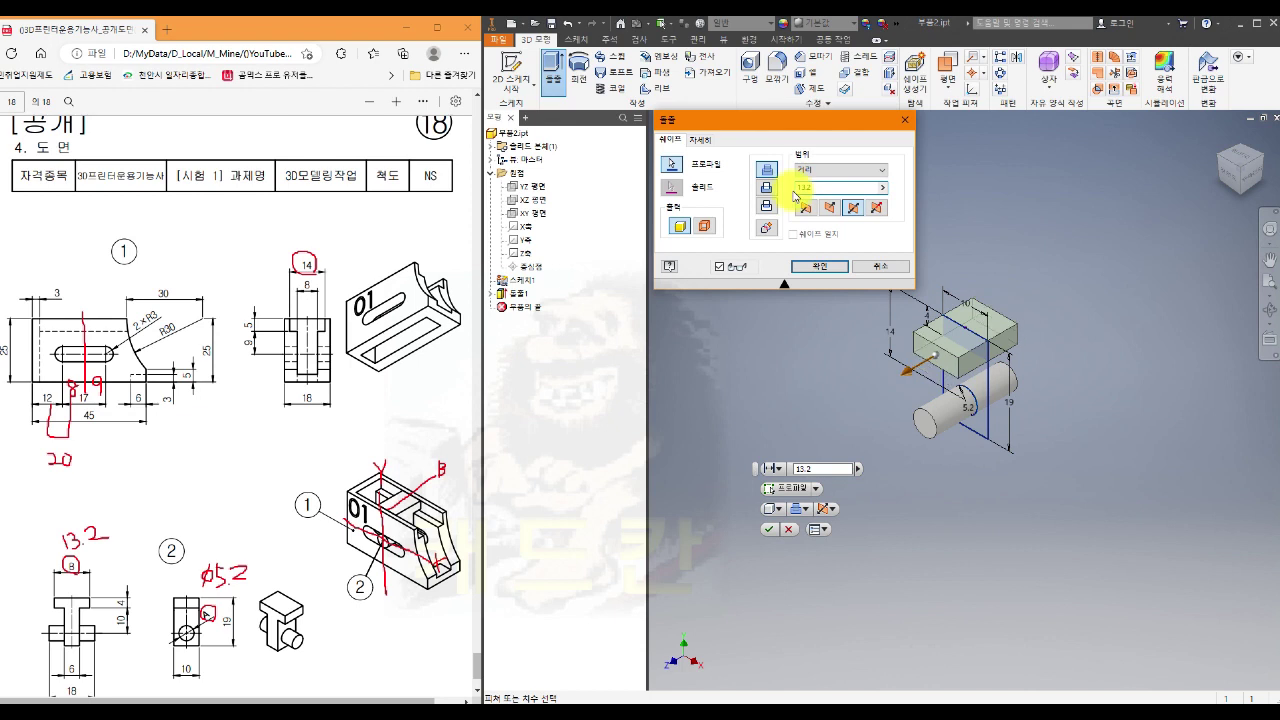
click(822, 266)
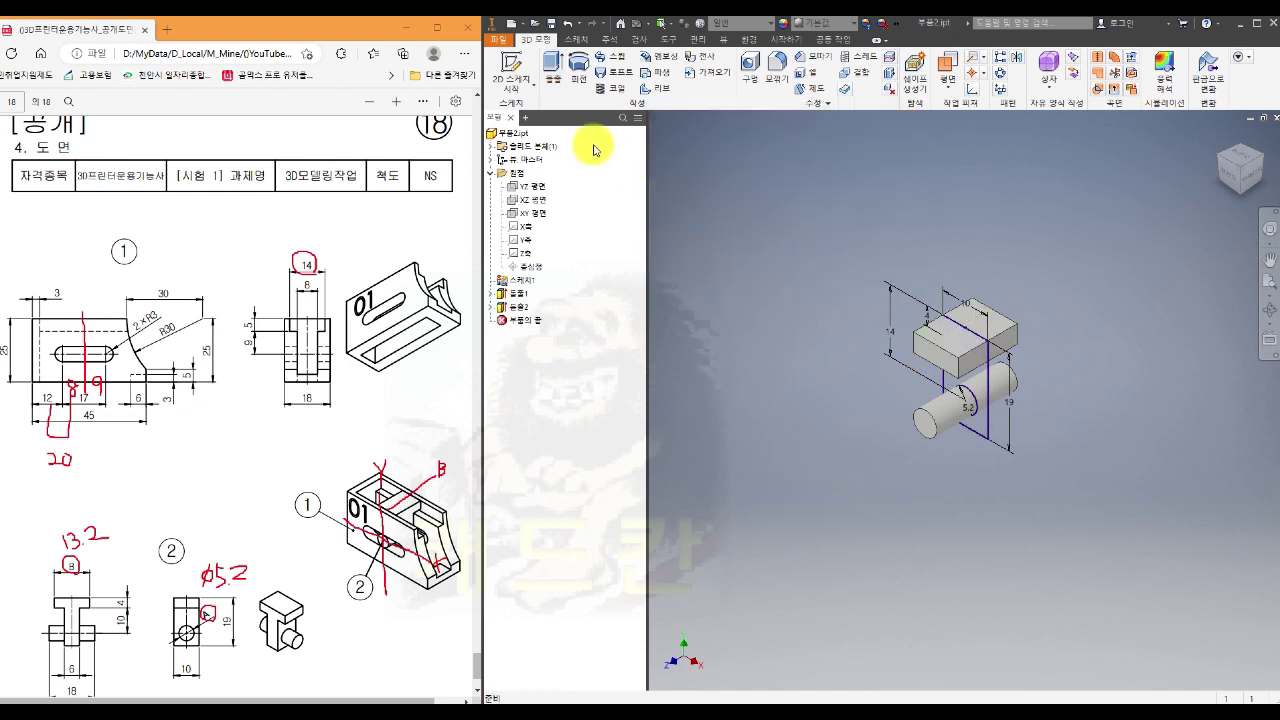
Extrude the lower rectangle around the circle symmetrically to 6 mm as the connecting stem, and hide the shared sketch
click(552, 68)
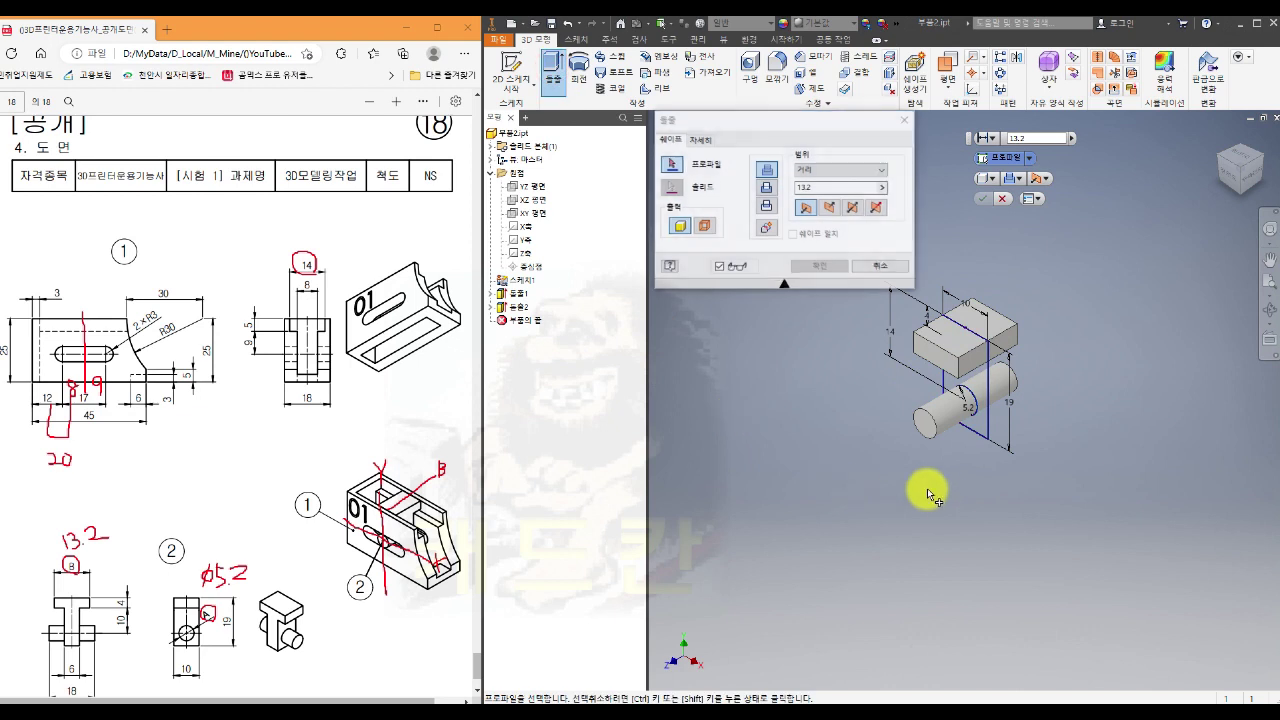
click(979, 433)
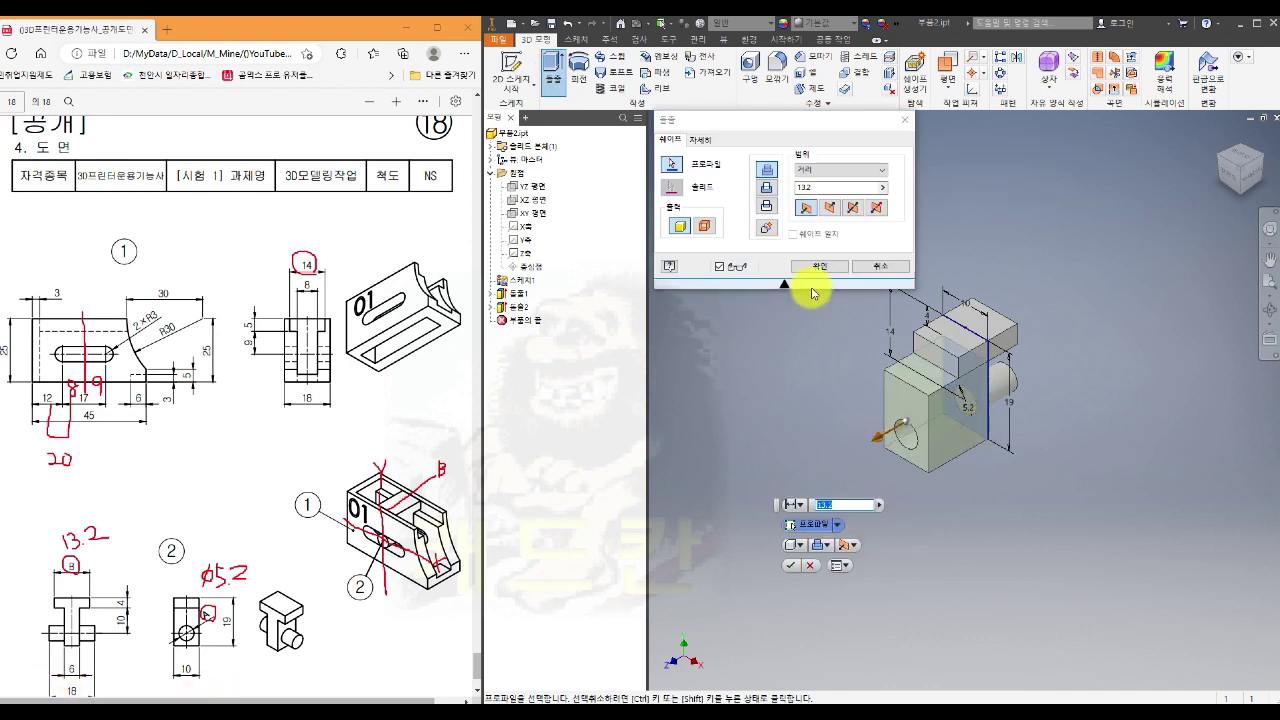
click(852, 207)
click(807, 187)
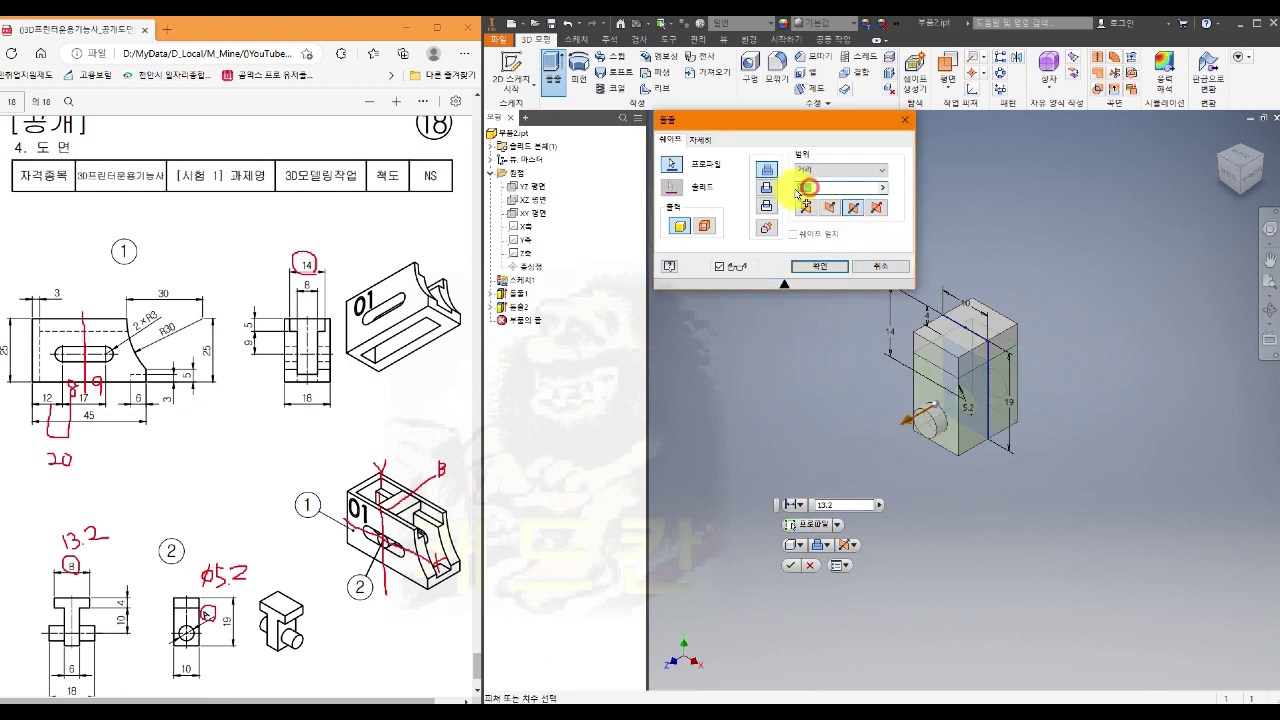
click(830, 268)
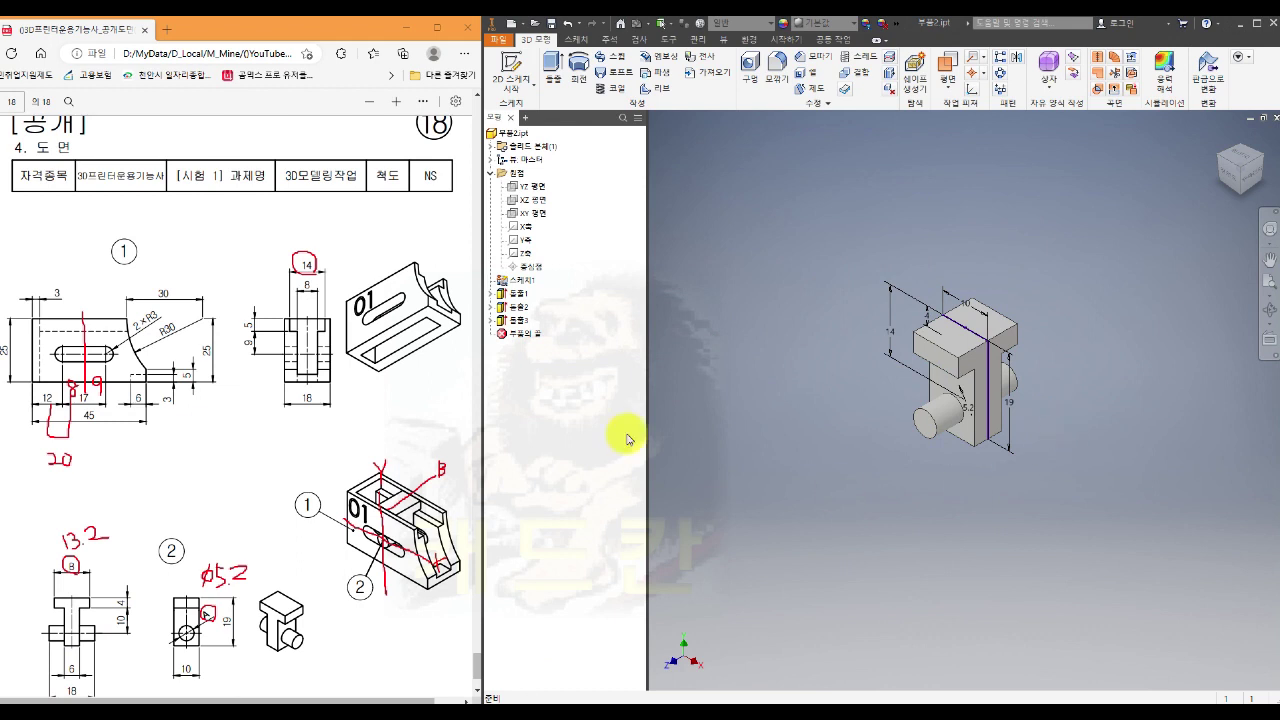
right_click(515, 280)
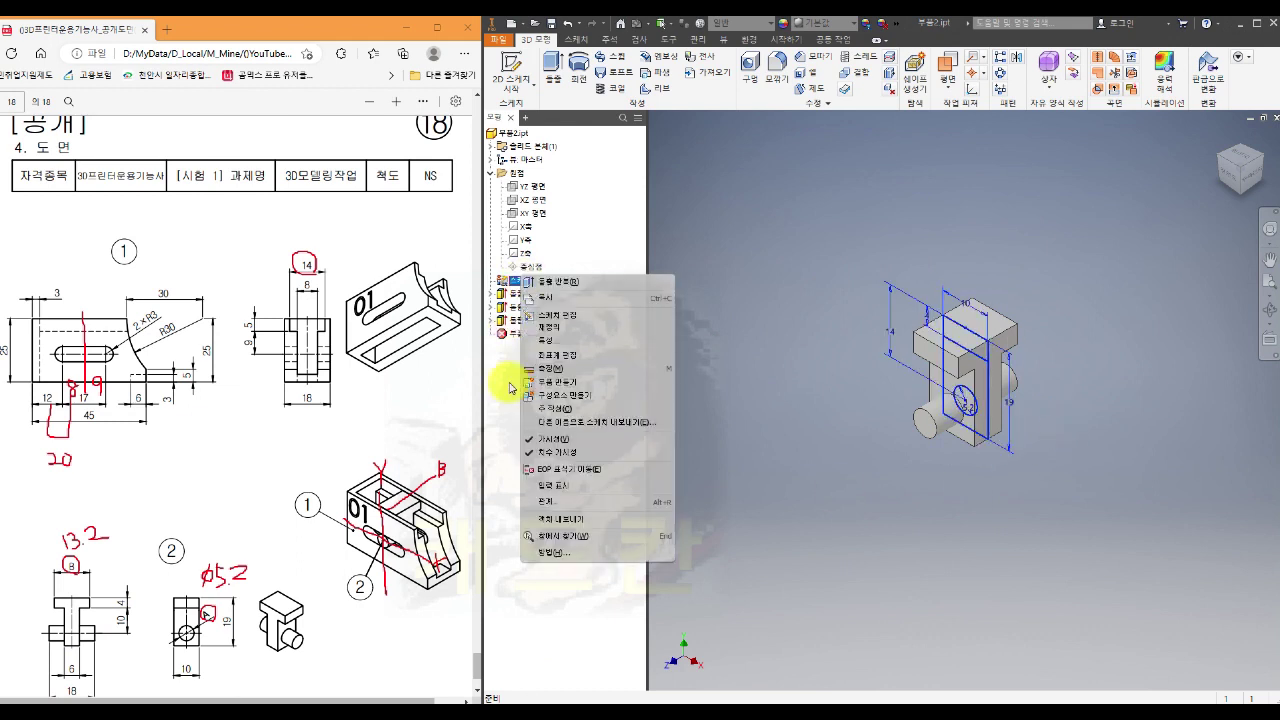
click(553, 439)
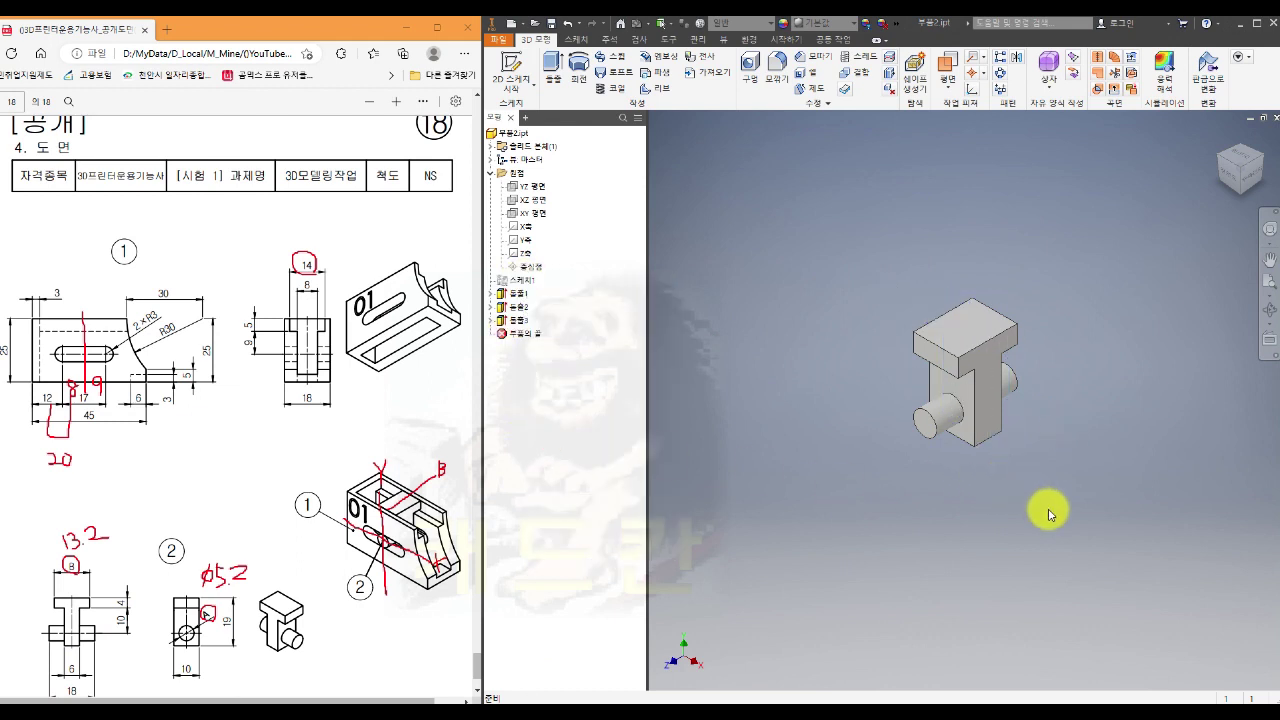
mouse_move(1049, 514)
shift+middle_down()
mouse_move(1046, 480)
mouse_move(1006, 475)
mouse_move(1017, 471)
mouse_move(1006, 463)
mouse_move(1003, 475)
shift+middle_up()
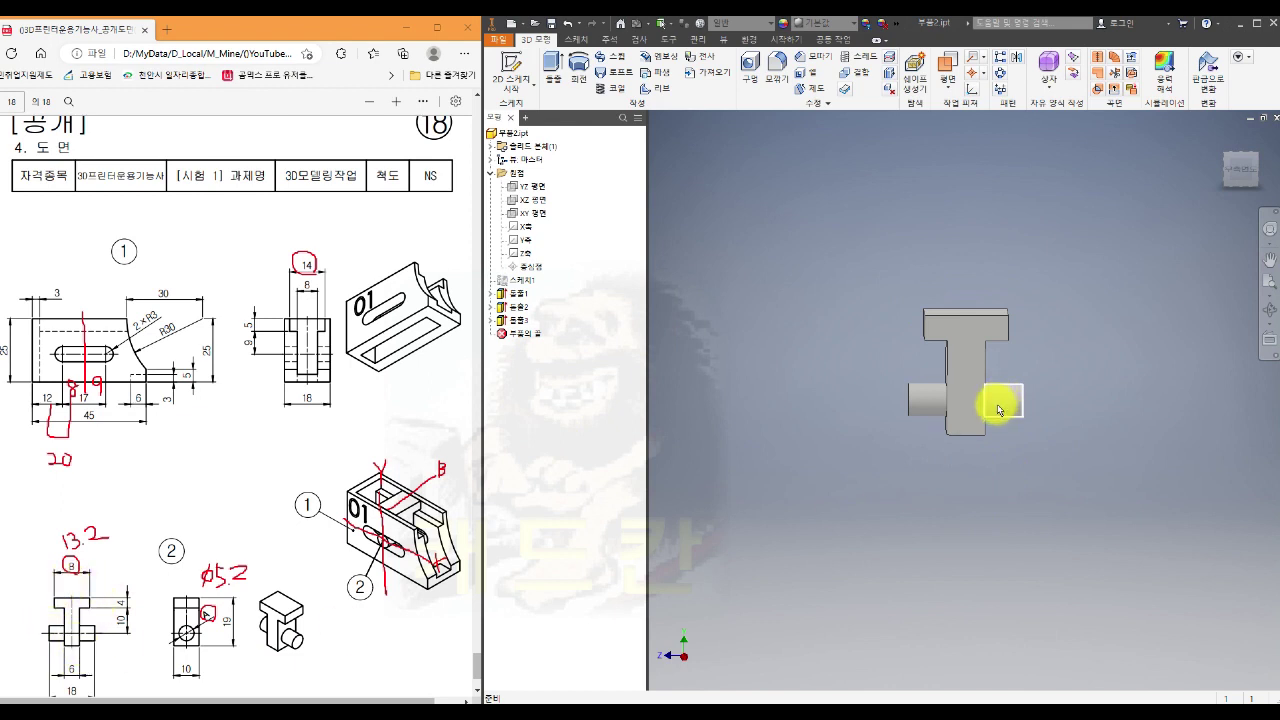
click(1244, 172)
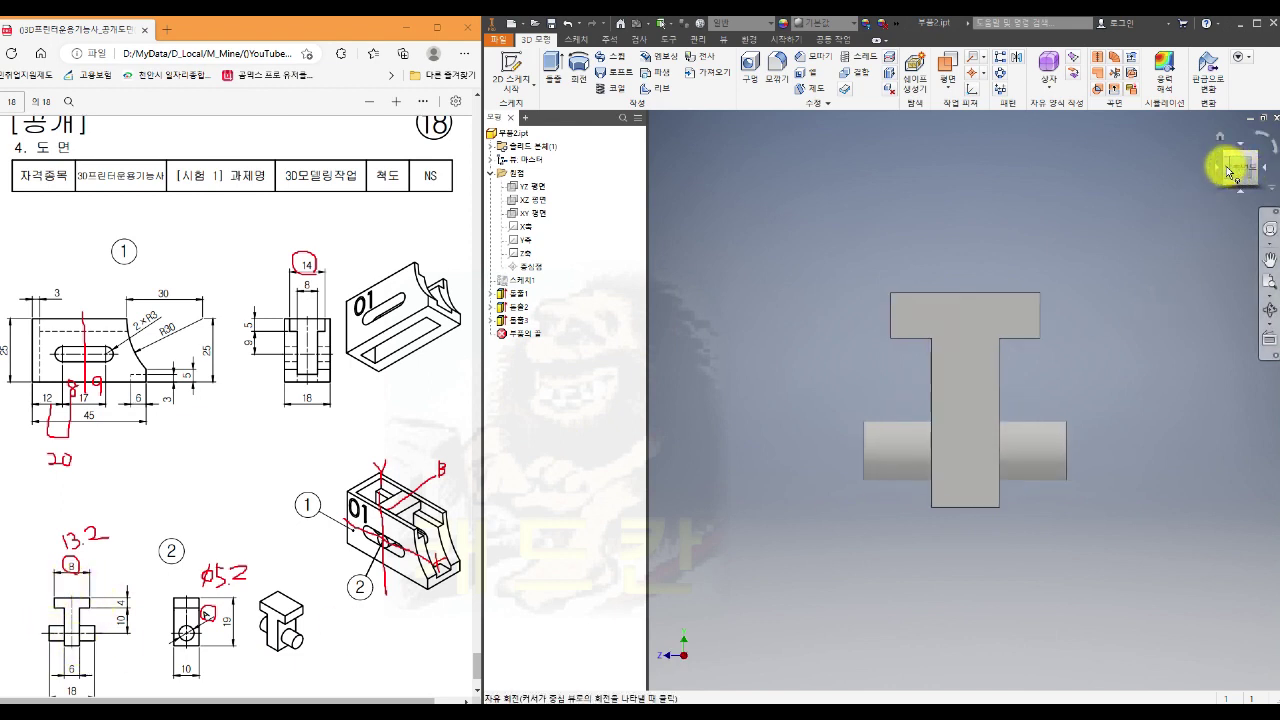
click(1218, 170)
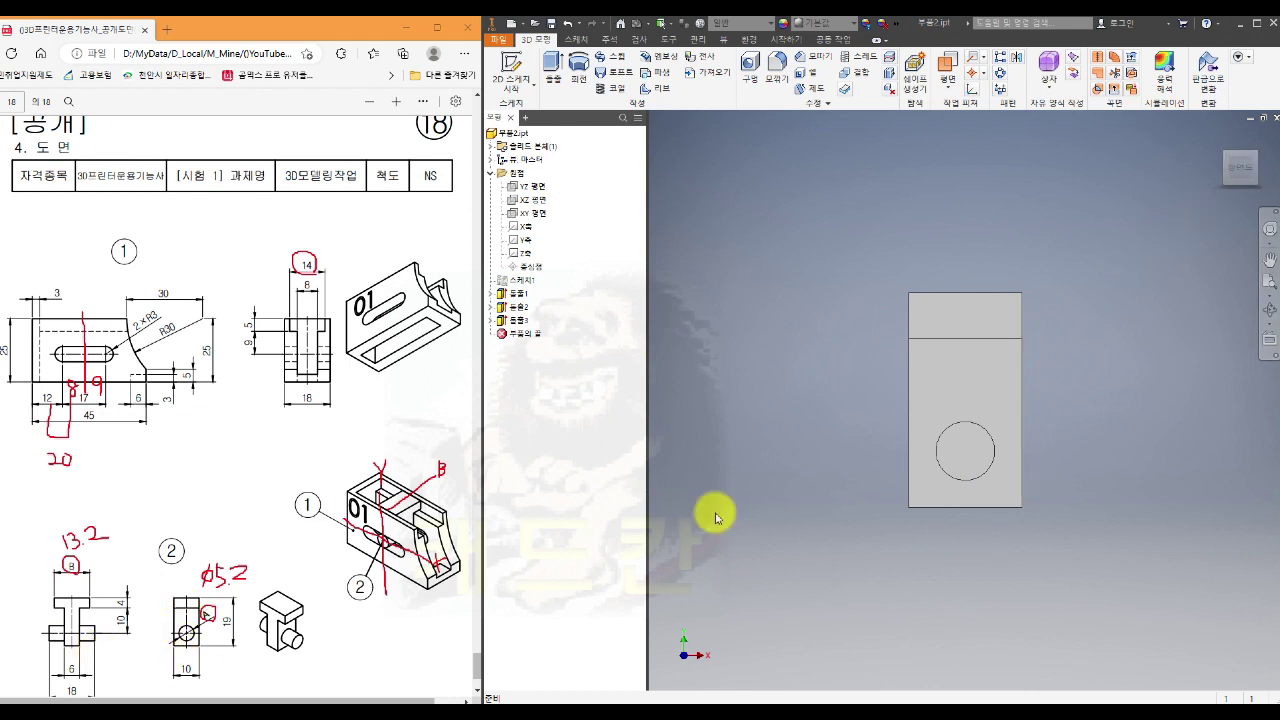
click(1220, 136)
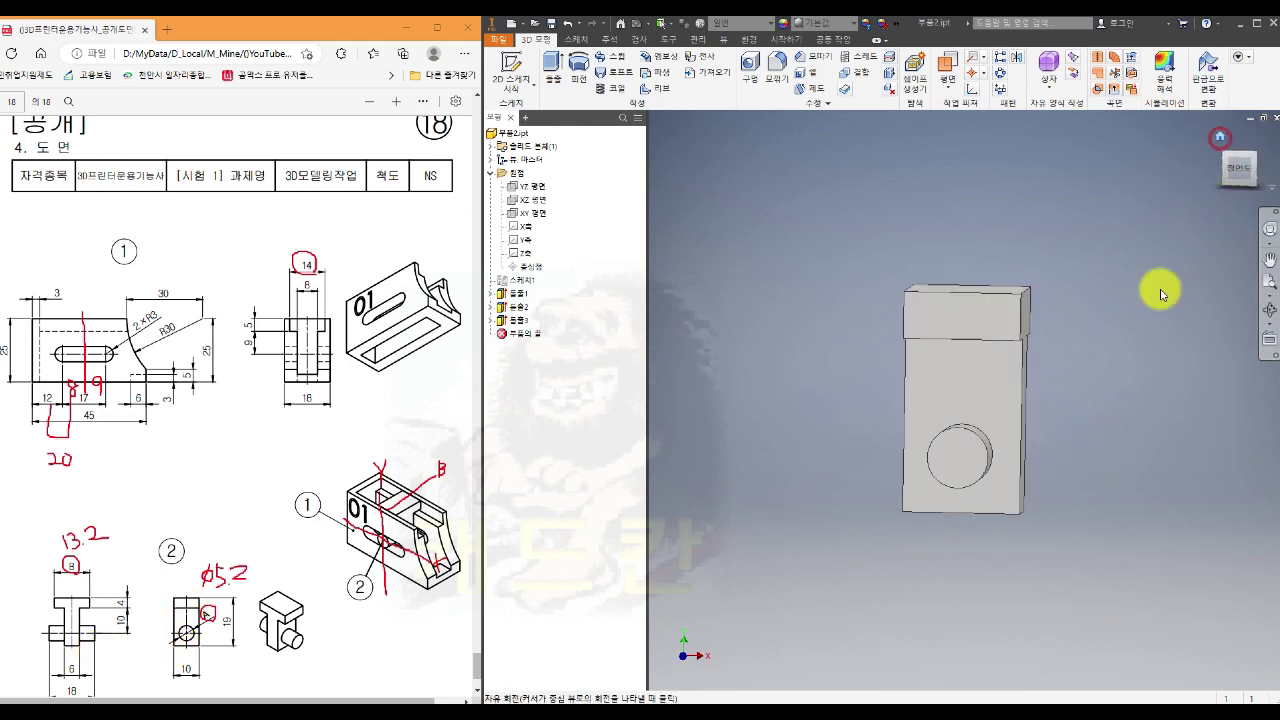
scroll(1114, 356, down, 3)
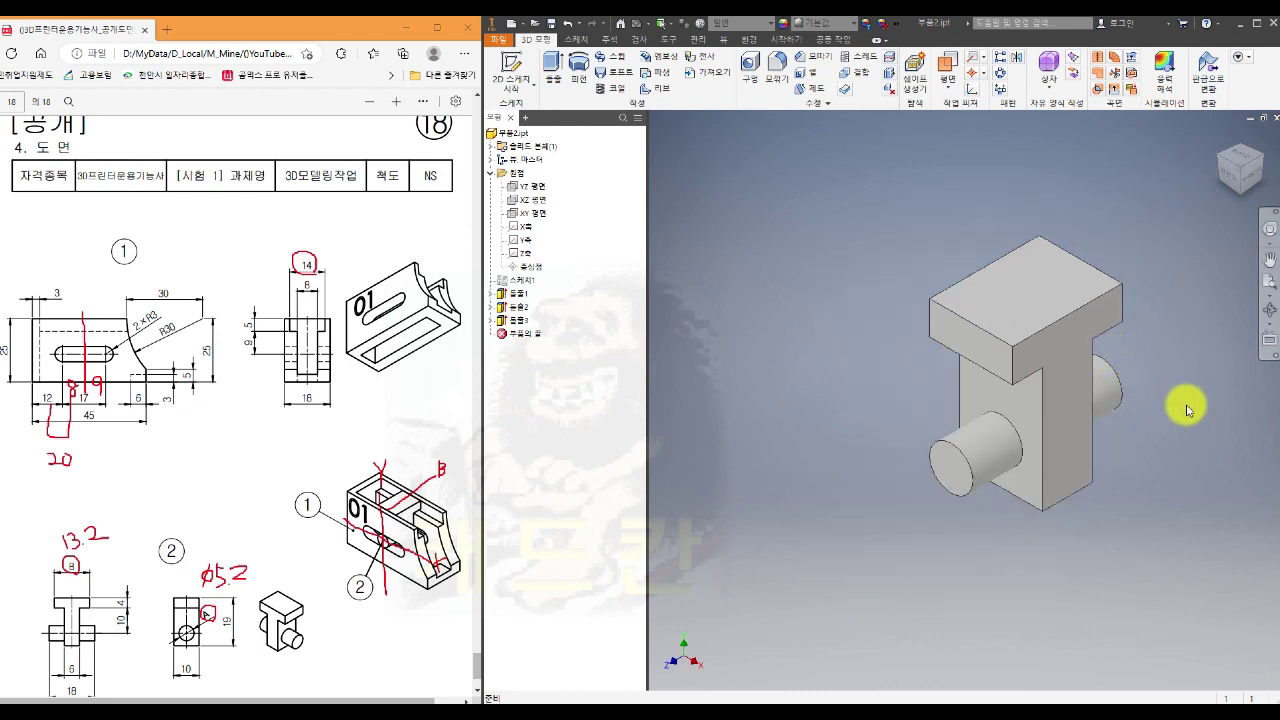
Close the finished part 2 and create a new assembly from the SM templates.iam template
middle_drag(1186, 405, 1130, 410)
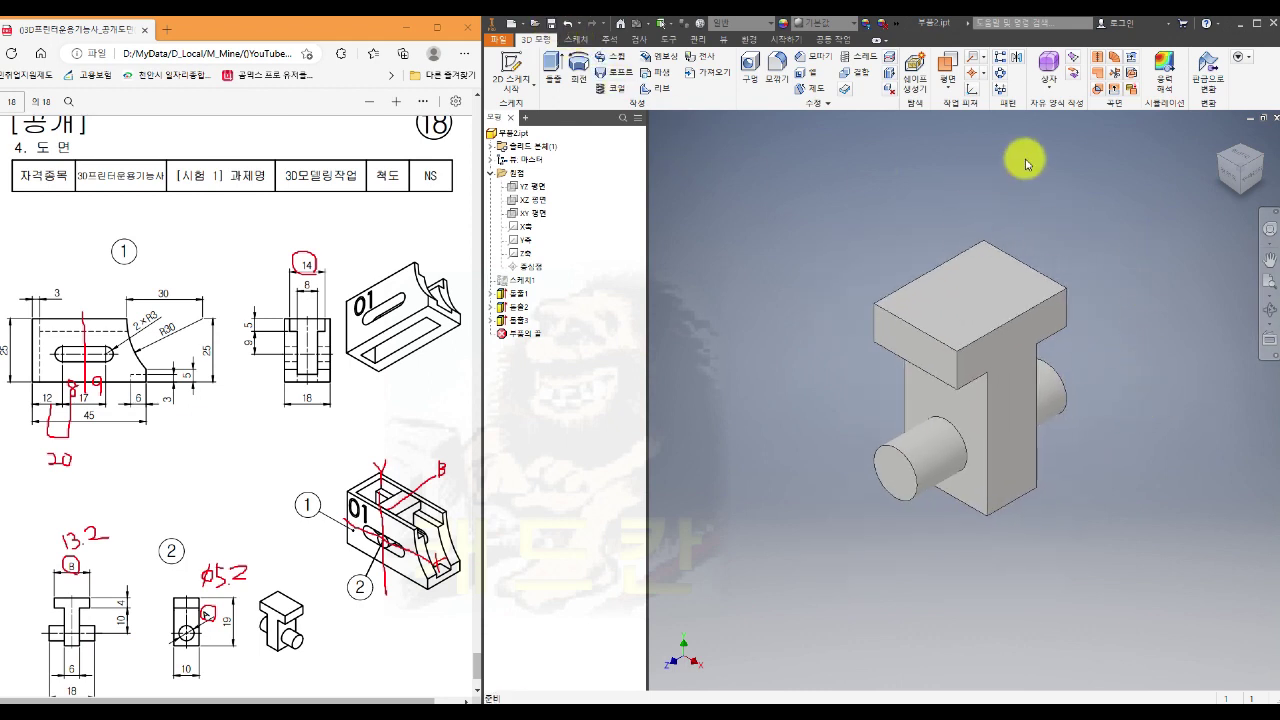
click(1275, 120)
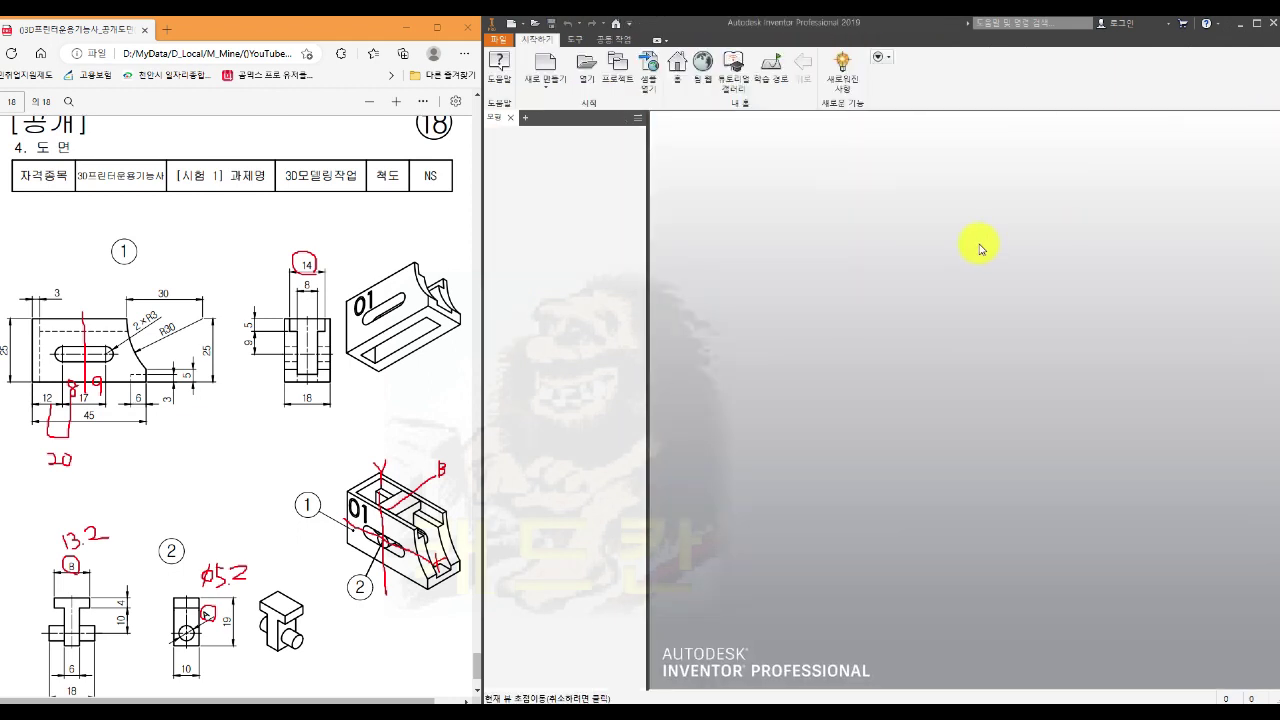
click(544, 68)
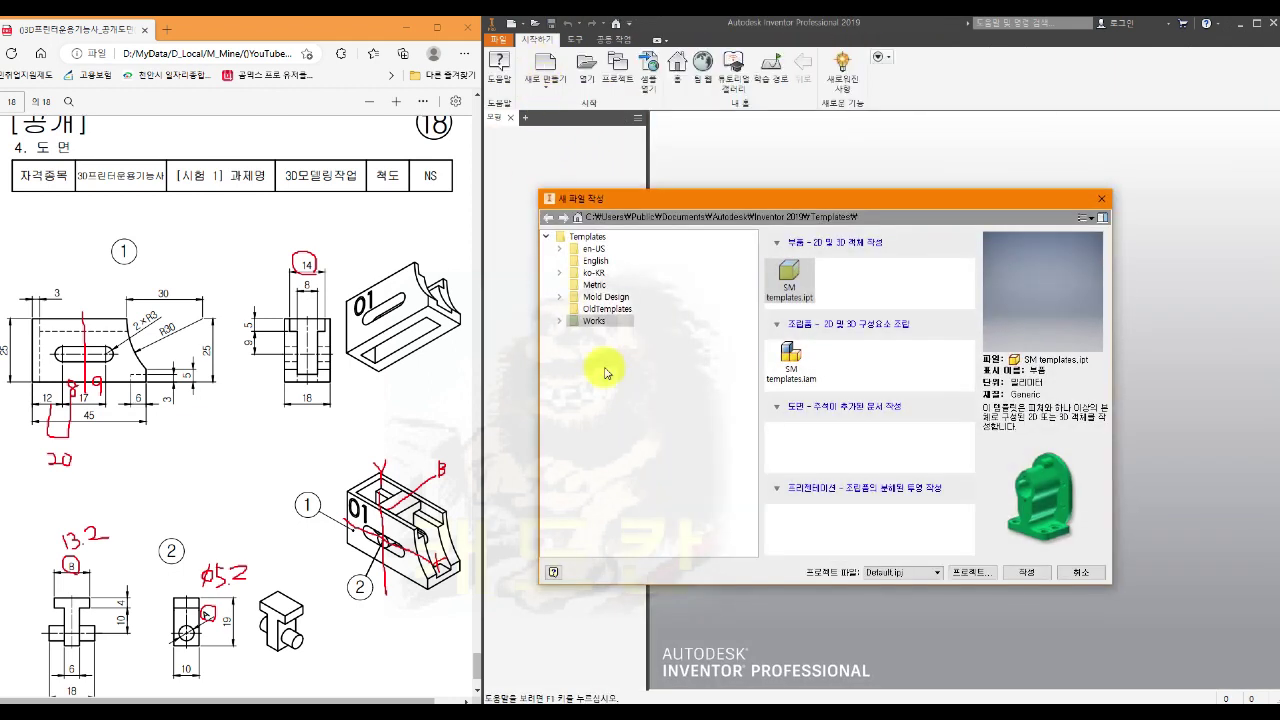
click(790, 358)
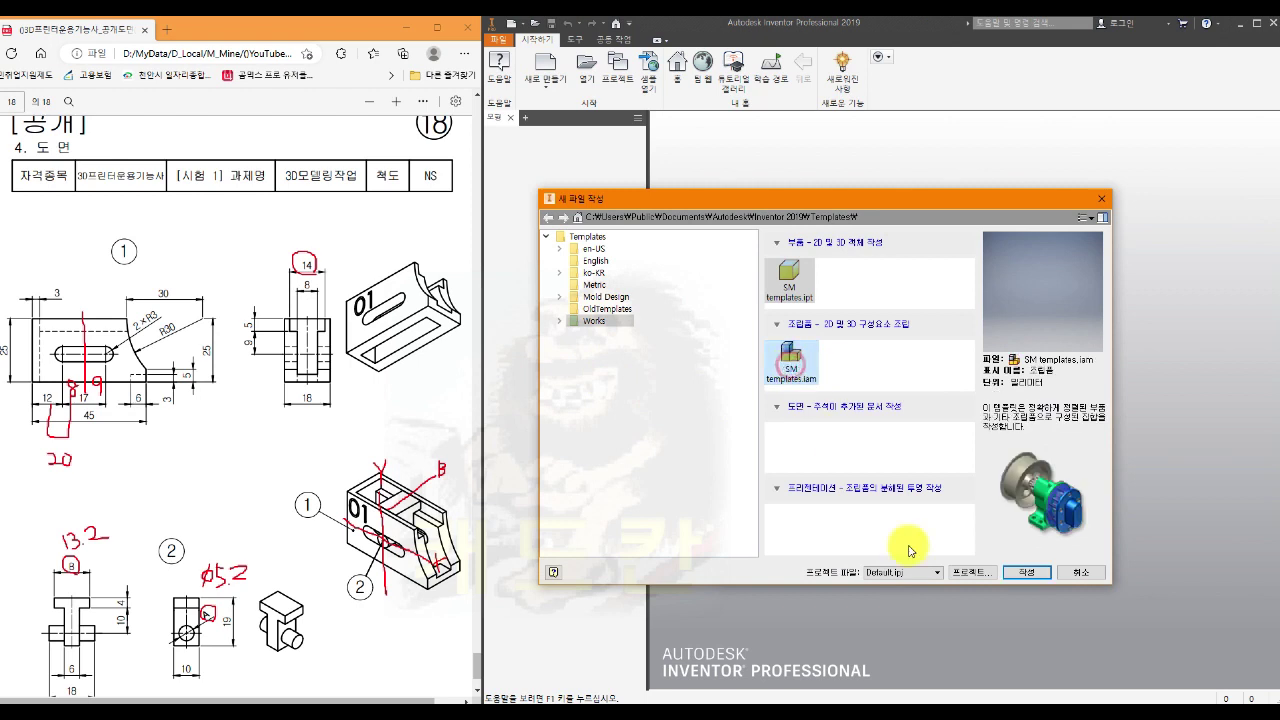
click(1026, 576)
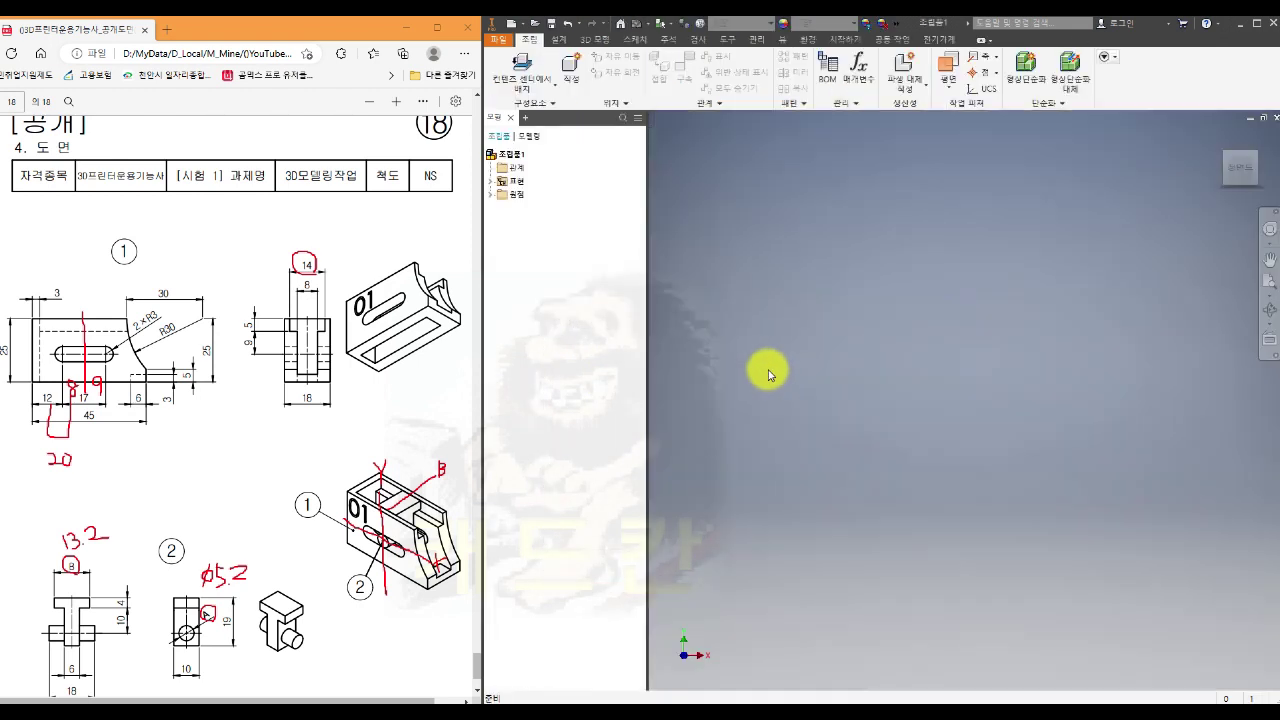
Place one instance of 부품1.ipt in the assembly, grounded at the origin
click(540, 88)
click(529, 110)
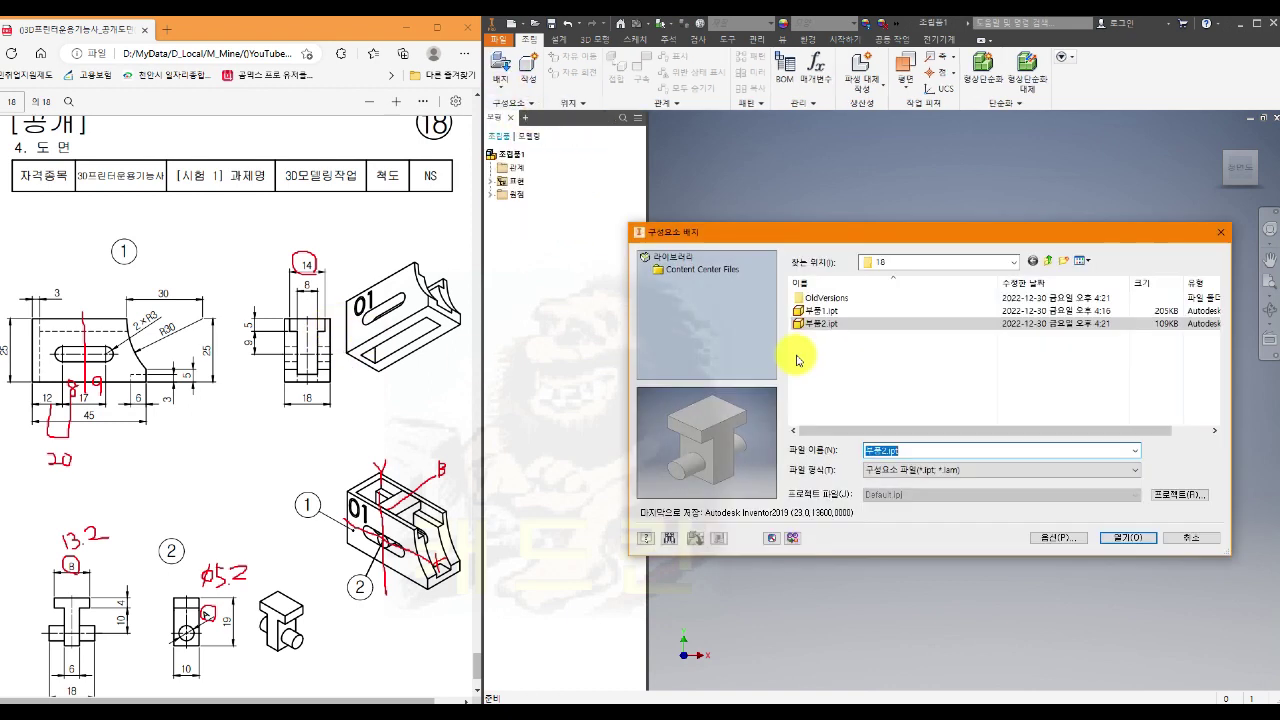
click(824, 311)
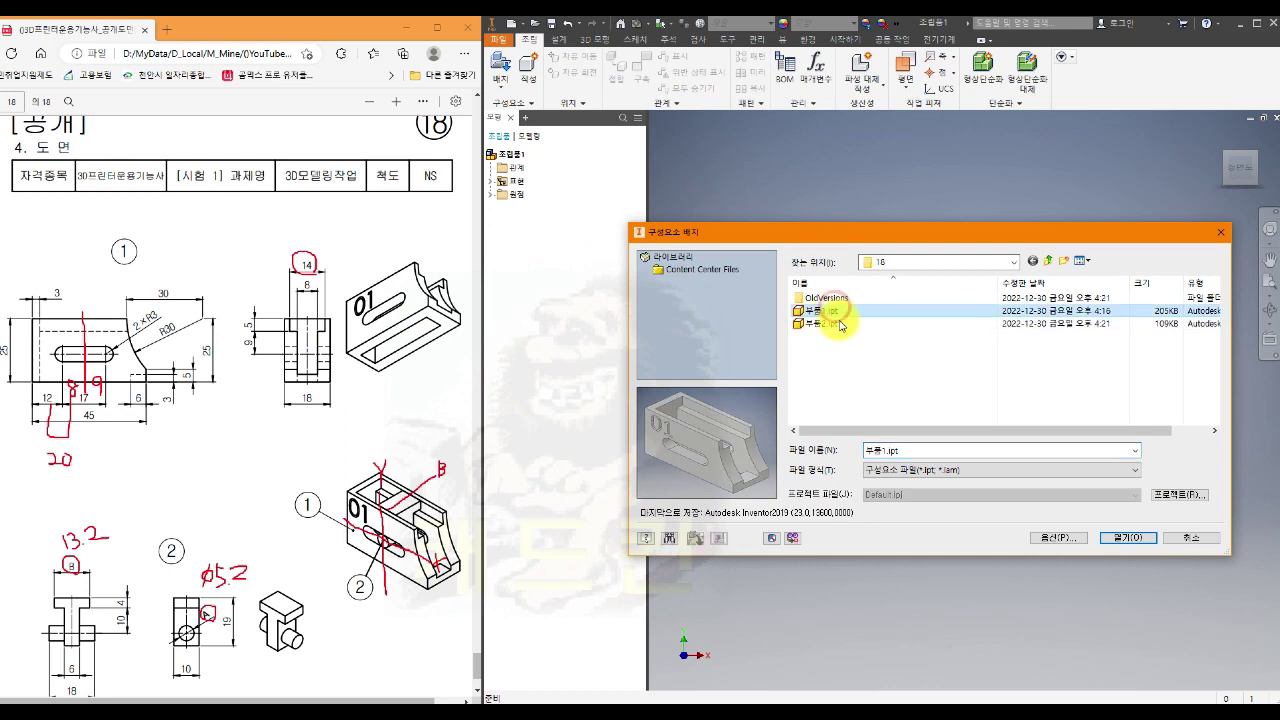
click(1110, 543)
right_click(932, 398)
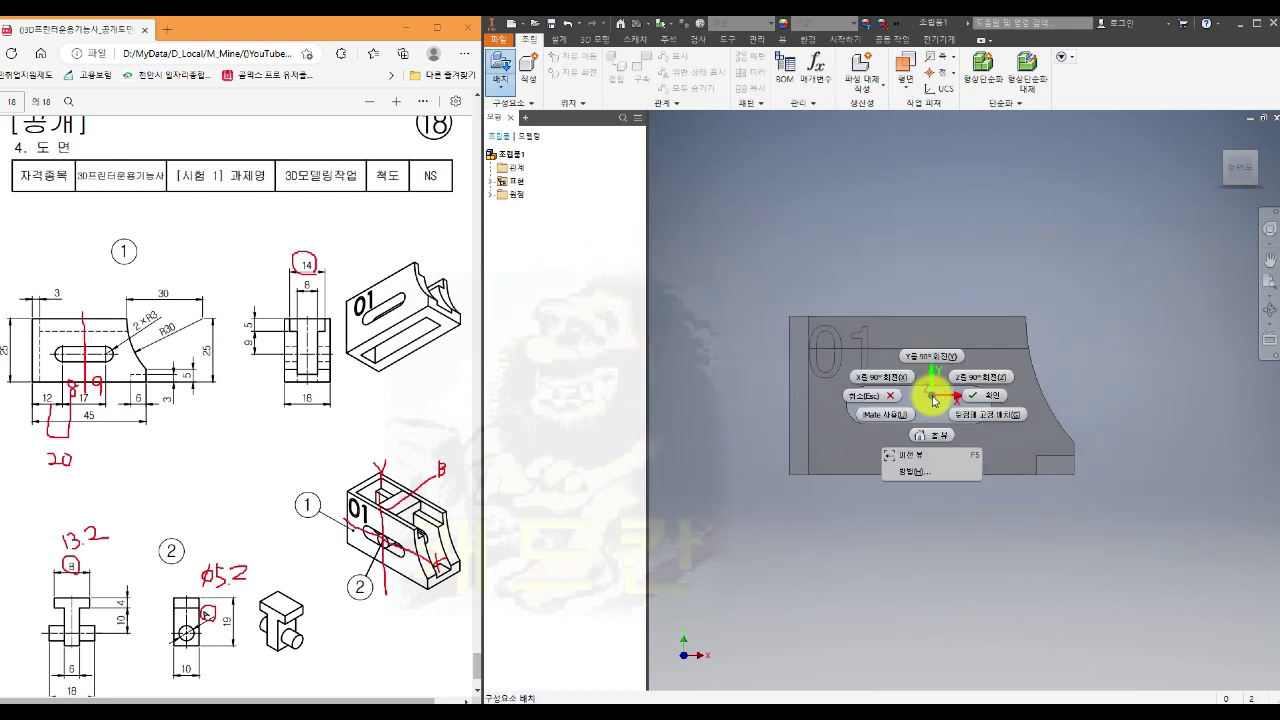
click(958, 414)
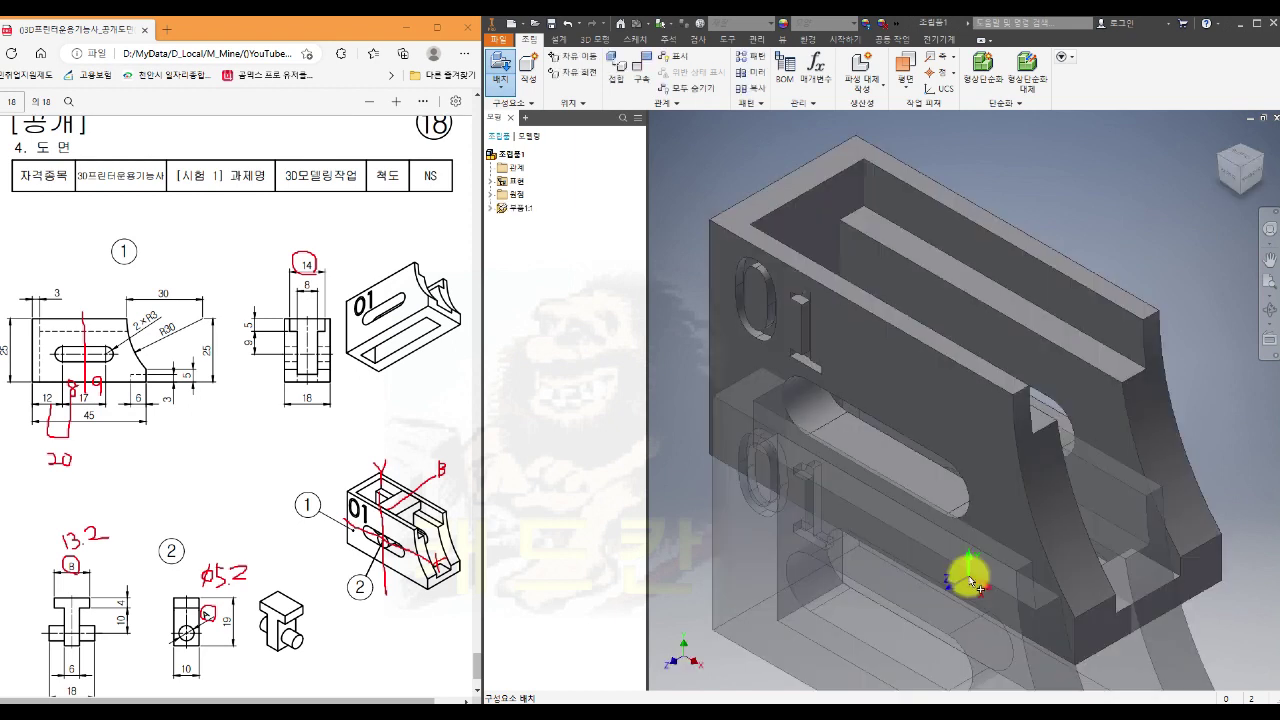
scroll(940, 547, up, 5)
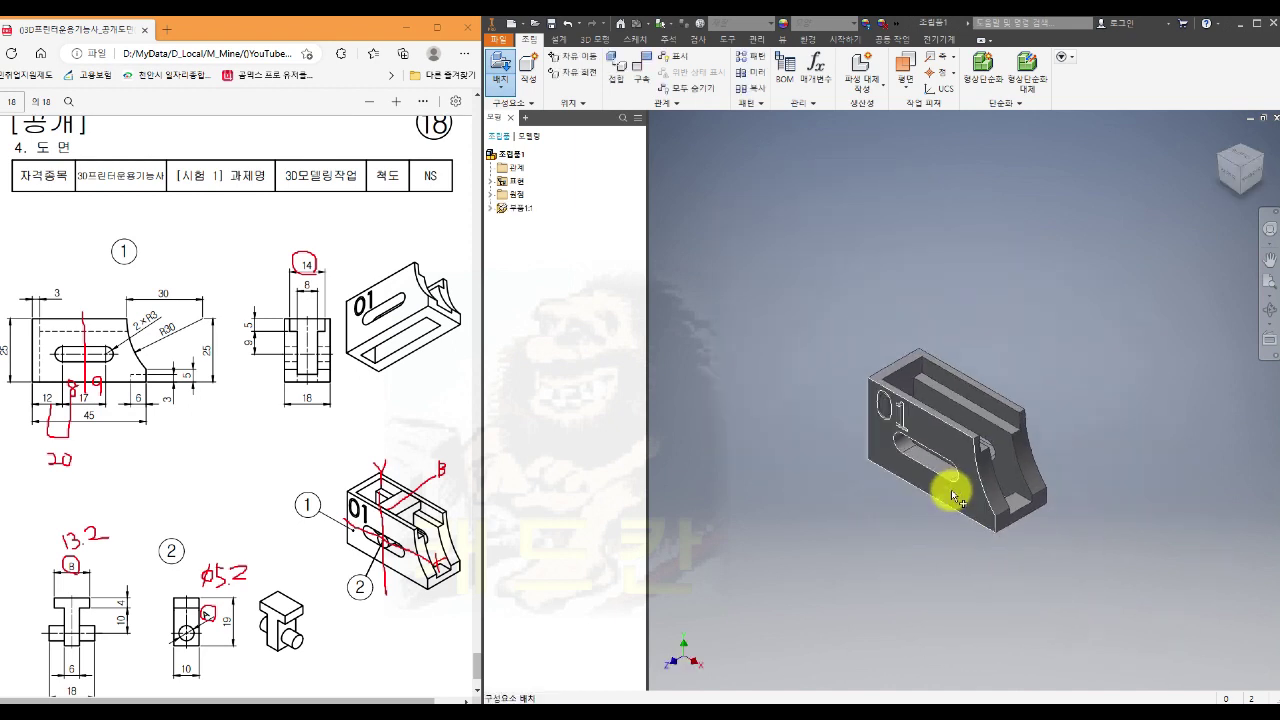
key(Escape)
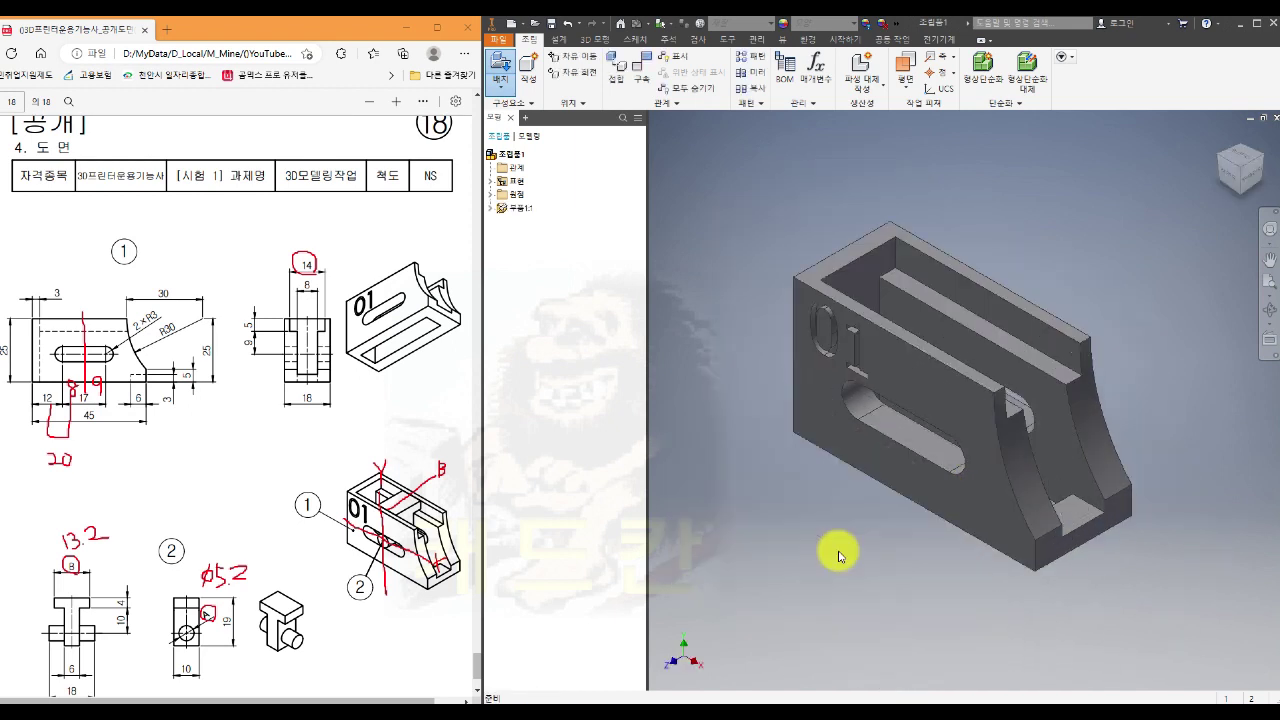
Place one instance of 부품2.ipt above the slotted body
click(503, 68)
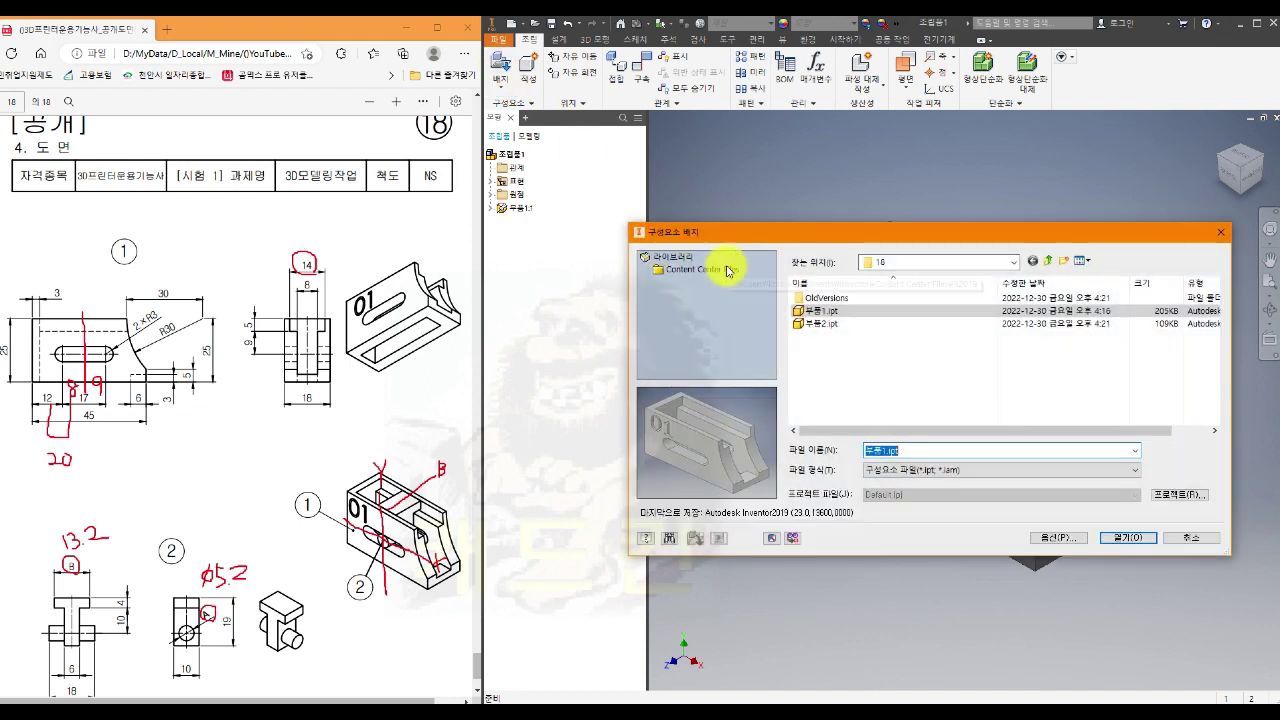
click(820, 323)
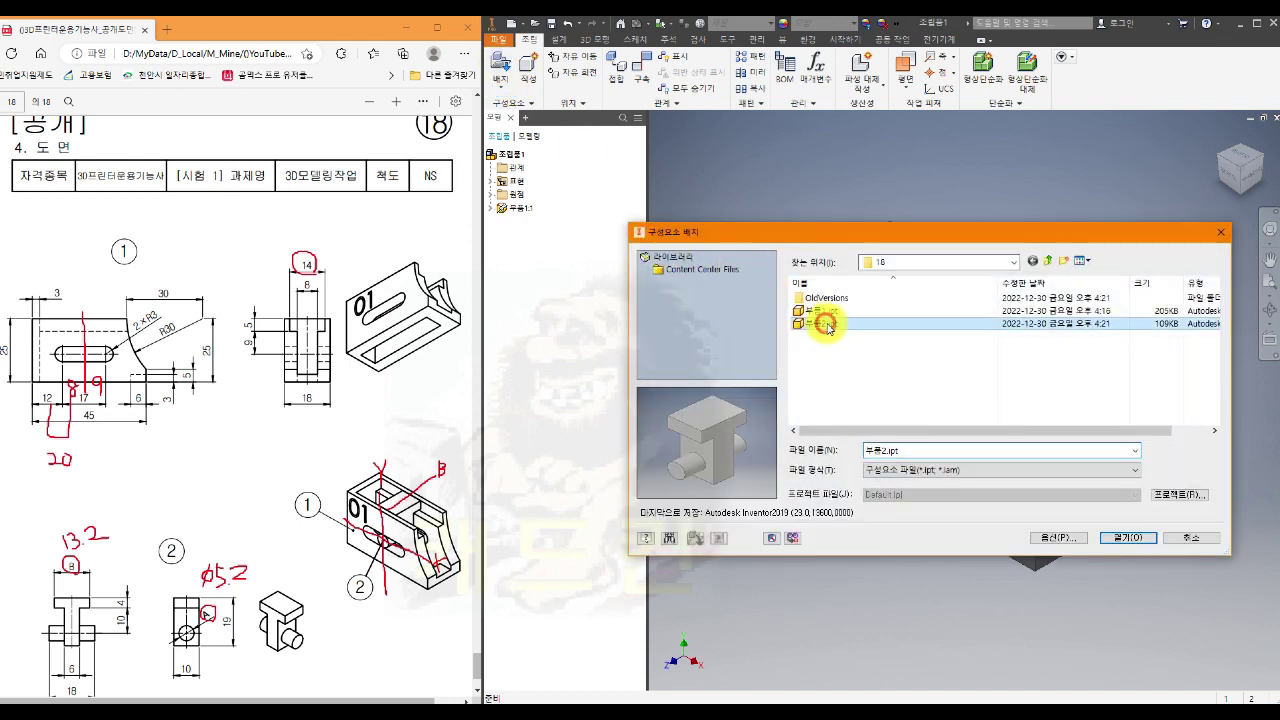
click(1122, 539)
scroll(951, 443, up, 4)
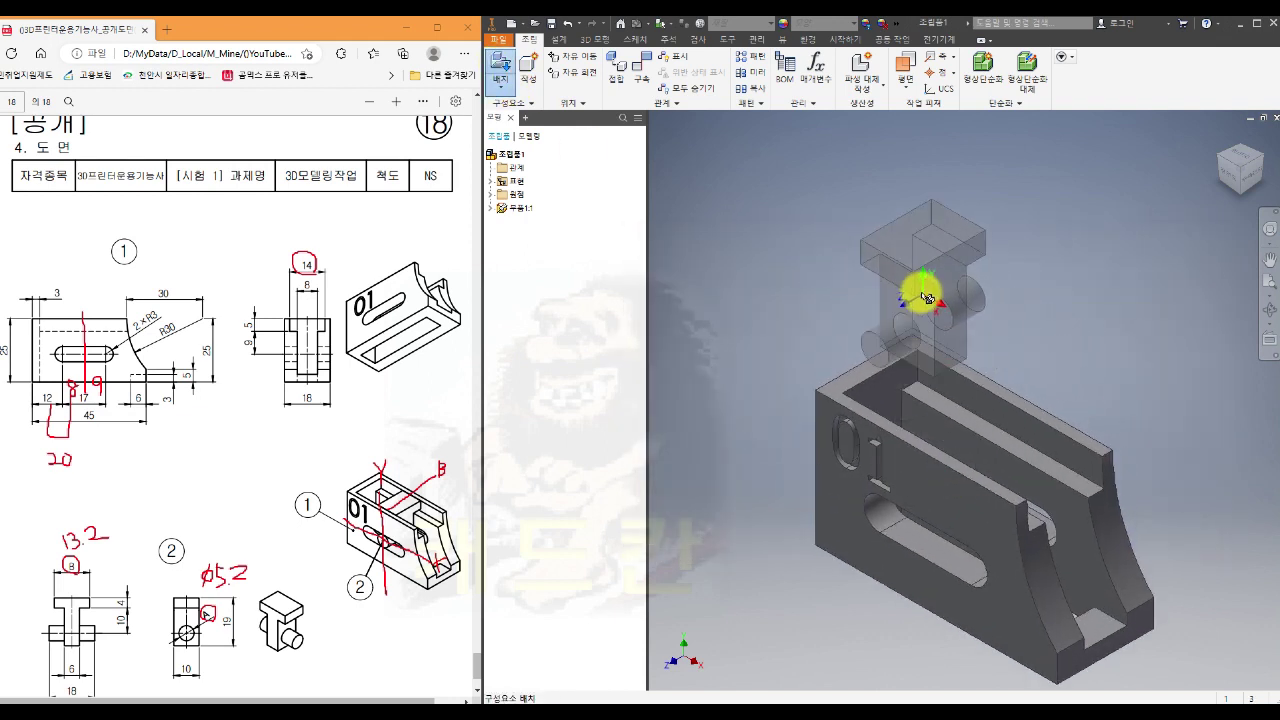
click(922, 270)
key(Escape)
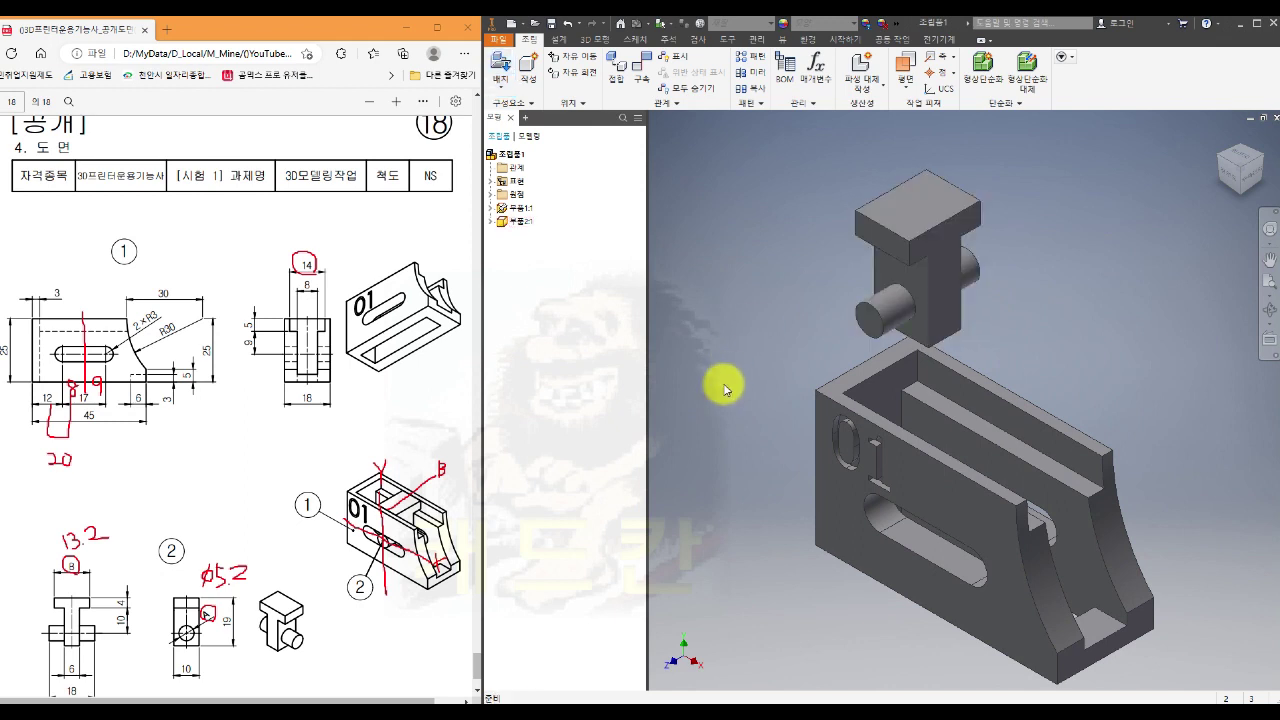
scroll(746, 375, down, 3)
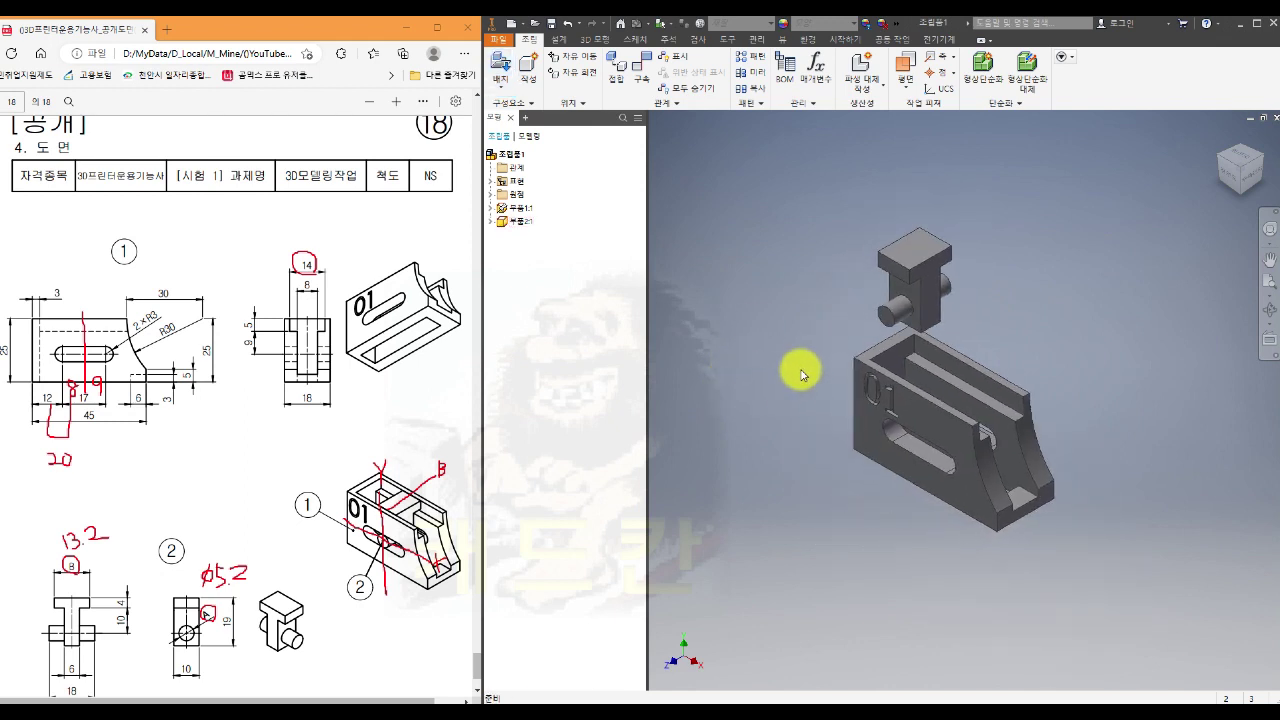
click(903, 305)
click(917, 452)
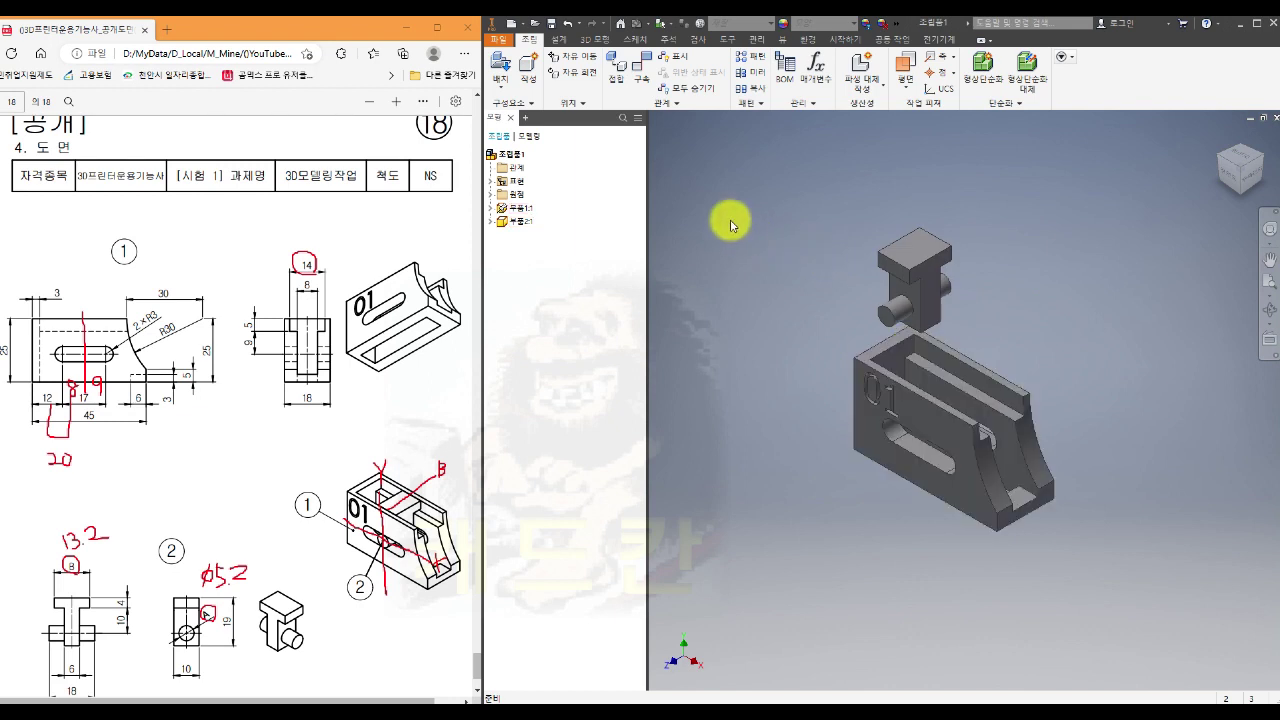
Constrain the XZ planes of parts 1 and 2 flush with a 0 mm offset, aligning the pin with the slot's height
click(641, 75)
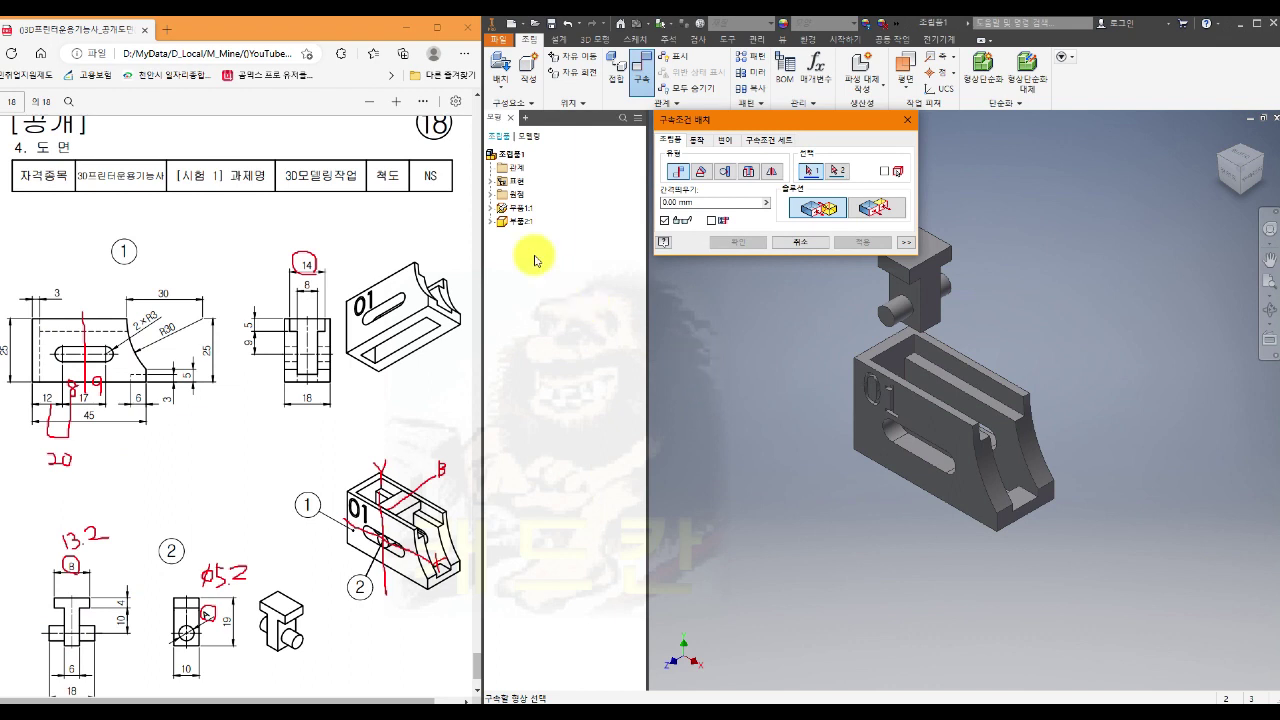
click(490, 207)
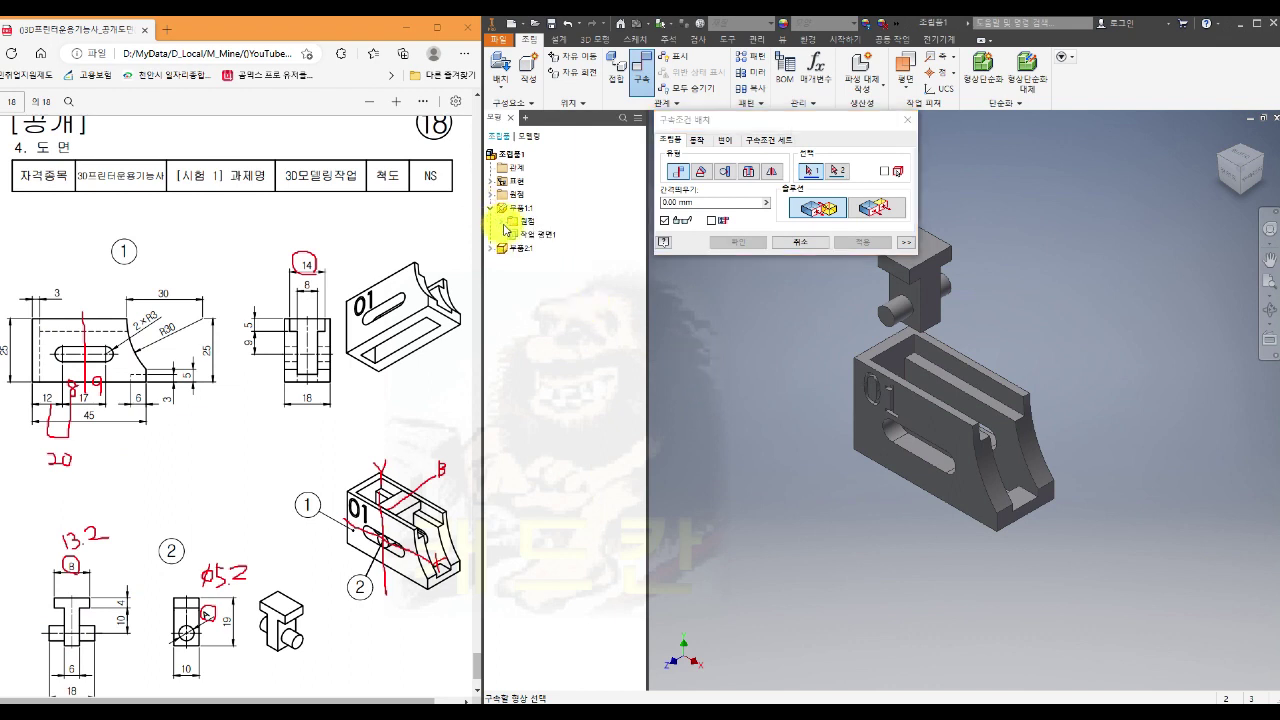
click(504, 224)
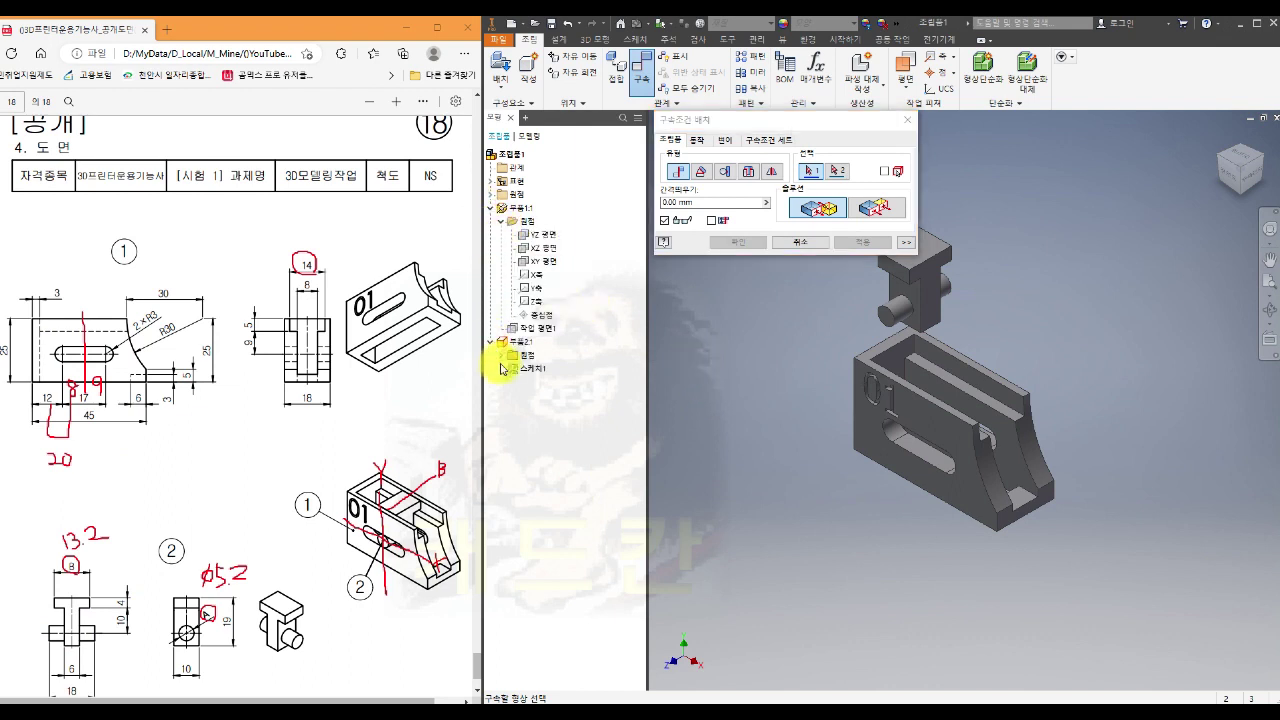
click(501, 357)
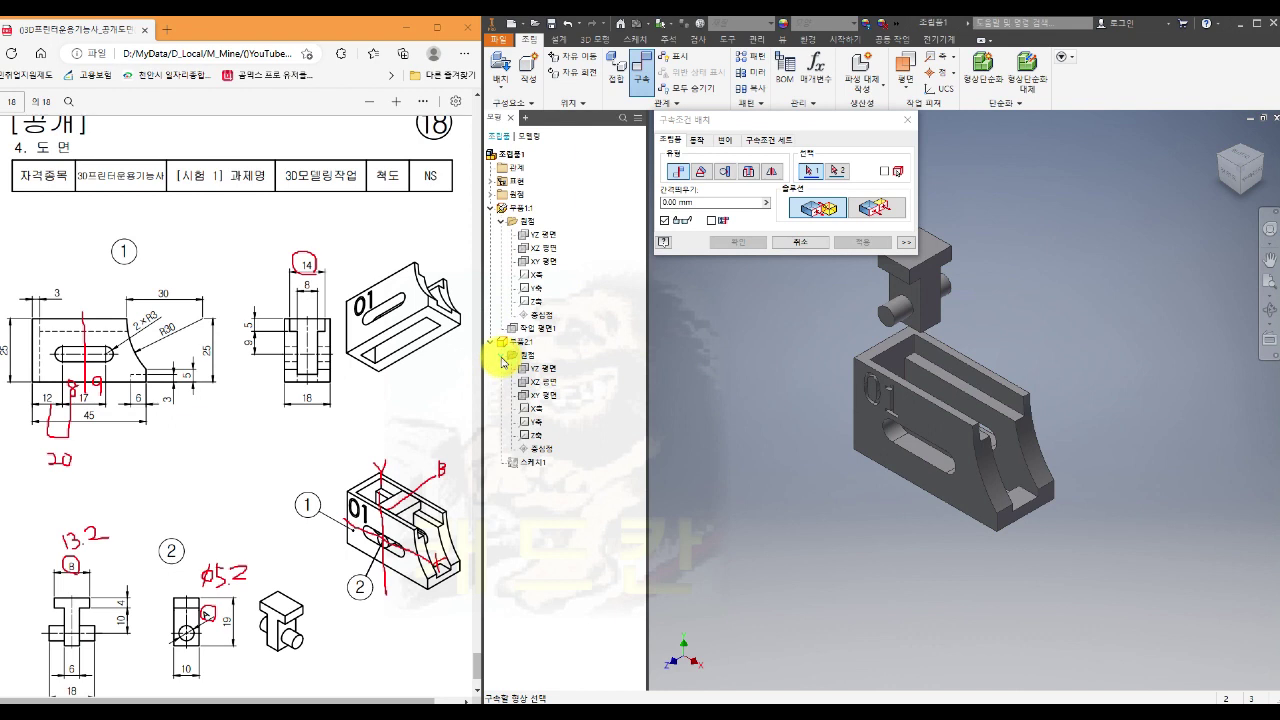
click(540, 249)
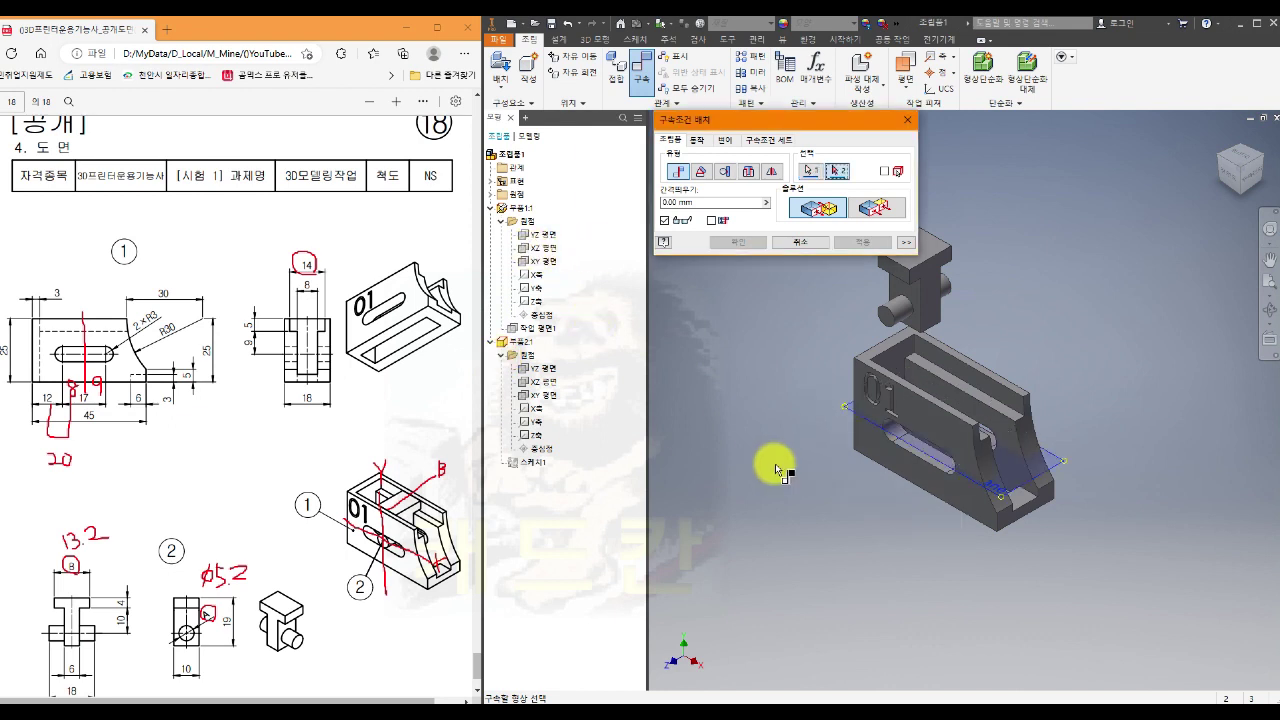
shift+middle_drag(857, 543, 874, 503)
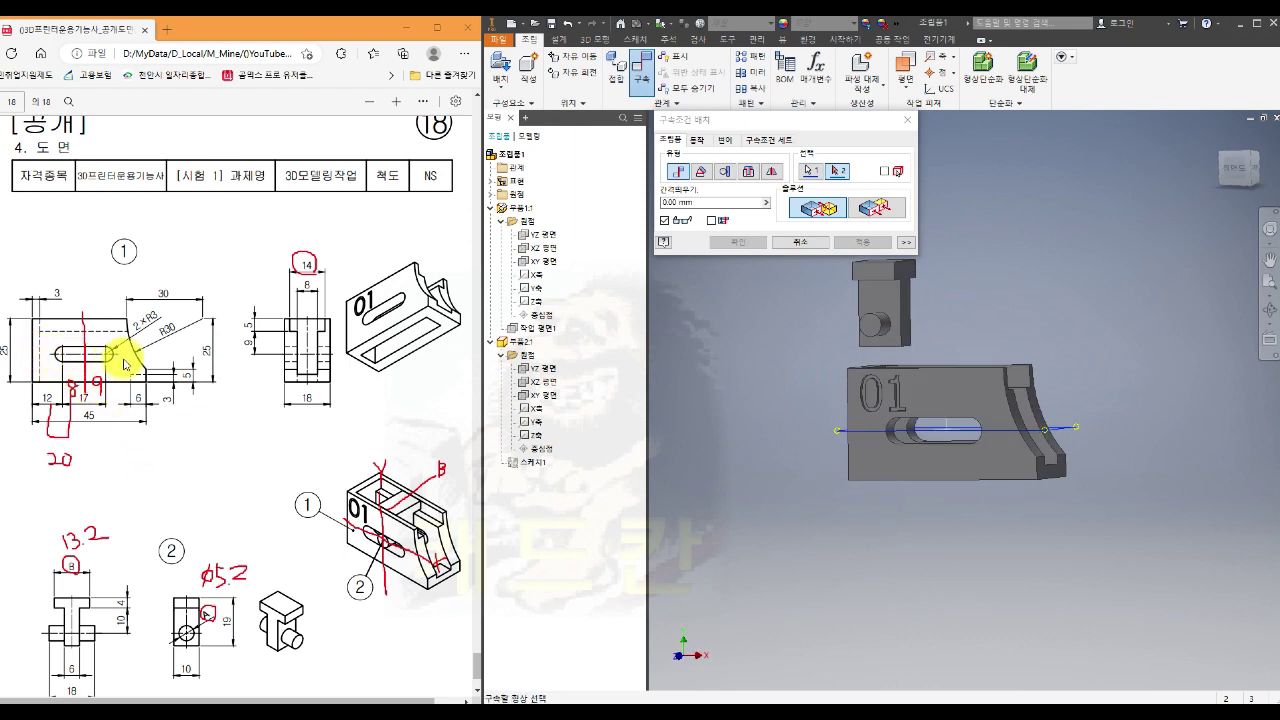
click(546, 383)
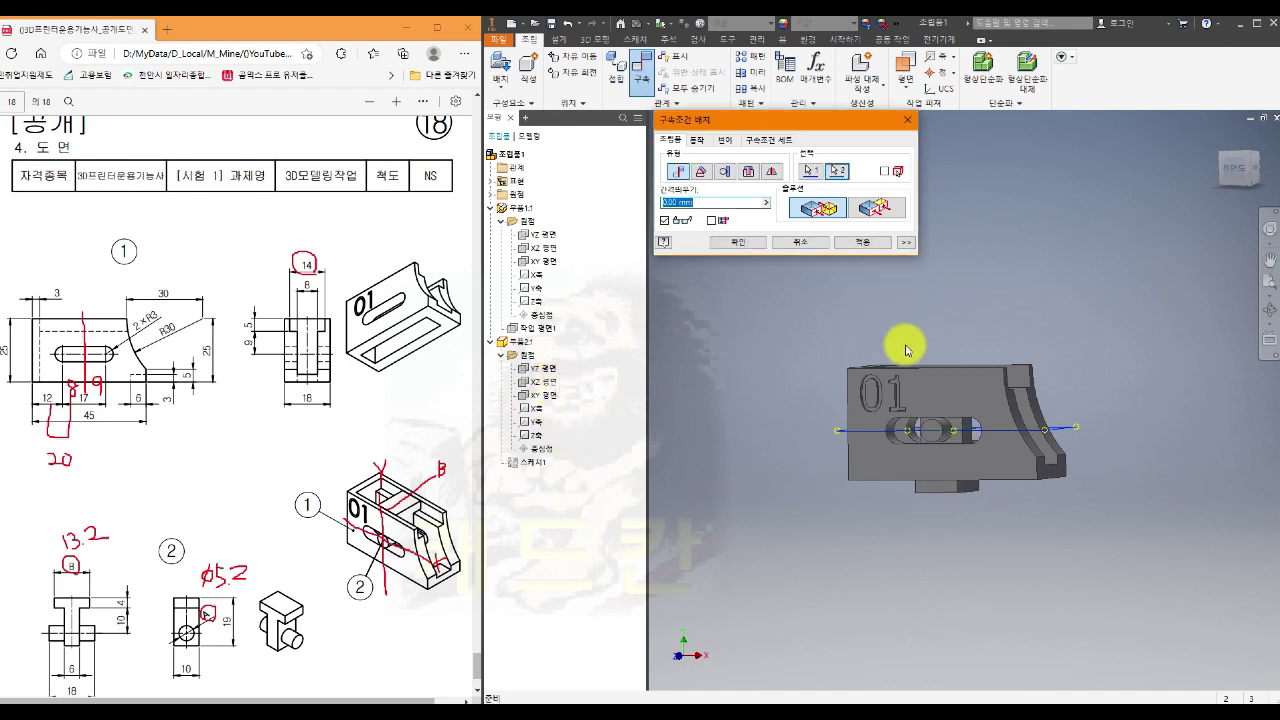
click(877, 209)
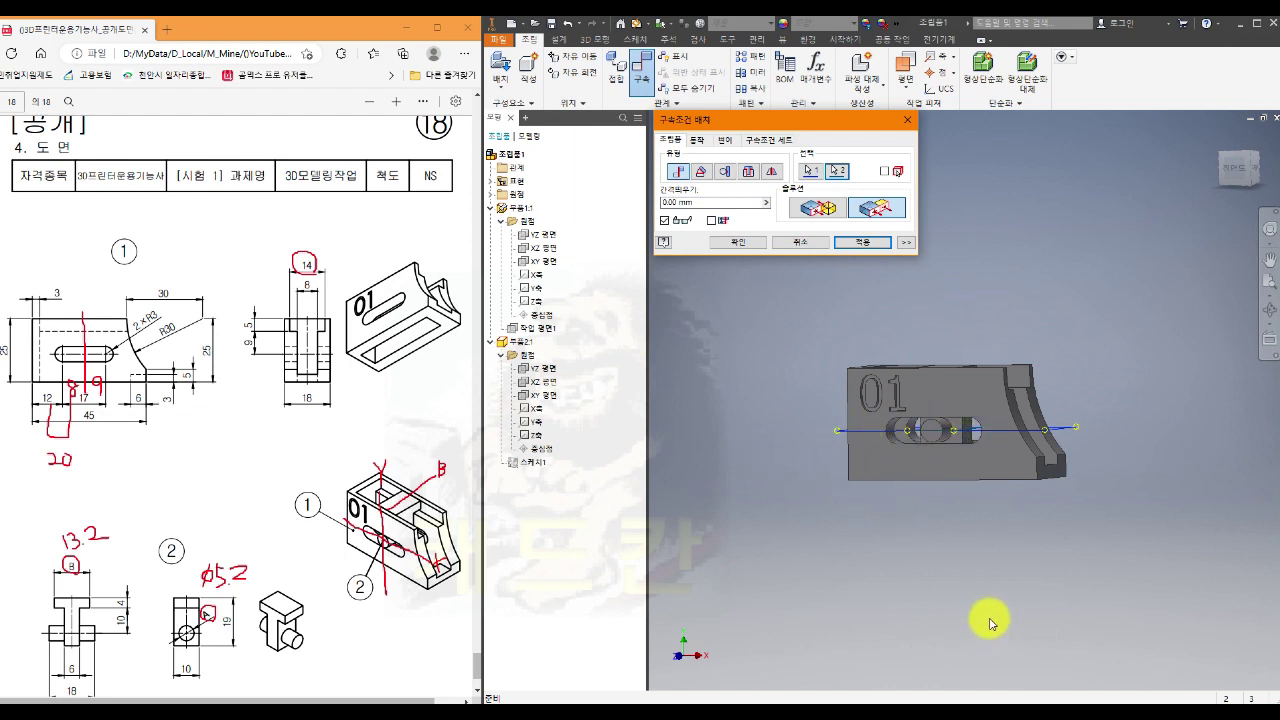
mouse_move(1003, 623)
shift+middle_down()
mouse_move(903, 614)
mouse_move(1000, 612)
shift+middle_up()
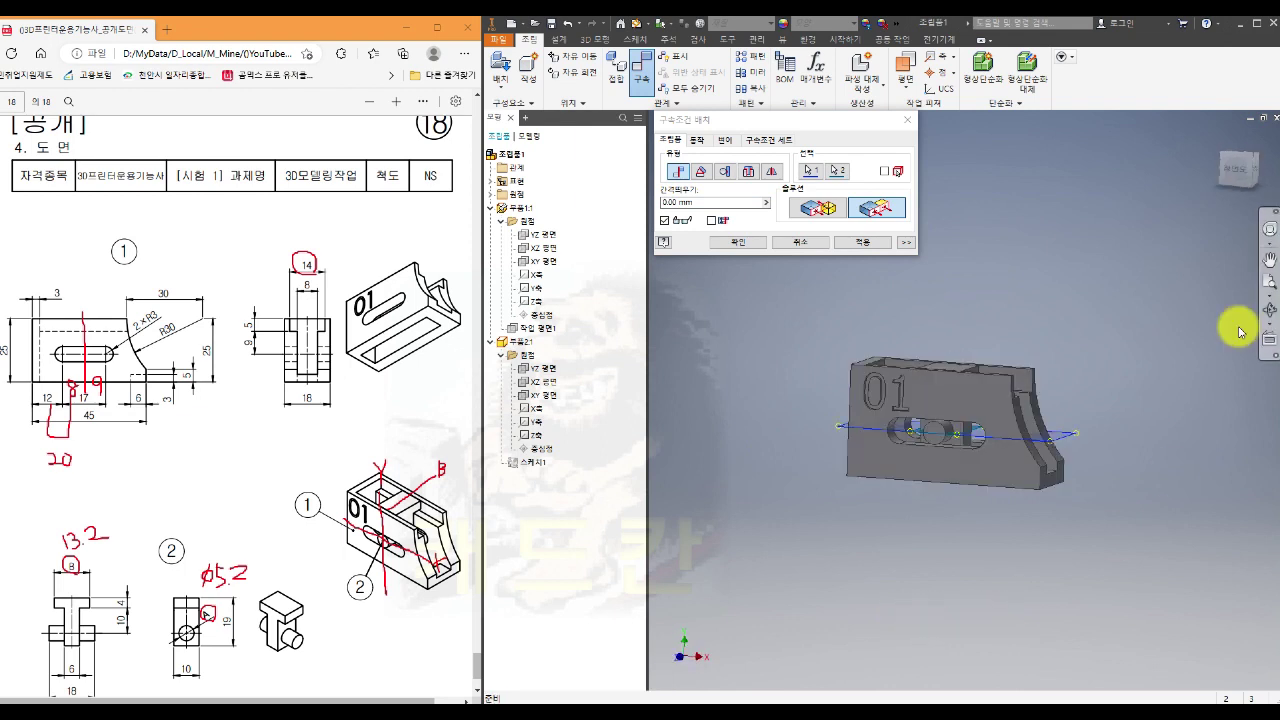
click(1240, 172)
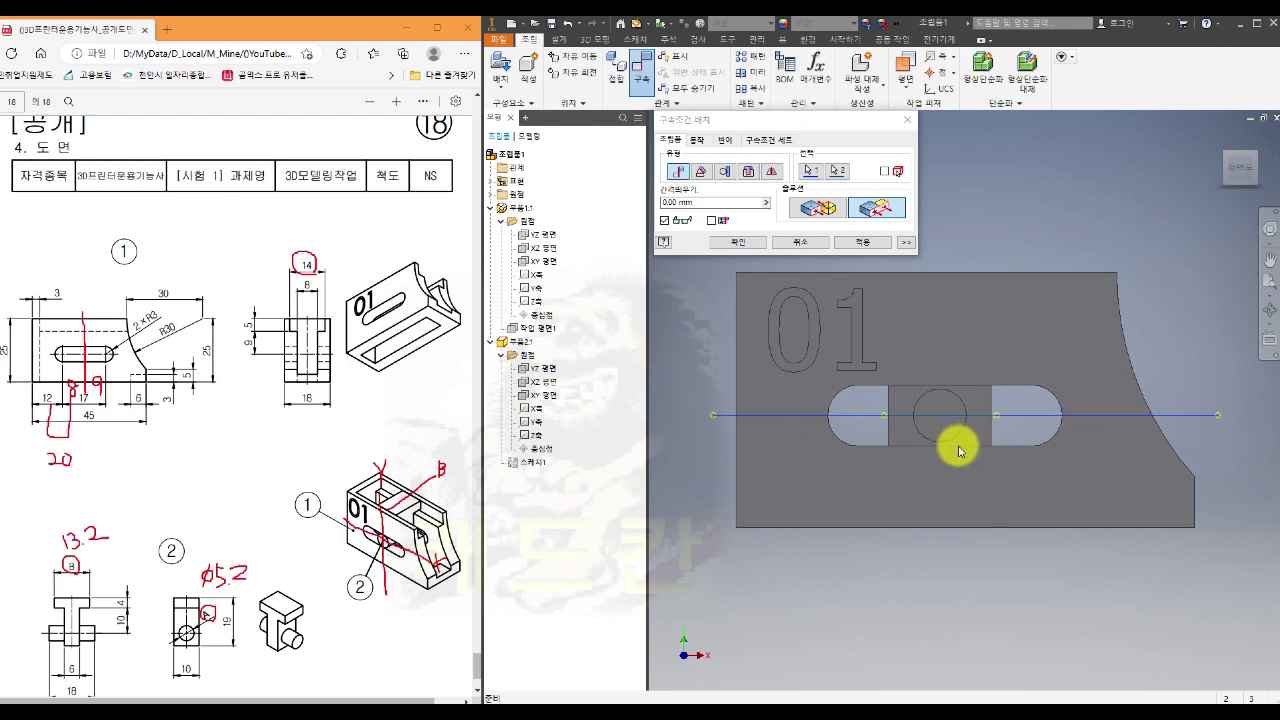
click(871, 244)
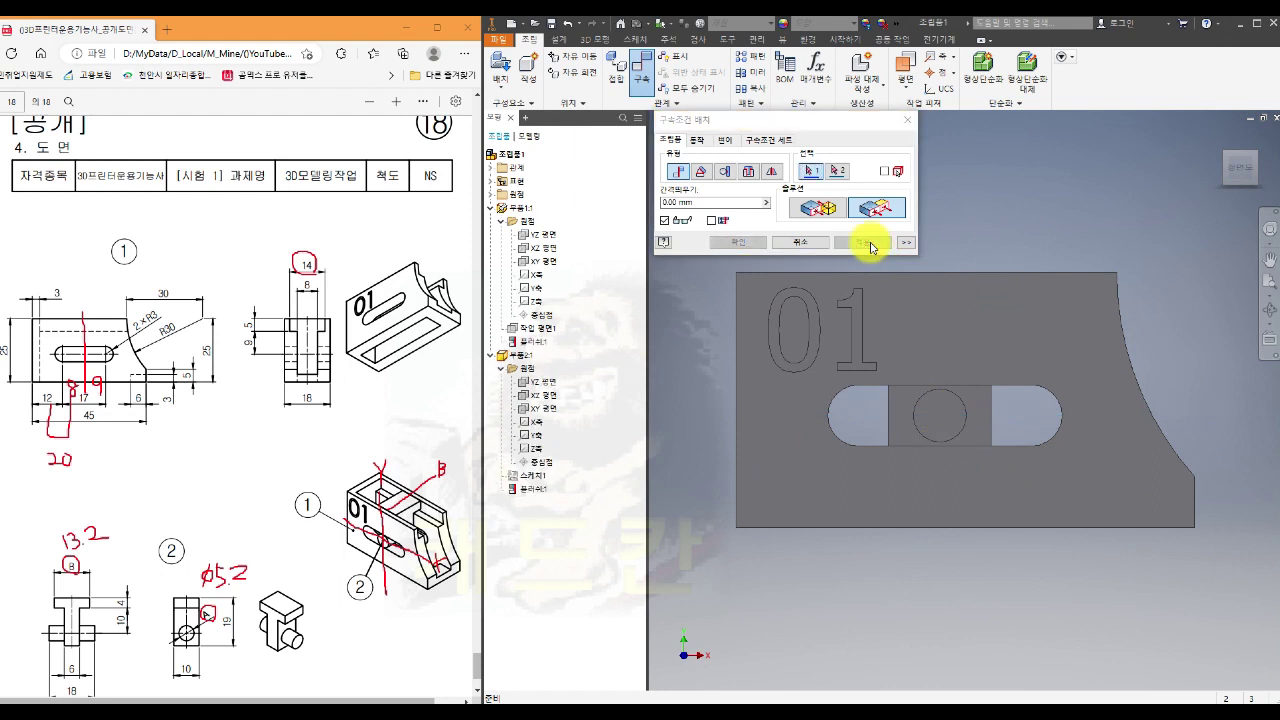
Constrain the XY planes of both parts flush with a 0 mm offset to centre part 2 across the body's width
scroll(1053, 250, down, 5)
middle_drag(1051, 214, 1006, 315)
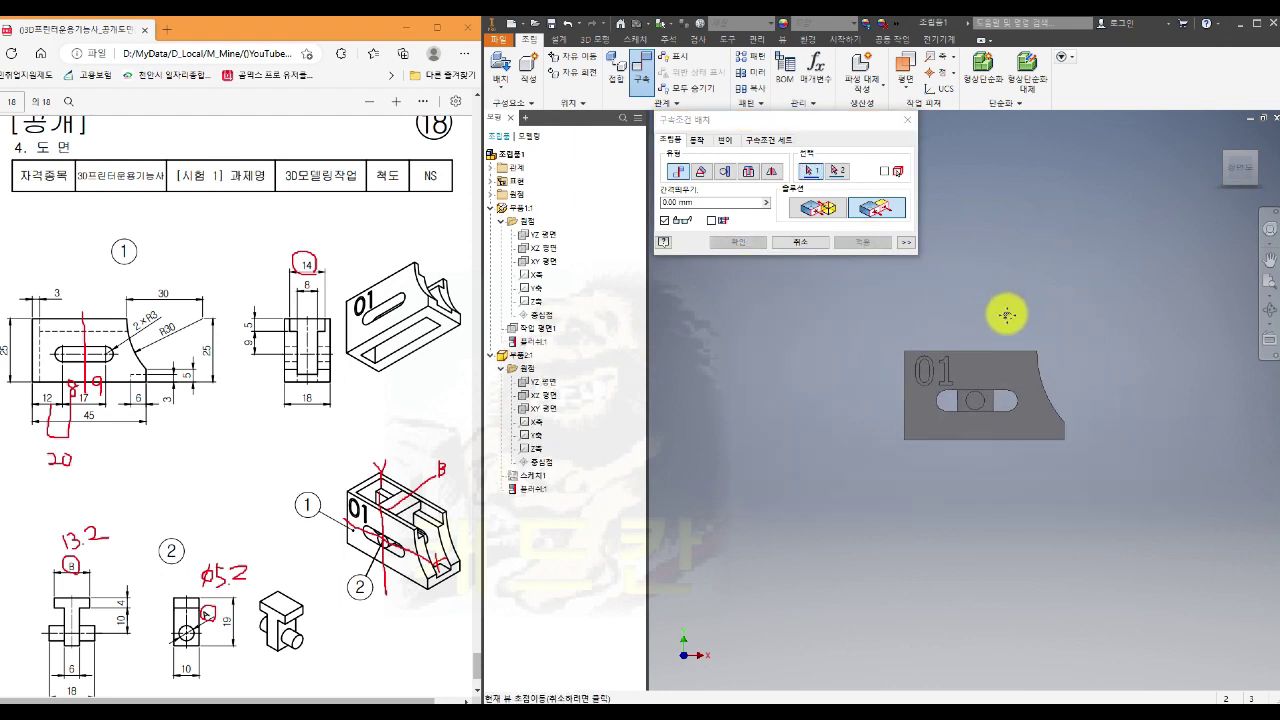
shift+middle_drag(1086, 408, 986, 524)
shift+middle_drag(1089, 503, 1029, 480)
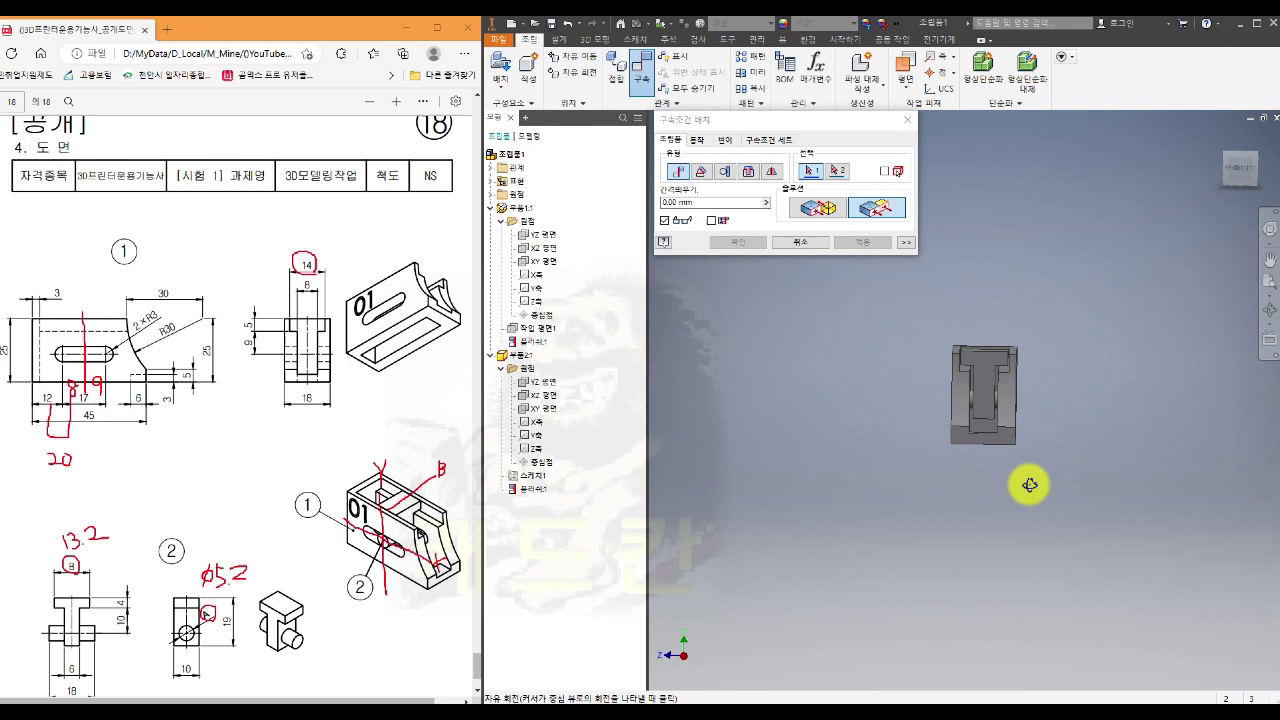
click(1231, 168)
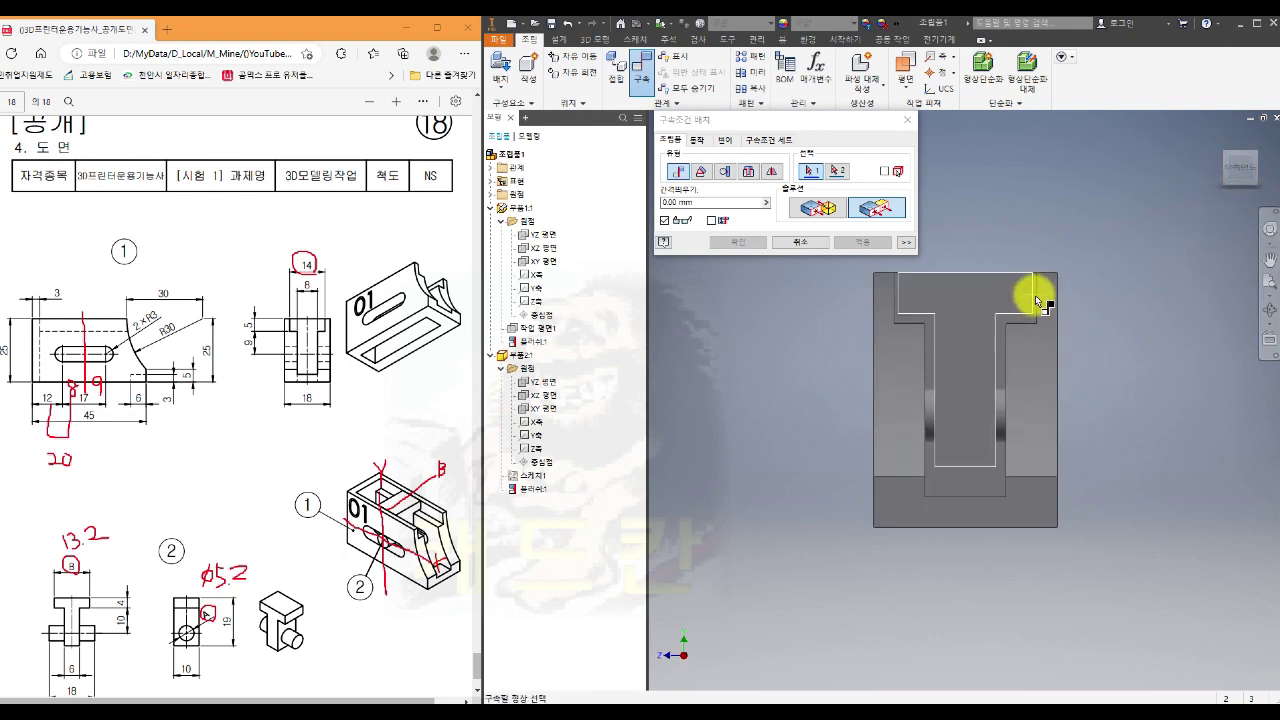
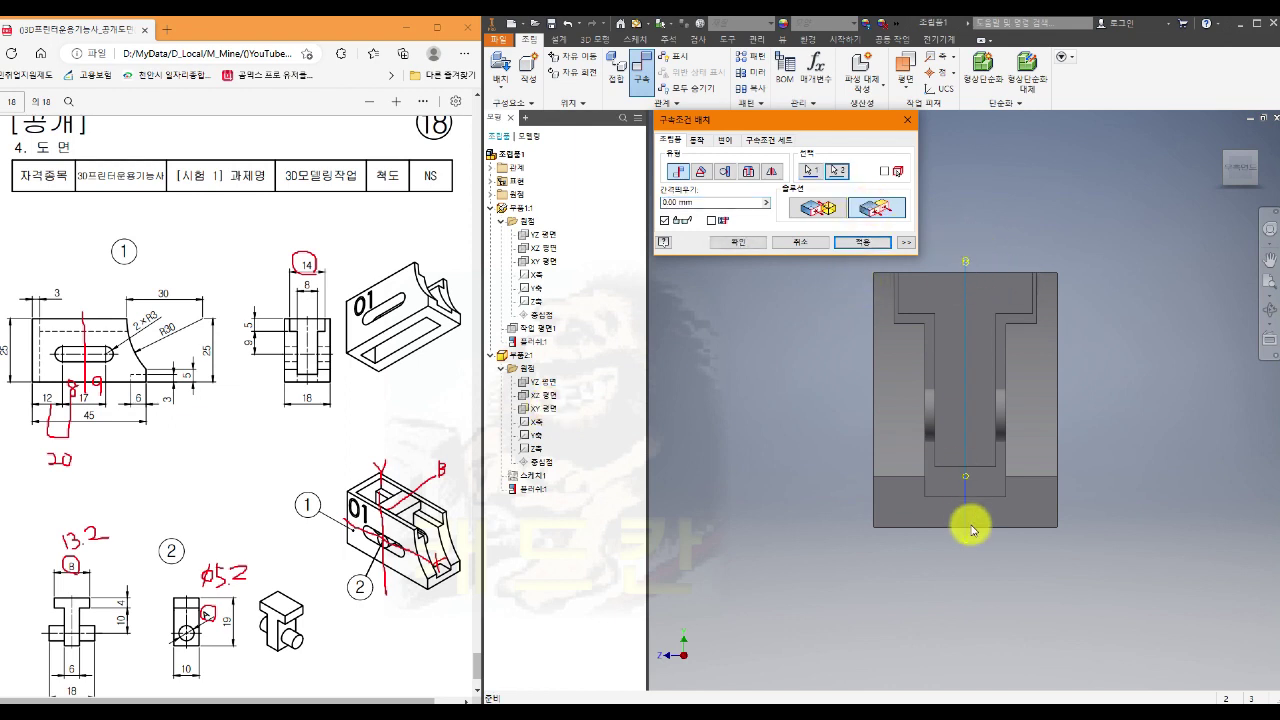
click(866, 243)
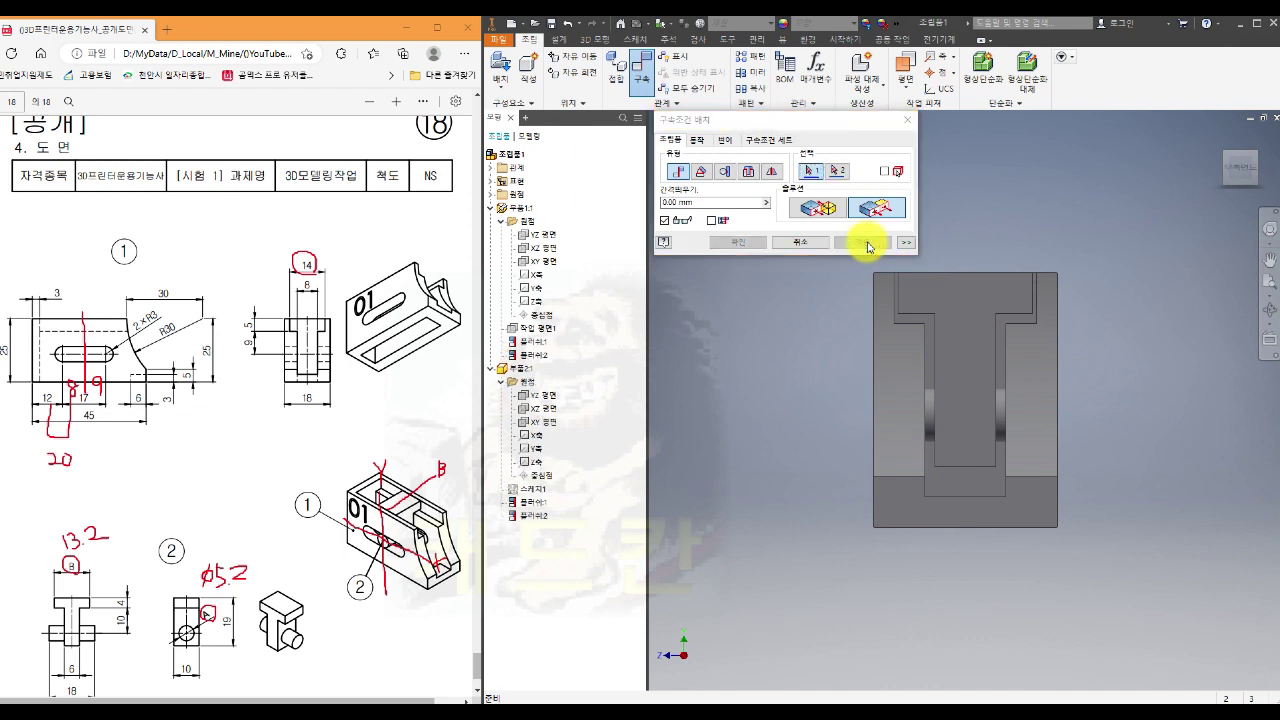
click(910, 122)
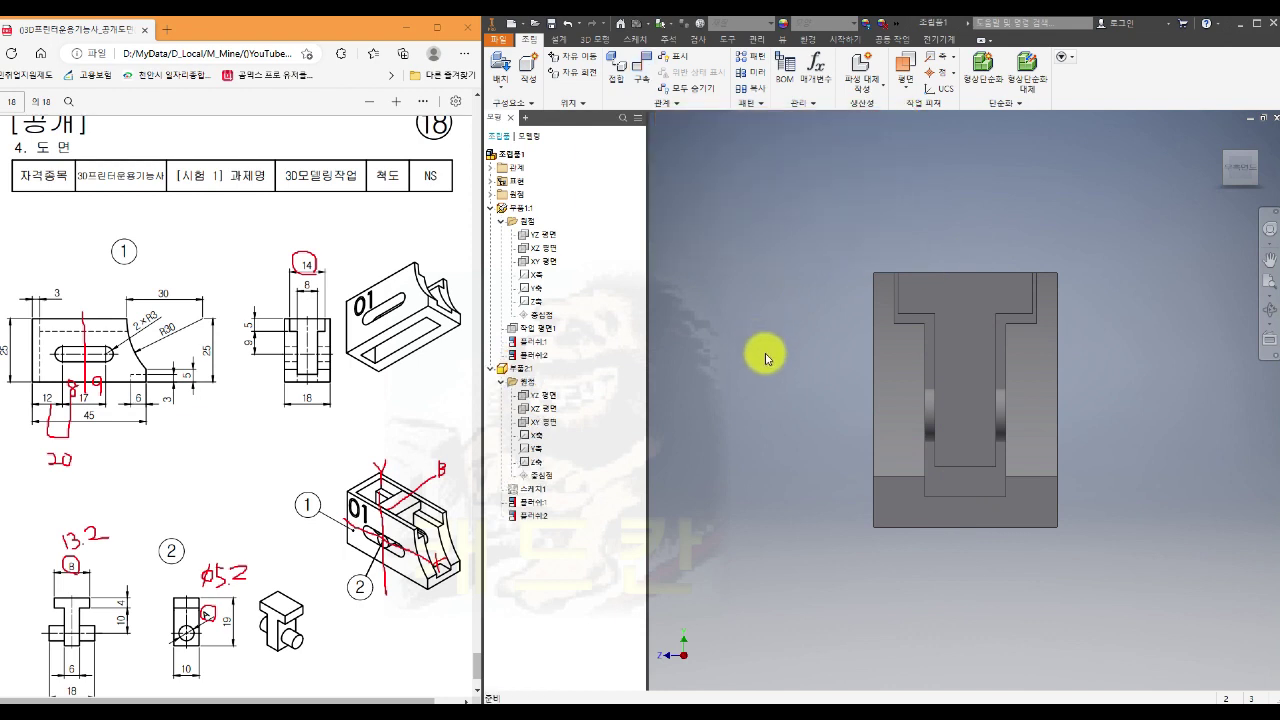
Slide part 2 along the slot of the body to try out its remaining movement
shift+middle_drag(766, 358, 809, 450)
drag(908, 415, 886, 459)
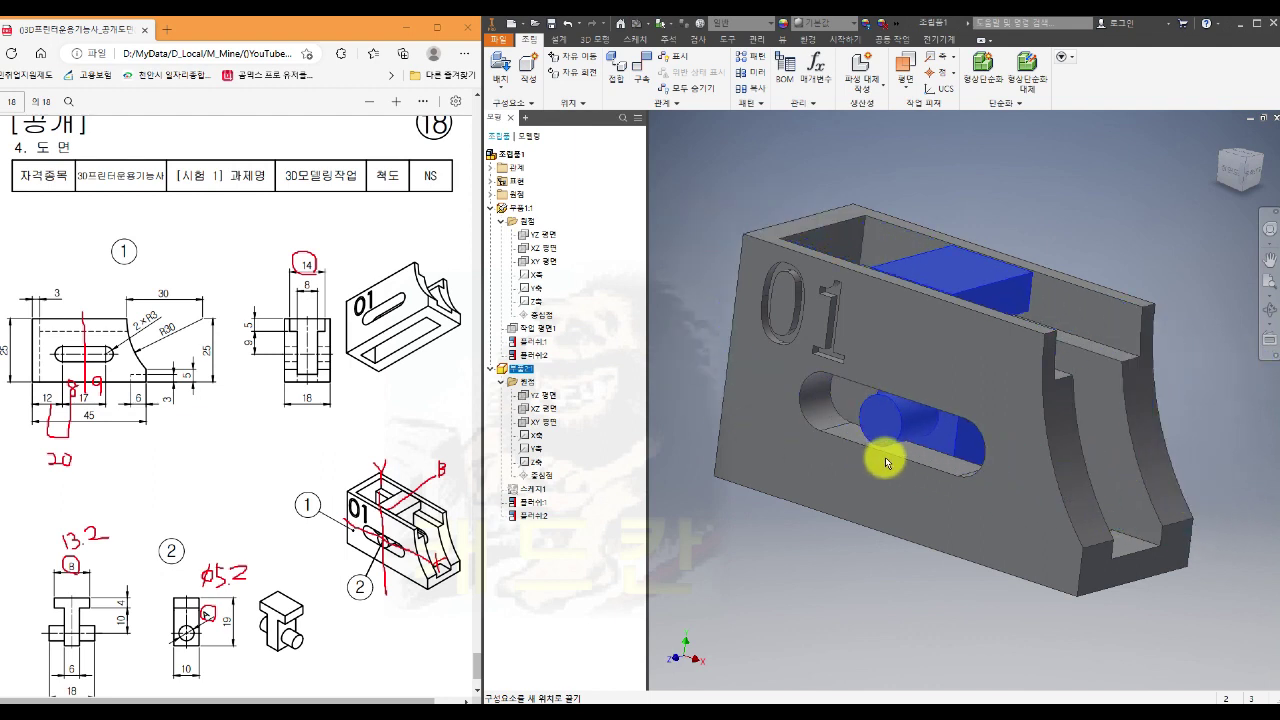
Enable the contact set for both part 1 and part 2
click(844, 596)
middle_drag(892, 585, 939, 582)
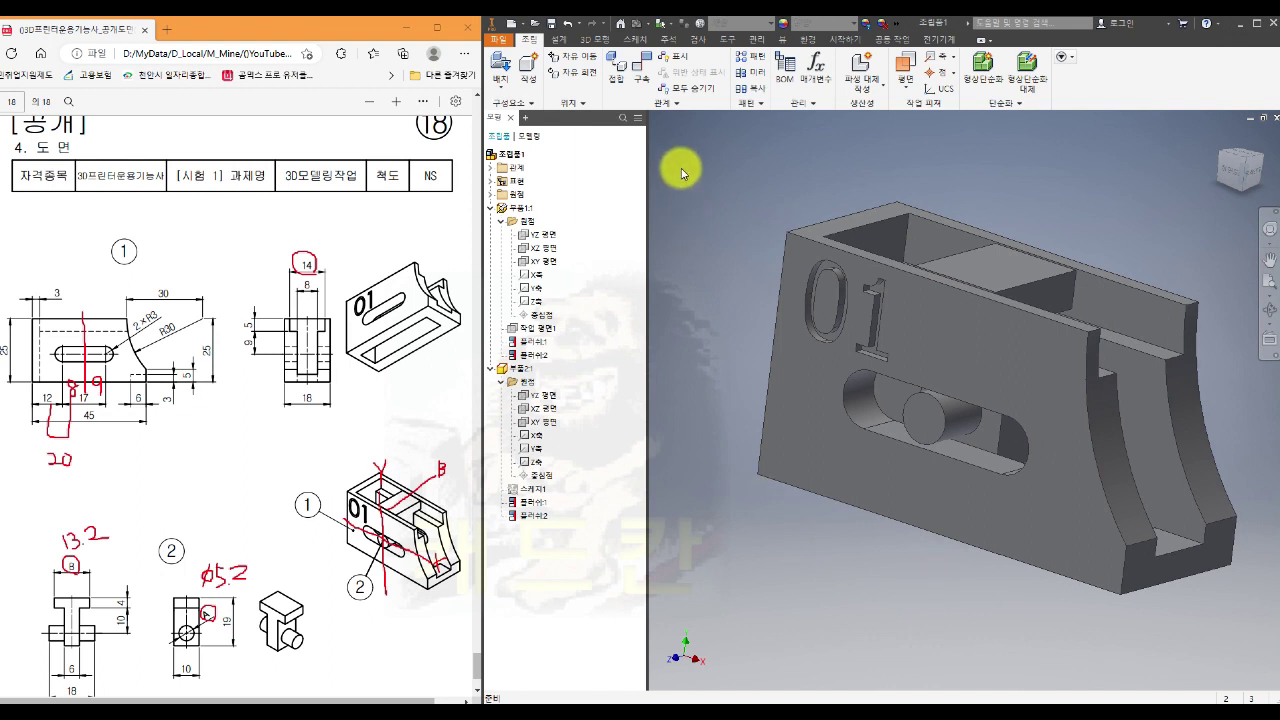
right_click(519, 213)
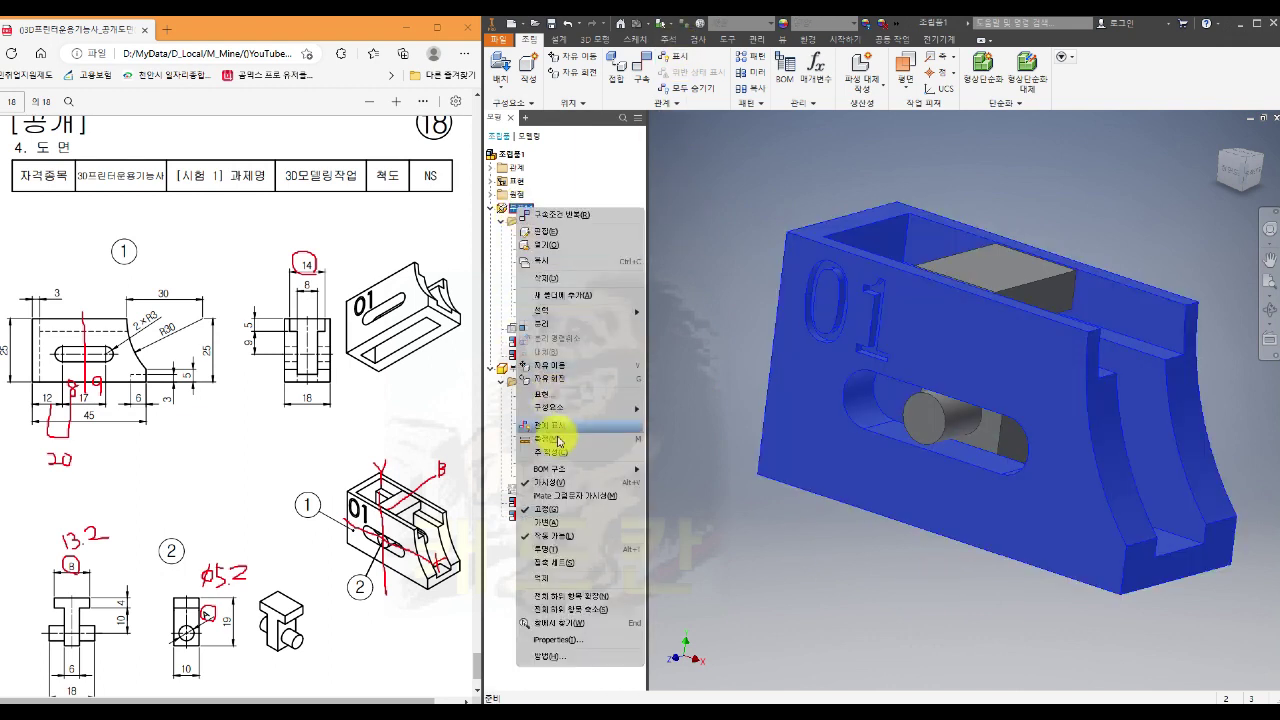
click(568, 564)
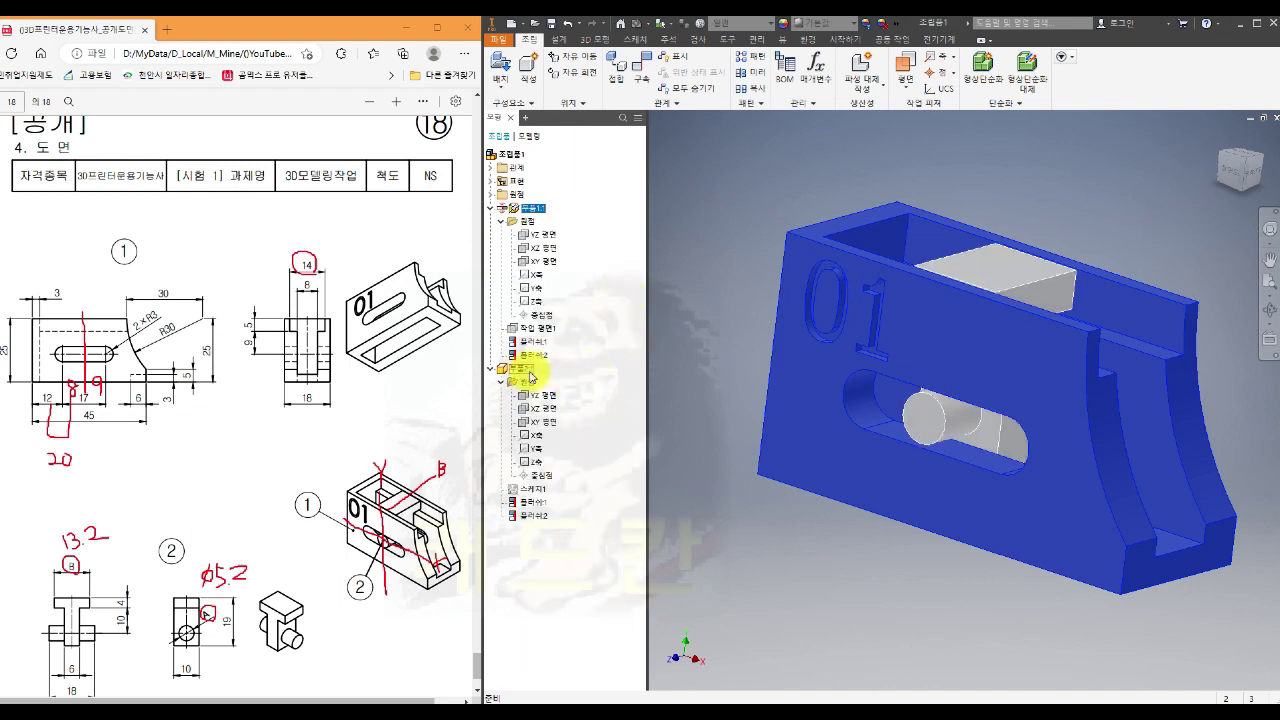
right_click(527, 368)
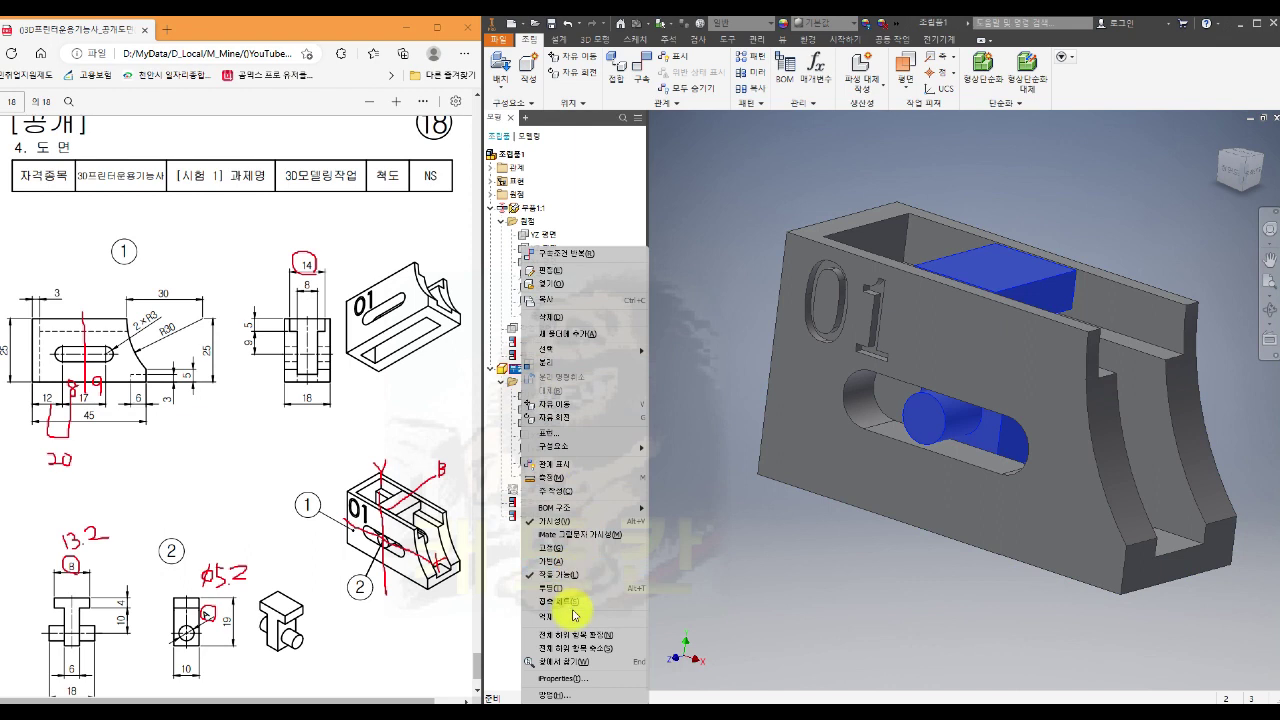
click(571, 602)
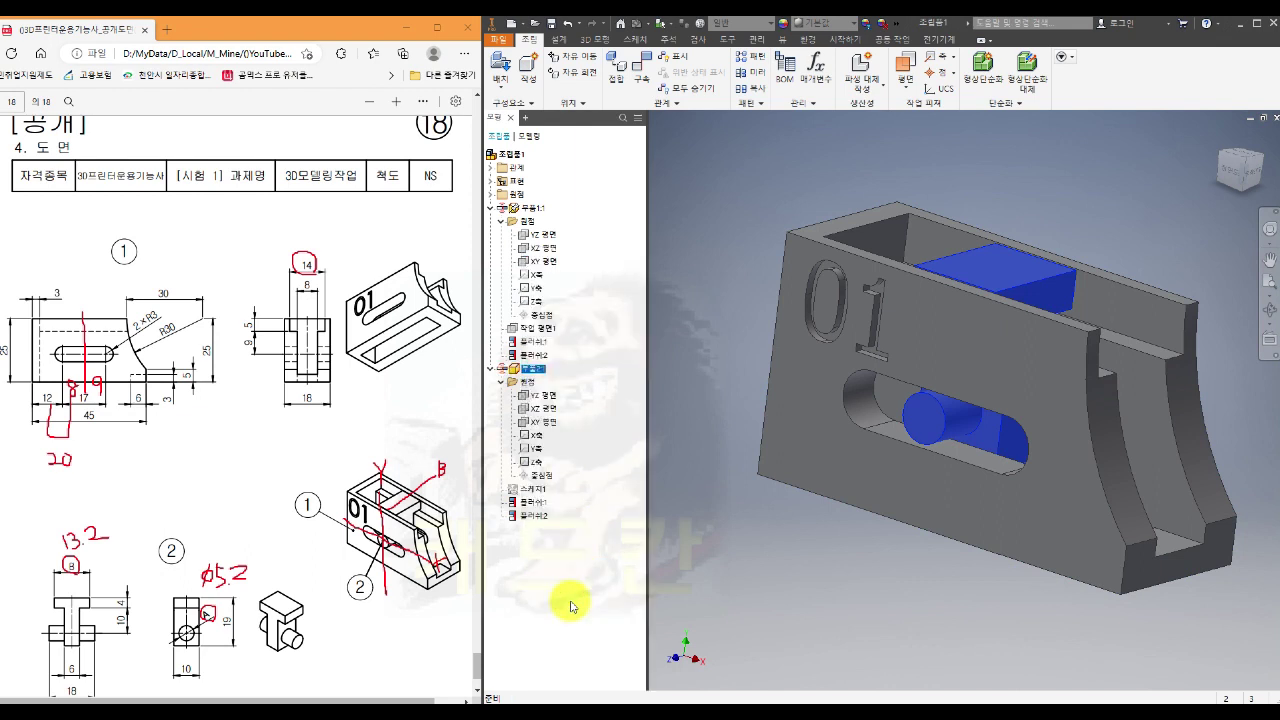
click(724, 214)
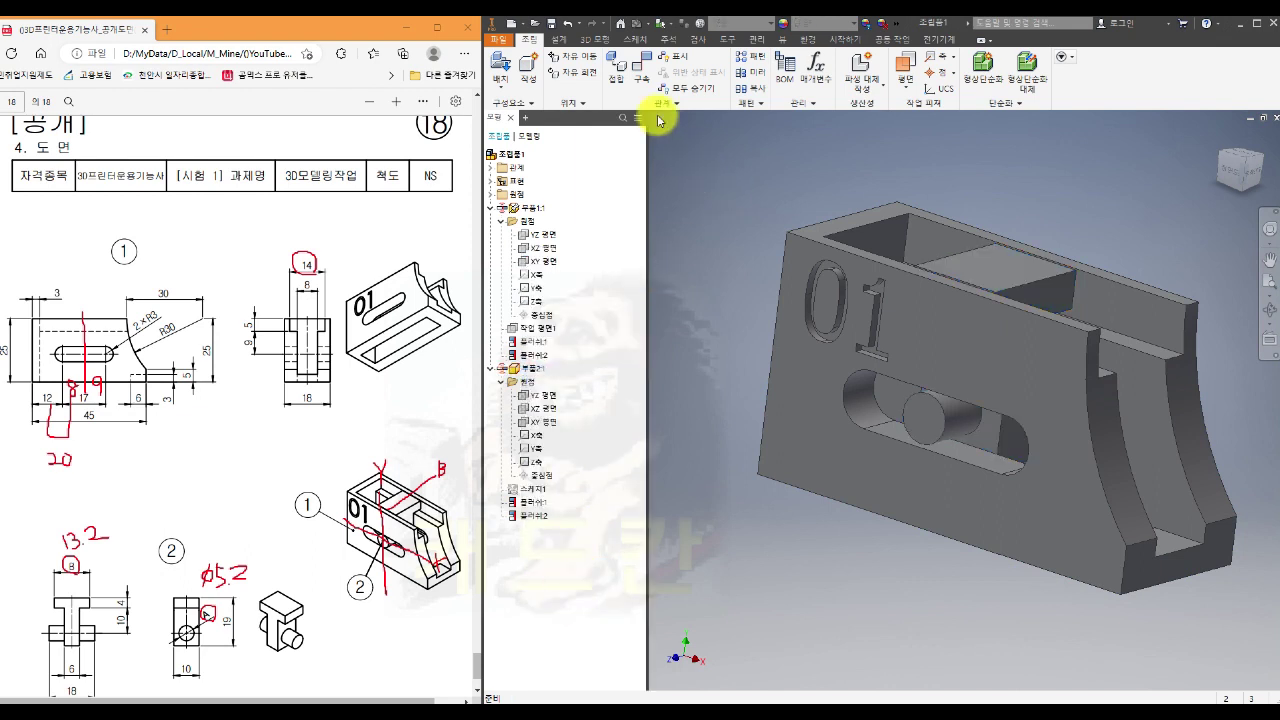
Activate the contact solver and slide part 2 slightly along the slot to test its movement
click(698, 40)
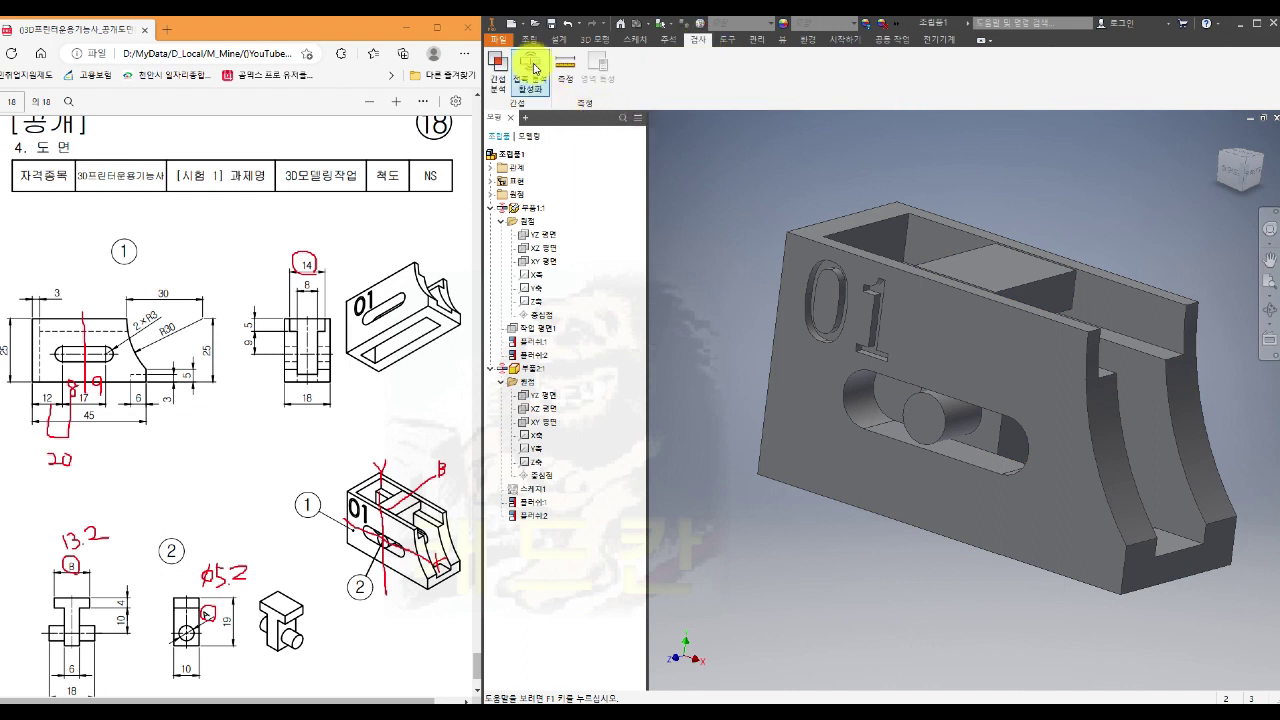
click(531, 68)
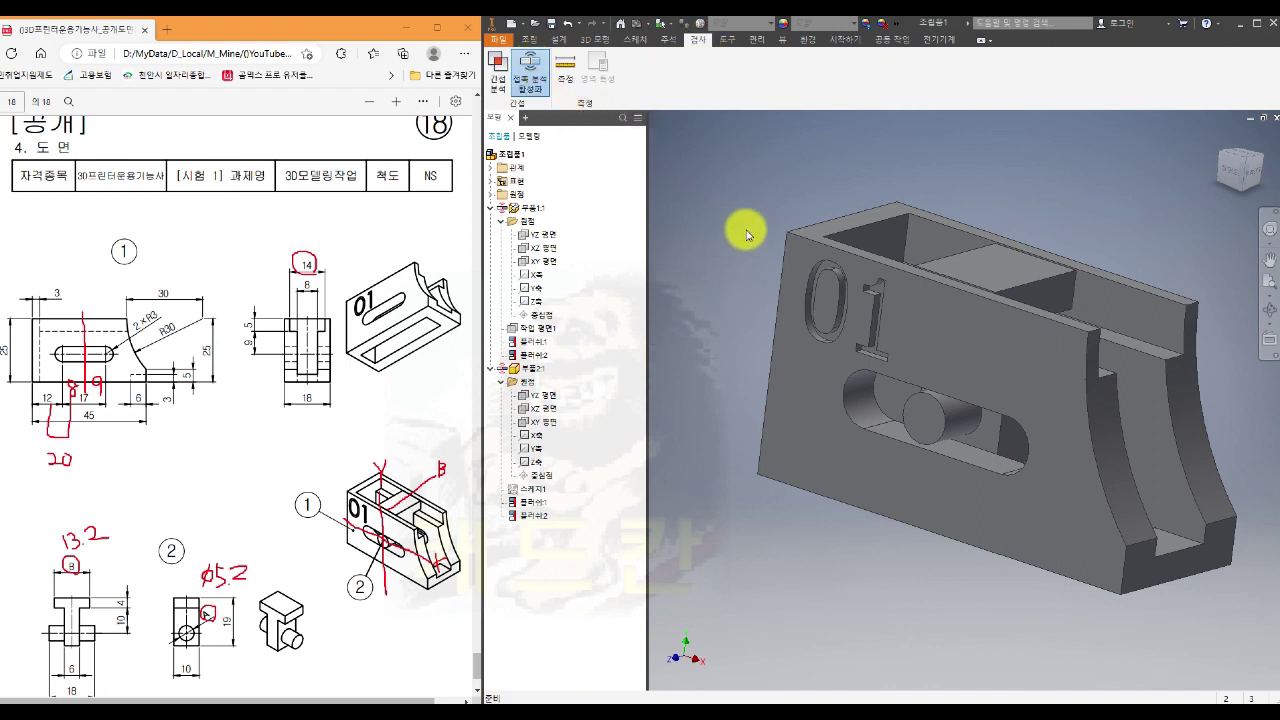
click(529, 39)
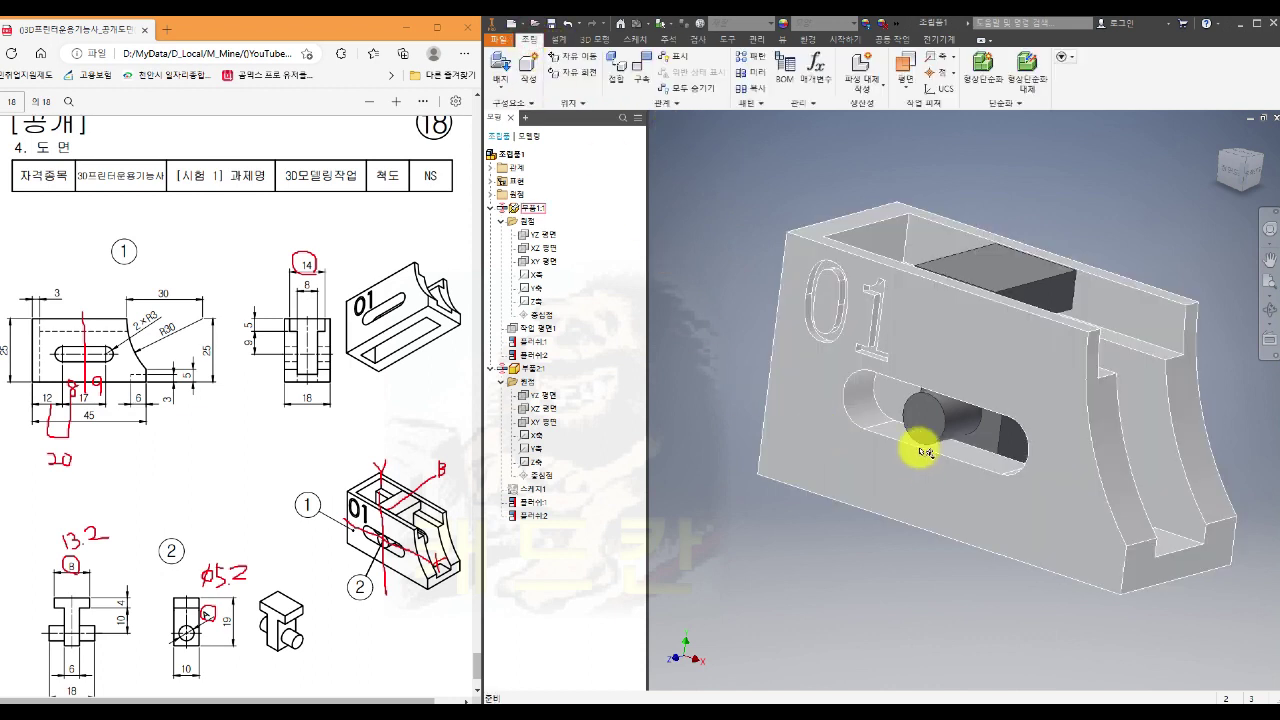
mouse_move(922, 446)
mouse_down()
mouse_move(773, 373)
mouse_move(1129, 486)
mouse_move(753, 383)
mouse_move(909, 429)
mouse_move(1017, 500)
mouse_move(709, 360)
mouse_move(1052, 512)
mouse_move(974, 449)
mouse_move(766, 386)
mouse_move(908, 445)
mouse_up()
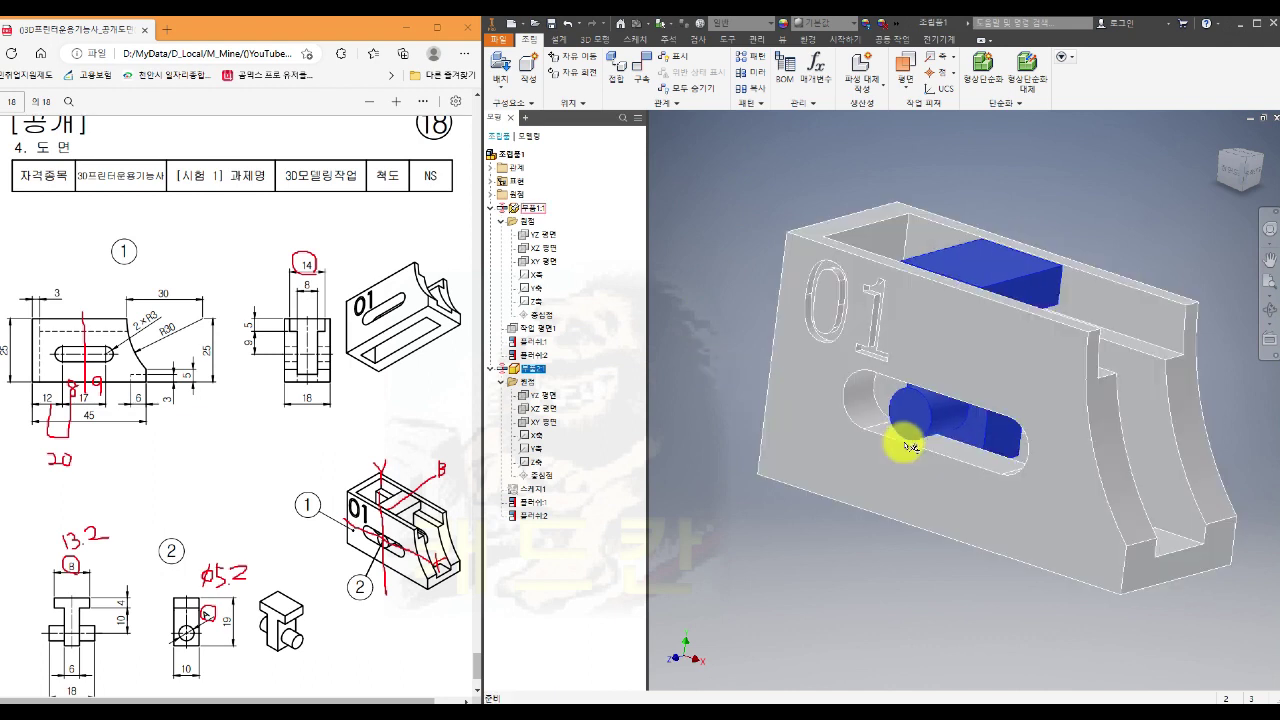
click(794, 563)
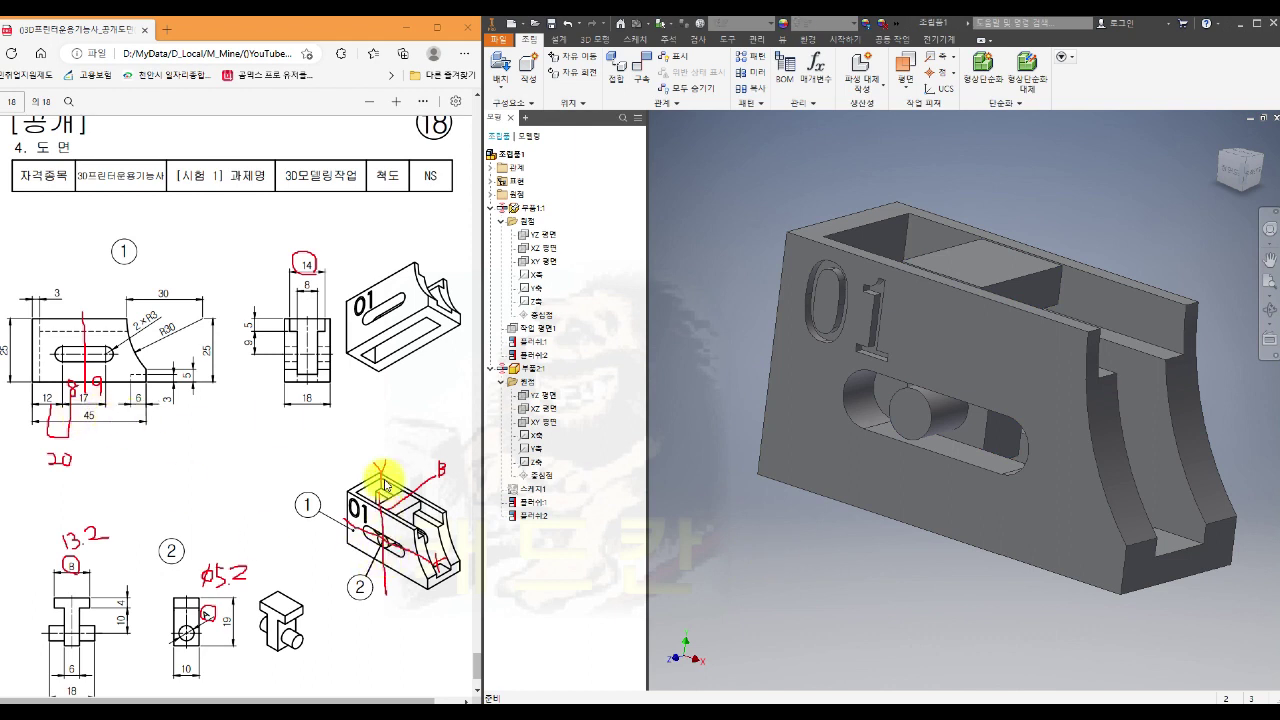
click(795, 470)
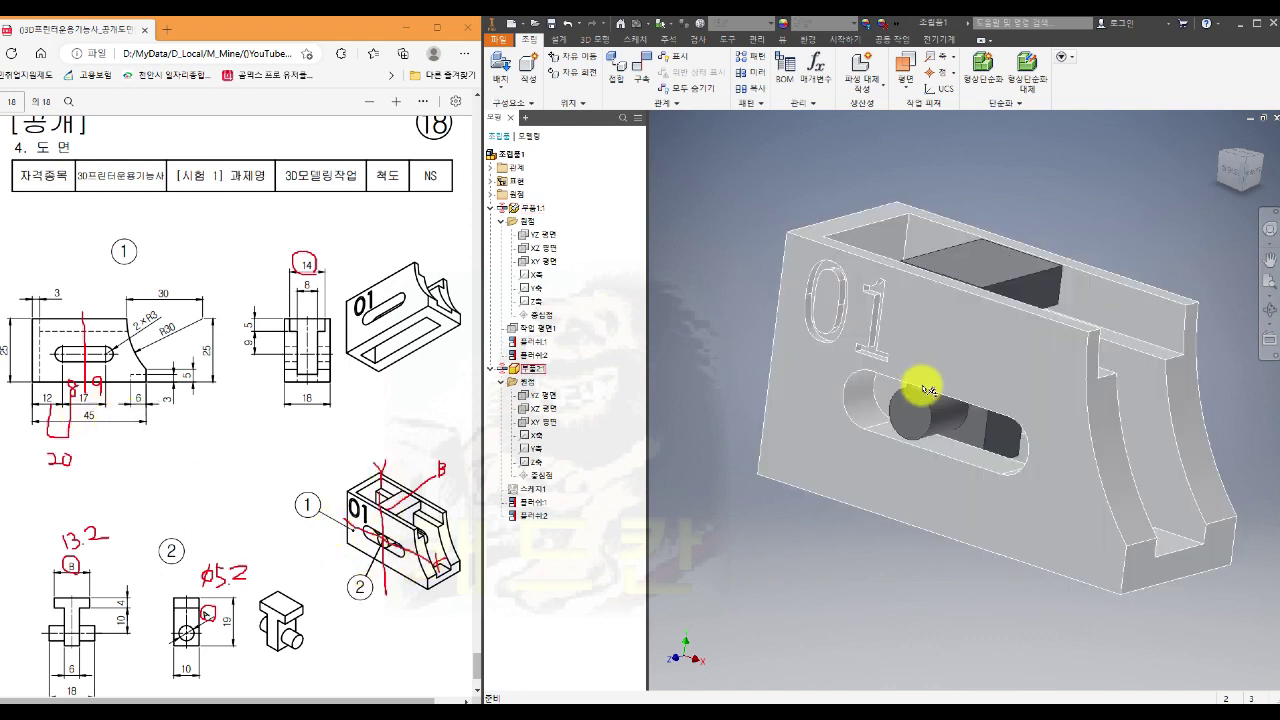
Constrain the YZ planes of parts 1 and 2 flush with a 0 mm offset, fixing part 2's position along the slot
click(1233, 168)
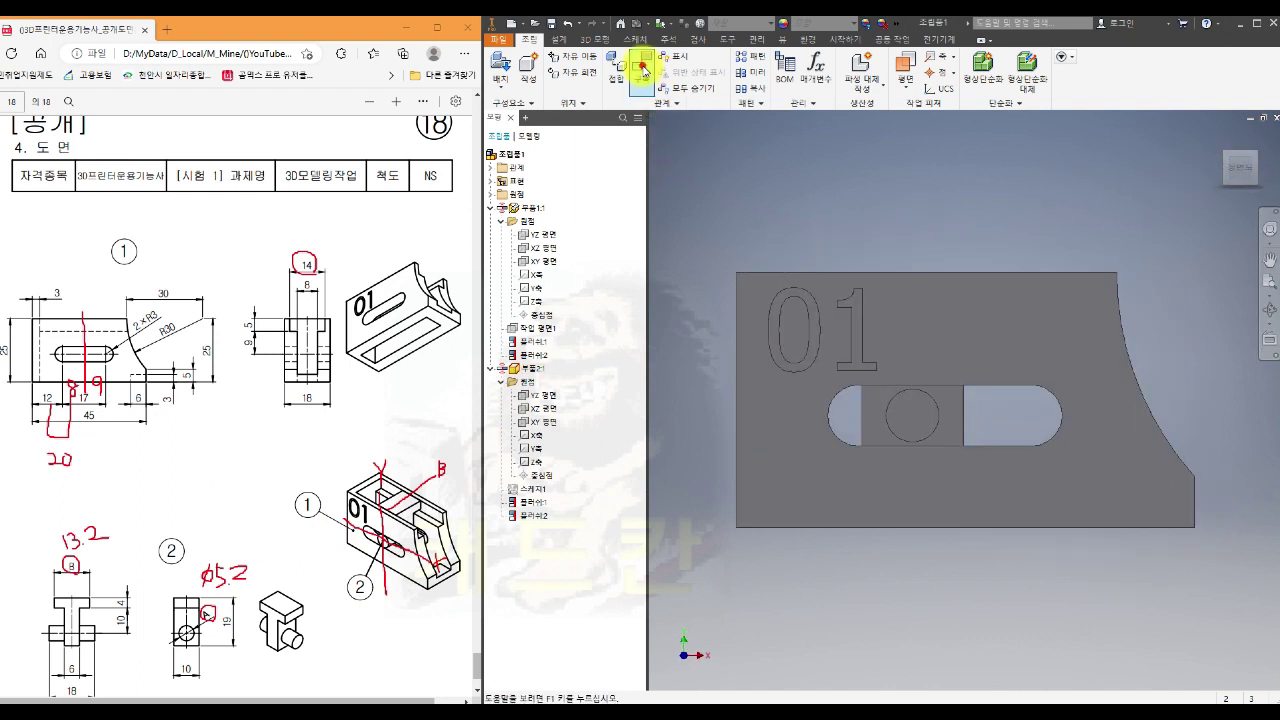
click(641, 70)
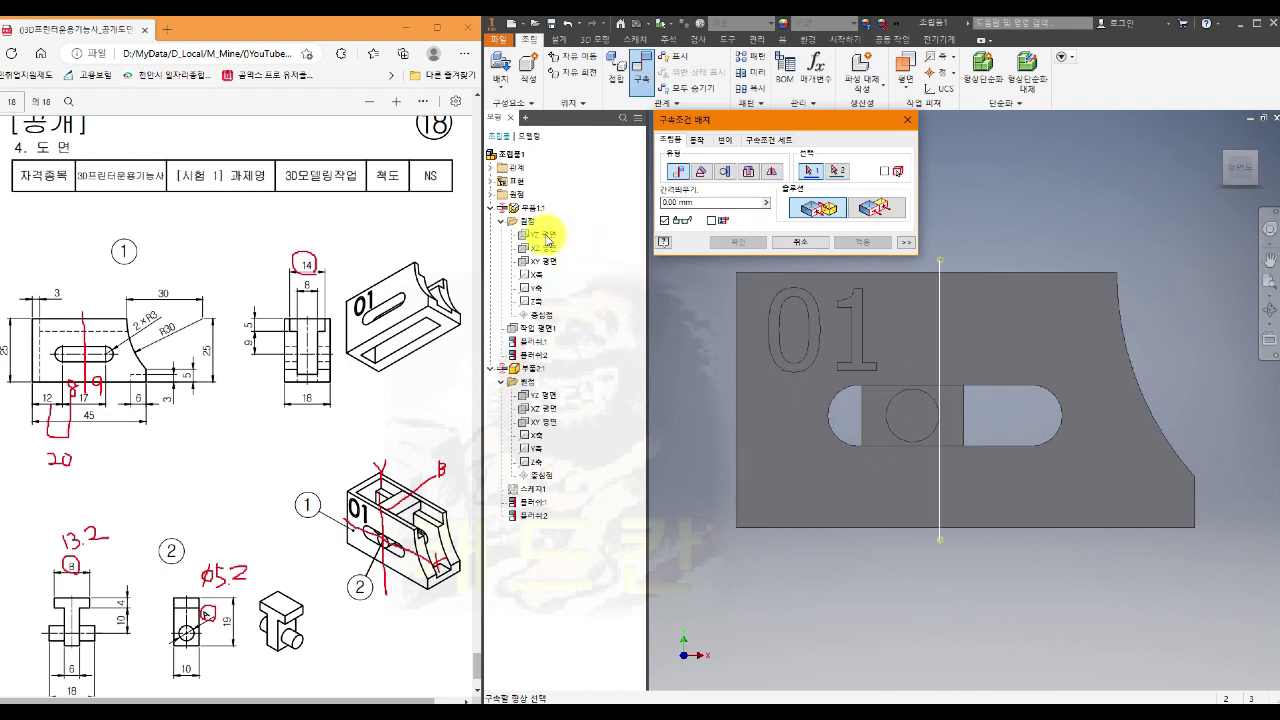
click(546, 236)
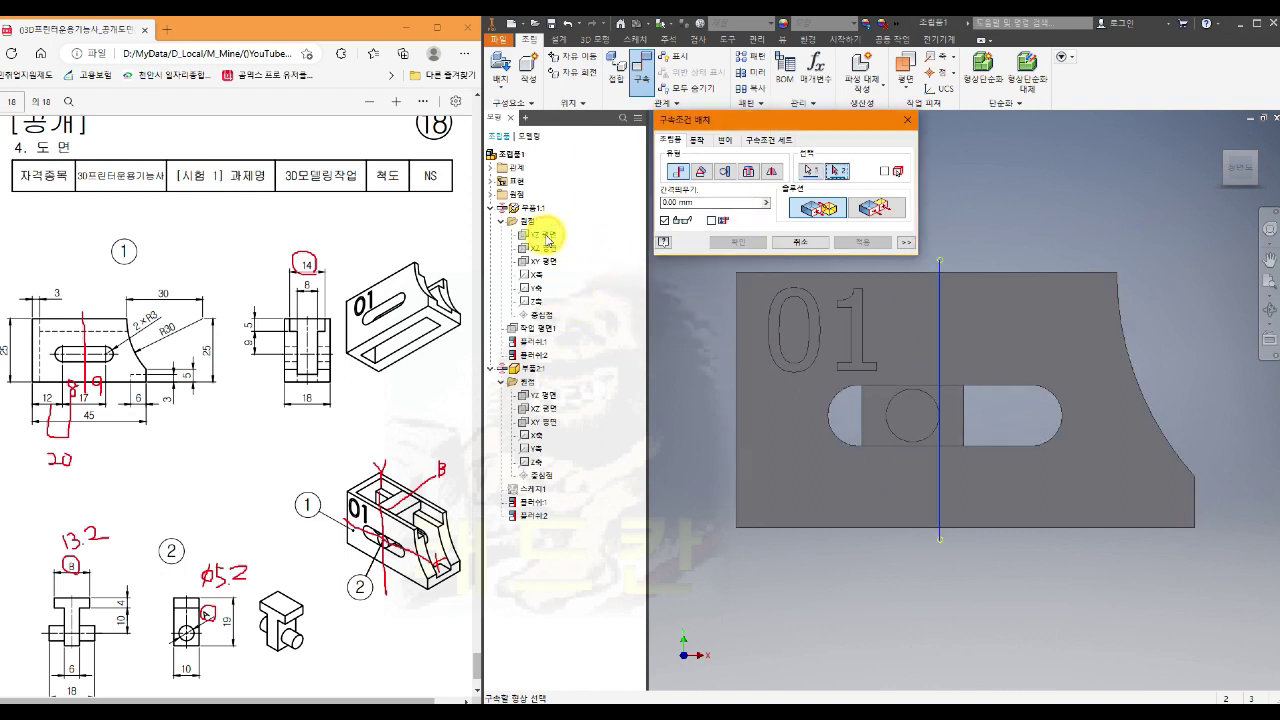
click(547, 396)
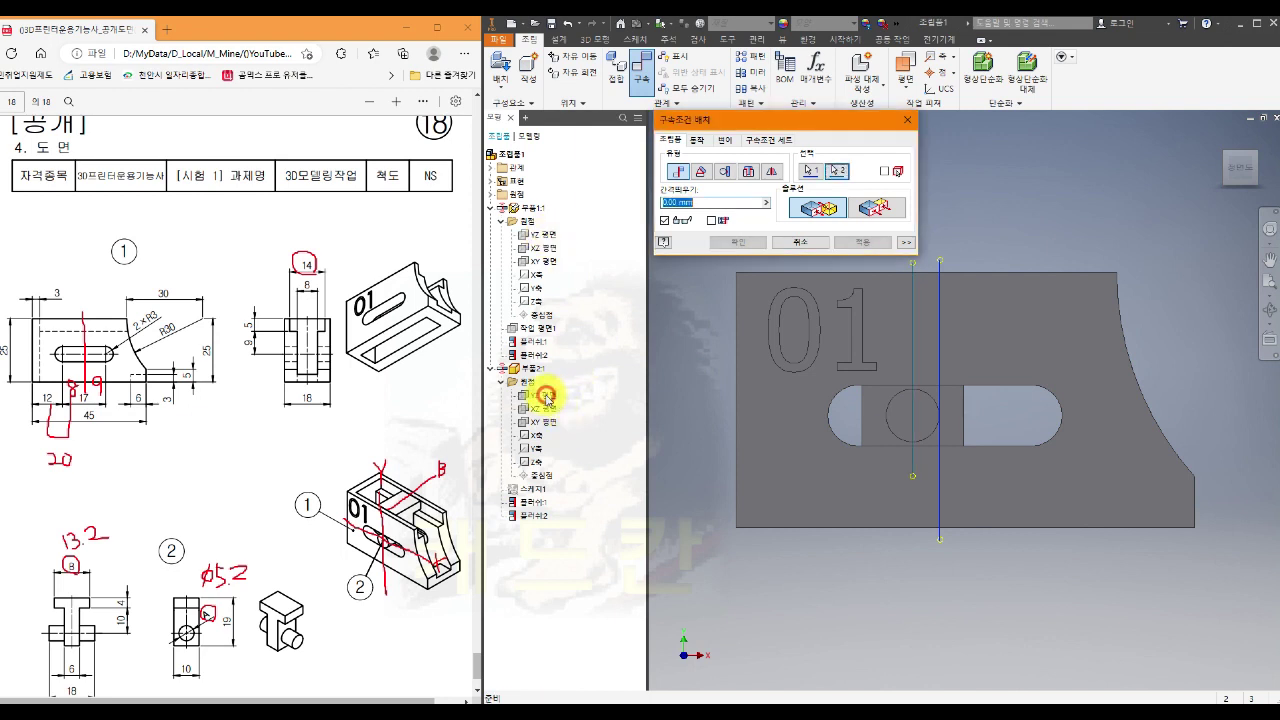
click(873, 207)
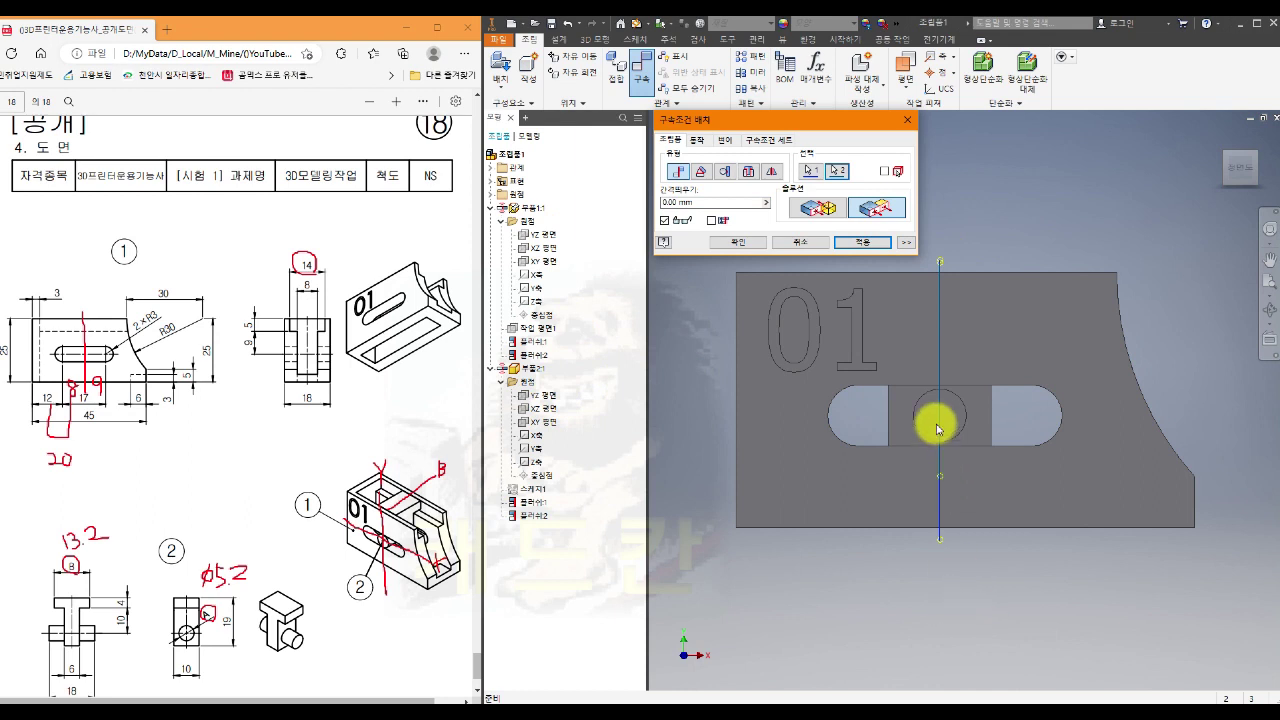
click(868, 242)
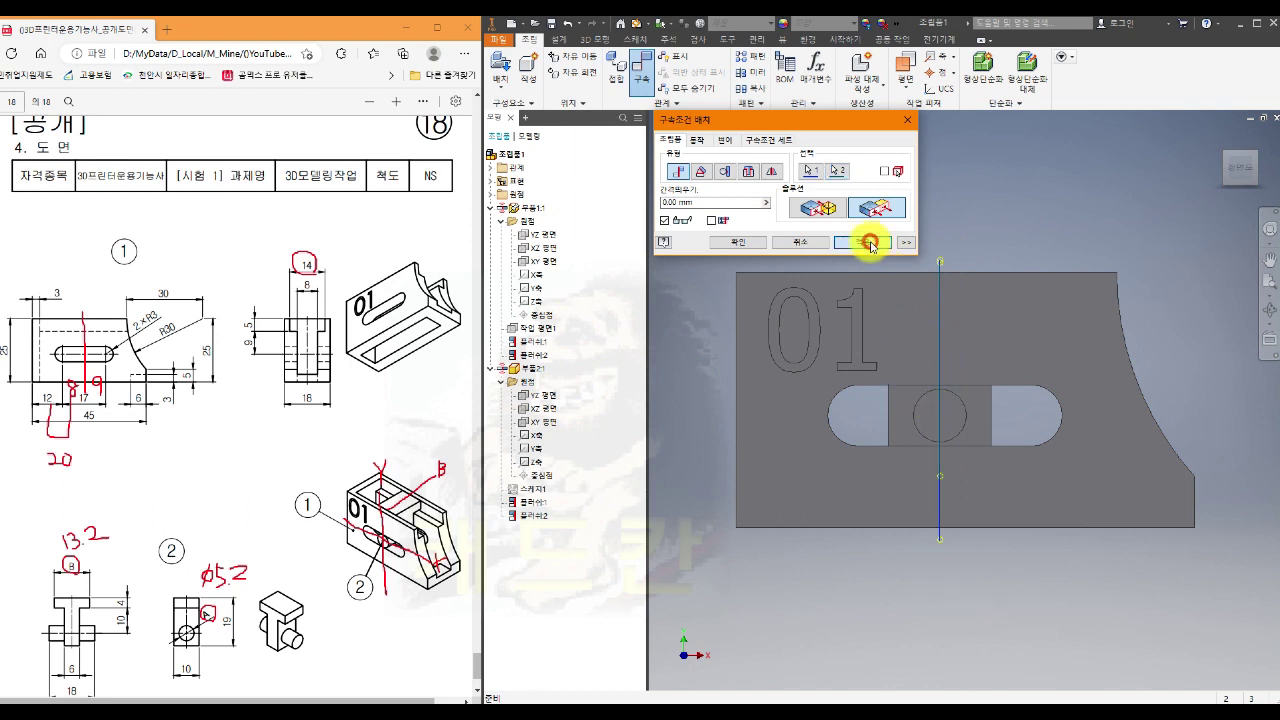
click(800, 242)
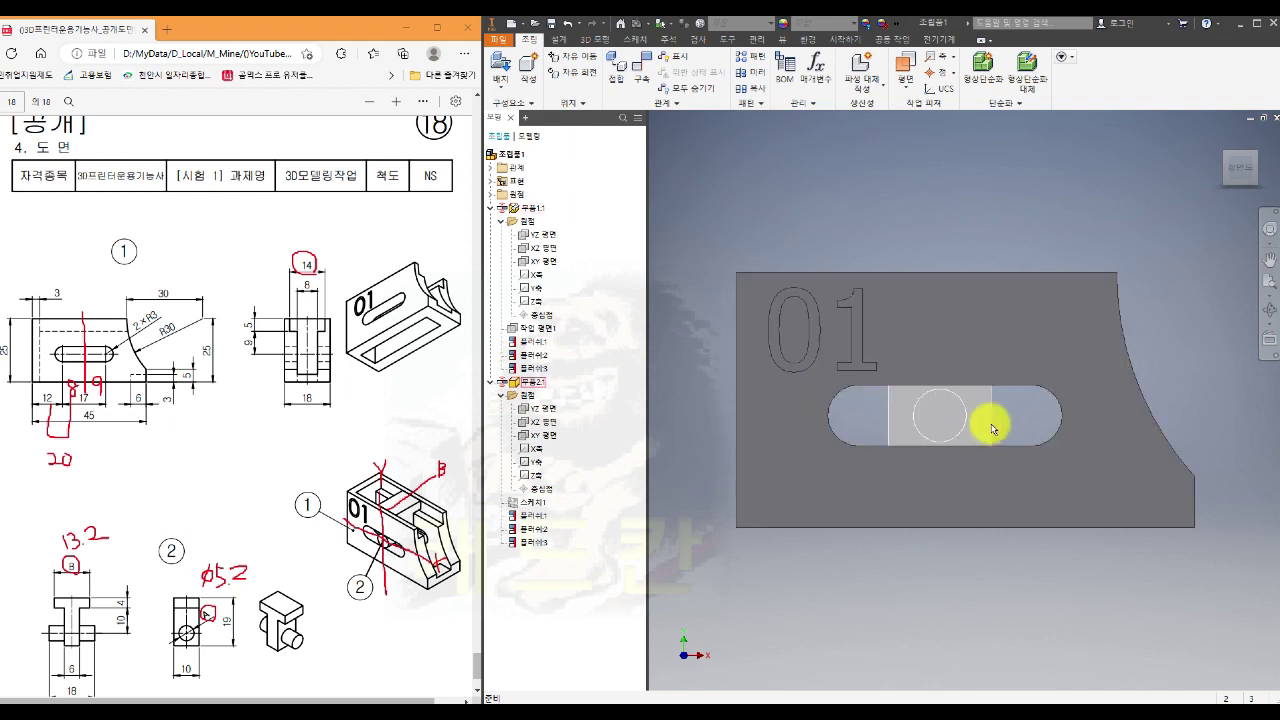
Save the assembly as 비번호_18 in the Inventor assembly format (*.iam) in folder 18
shift+middle_drag(1072, 519, 1043, 531)
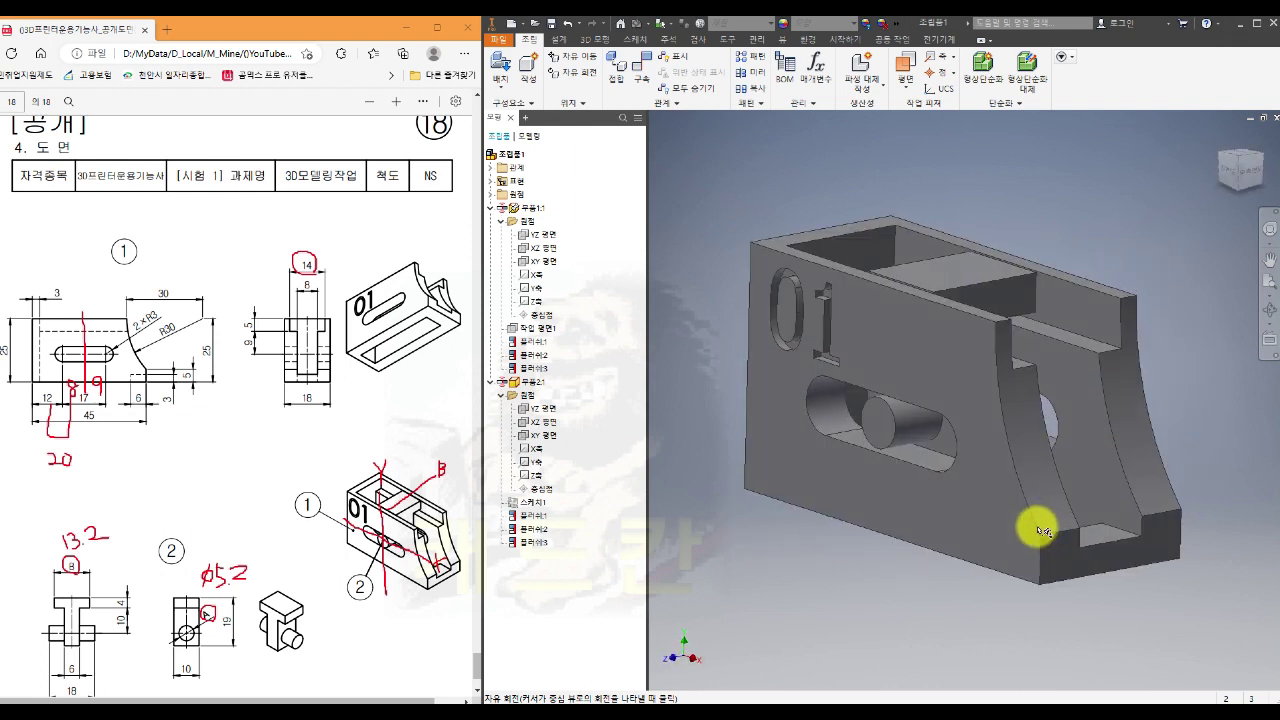
scroll(991, 523, down, 3)
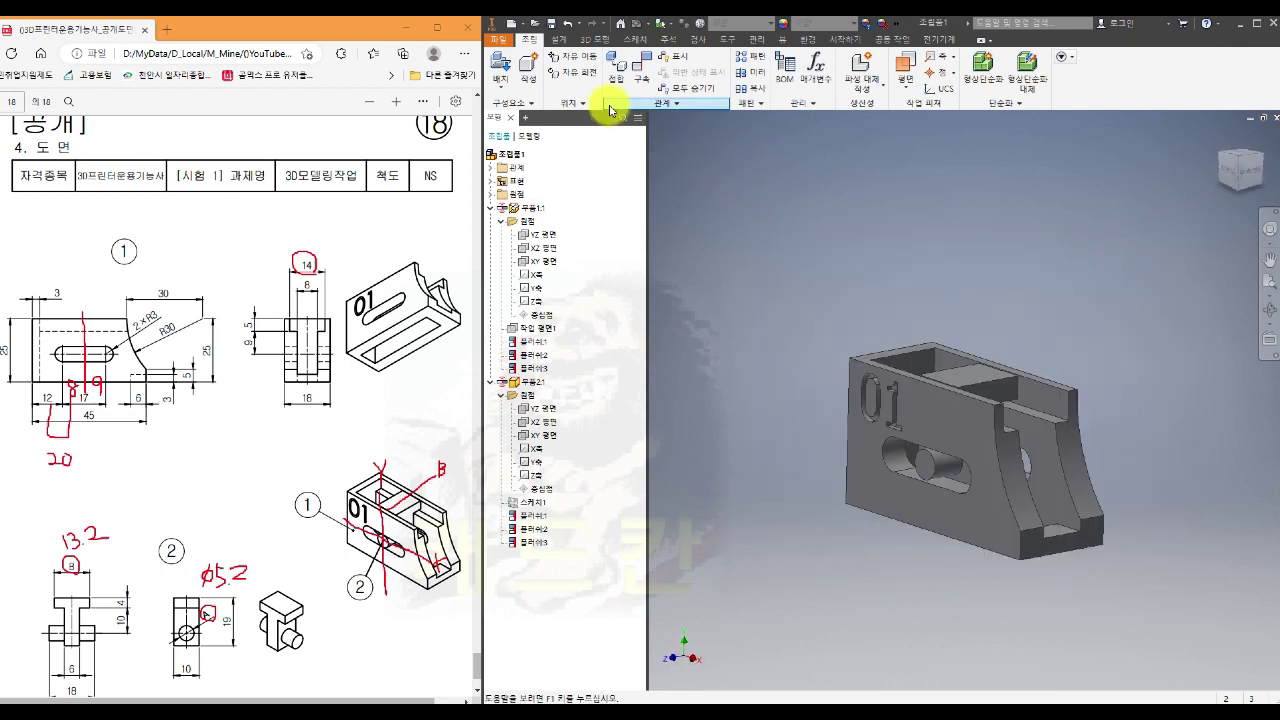
click(497, 39)
mouse_move(530, 180)
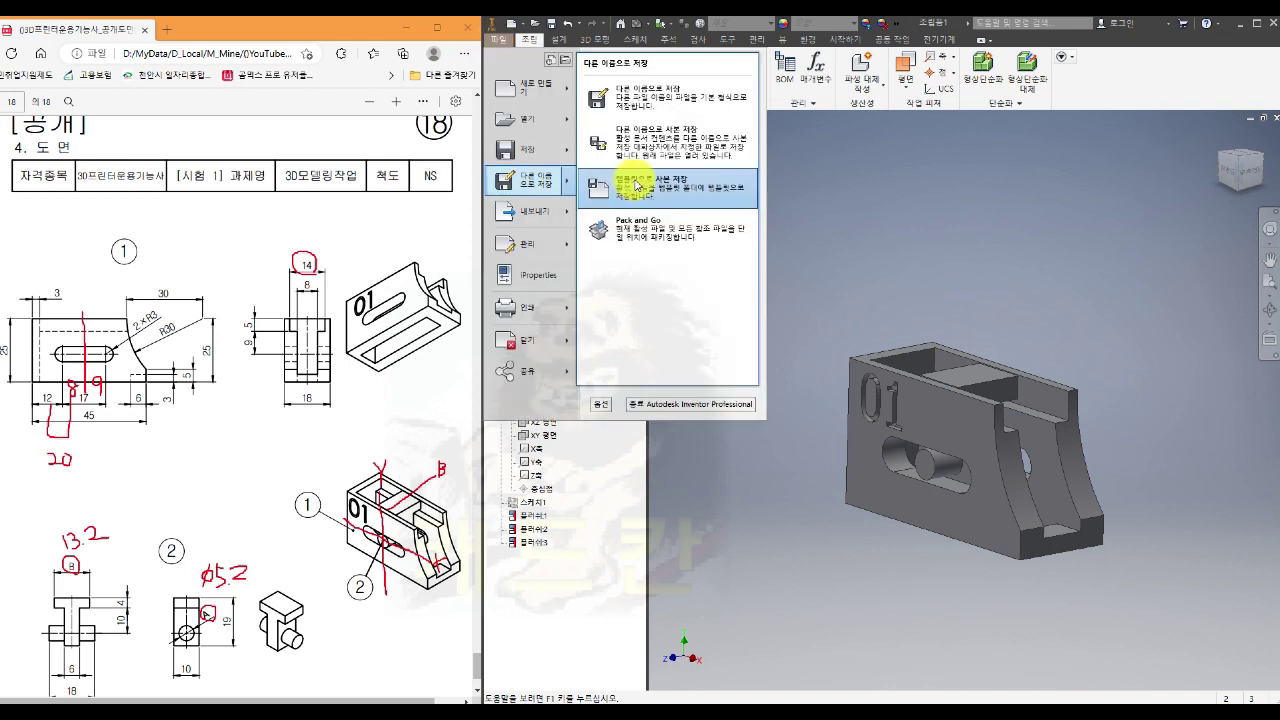
click(654, 99)
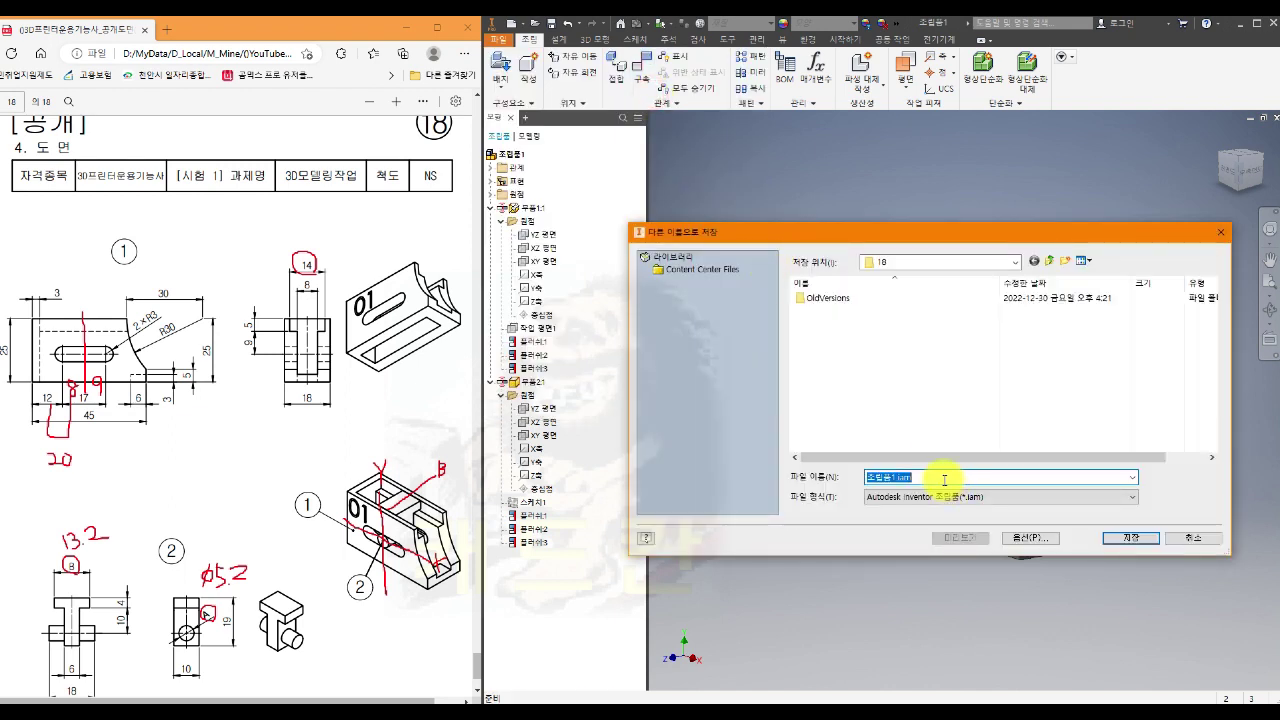
text(비번호 18)
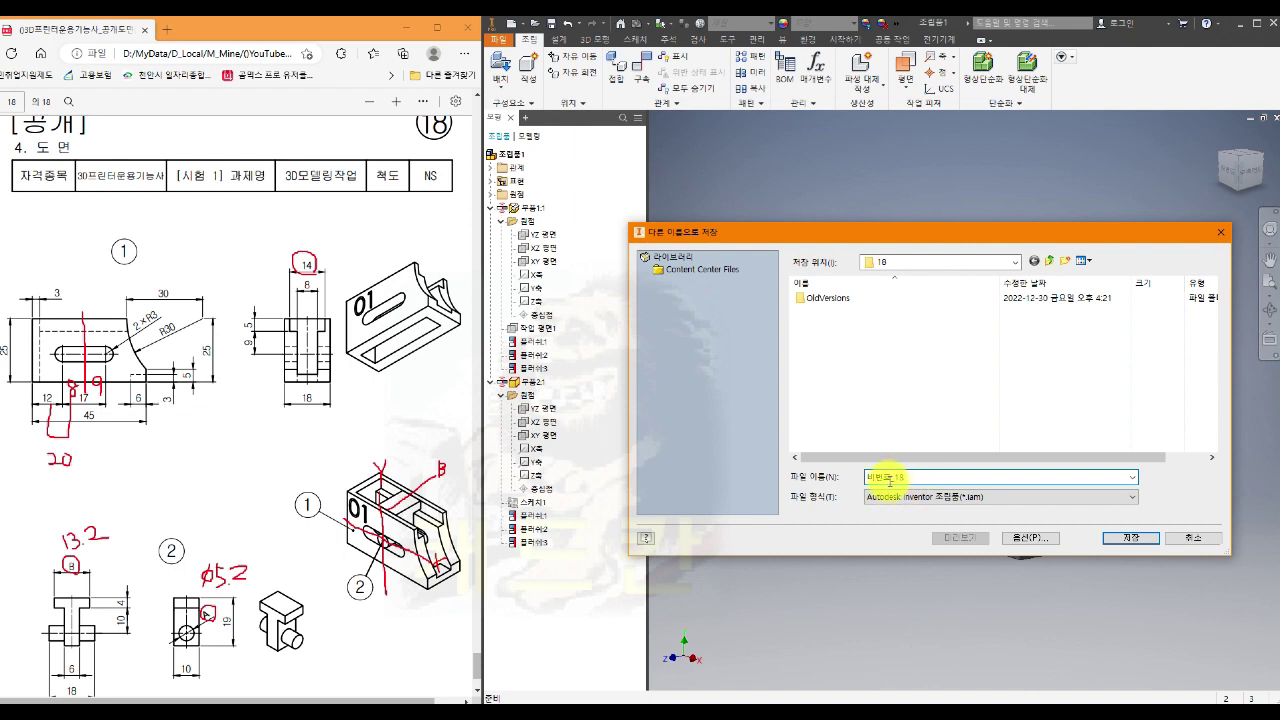
drag(889, 479, 899, 482)
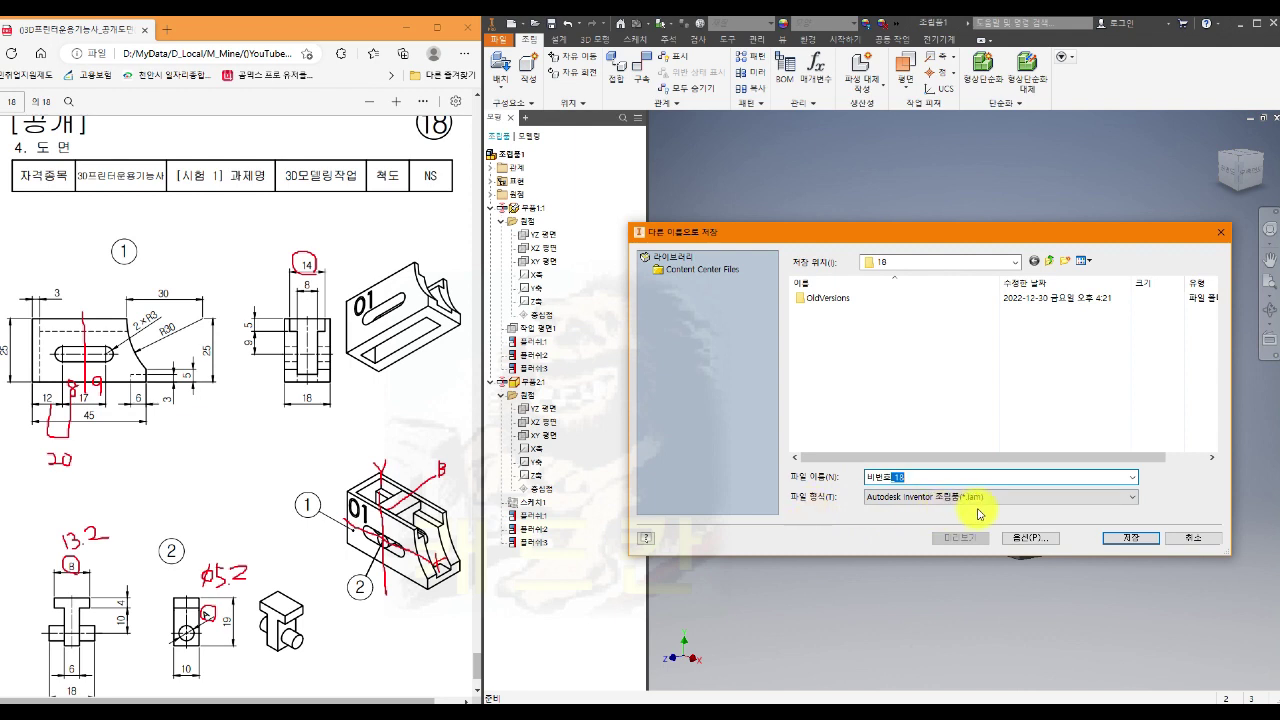
text(_18)
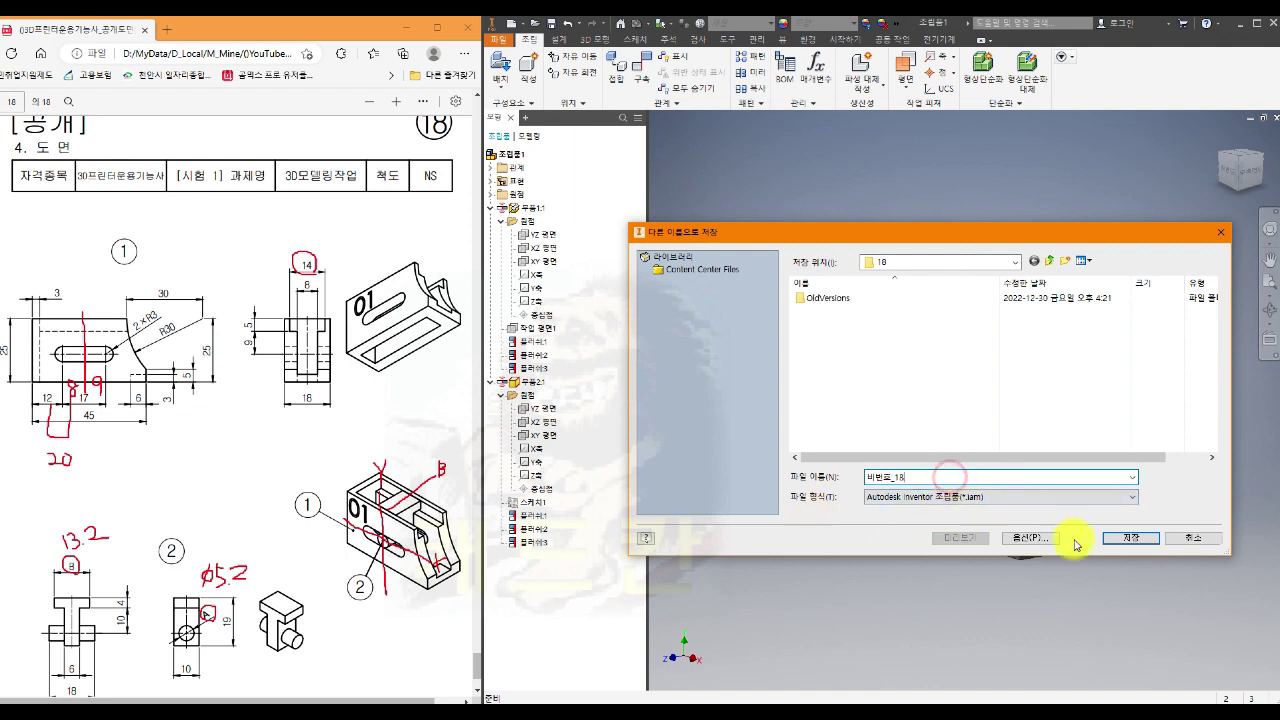
click(1129, 540)
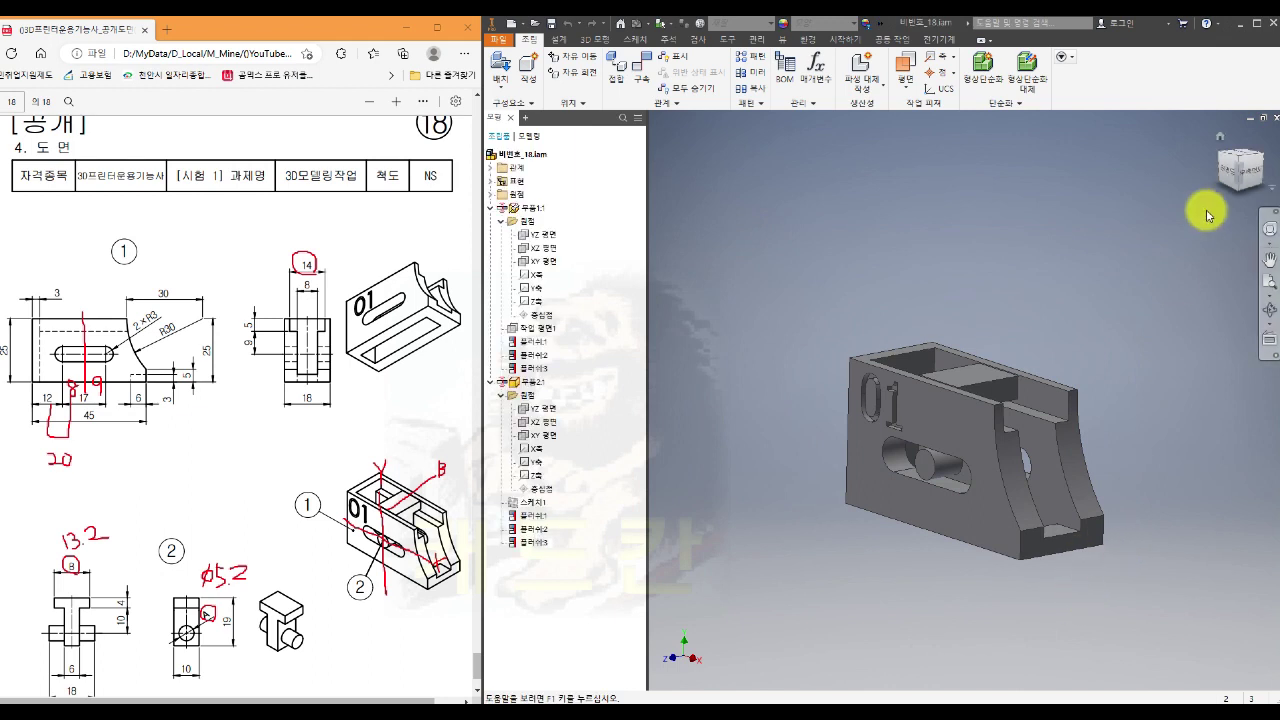
Save a copy of the assembly as 비번호_18.stp in folder 18, using the STEP format with application protocol 214
click(1218, 137)
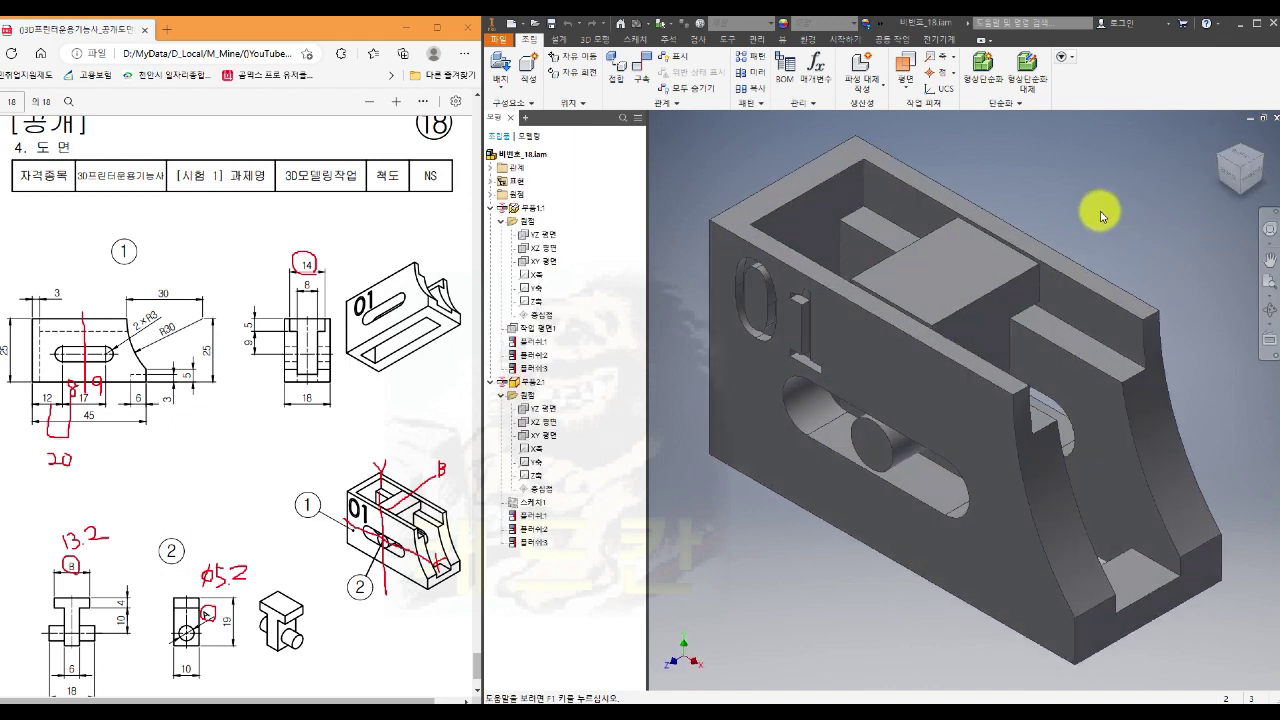
scroll(1100, 212, down, 2)
scroll(1062, 260, down, 2)
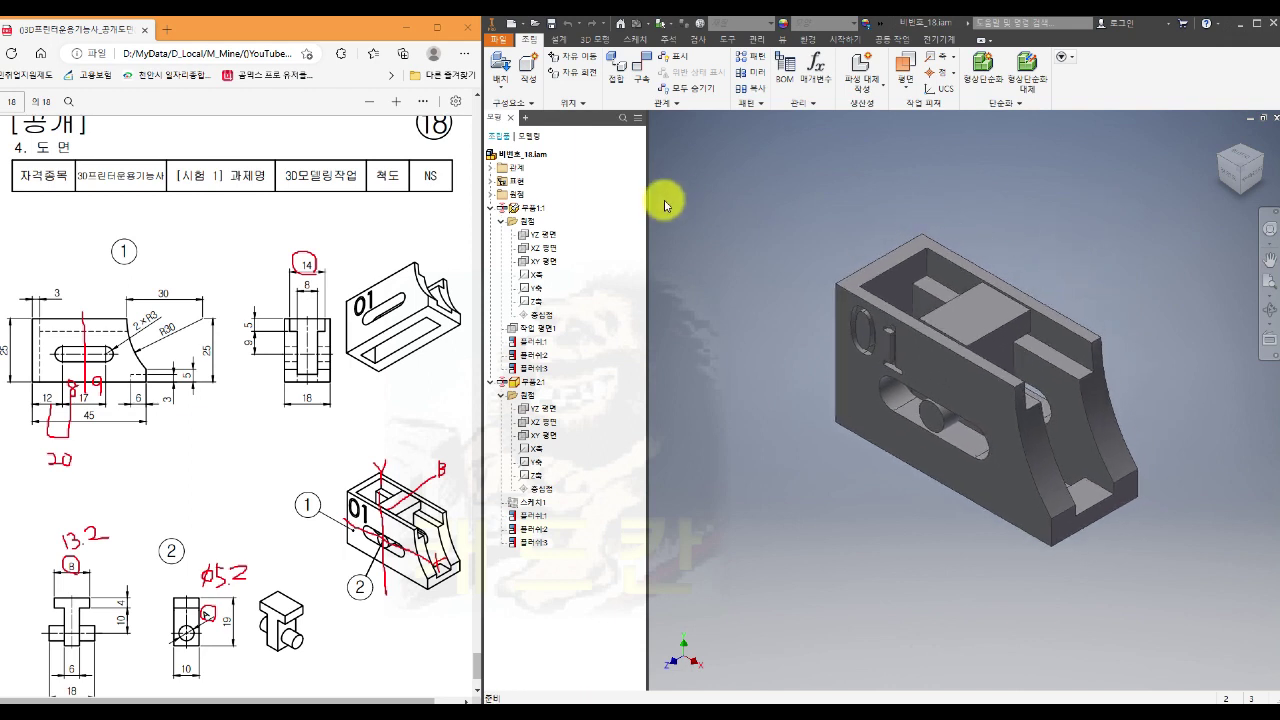
click(496, 38)
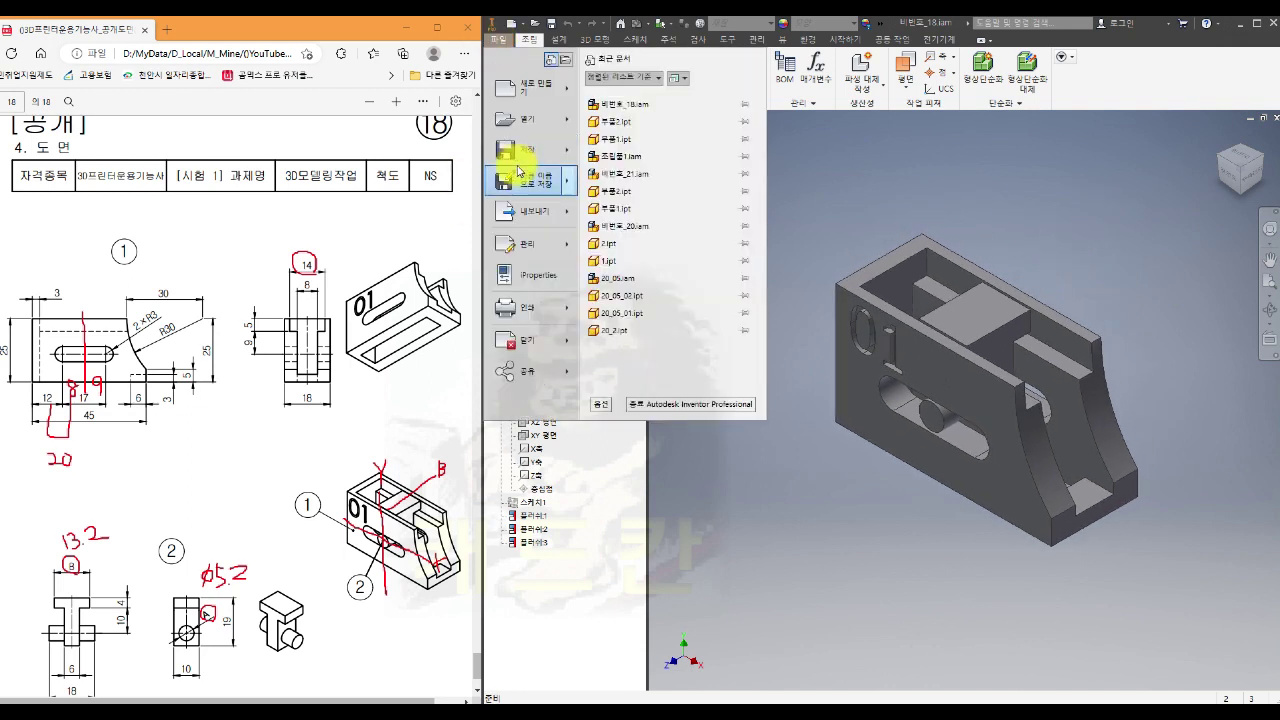
mouse_move(523, 181)
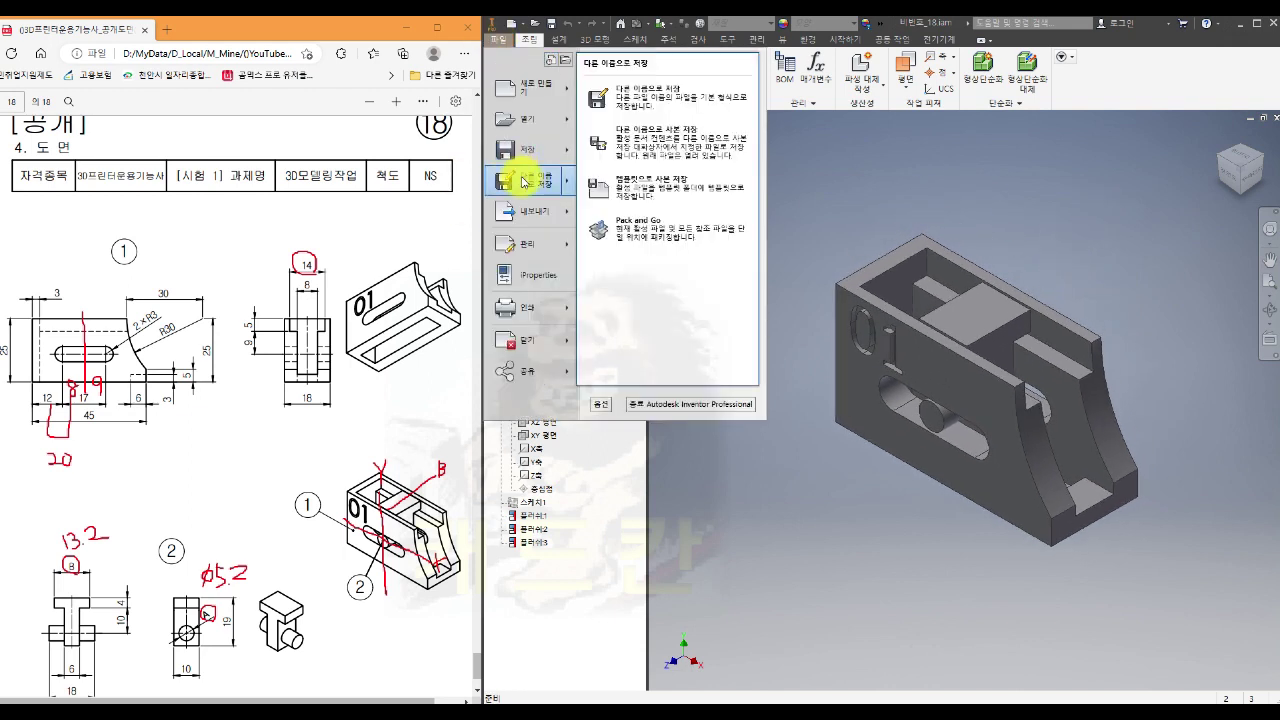
click(692, 148)
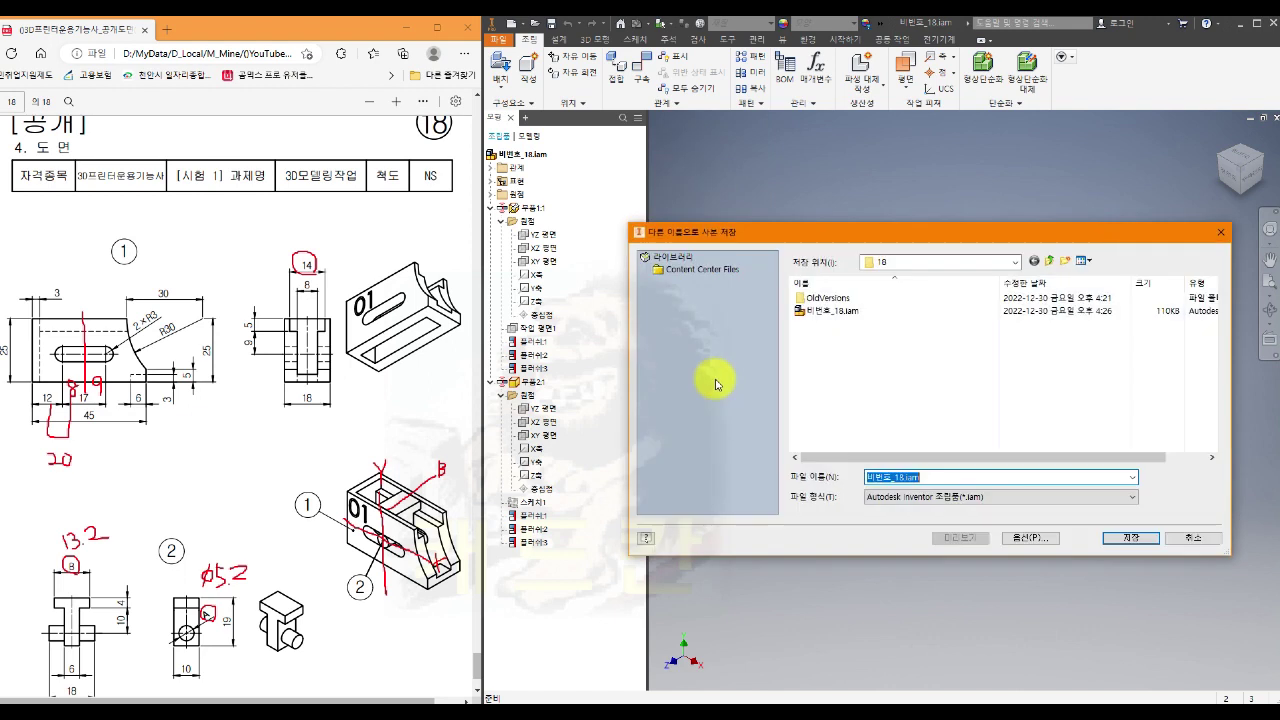
click(931, 497)
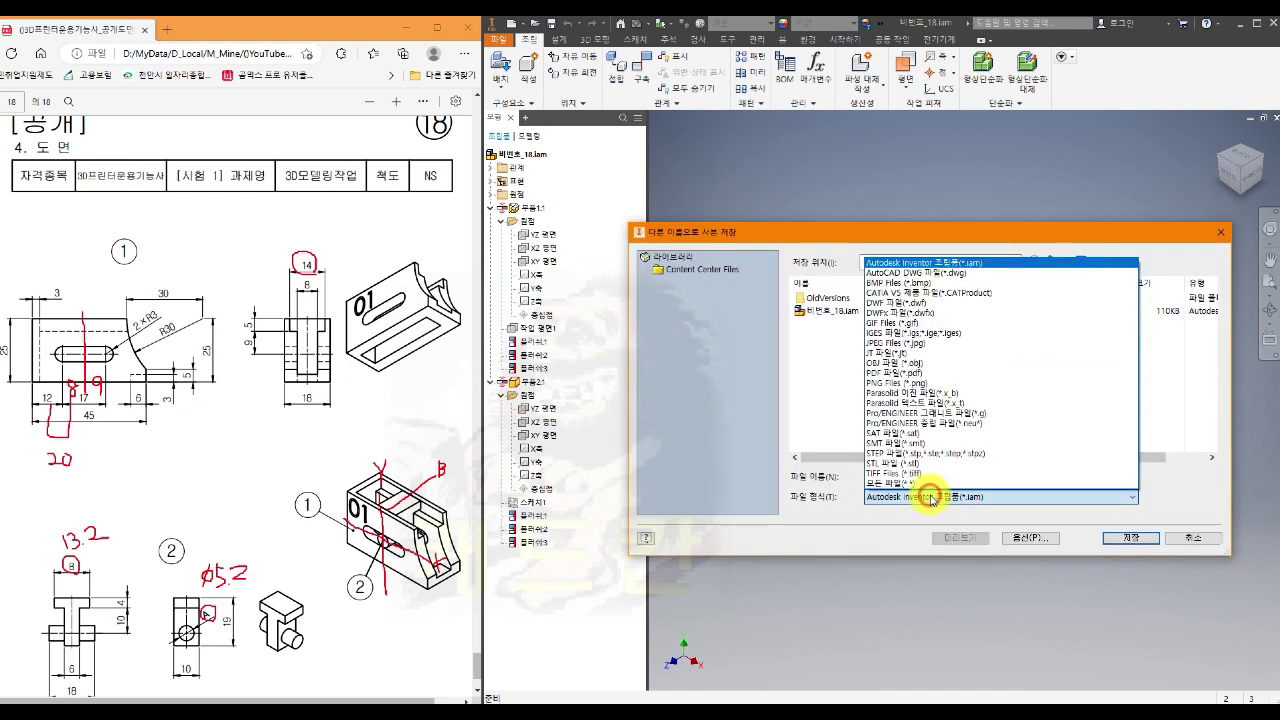
click(907, 456)
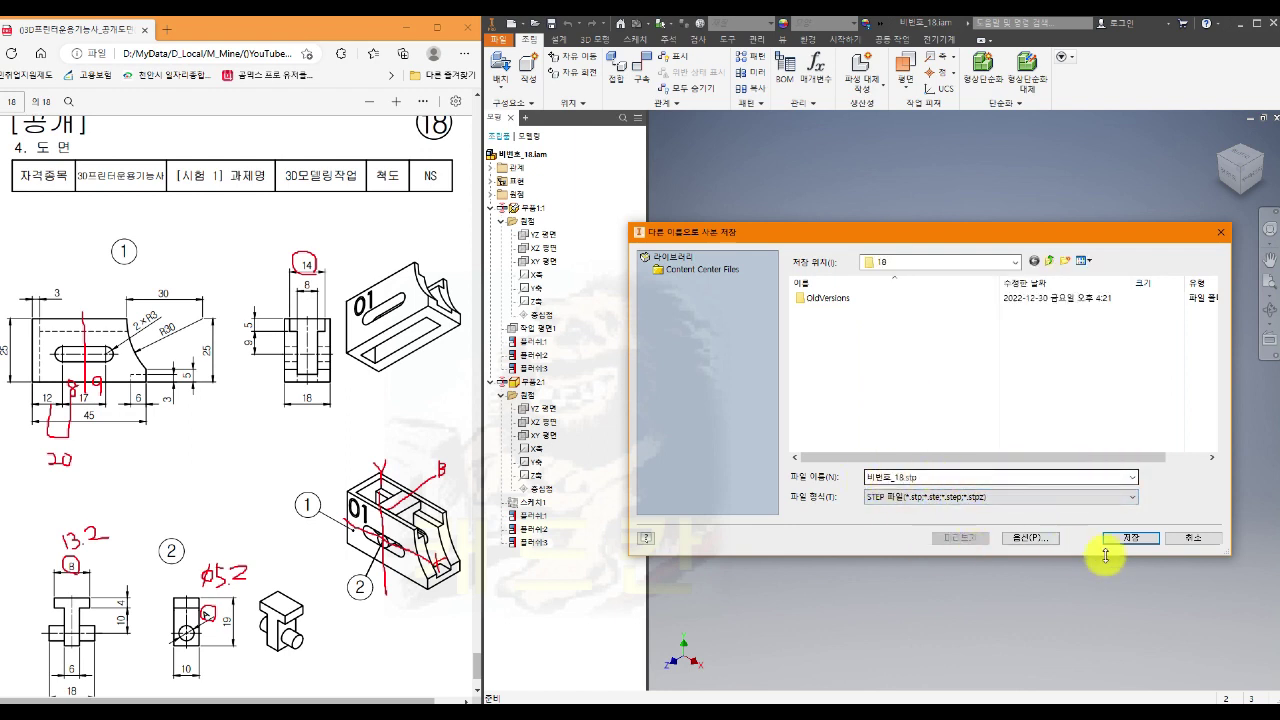
click(1129, 539)
click(1033, 539)
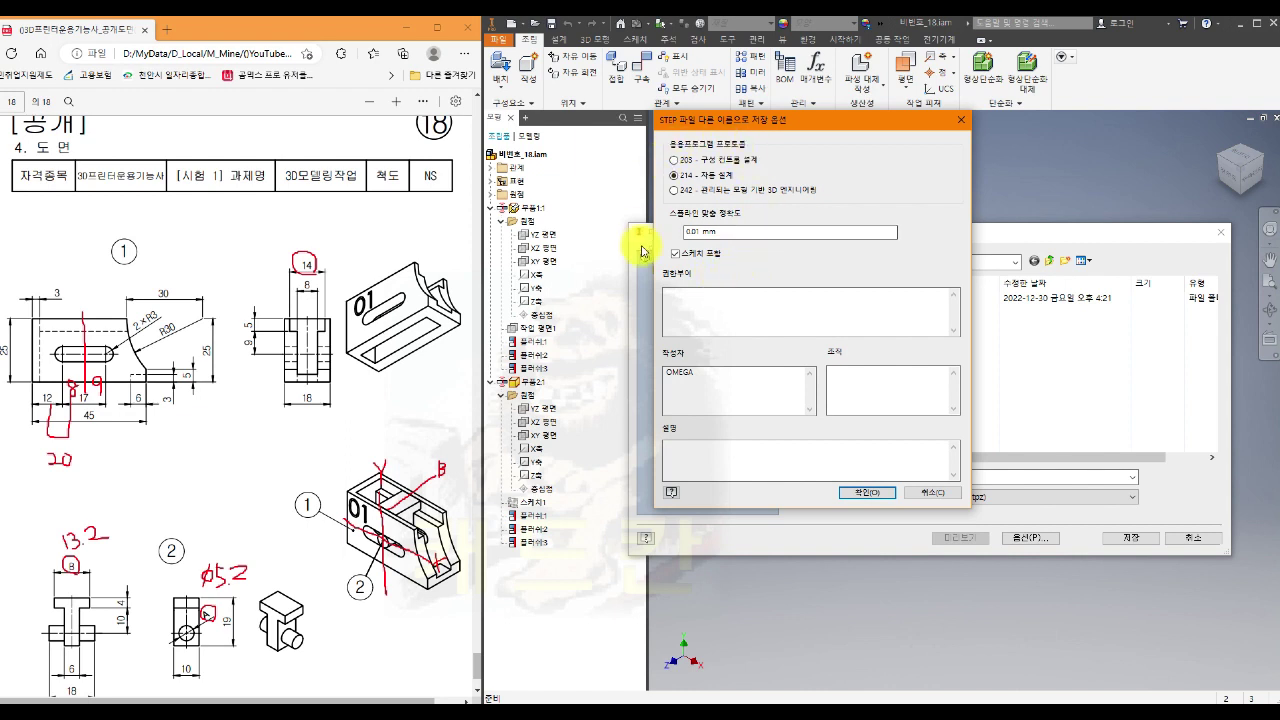
click(857, 492)
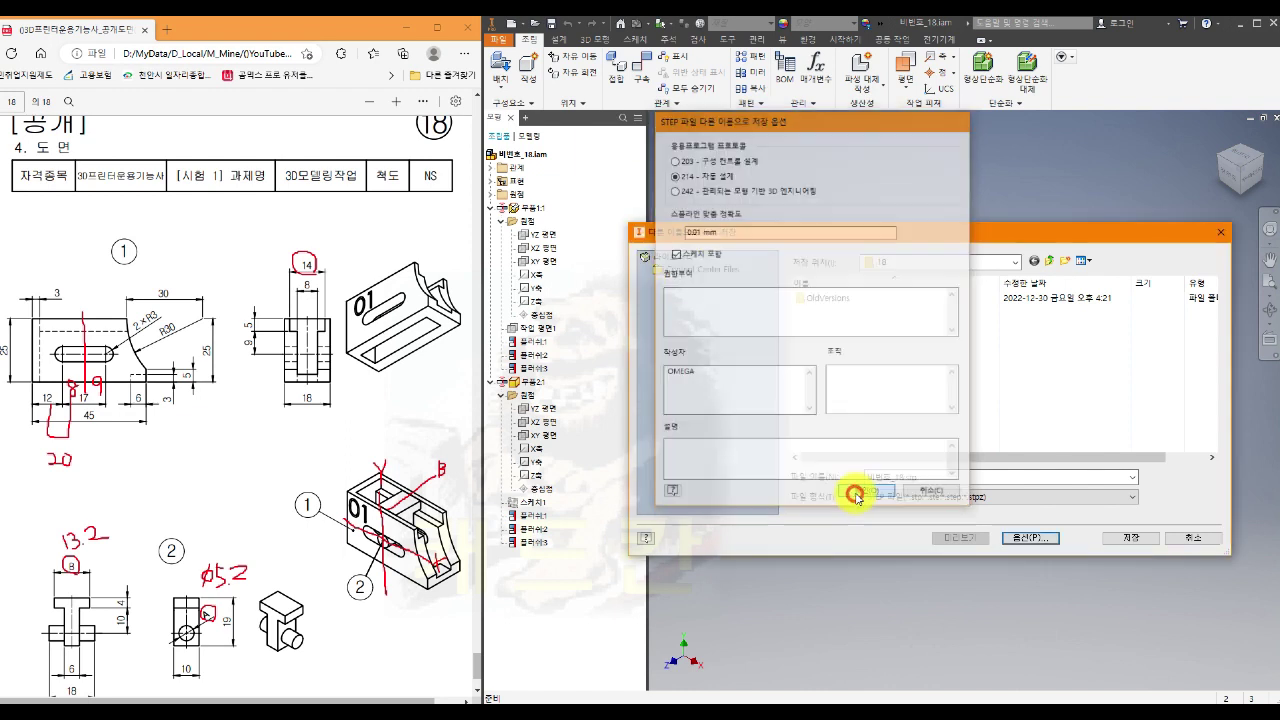
click(1131, 538)
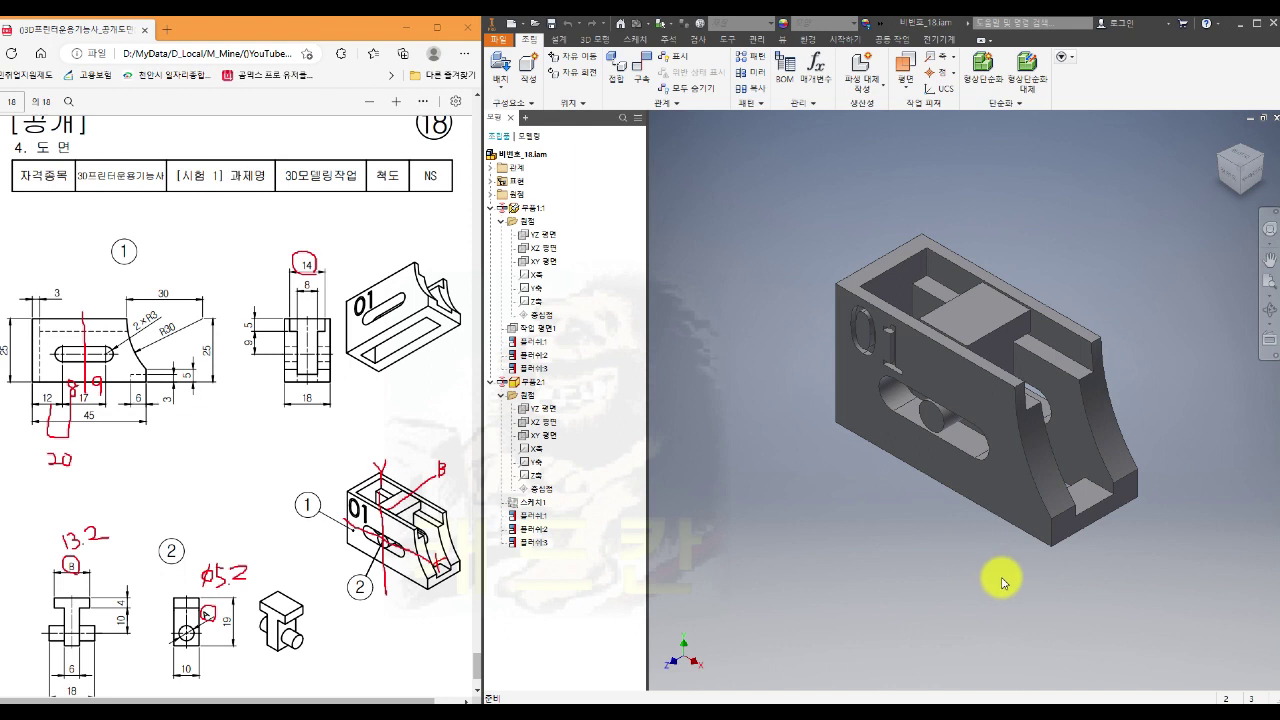
Examine the finished assembly from all sides, including the curved end, the slot and the underside, to check how part 2 sits in part 1
shift+middle_drag(1043, 594, 1097, 541)
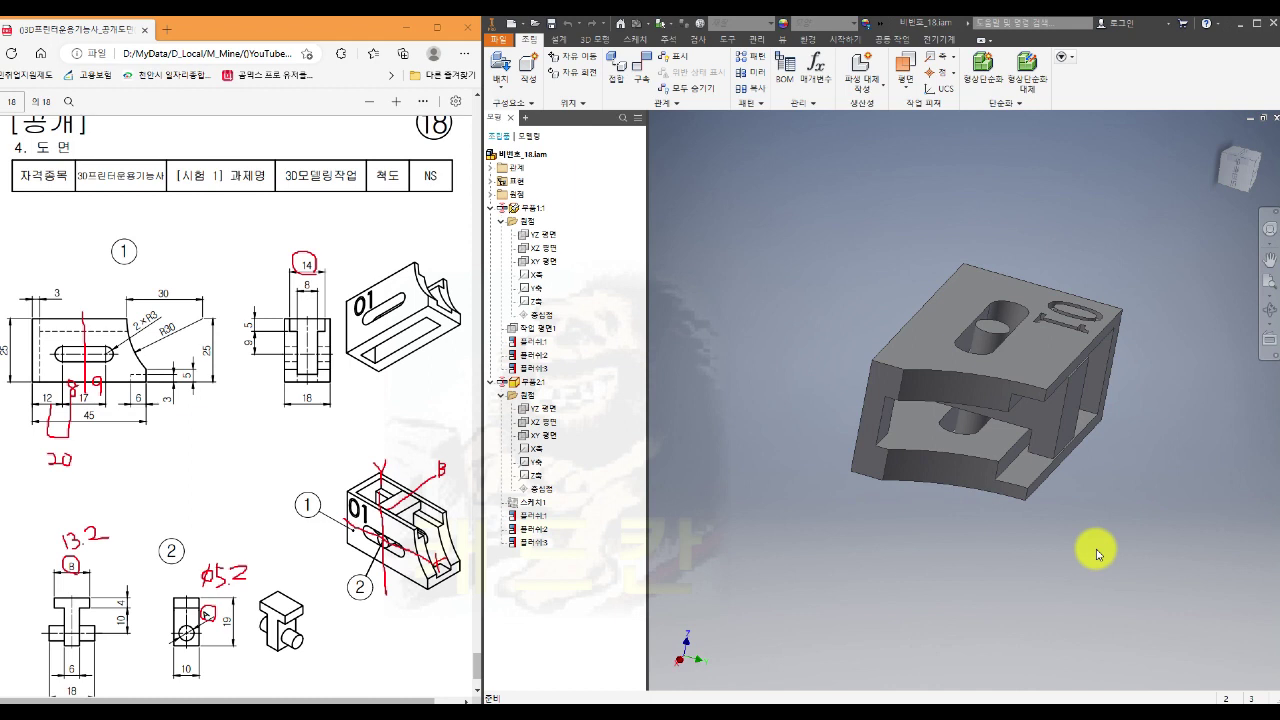
shift+middle_drag(1095, 545, 1127, 423)
scroll(1090, 368, up, 3)
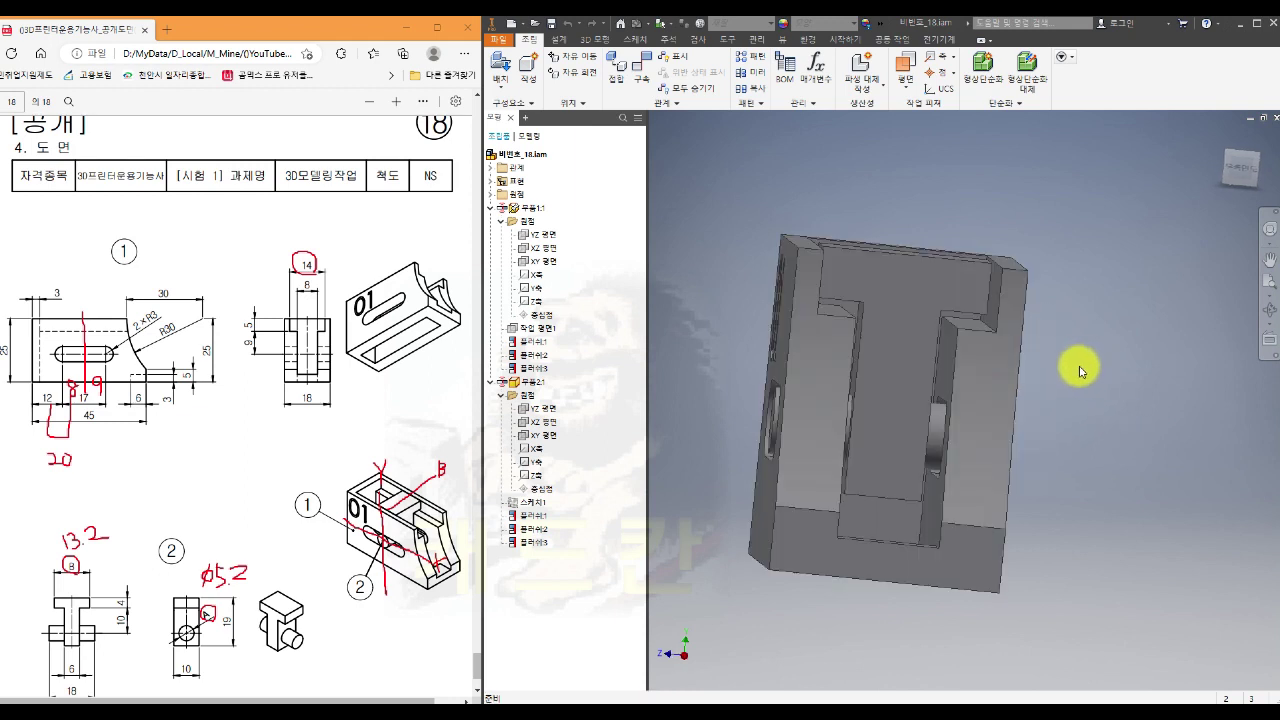
double_click(990, 332)
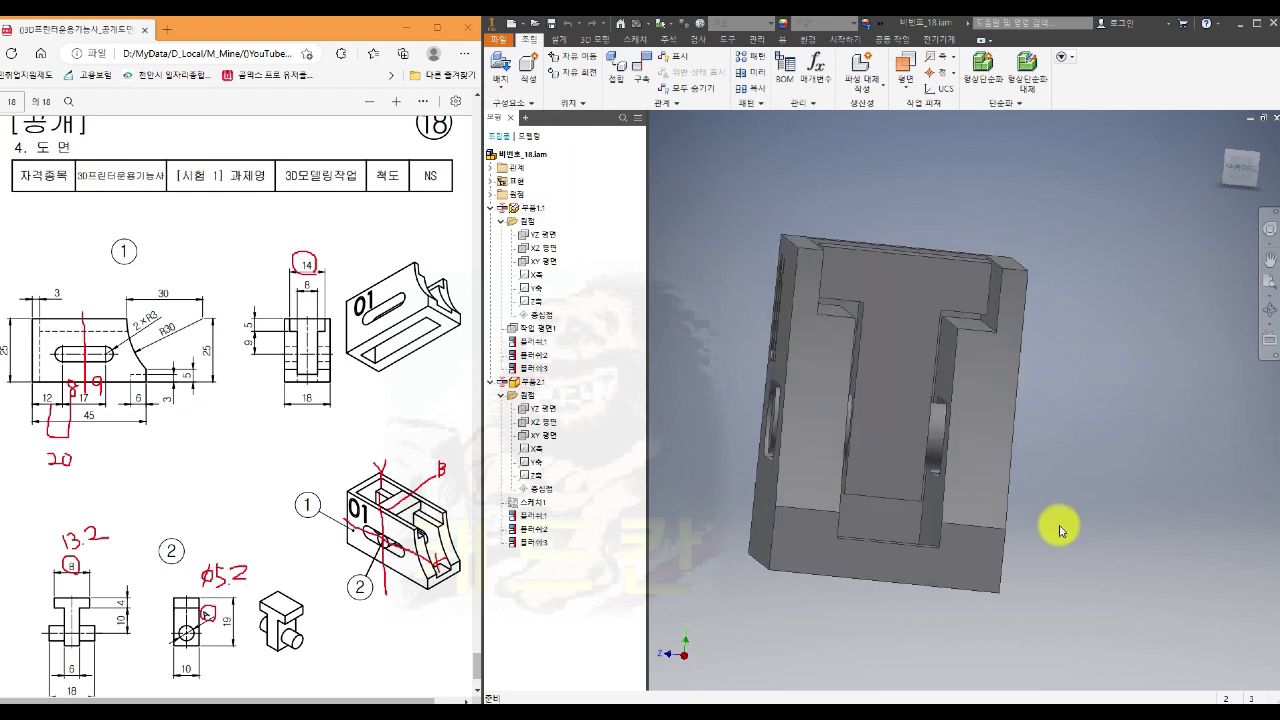
shift+middle_drag(1106, 529, 1098, 524)
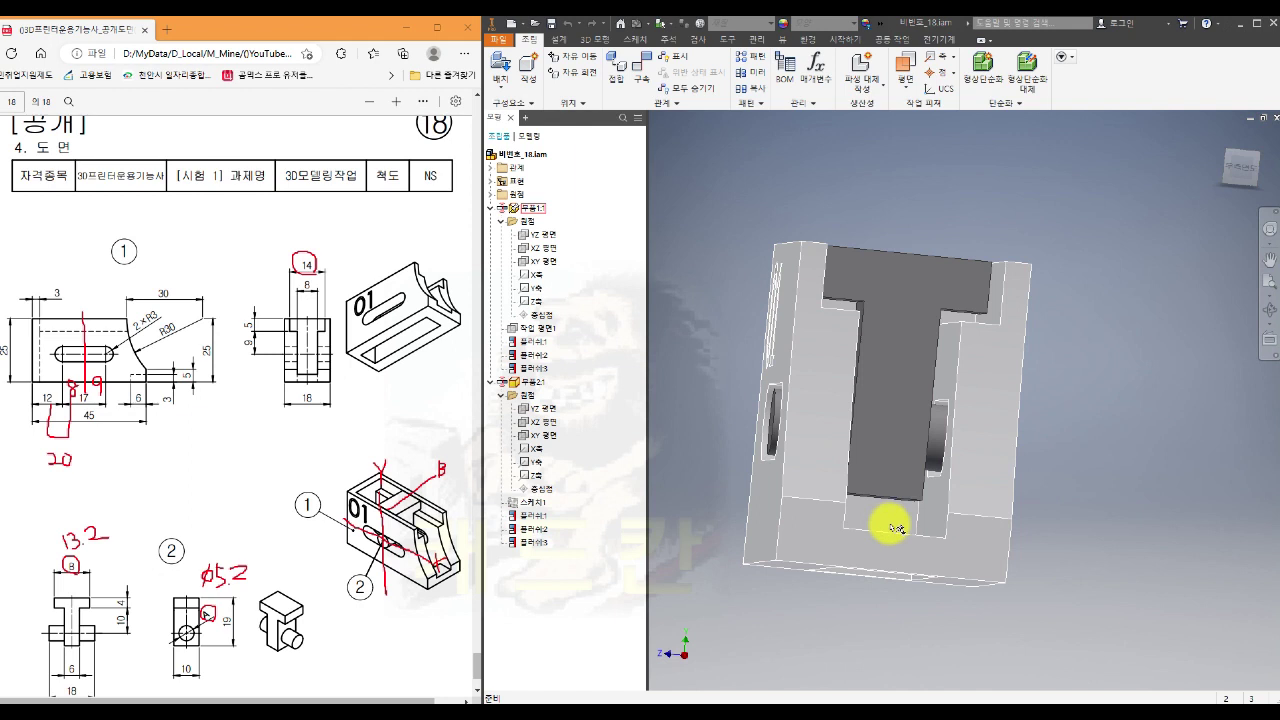
shift+middle_drag(1066, 463, 1164, 484)
scroll(1150, 493, up, 3)
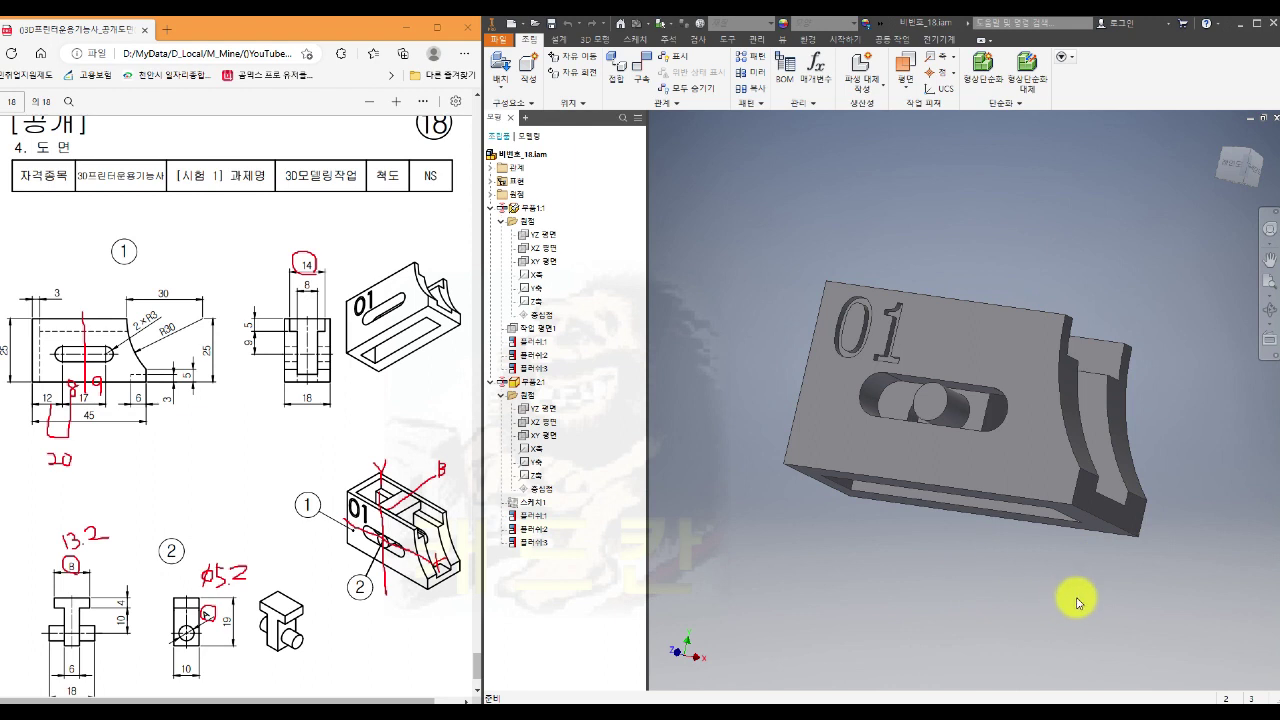
shift+middle_drag(1074, 597, 1106, 513)
drag(1119, 513, 875, 425)
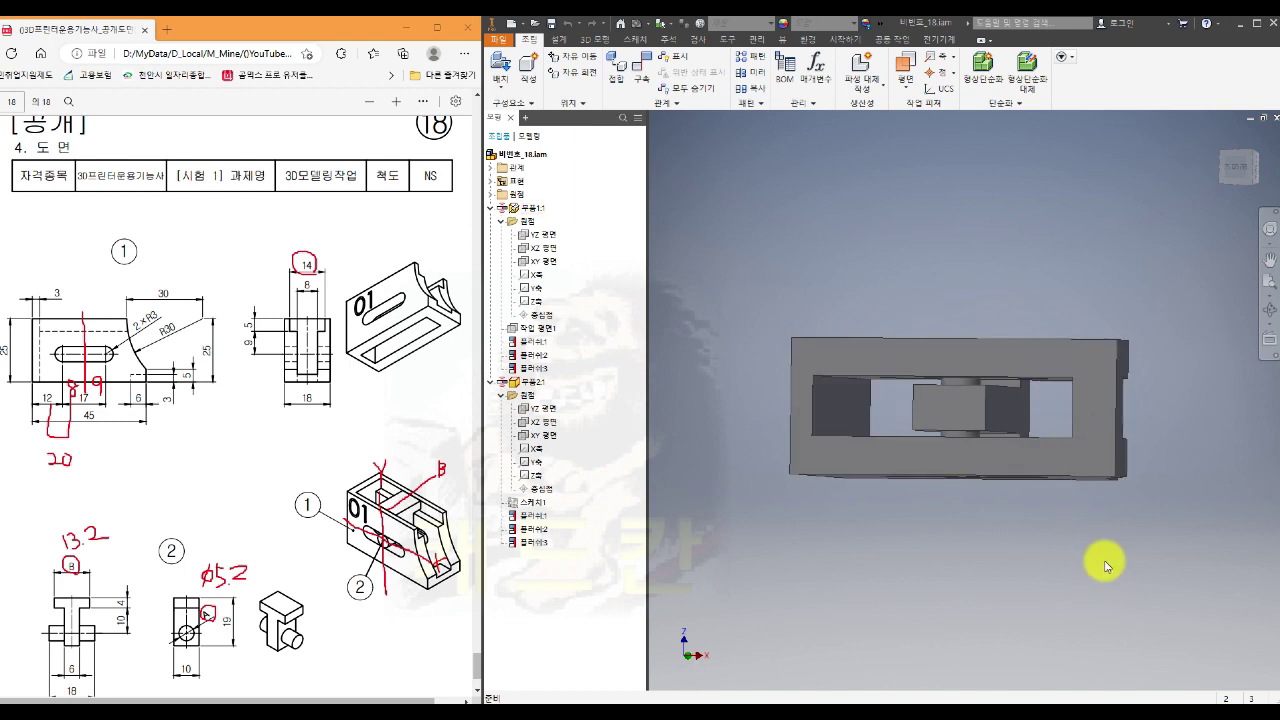
shift+middle_drag(1106, 561, 931, 554)
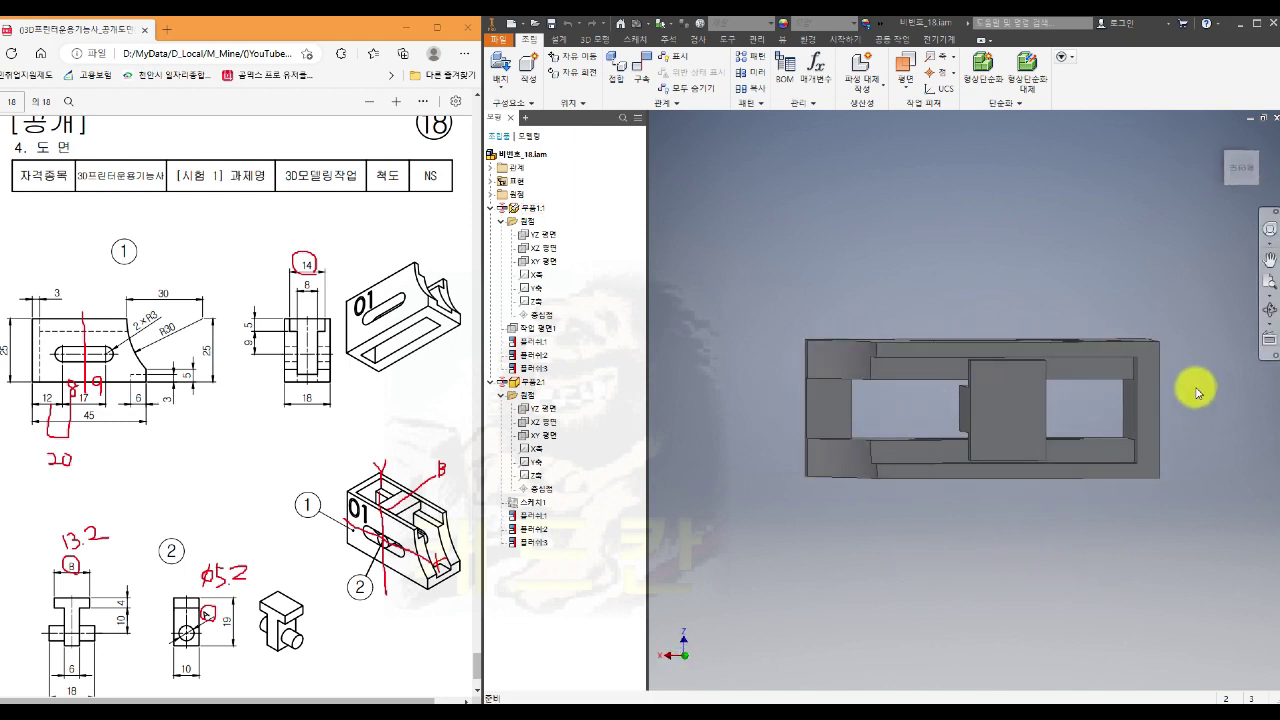
shift+middle_drag(1140, 522, 1106, 534)
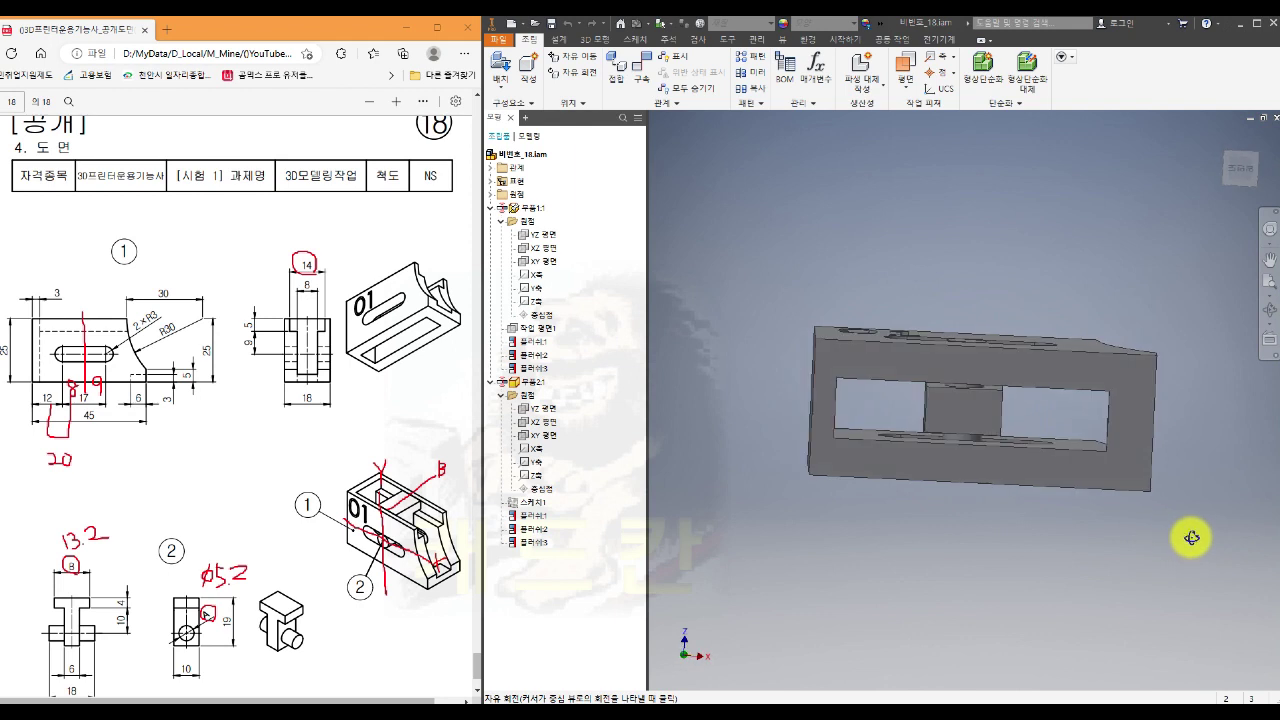
click(1238, 165)
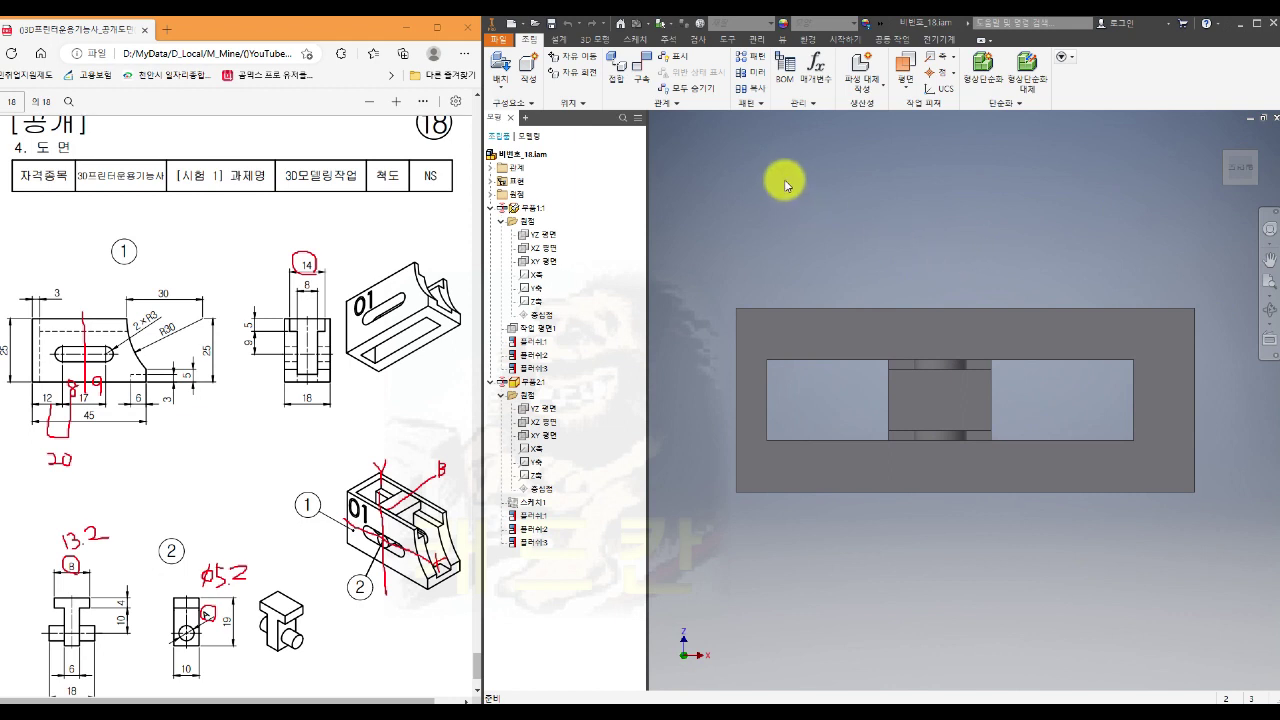
Save a copy of the assembly as 비번호_18.stl in folder 18, using binary STL format with millimetre units and Brep resolution
click(499, 43)
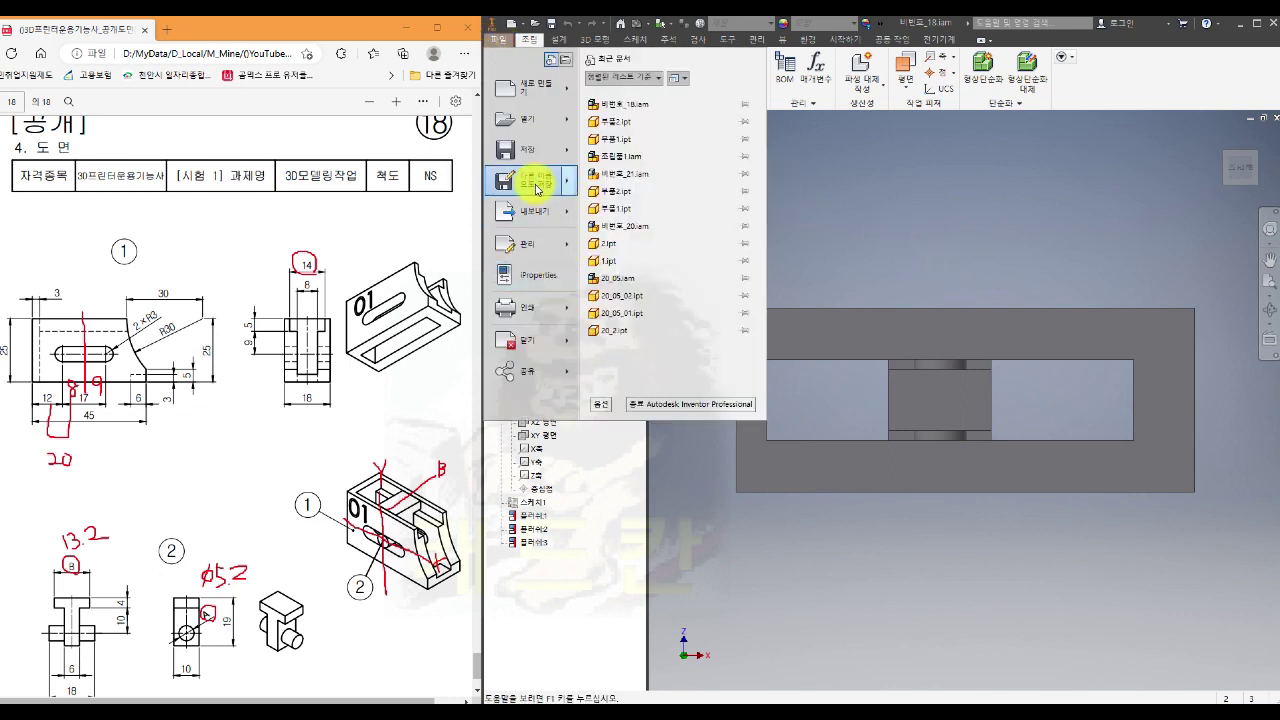
mouse_move(545, 182)
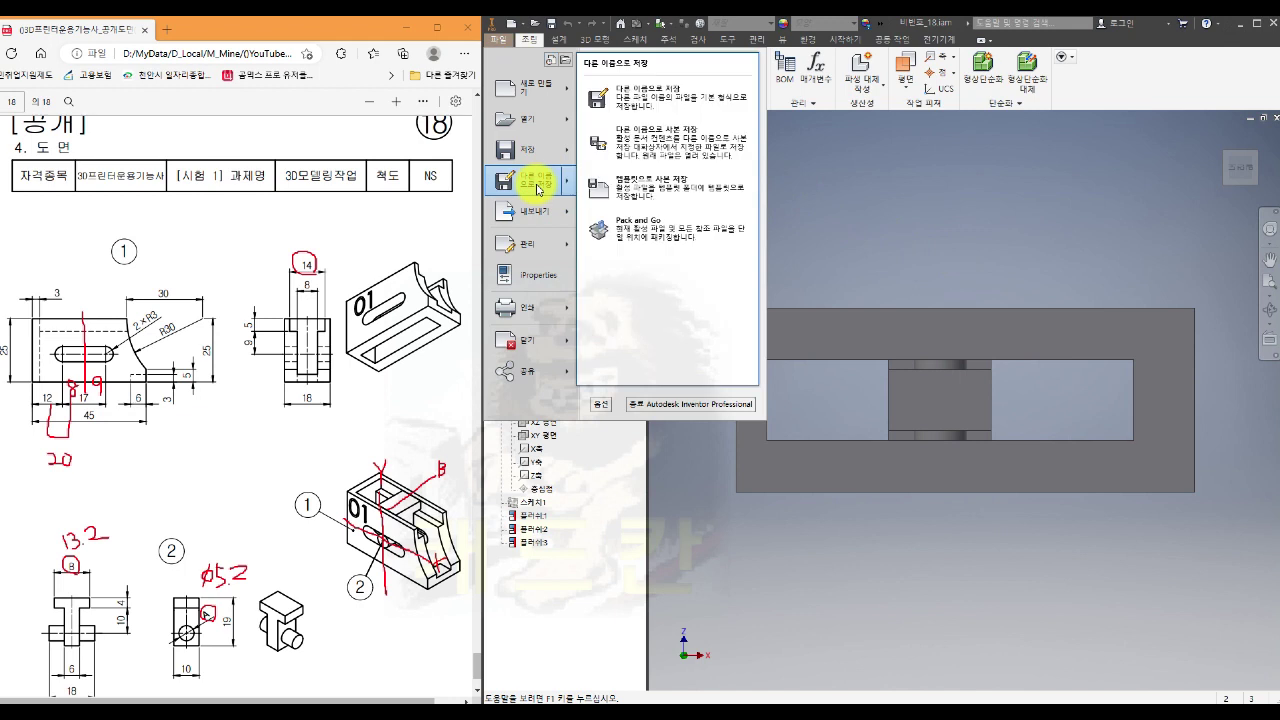
click(692, 150)
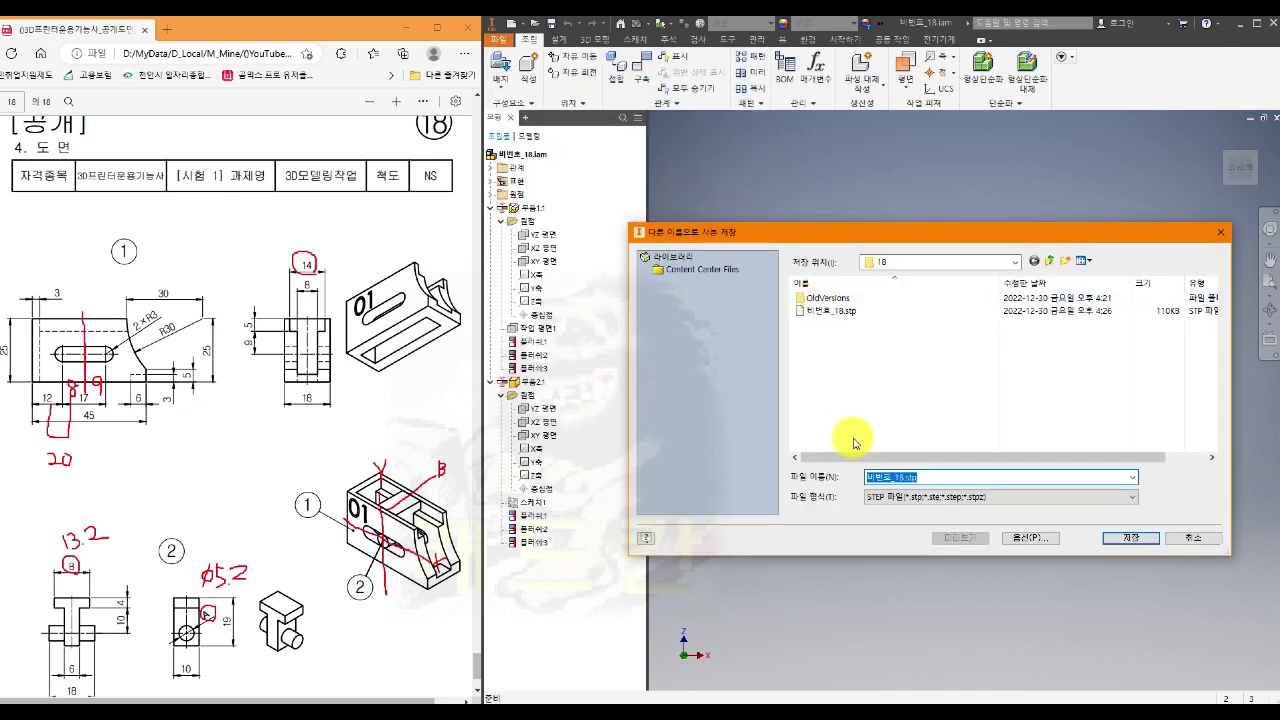
click(885, 497)
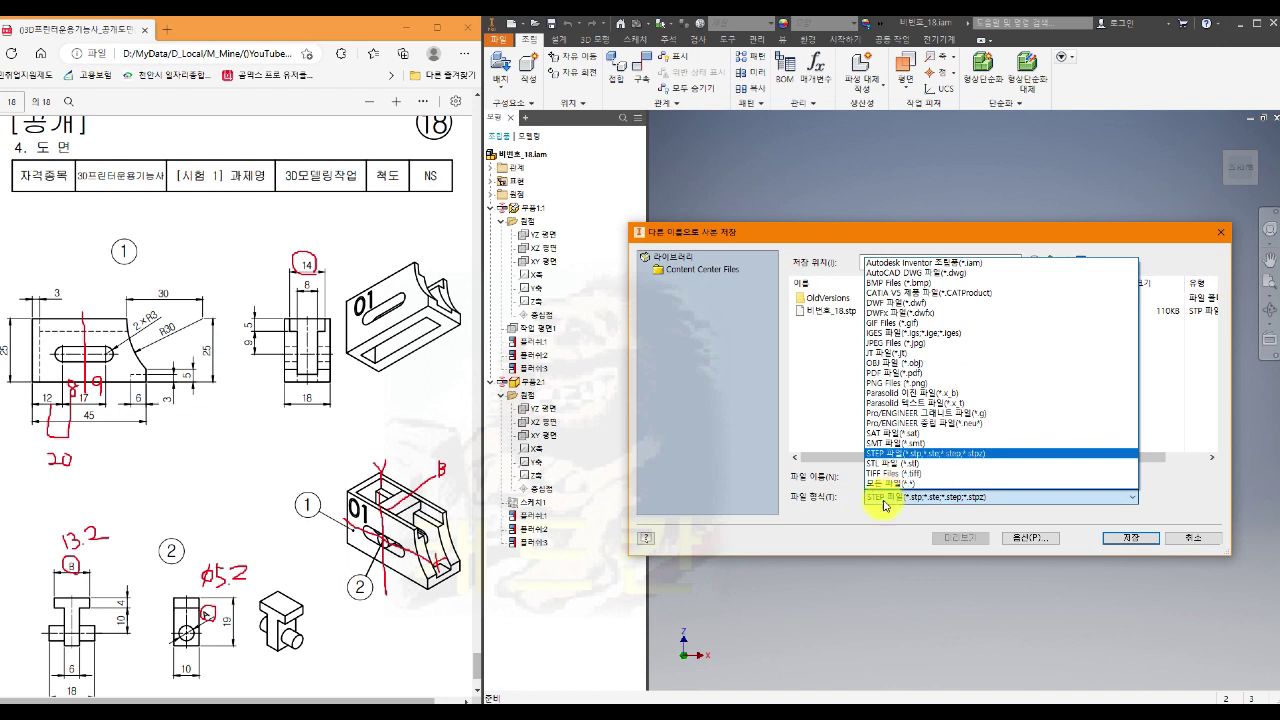
click(886, 464)
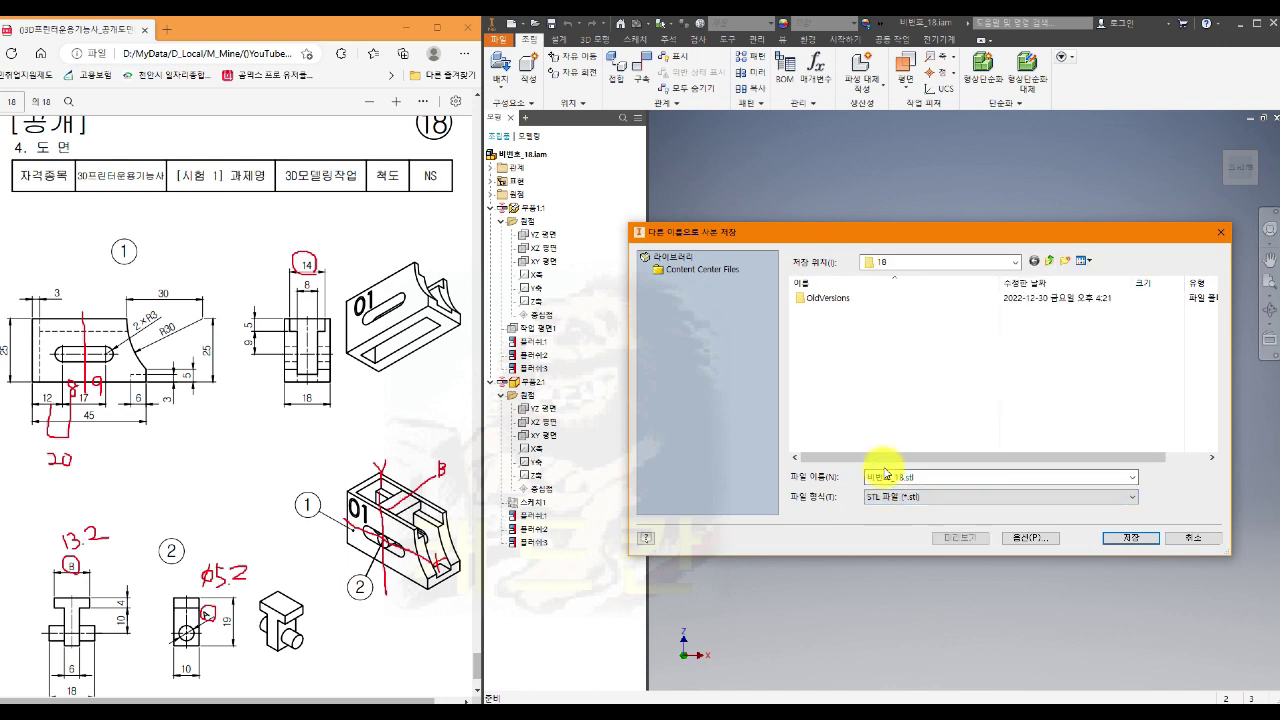
click(1041, 540)
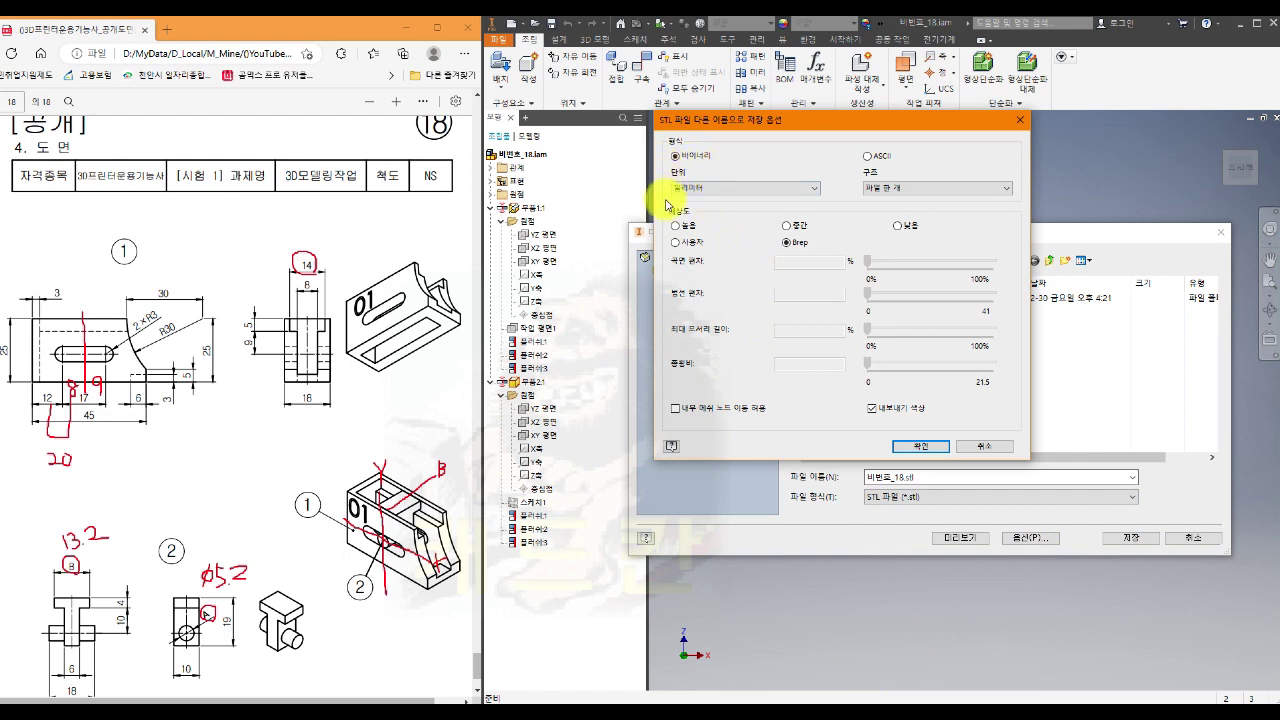
click(721, 187)
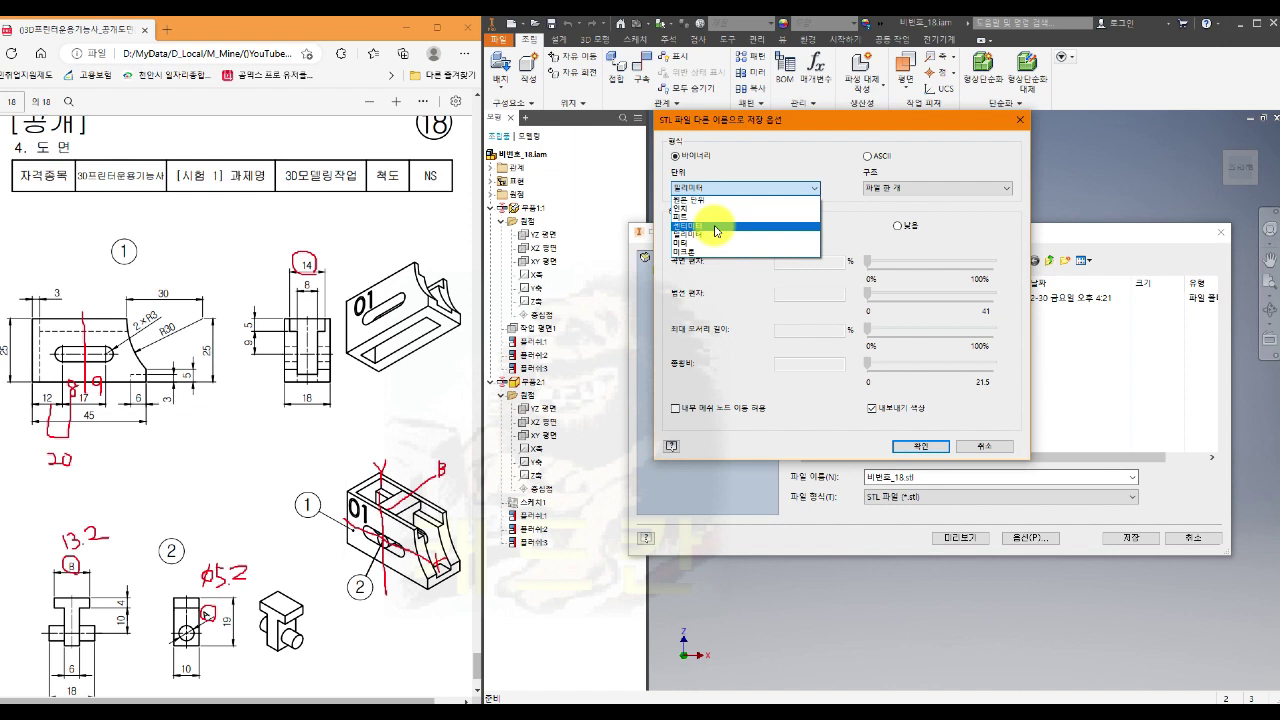
click(756, 158)
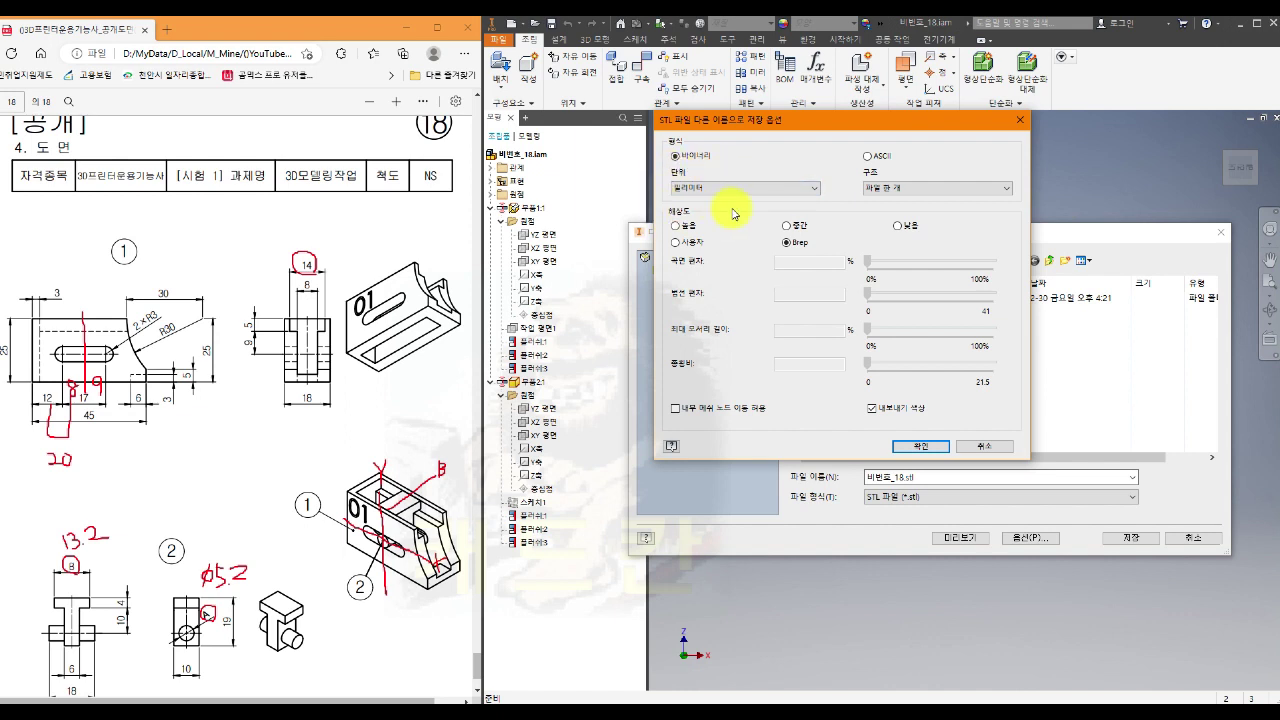
click(910, 446)
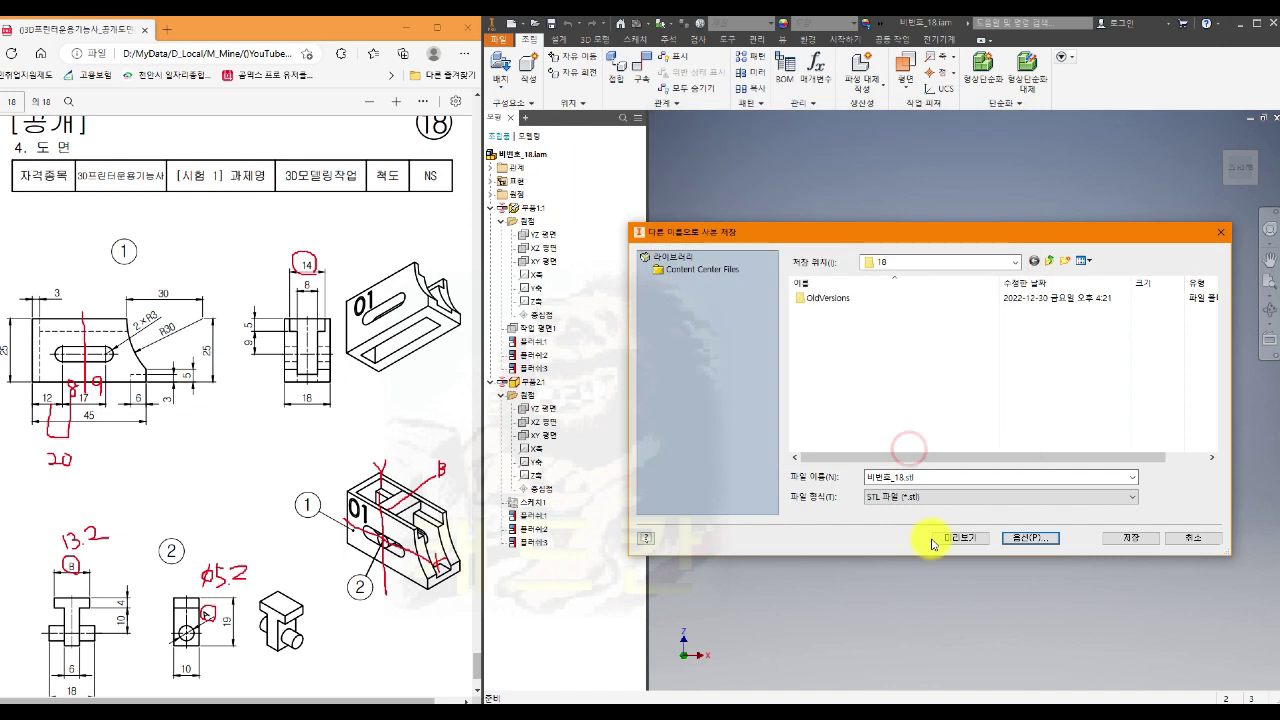
click(1141, 541)
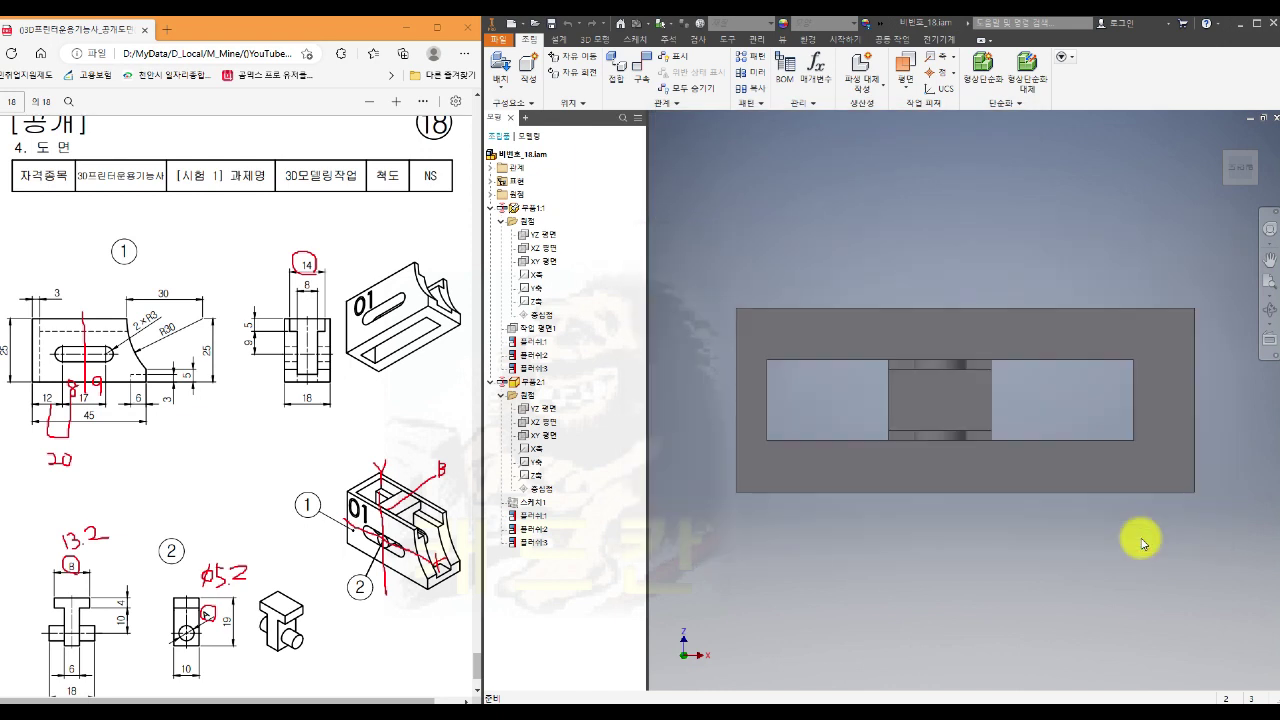
Switch to File Explorer and check the 비번호_18 STL, STEP and assembly files in folder 18, closing the window when done
scroll(1076, 510, down, 3)
shift+middle_drag(1071, 457, 1064, 546)
click(1222, 130)
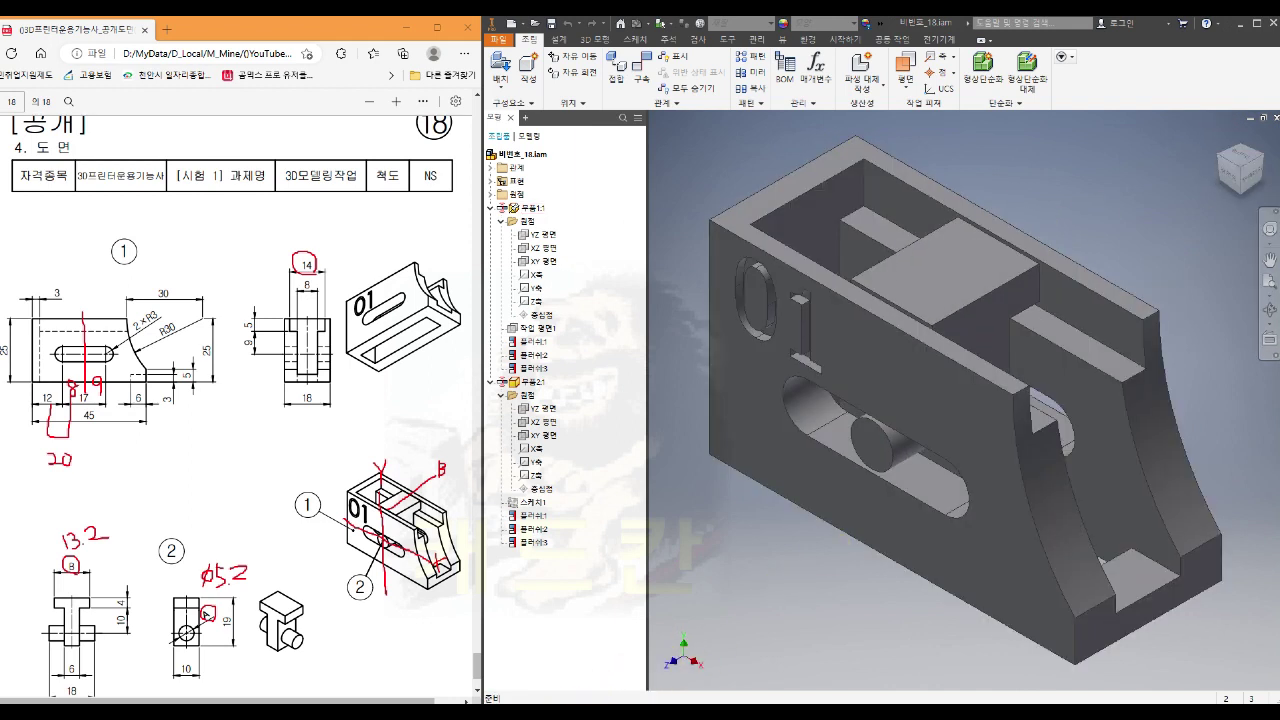
click(586, 674)
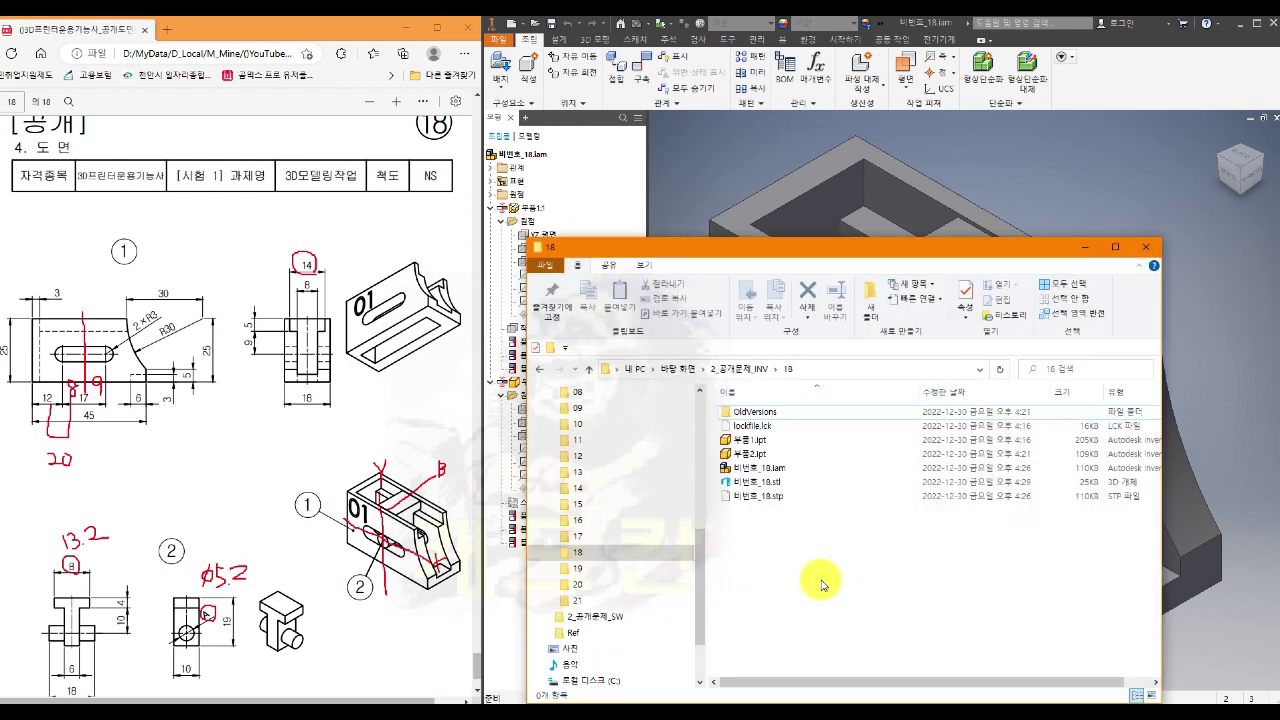
click(773, 482)
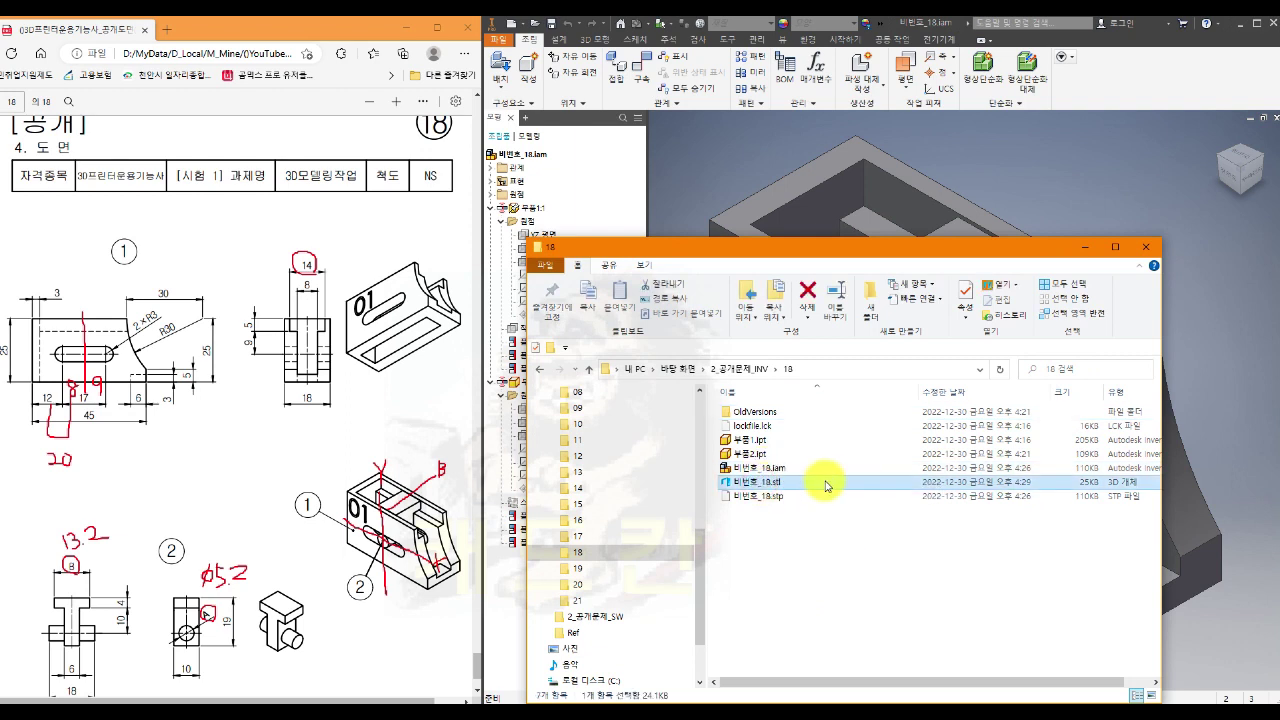
click(771, 508)
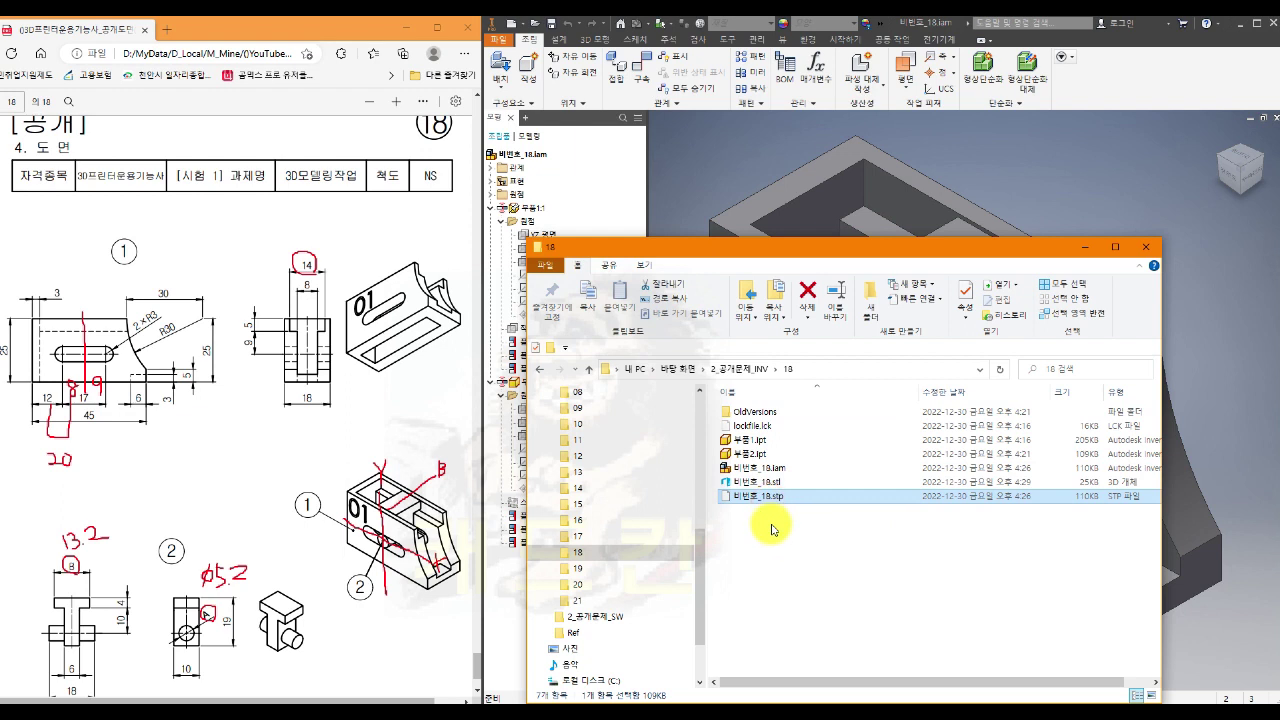
drag(826, 545, 808, 469)
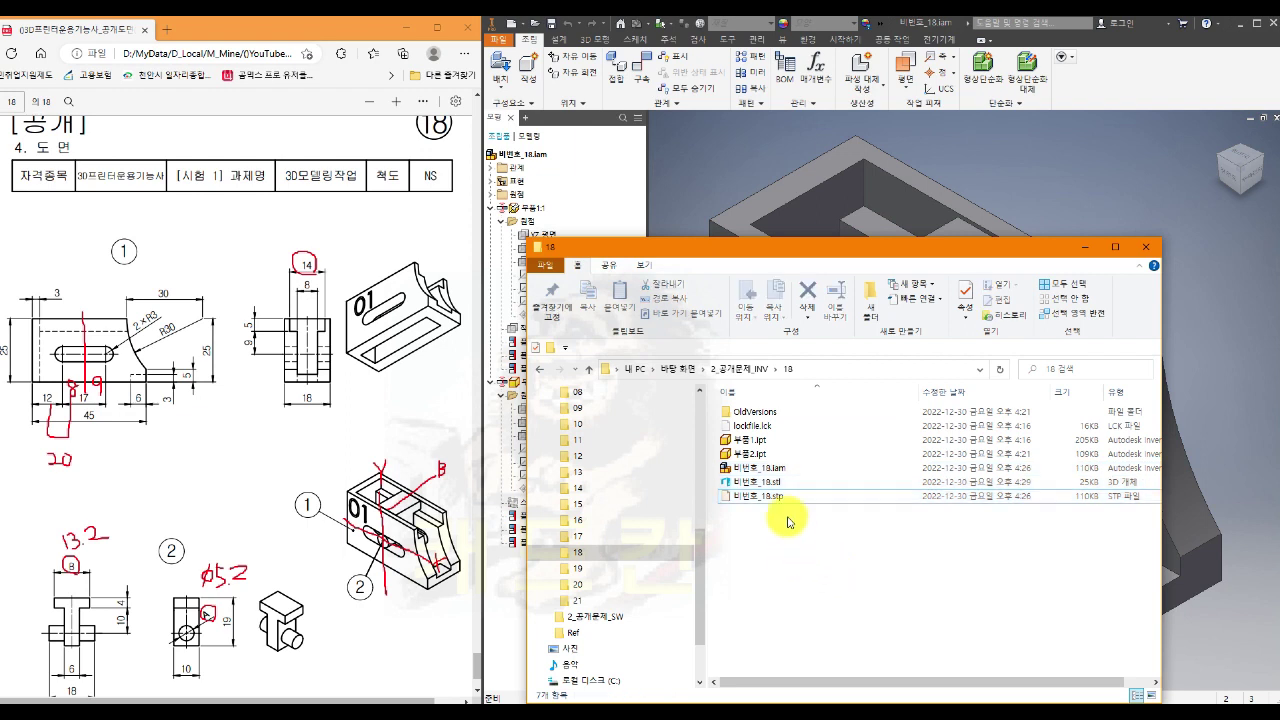
click(771, 482)
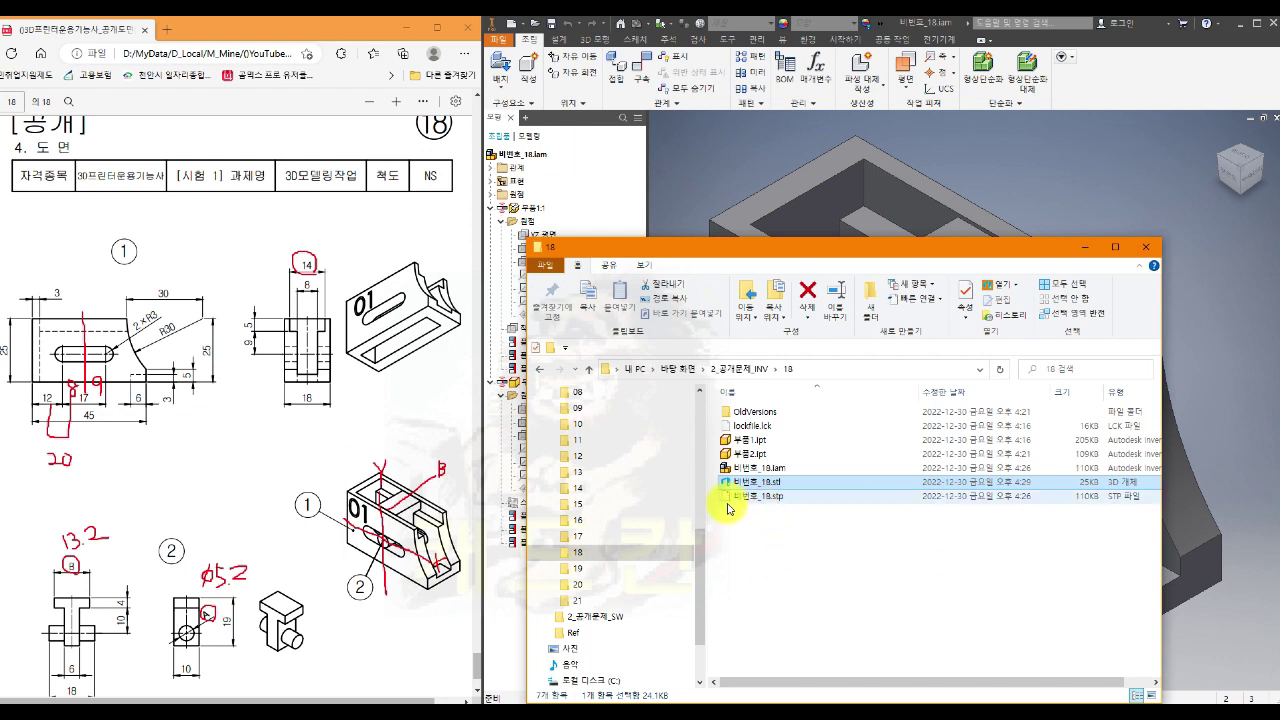
click(781, 536)
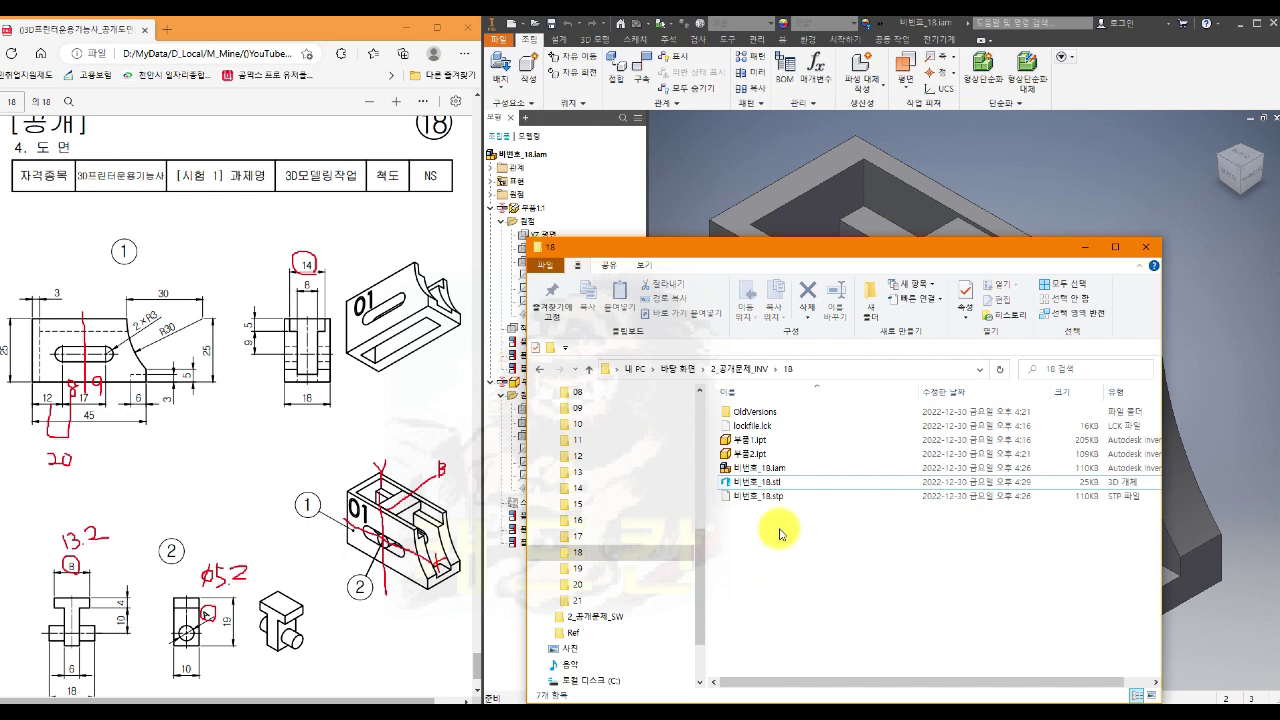
click(1148, 246)
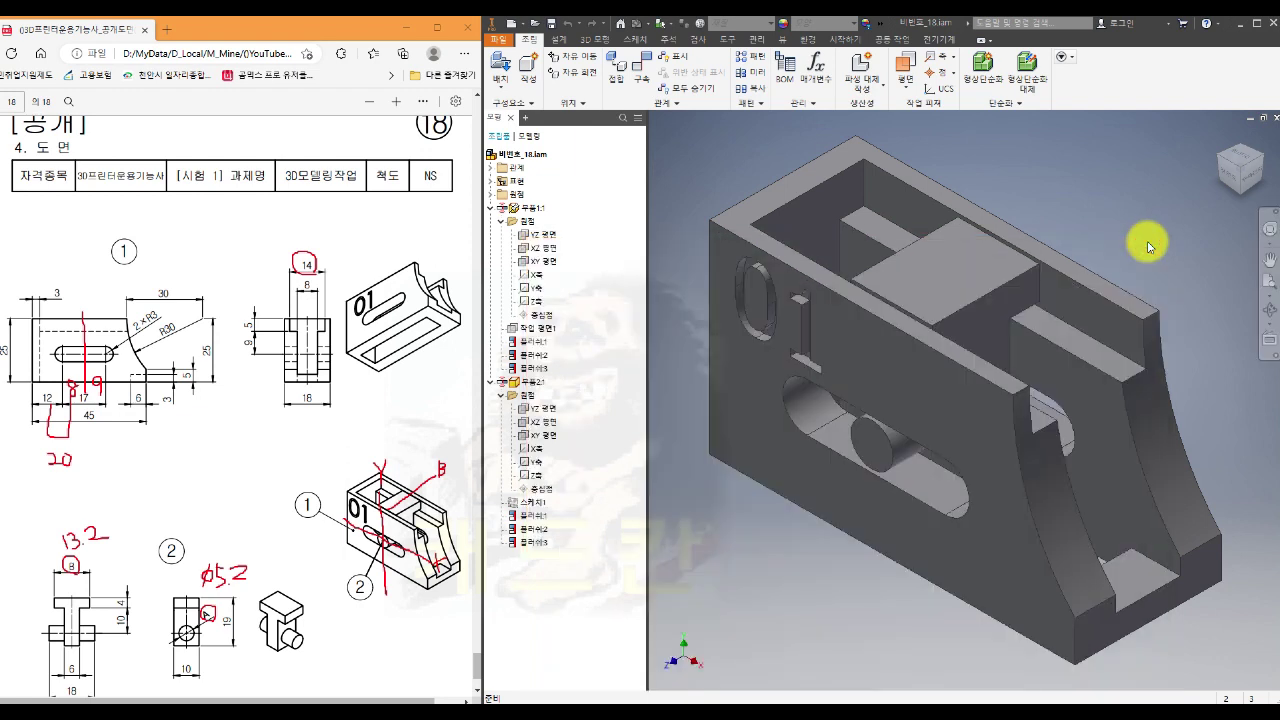